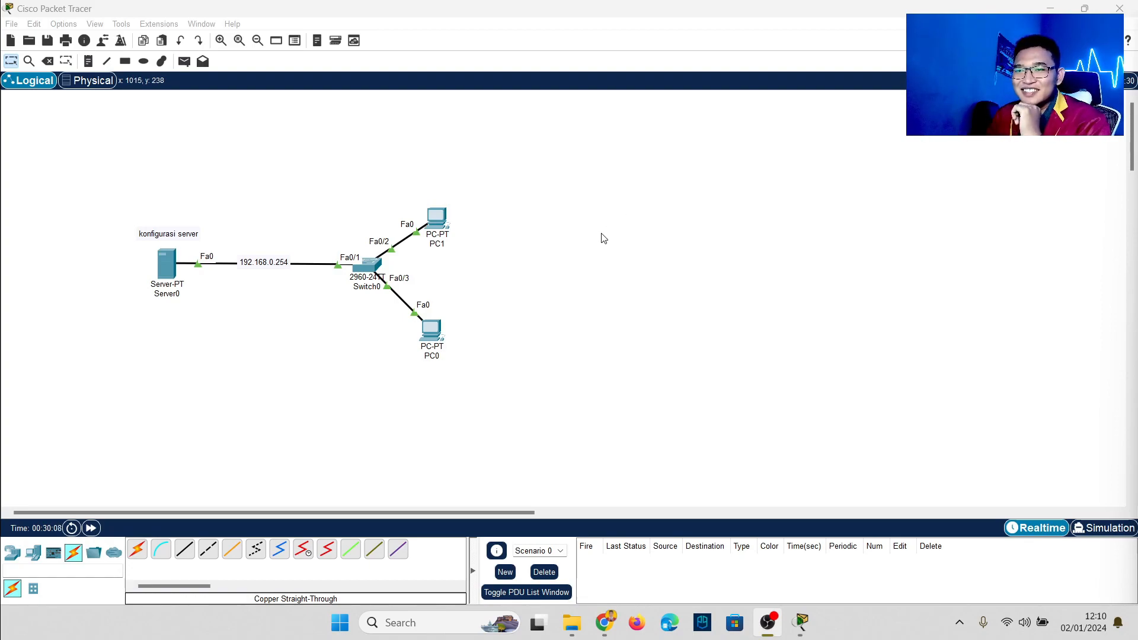
# Step: Place PC0 and PC1 below the switch and shift the whole wired LAN toward the workspace centre
pyautogui.moveTo(431, 329); pyautogui.dragTo(318, 354)
pyautogui.moveTo(442, 221); pyautogui.dragTo(422, 351)
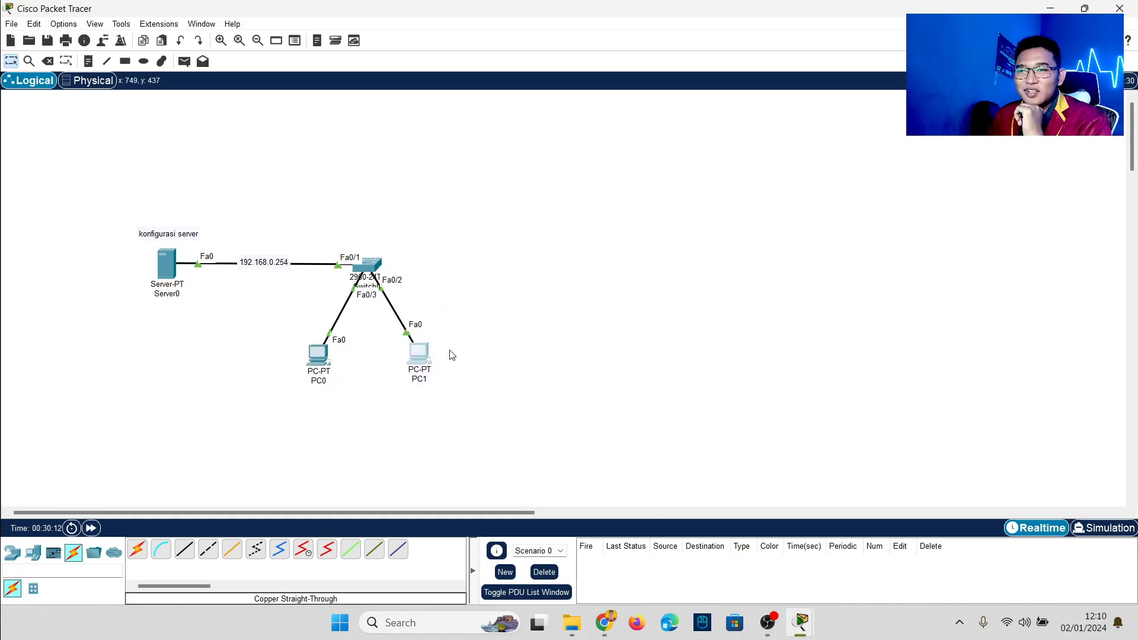
pyautogui.moveTo(92, 203); pyautogui.dragTo(466, 400)
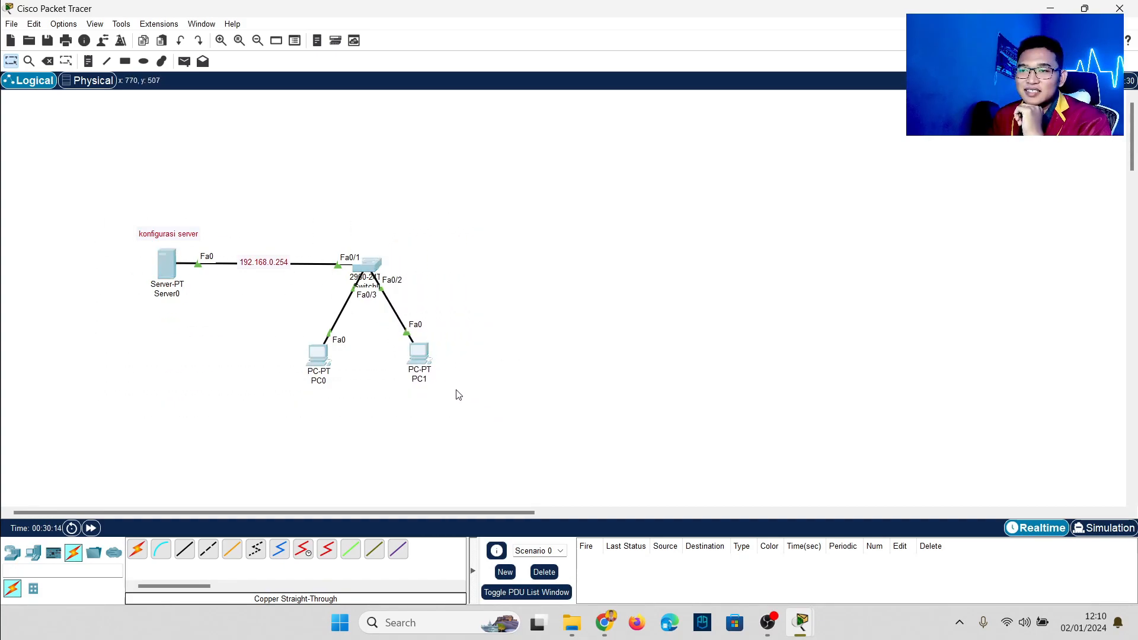
pyautogui.moveTo(422, 359); pyautogui.dragTo(652, 438)
pyautogui.click(758, 435)
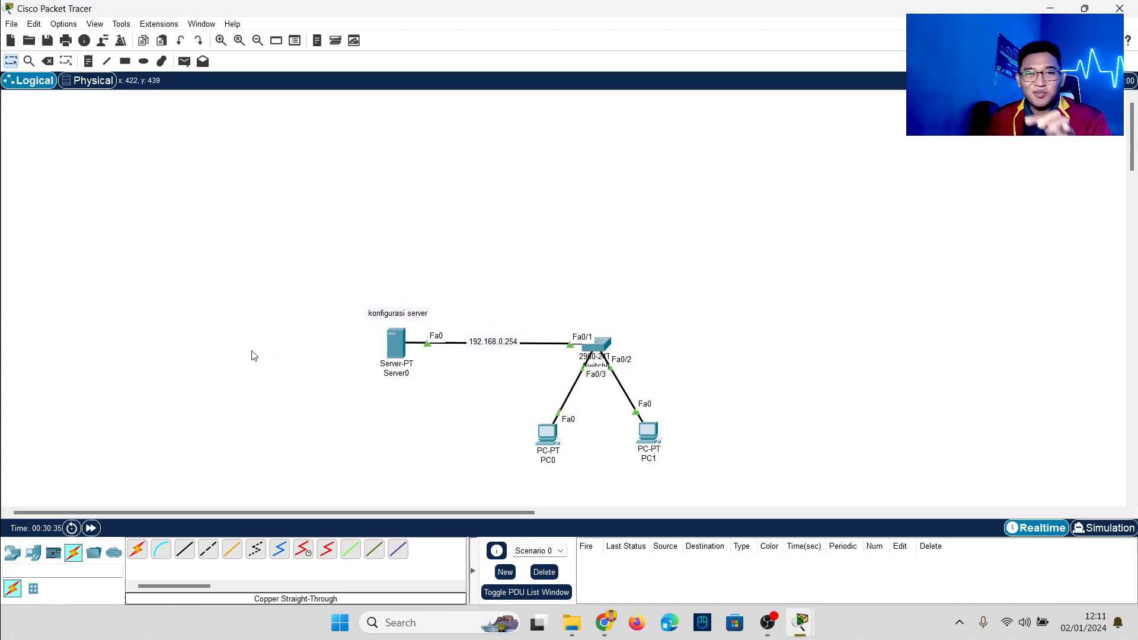
pyautogui.click(34, 554)
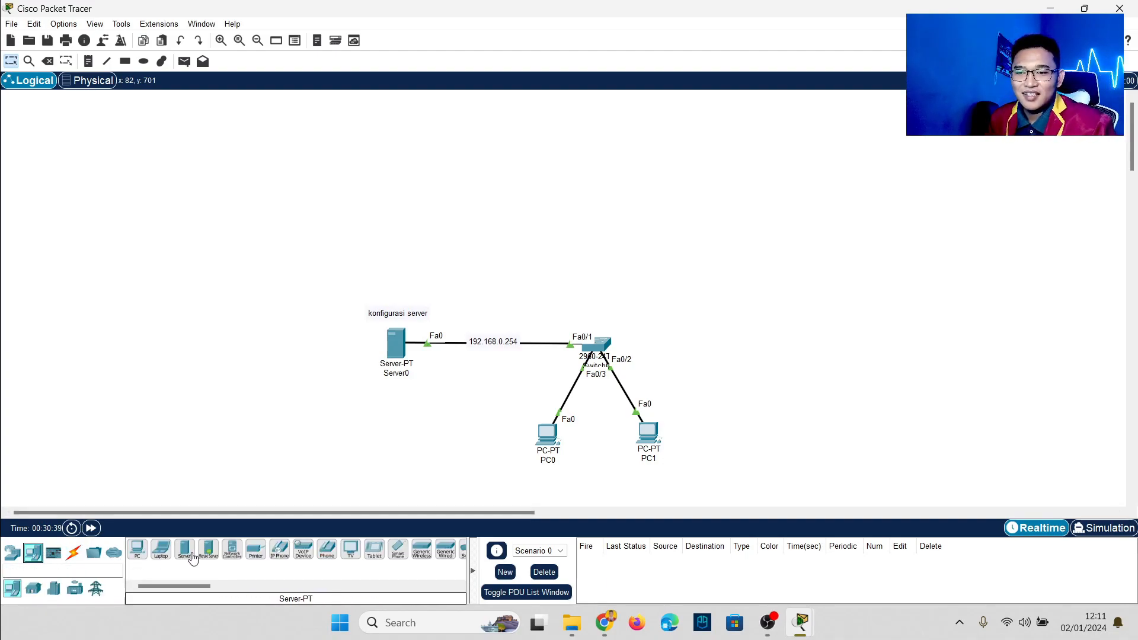
# Step: Add a second server, Server1, at the top-left with a PT-Cloud and DSL modem to its right
pyautogui.moveTo(194, 557); pyautogui.dragTo(104, 187)
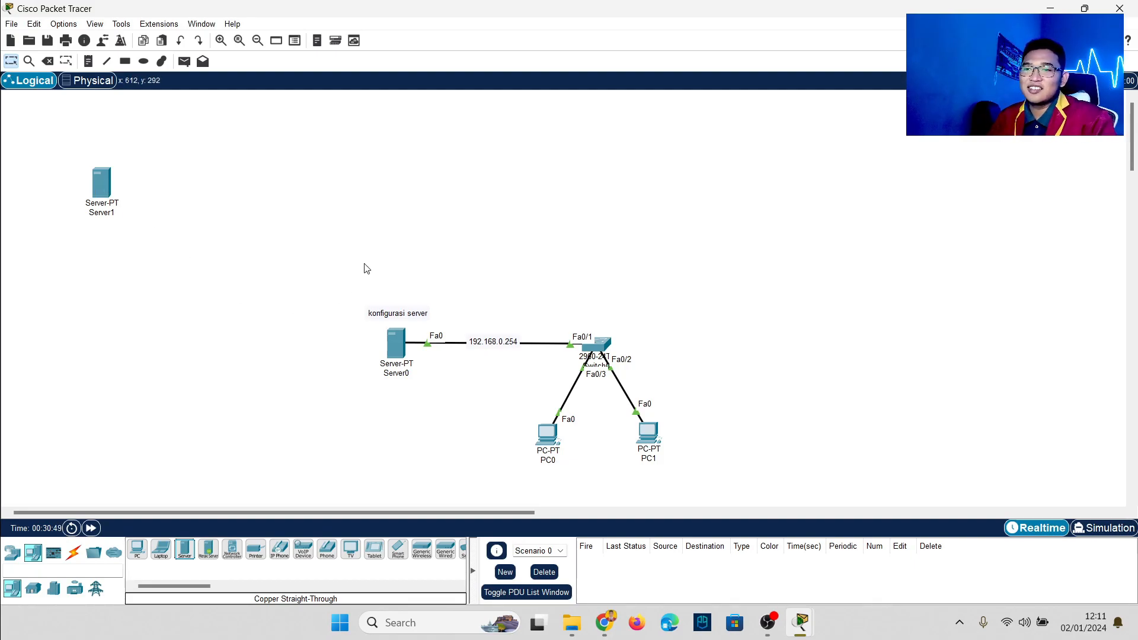
pyautogui.moveTo(335, 285); pyautogui.dragTo(421, 439)
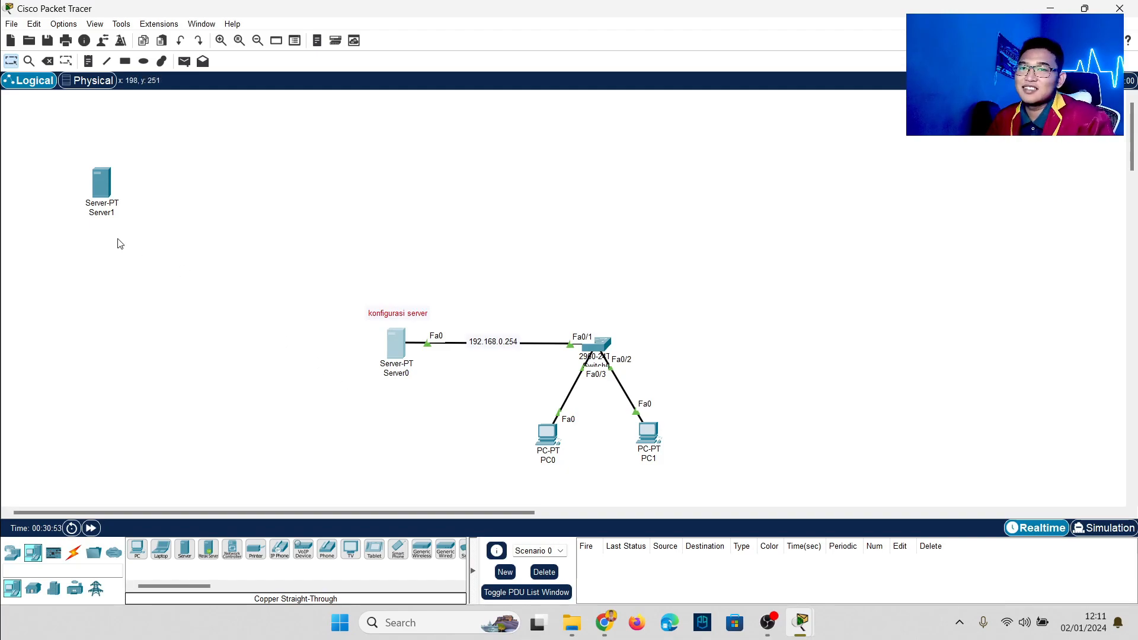
pyautogui.moveTo(34, 148); pyautogui.dragTo(161, 249)
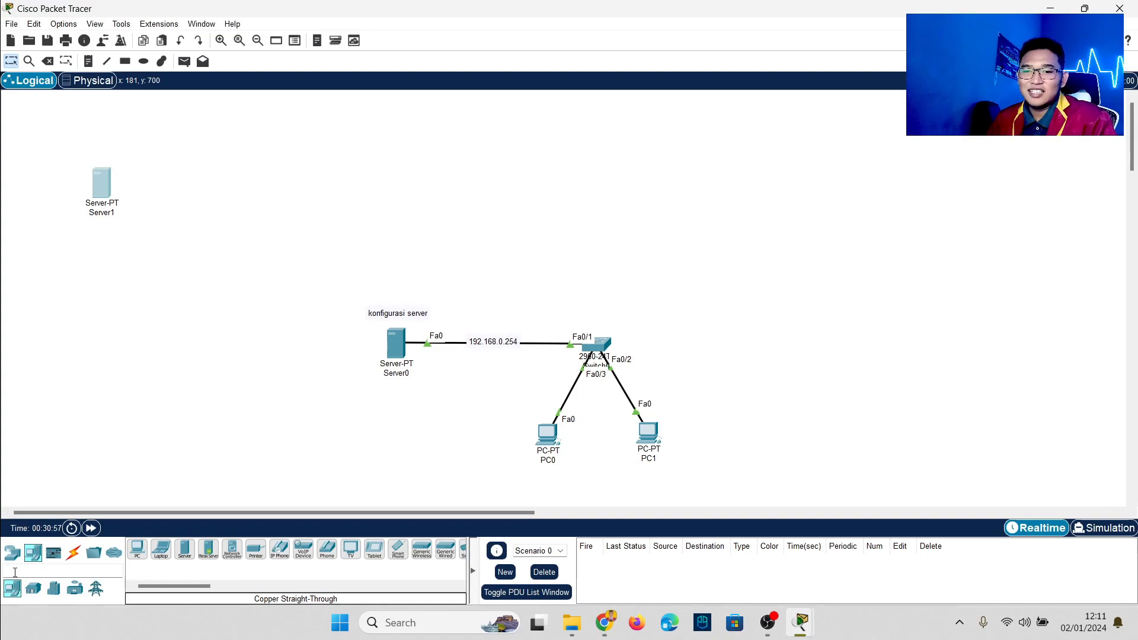
pyautogui.click(13, 553)
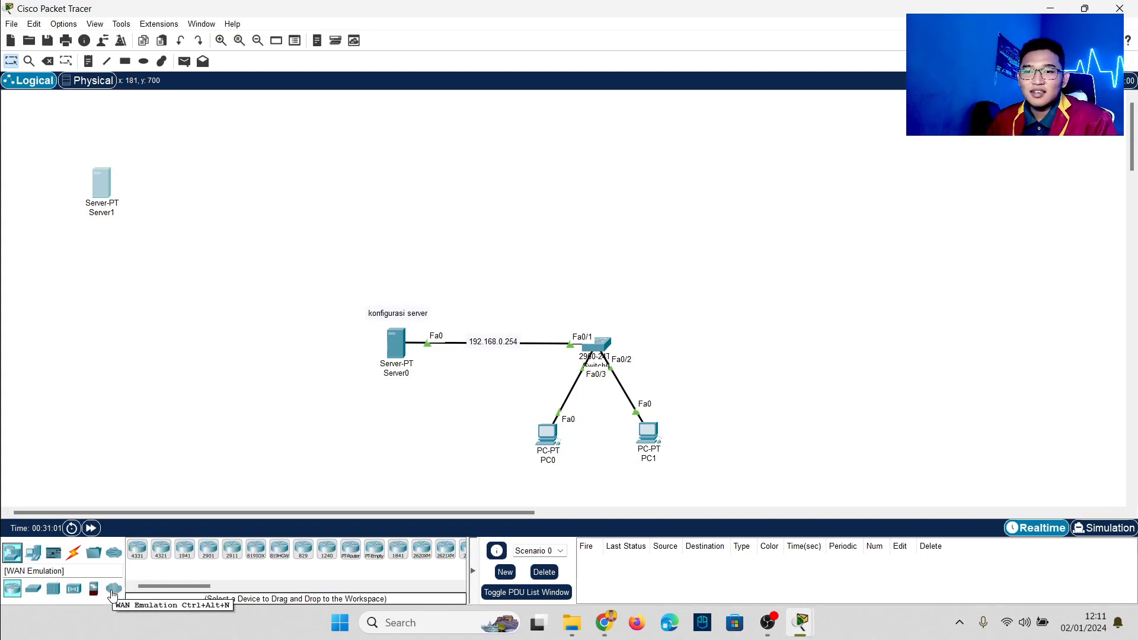
pyautogui.click(113, 589)
pyautogui.moveTo(136, 550); pyautogui.dragTo(212, 195)
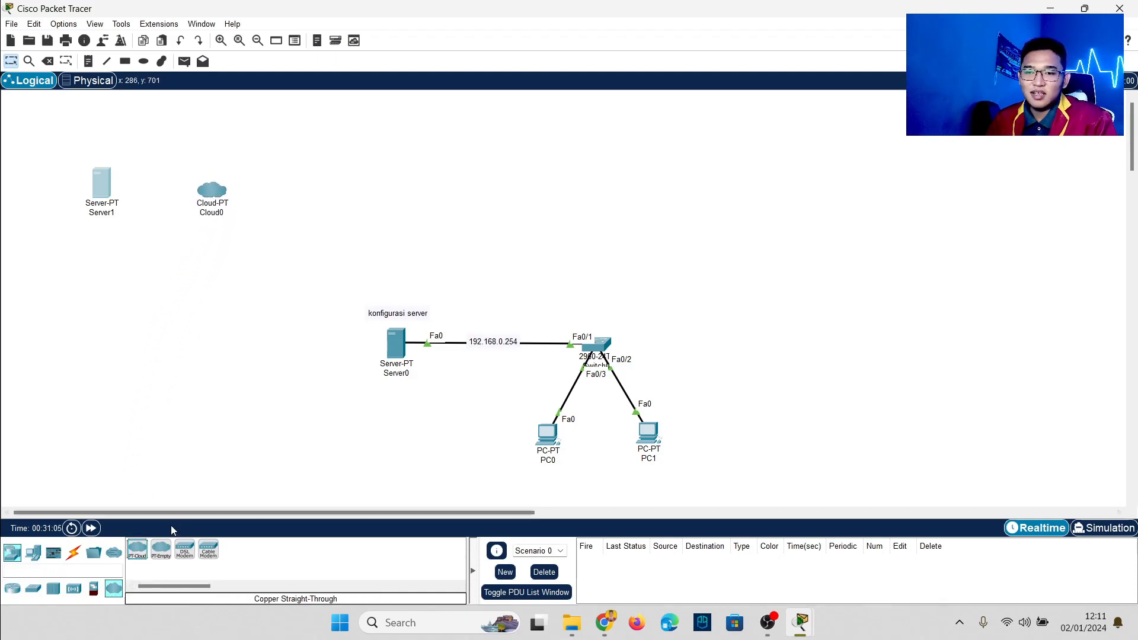
pyautogui.moveTo(185, 551); pyautogui.dragTo(306, 211)
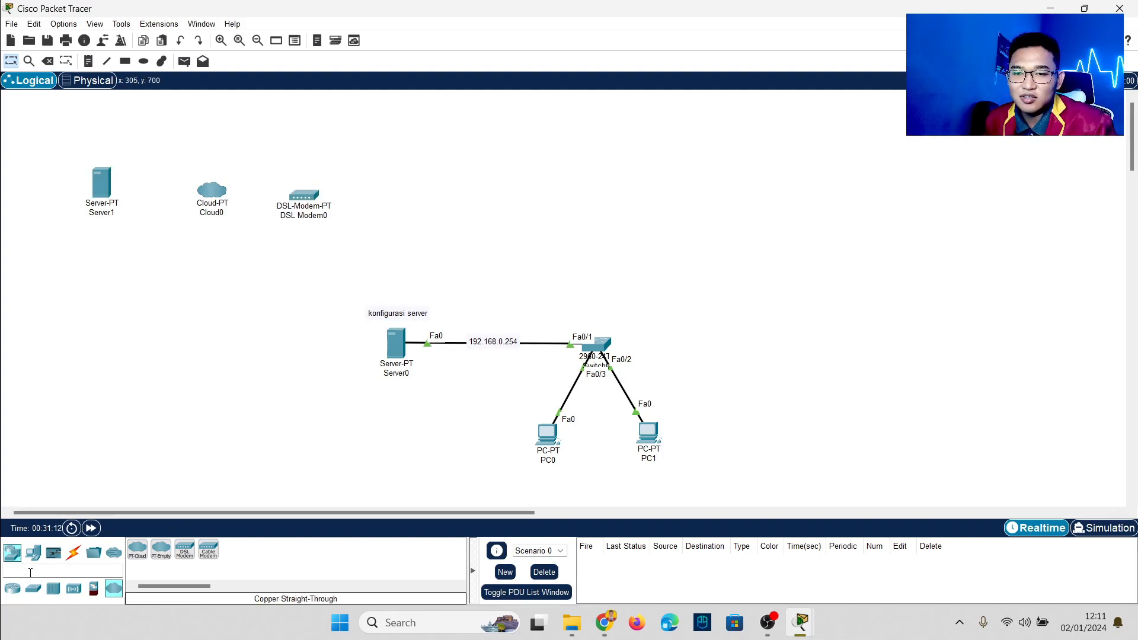
# Step: Place a Router-PT, WRT300N wireless router and AP-PT across the top, and move the wired LAN left
pyautogui.click(12, 588)
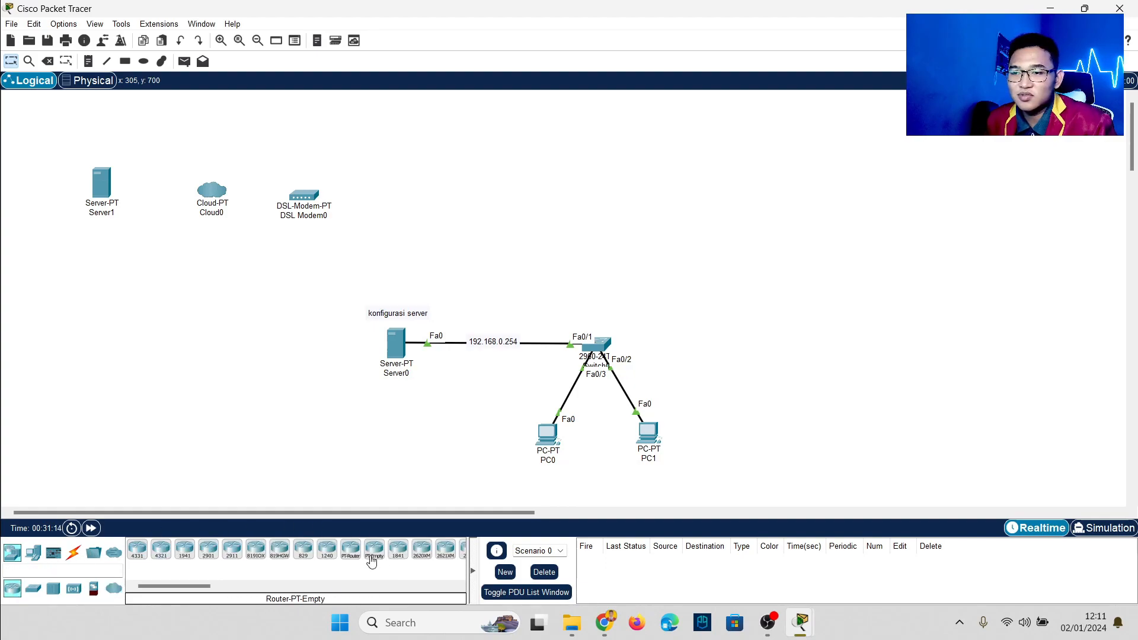
pyautogui.moveTo(351, 549); pyautogui.dragTo(446, 201)
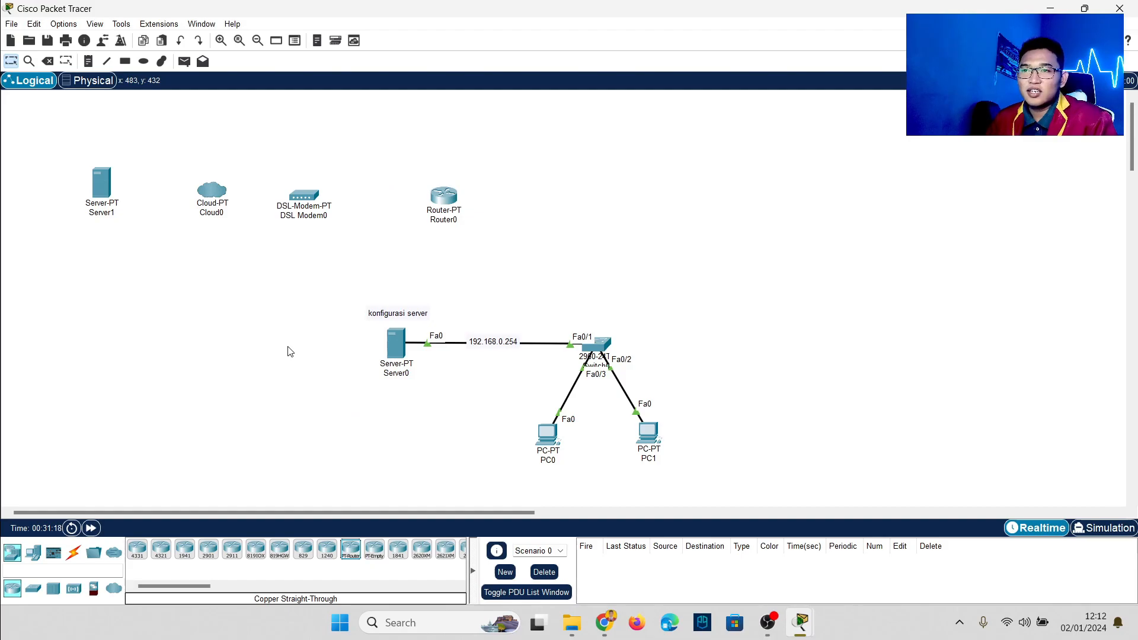
pyautogui.click(73, 588)
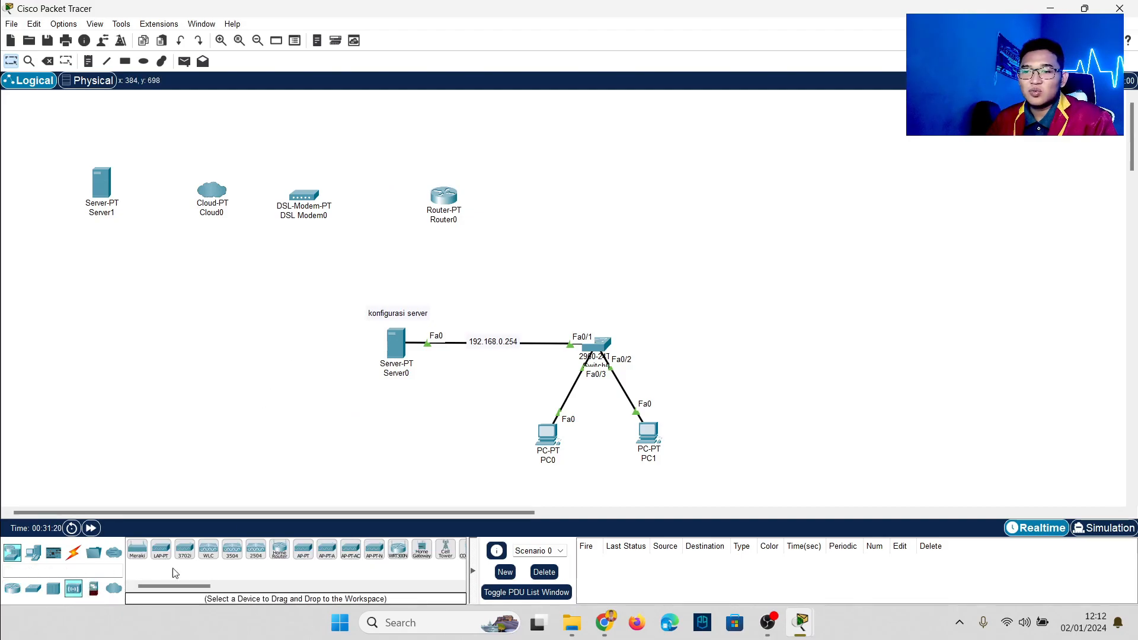
pyautogui.moveTo(397, 555); pyautogui.dragTo(605, 204)
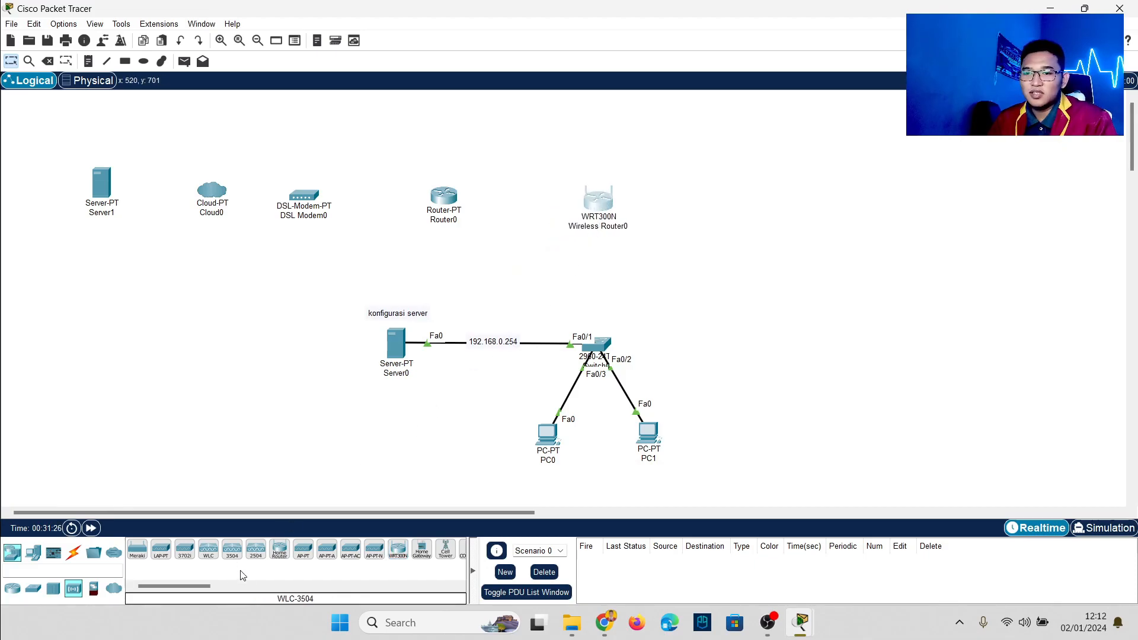
pyautogui.moveTo(303, 550); pyautogui.dragTo(796, 218)
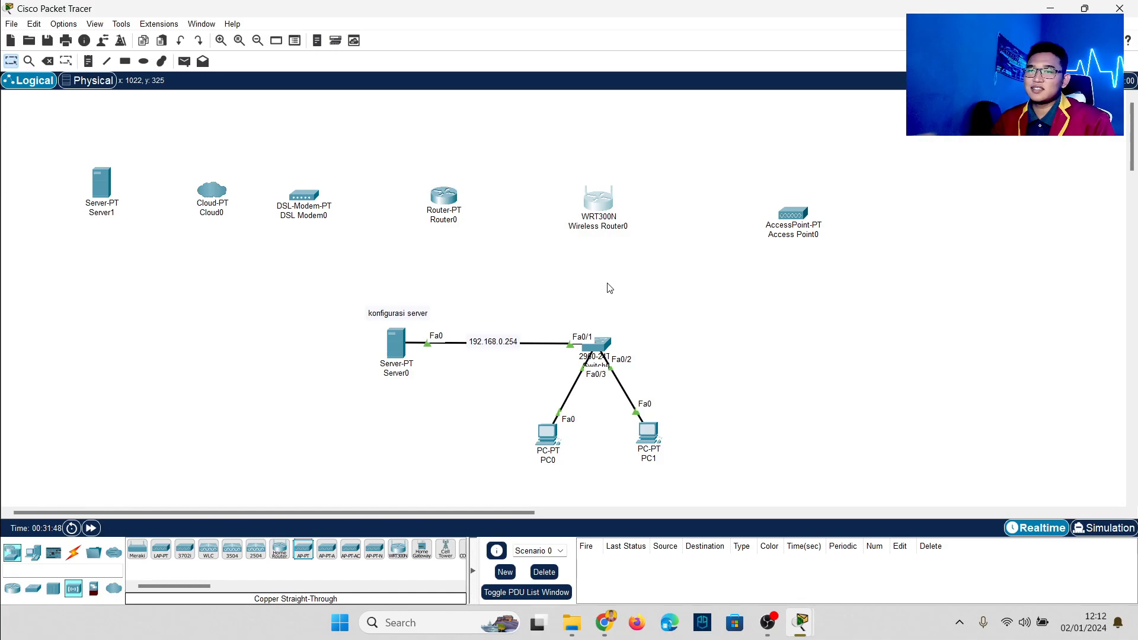
pyautogui.moveTo(330, 292); pyautogui.dragTo(469, 432)
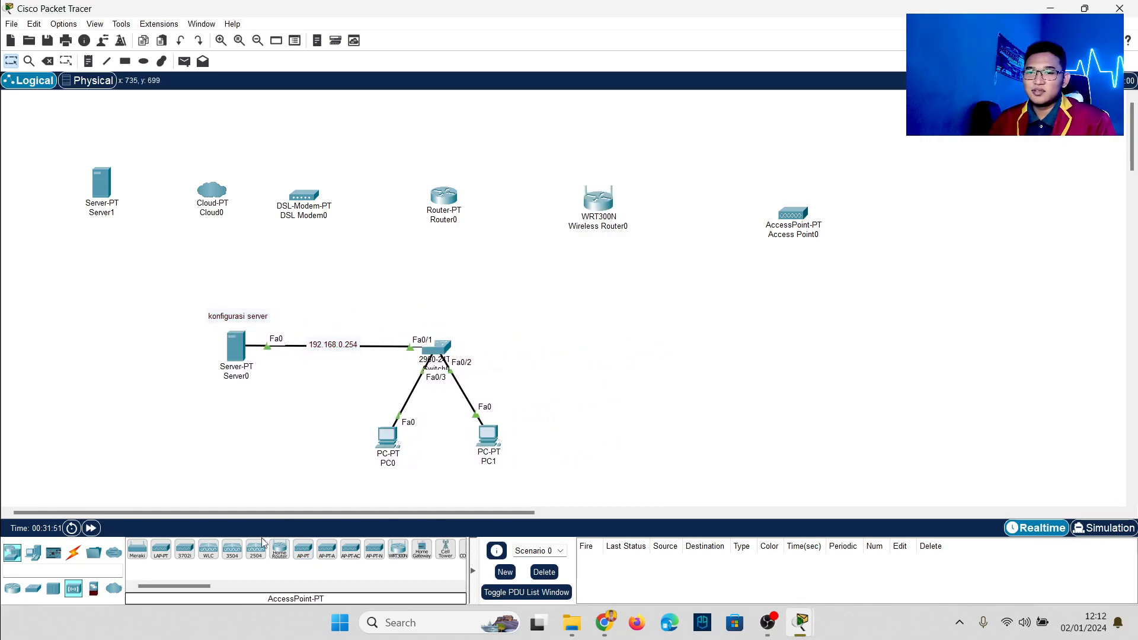
# Step: Cable Server1 to Cloud0 and Cloud0 to DSL Modem0 with automatic connections
pyautogui.click(73, 553)
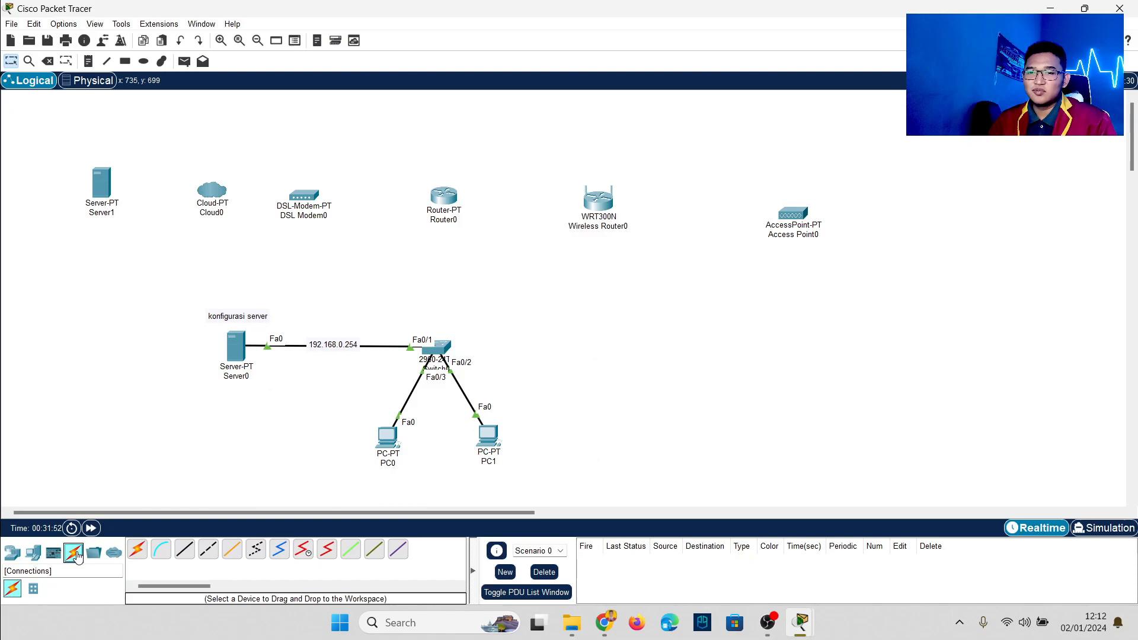
pyautogui.click(137, 549)
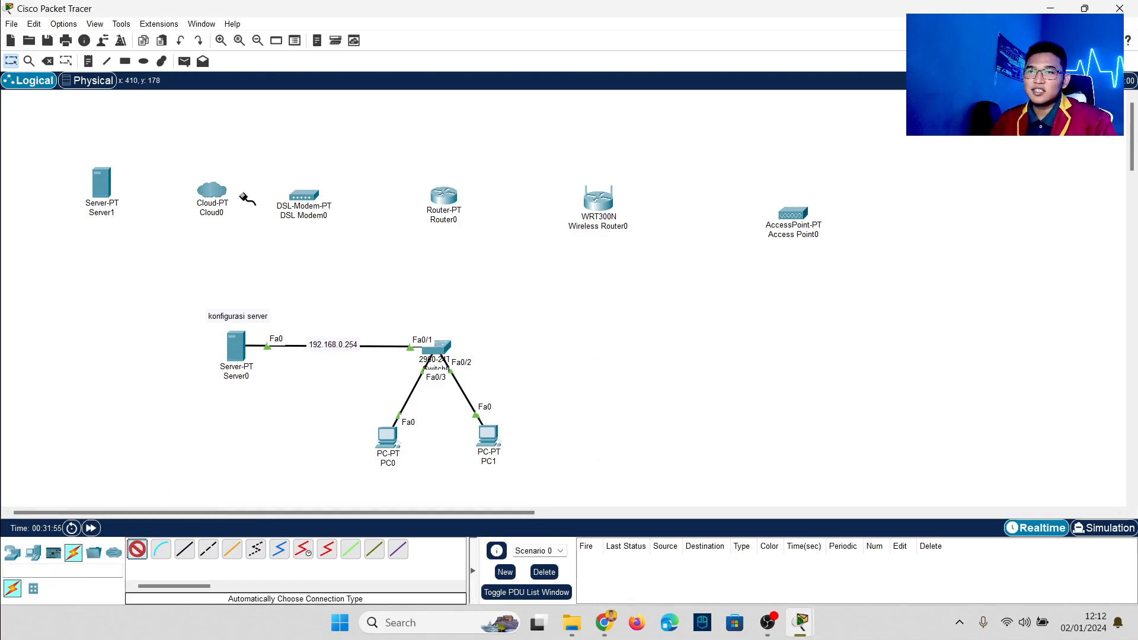
pyautogui.click(107, 185)
pyautogui.click(202, 190)
pyautogui.moveTo(103, 189); pyautogui.dragTo(95, 199)
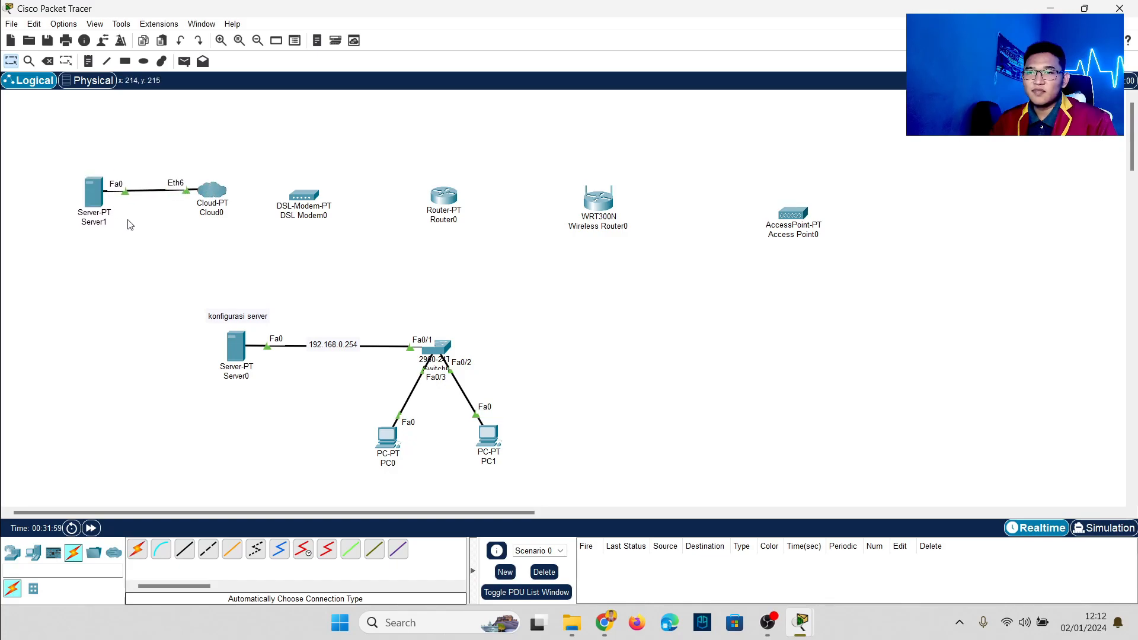
pyautogui.click(137, 550)
pyautogui.click(210, 191)
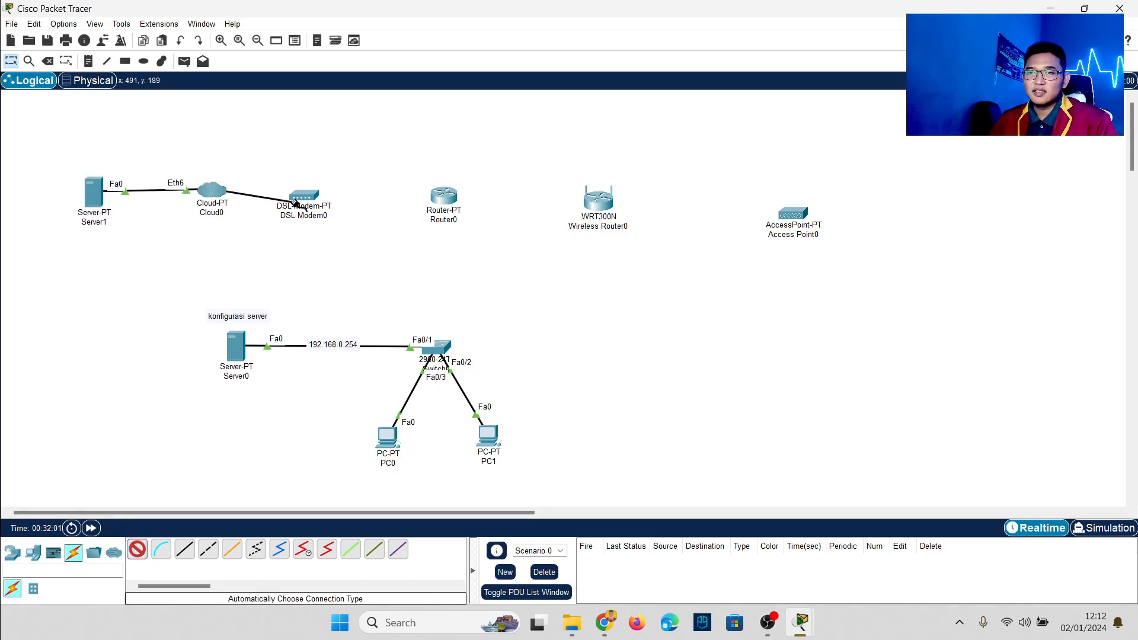
pyautogui.click(309, 200)
pyautogui.moveTo(309, 199); pyautogui.dragTo(323, 194)
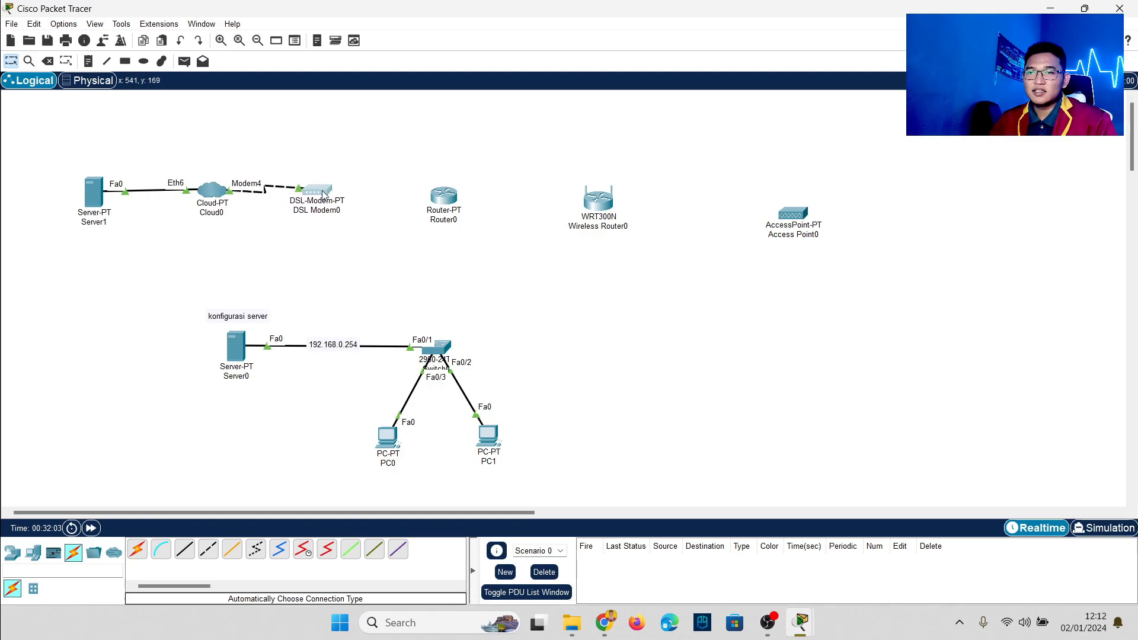
# Step: Cable DSL Modem0 to Router0 and Router0 to the switch's Fa0/4 port
pyautogui.click(137, 549)
pyautogui.click(314, 191)
pyautogui.click(442, 198)
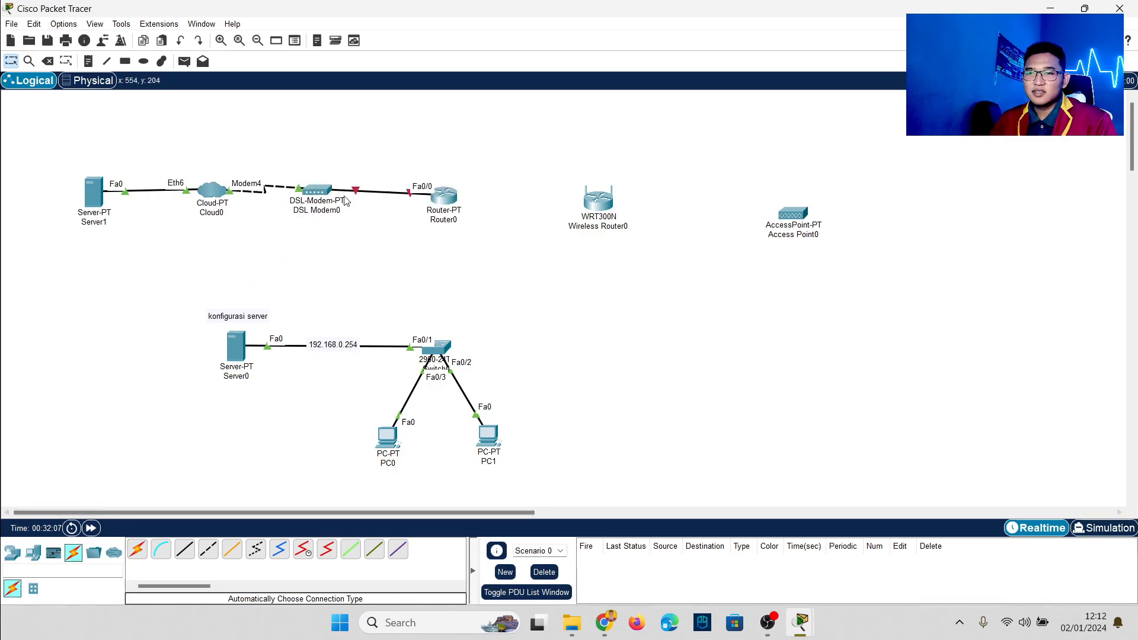
pyautogui.moveTo(442, 198); pyautogui.dragTo(446, 194)
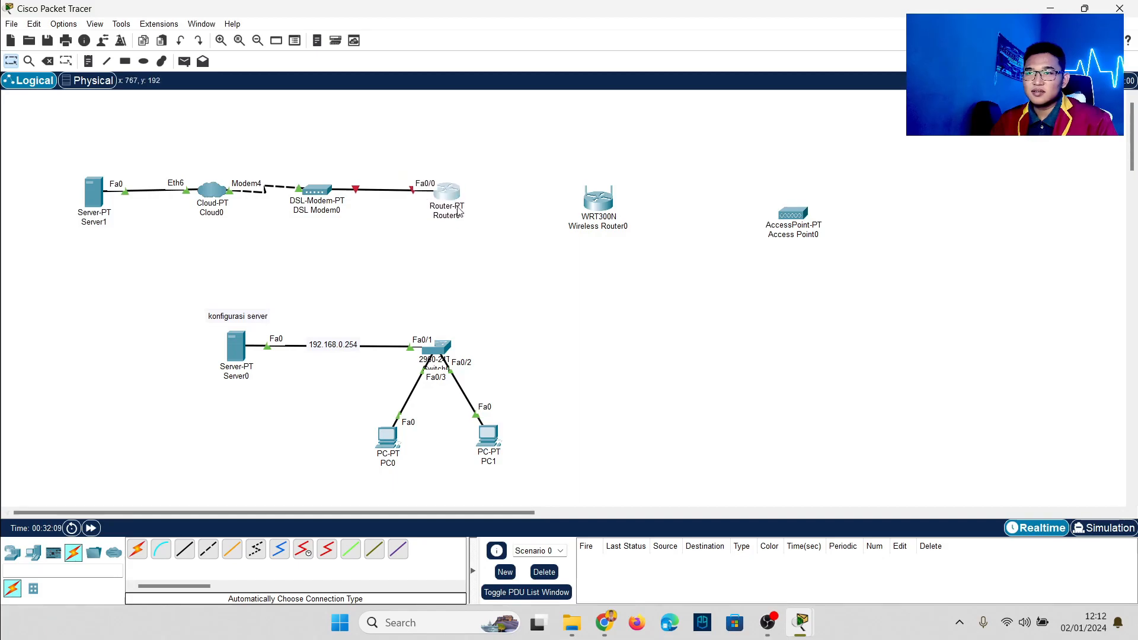
pyautogui.click(137, 549)
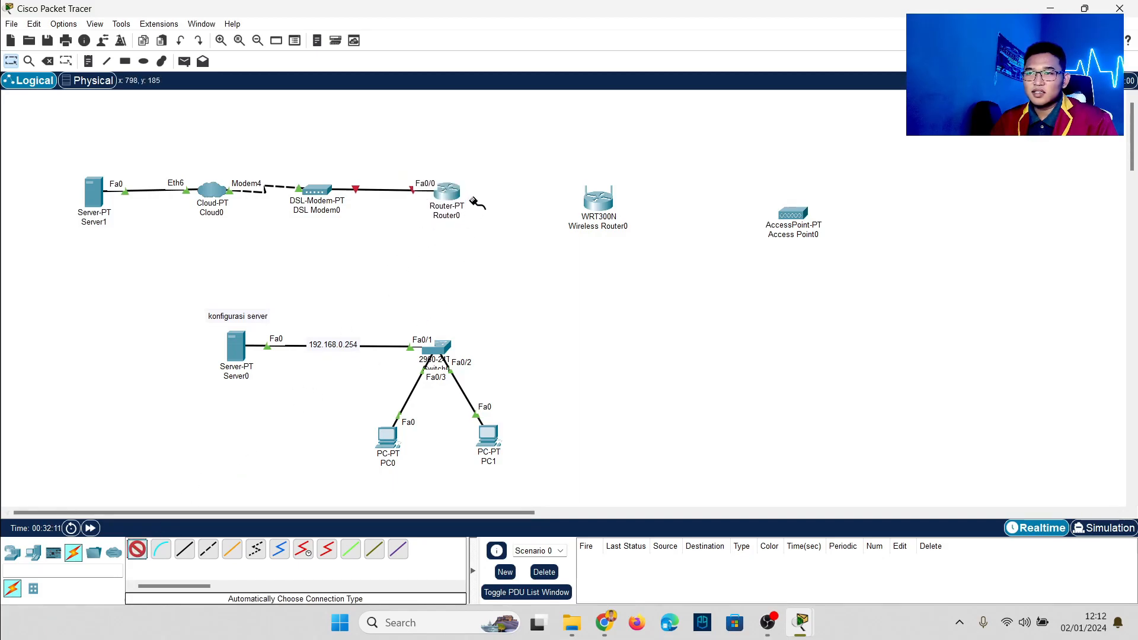
pyautogui.click(451, 193)
pyautogui.click(441, 346)
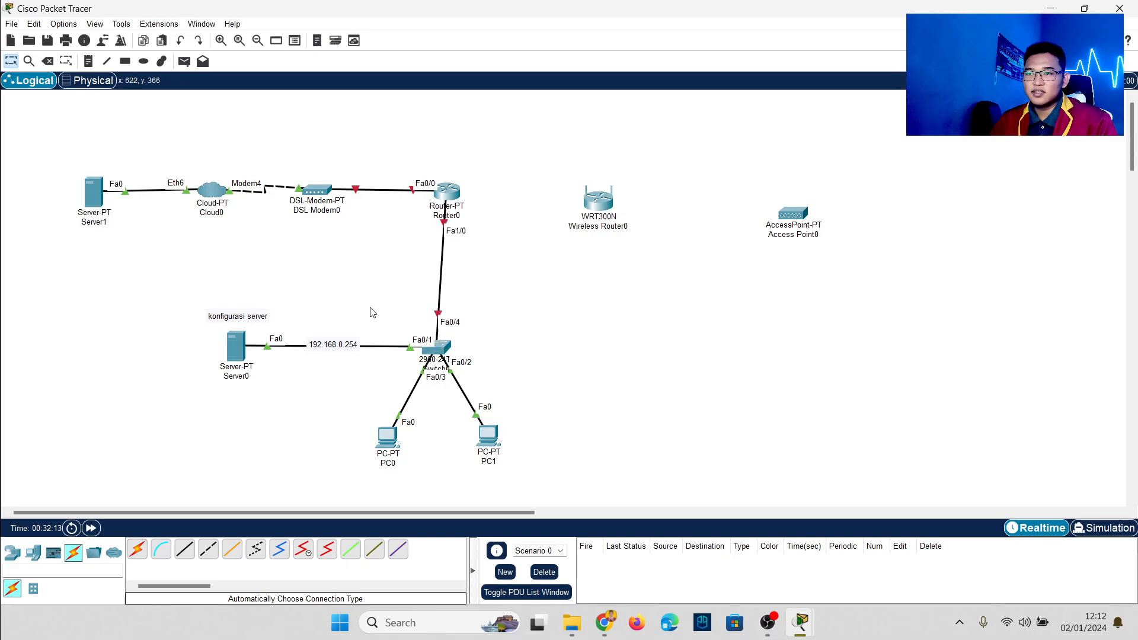
pyautogui.moveTo(188, 305); pyautogui.dragTo(503, 446)
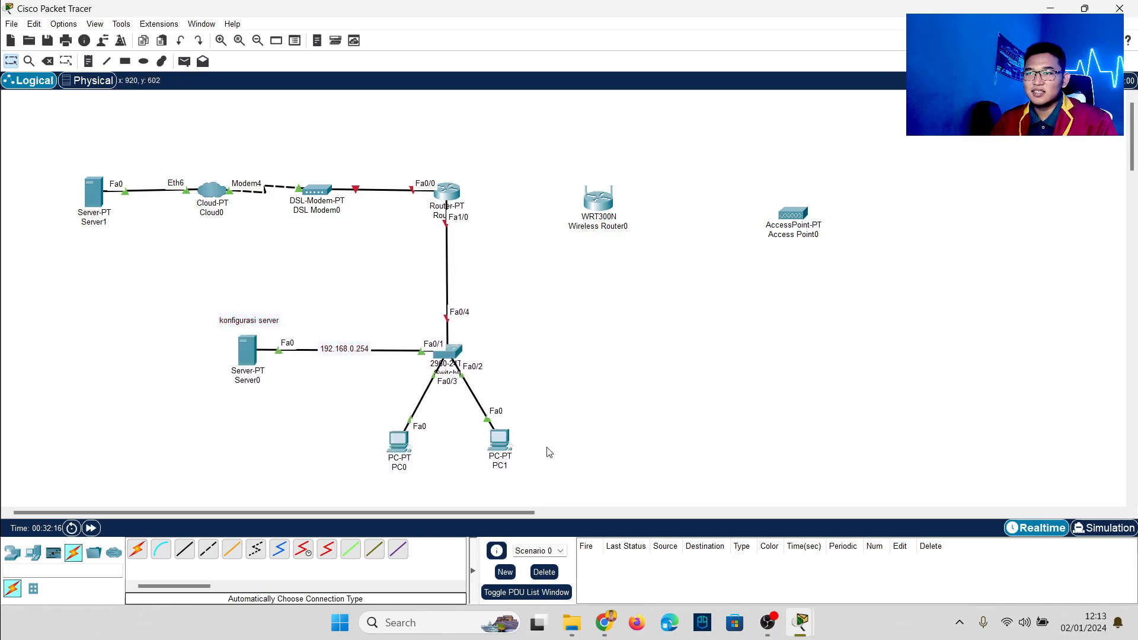
# Step: Move the wireless router and access point right, then attempt a Router0–Wireless Router0 link that fails for lack of a port
pyautogui.moveTo(568, 172); pyautogui.dragTo(849, 257)
pyautogui.moveTo(800, 217); pyautogui.dragTo(901, 202)
pyautogui.click(877, 261)
pyautogui.click(137, 549)
pyautogui.click(442, 192)
pyautogui.click(675, 194)
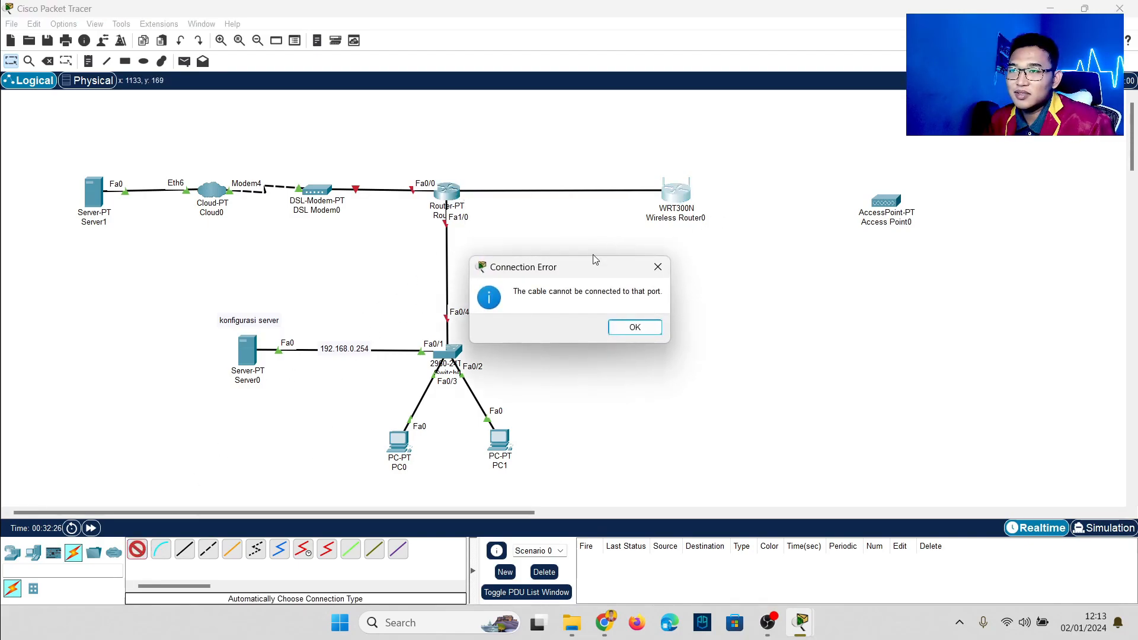
pyautogui.click(641, 326)
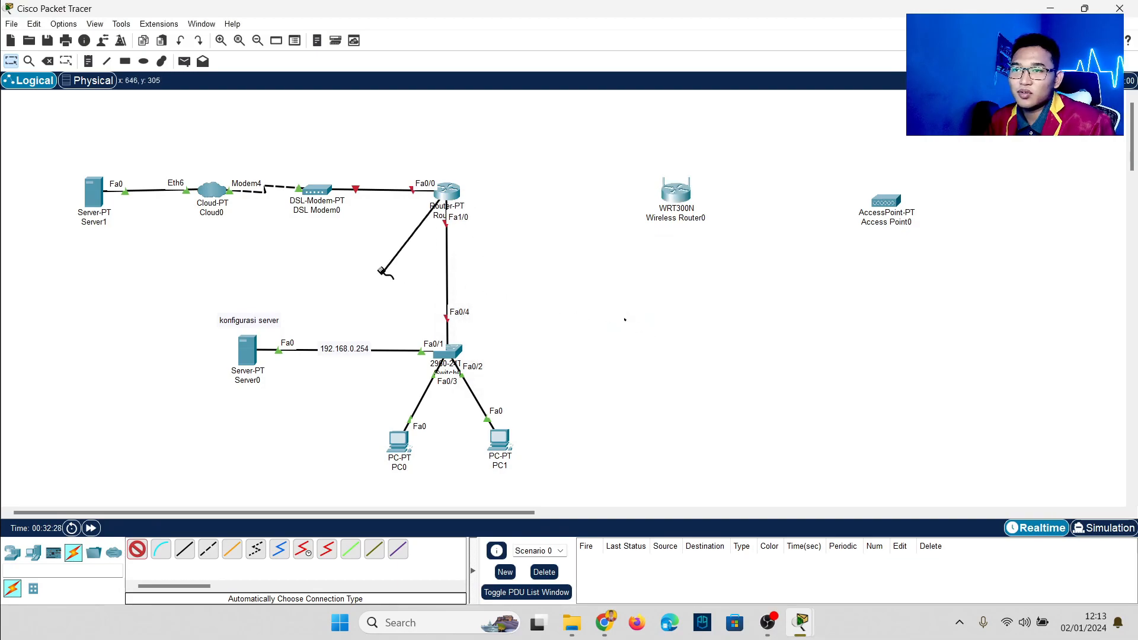
pyautogui.click(11, 61)
pyautogui.click(448, 191)
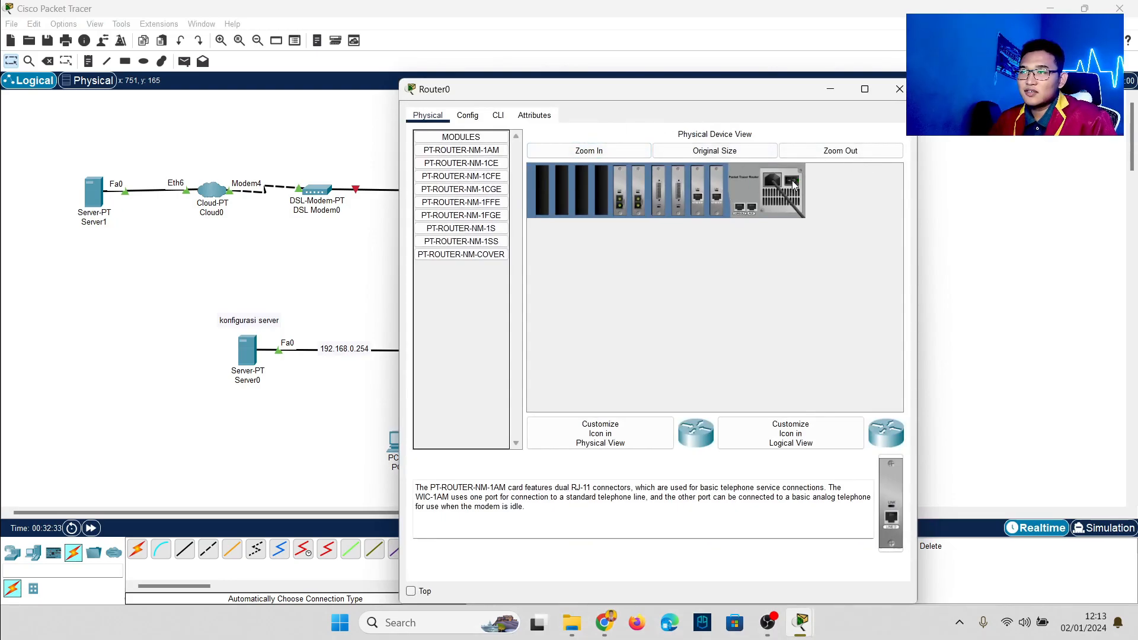
# Step: Remove Router0's modules from slots four to seven and install a PT-ROUTER-NM-1CFE in slot five
pyautogui.moveTo(672, 197); pyautogui.dragTo(577, 274)
pyautogui.moveTo(656, 205); pyautogui.dragTo(467, 320)
pyautogui.moveTo(638, 203); pyautogui.dragTo(492, 186)
pyautogui.click(491, 178)
pyautogui.moveTo(896, 529); pyautogui.dragTo(680, 196)
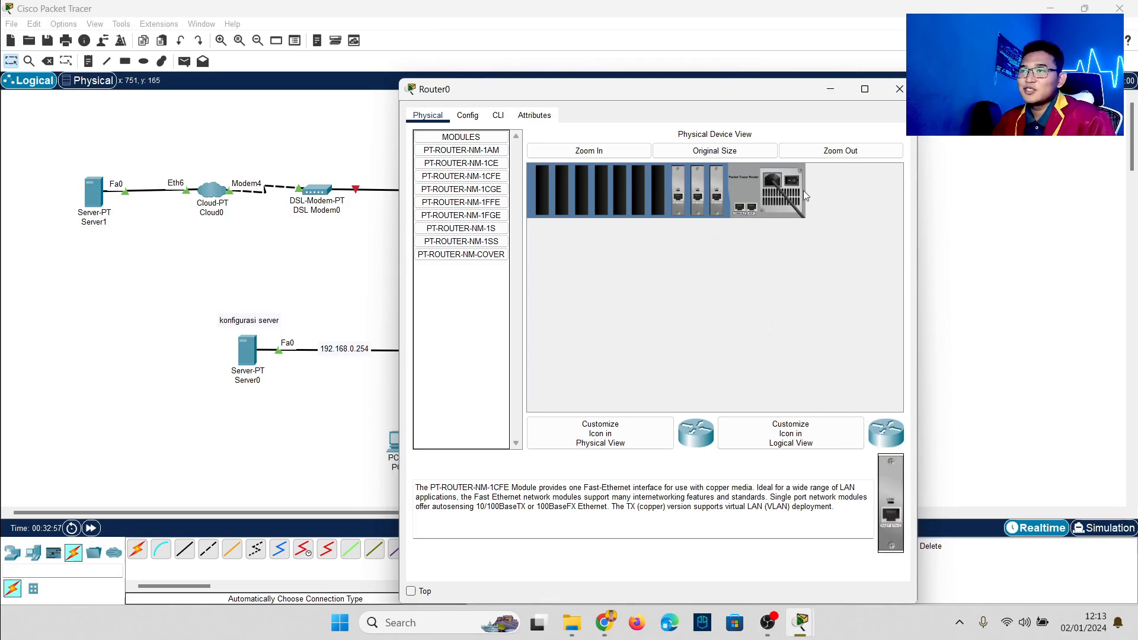
pyautogui.click(899, 89)
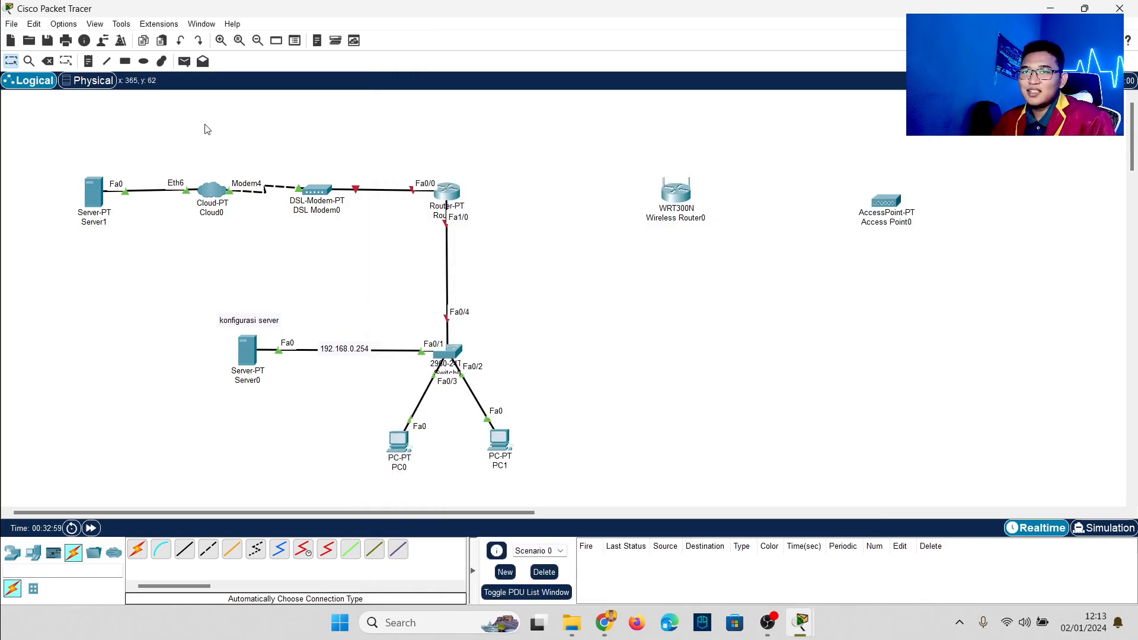
# Step: Connect Router0 to Wireless Router0, and Wireless Router0 to Access Point0, nudging each right
pyautogui.click(137, 549)
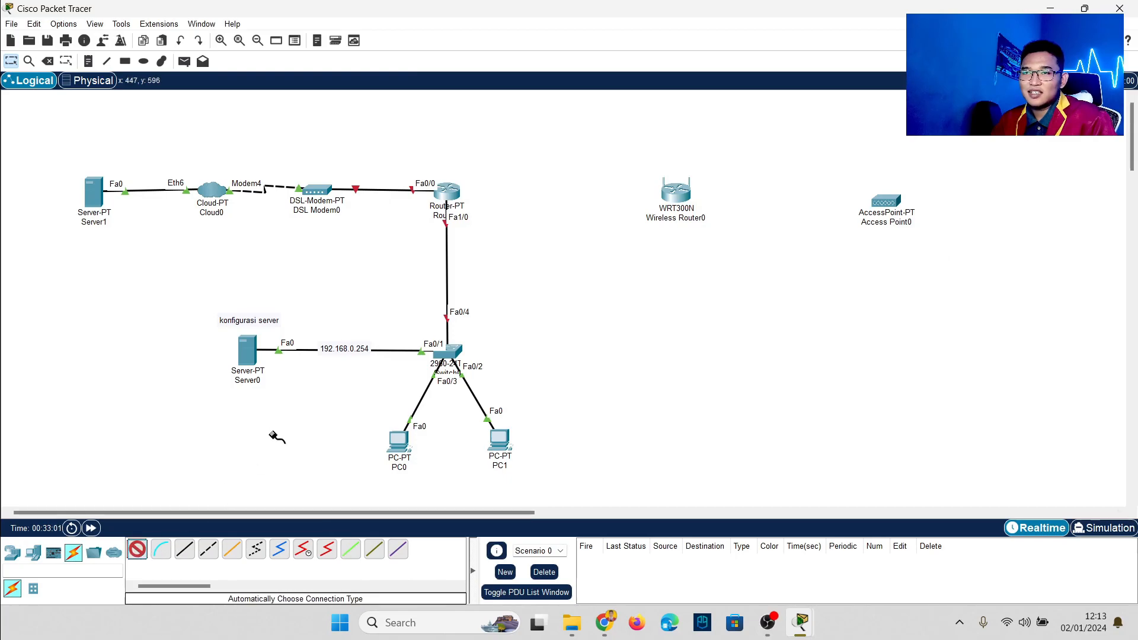
pyautogui.click(446, 193)
pyautogui.click(677, 198)
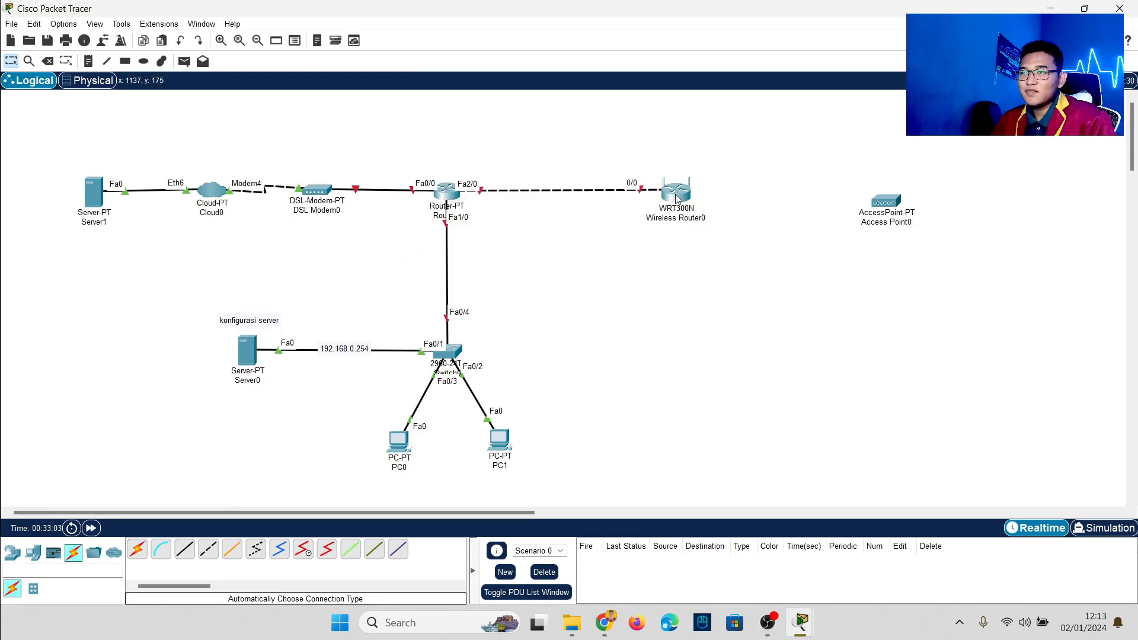
pyautogui.moveTo(677, 199); pyautogui.dragTo(693, 202)
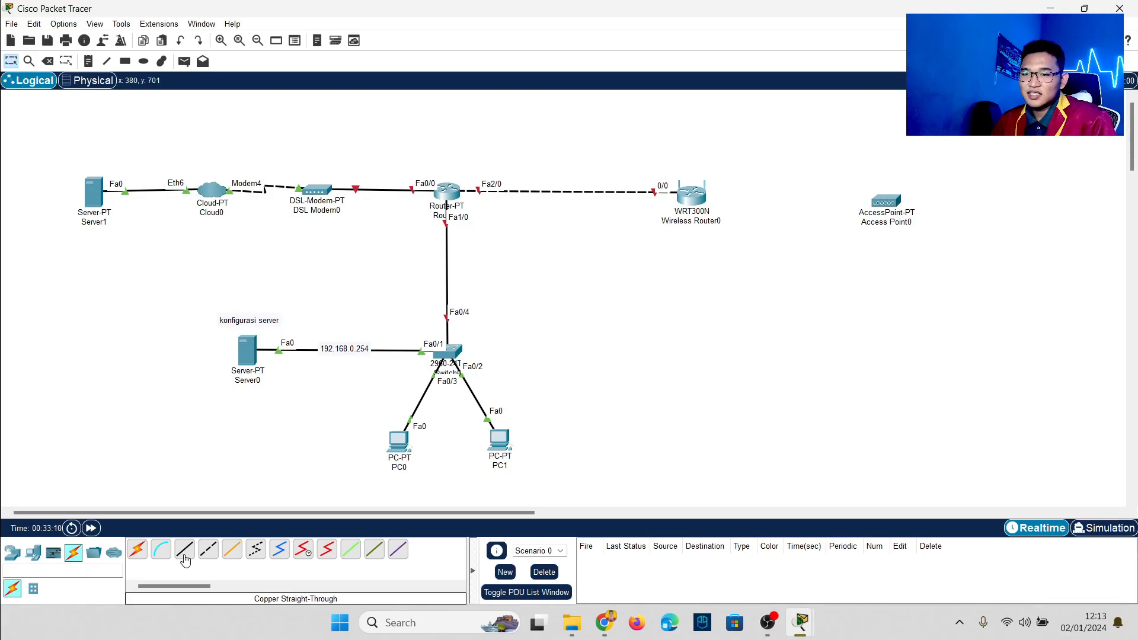
pyautogui.click(137, 550)
pyautogui.click(693, 195)
pyautogui.click(889, 197)
pyautogui.moveTo(893, 200); pyautogui.dragTo(902, 197)
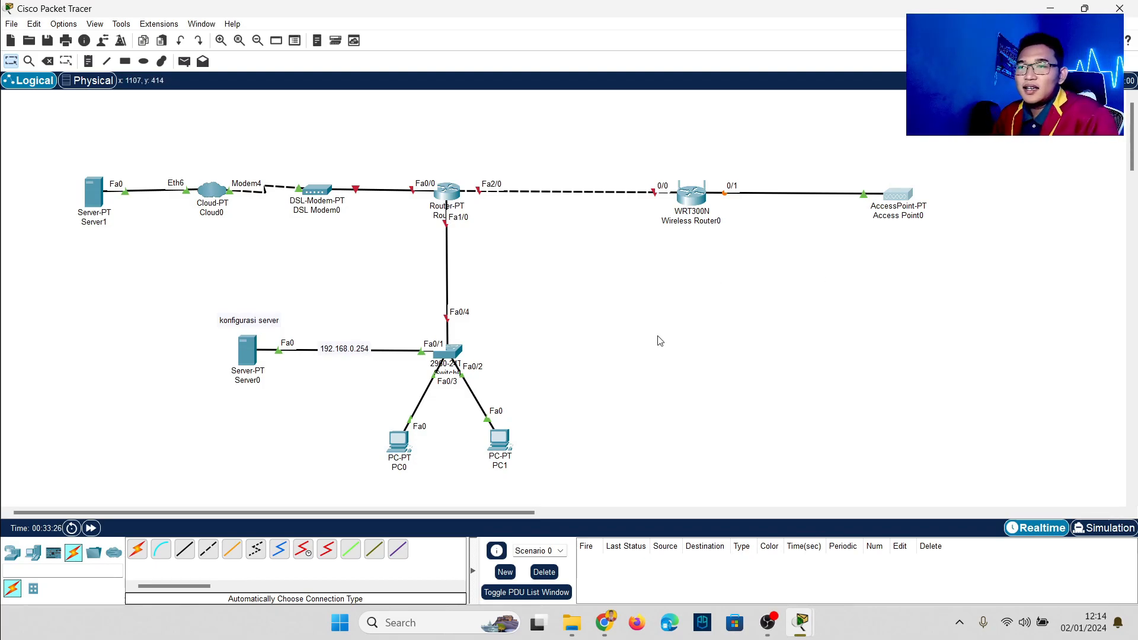
# Step: Place Laptop0 and Laptop1 side by side below the wireless router
pyautogui.click(33, 554)
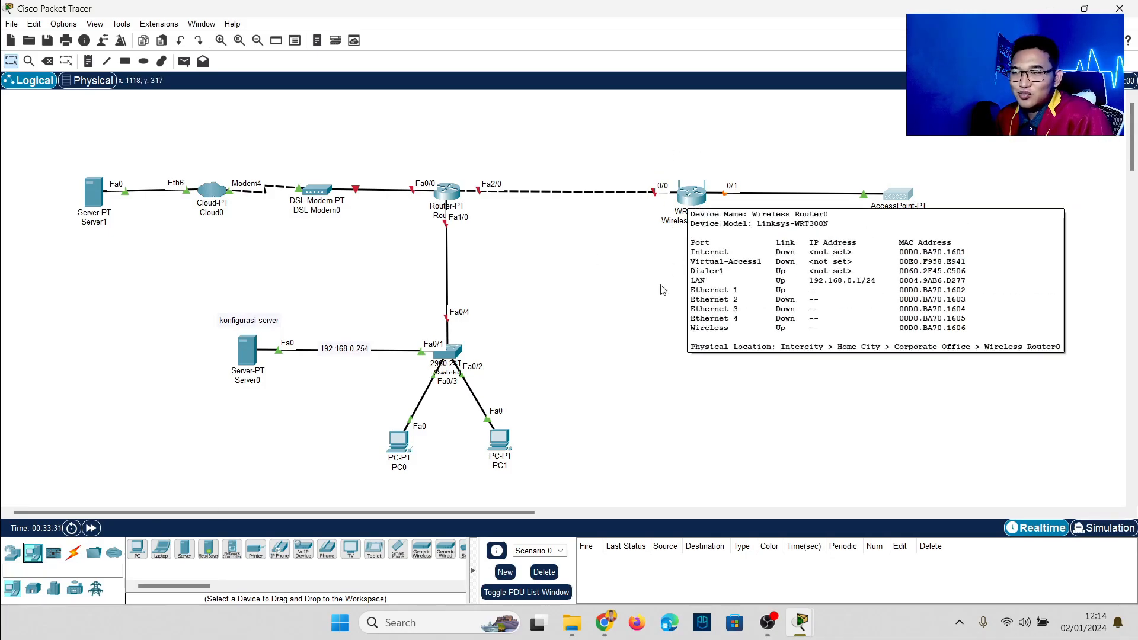
pyautogui.click(159, 551)
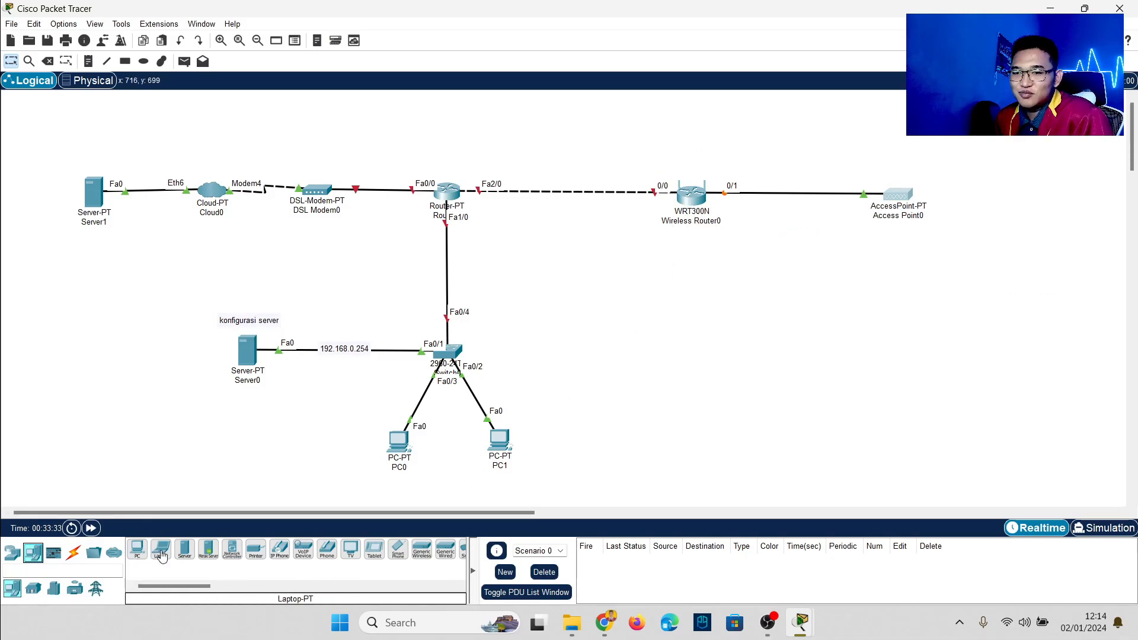
pyautogui.click(678, 391)
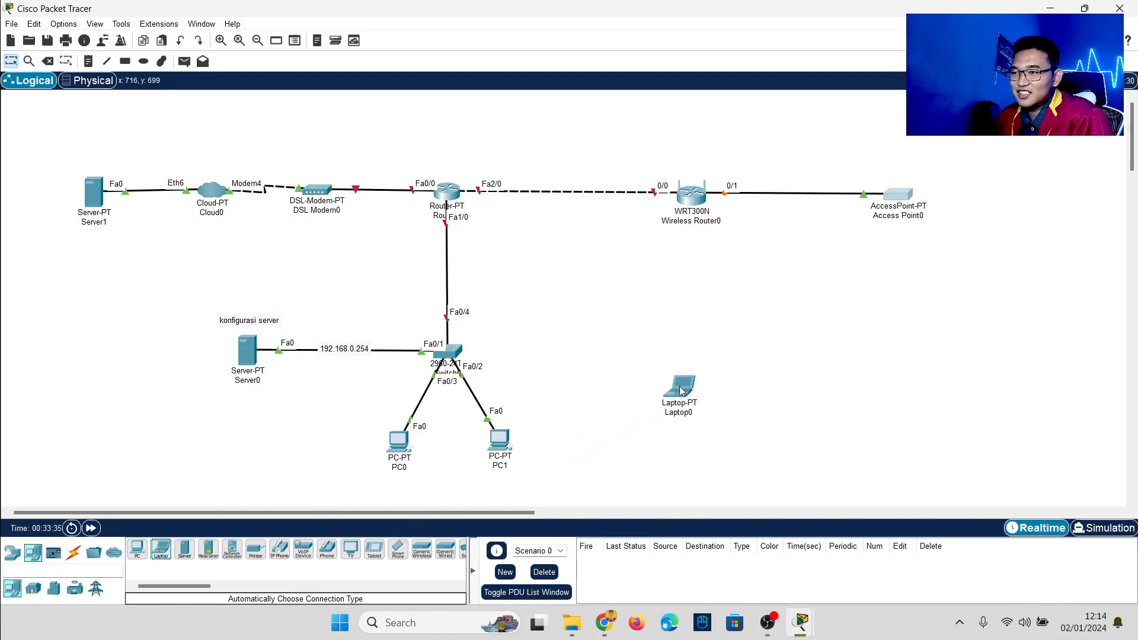
pyautogui.click(728, 405)
pyautogui.moveTo(679, 389); pyautogui.dragTo(651, 392)
pyautogui.moveTo(731, 402); pyautogui.dragTo(734, 389)
pyautogui.click(752, 391)
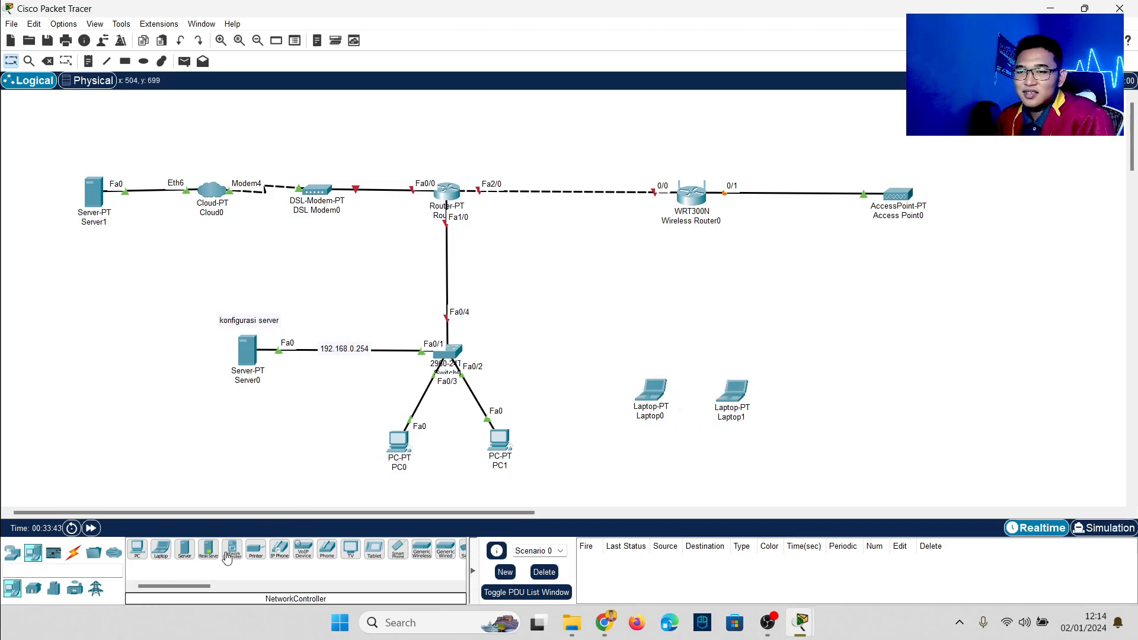
# Step: Add Smartphone0 and Smartphone1 on the right side, then open Server1
pyautogui.moveTo(397, 560); pyautogui.dragTo(995, 173)
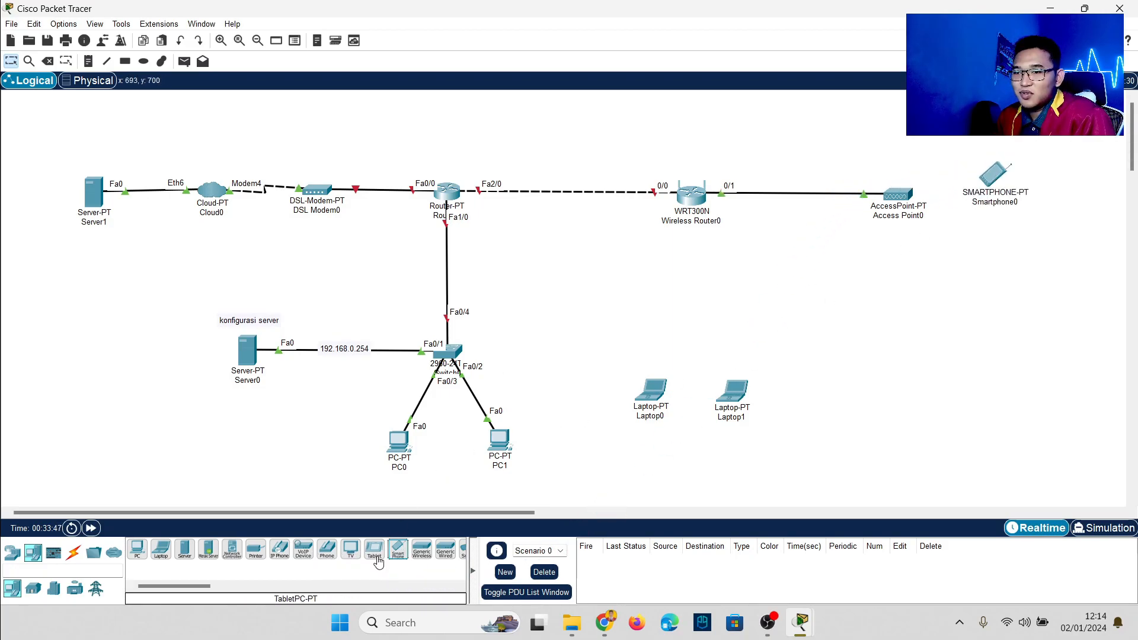
pyautogui.moveTo(398, 551); pyautogui.dragTo(997, 268)
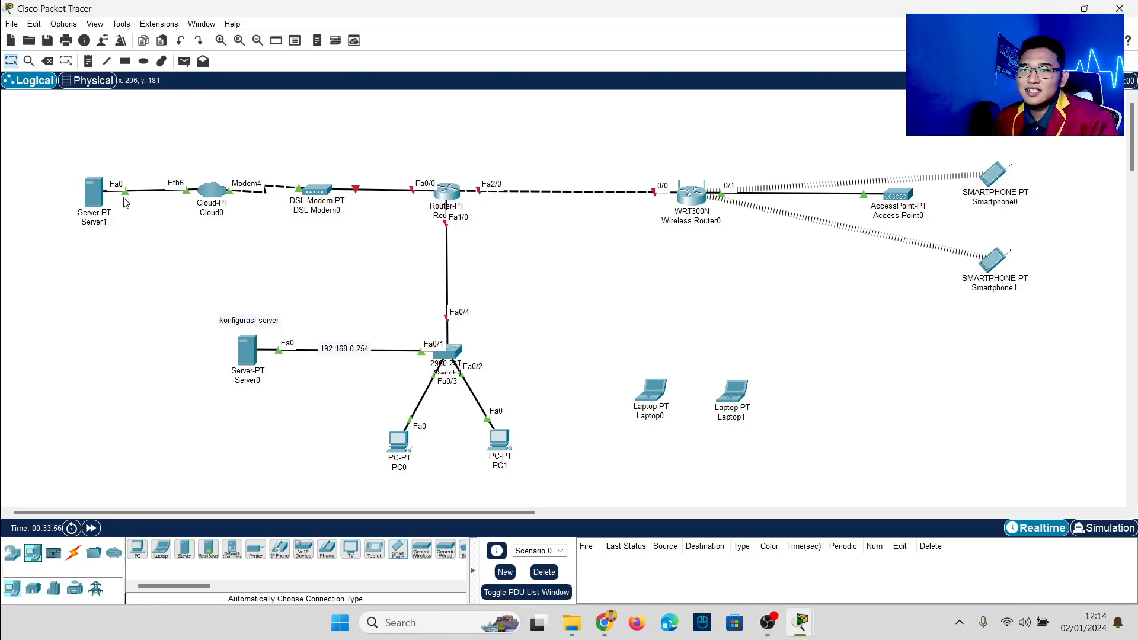
pyautogui.moveTo(55, 131); pyautogui.dragTo(133, 234)
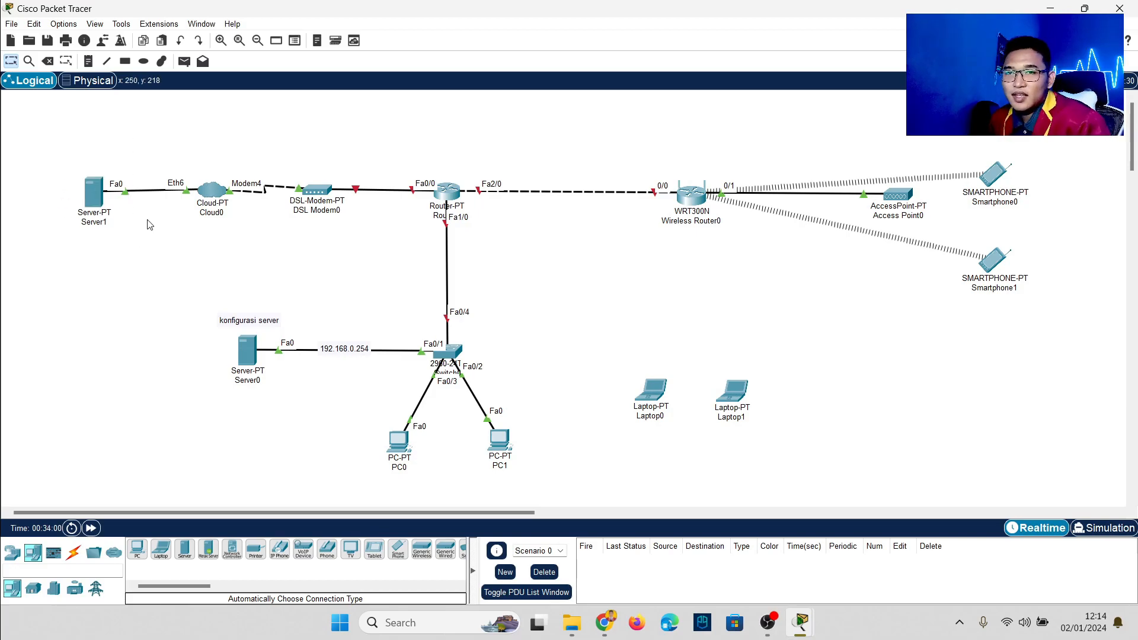
pyautogui.click(96, 194)
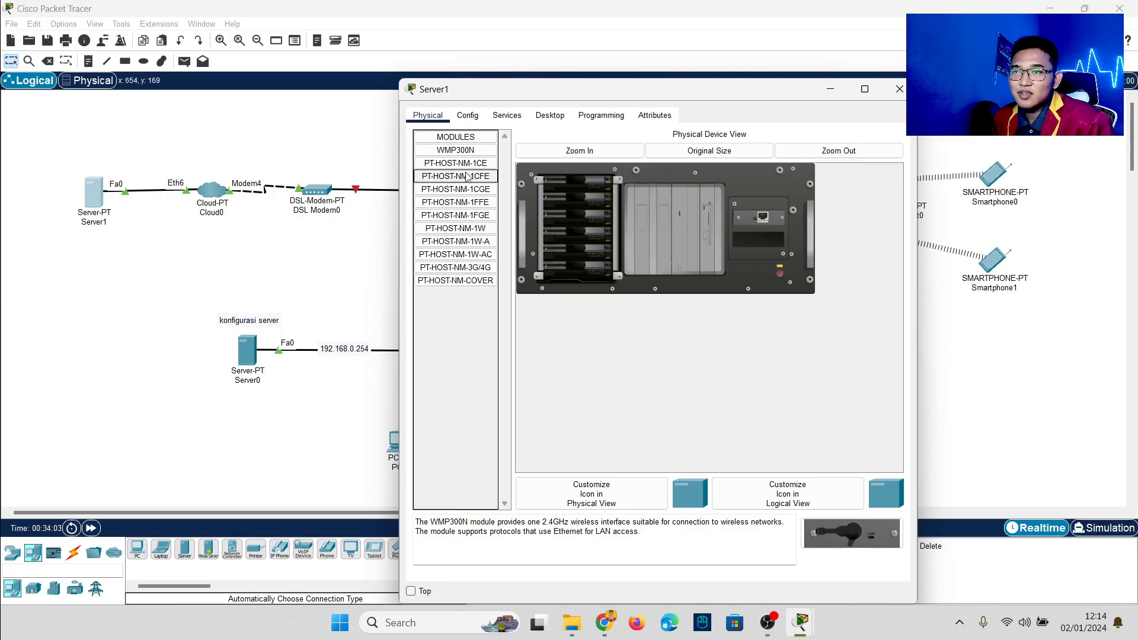
# Step: Add a 192.168.100.0/24 note on the Router0–modem link
pyautogui.click(899, 89)
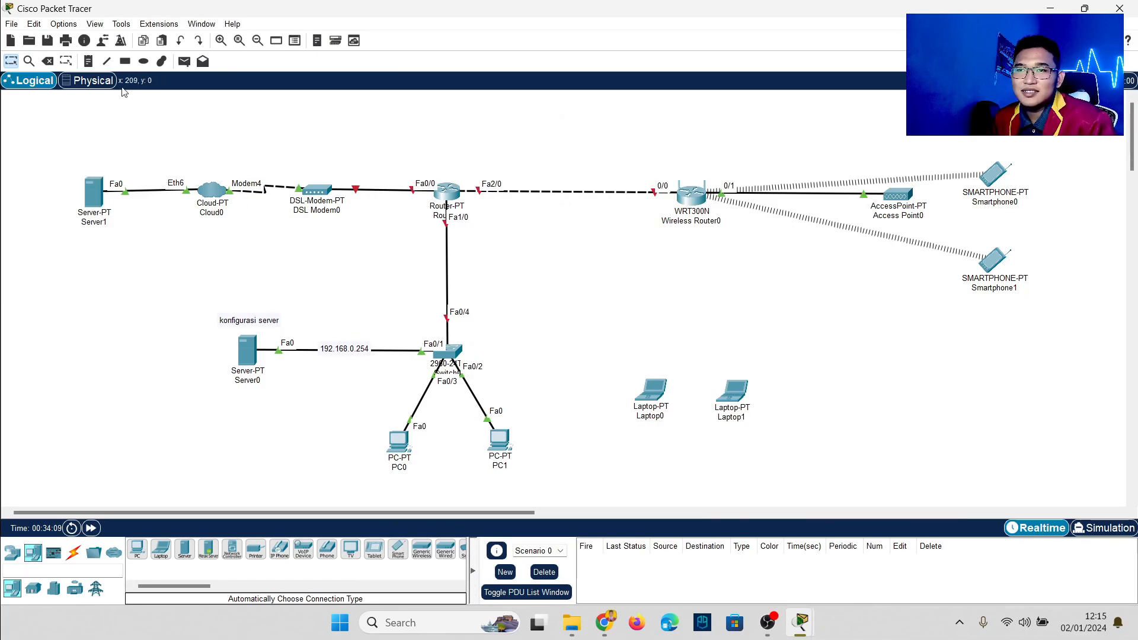
pyautogui.moveTo(46, 119); pyautogui.dragTo(881, 394)
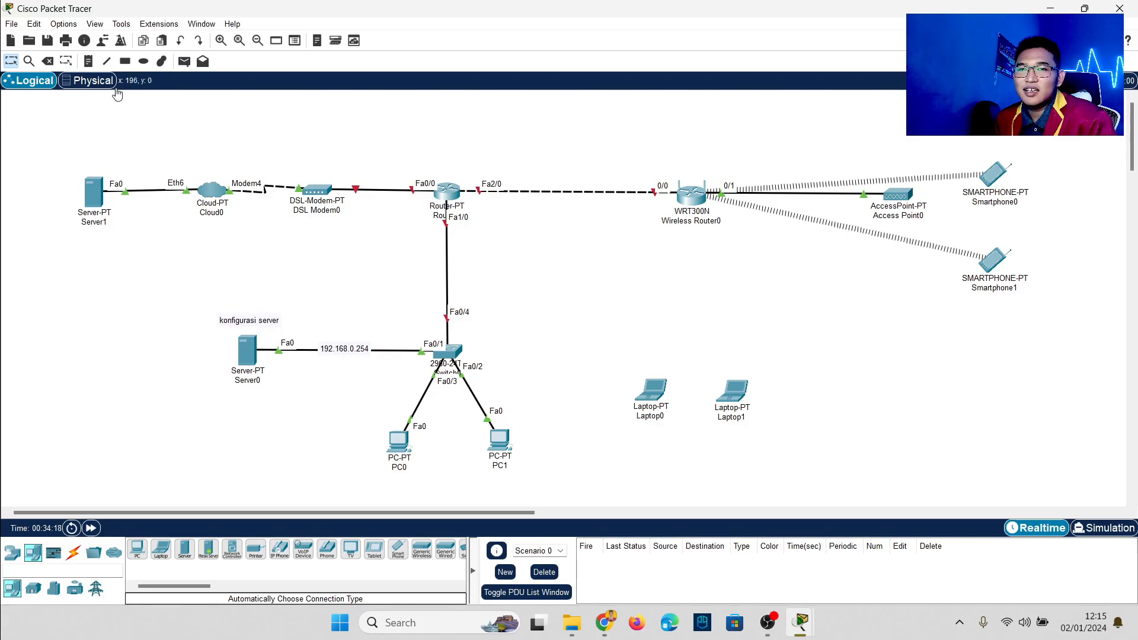
pyautogui.click(90, 61)
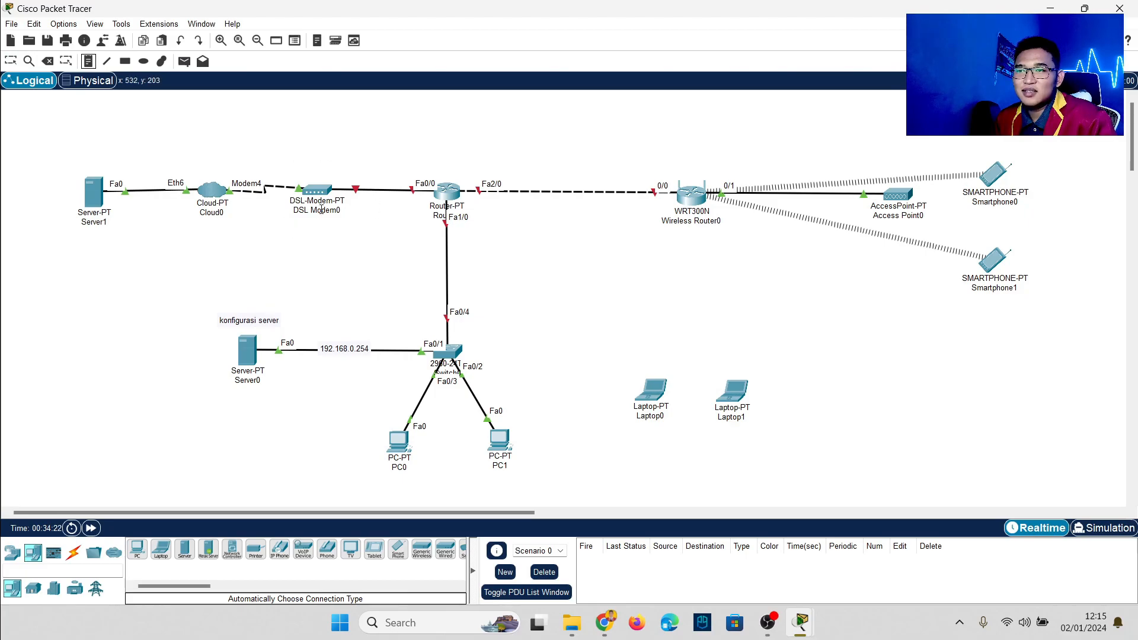
pyautogui.click(349, 154)
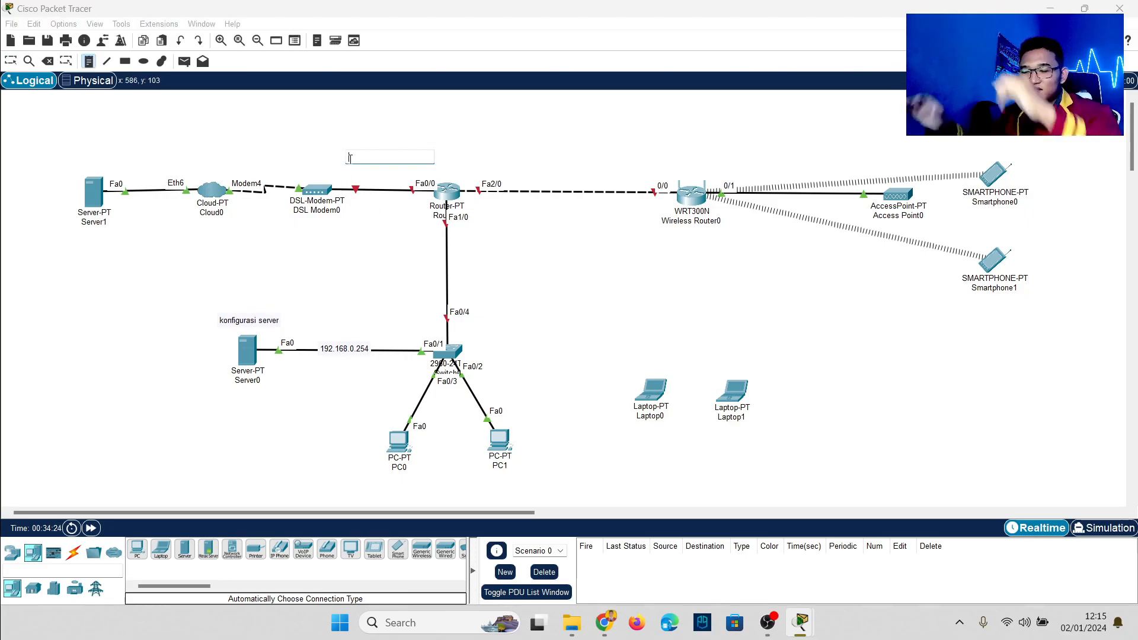
pyautogui.write('192.168.1')
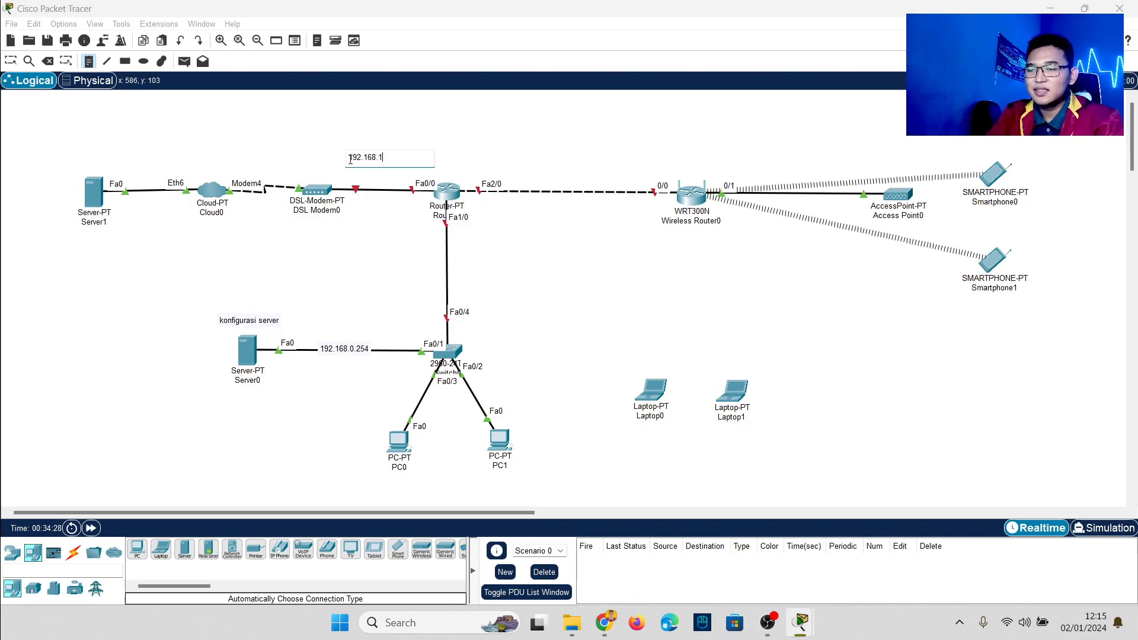
pyautogui.write('00.0/24')
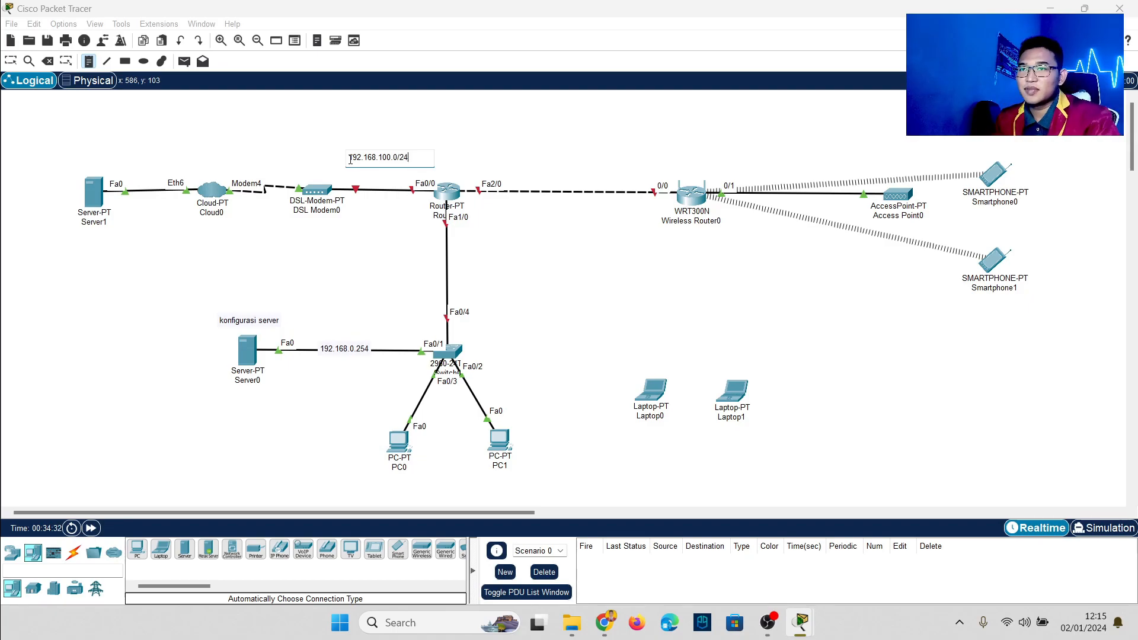
pyautogui.click(19, 63)
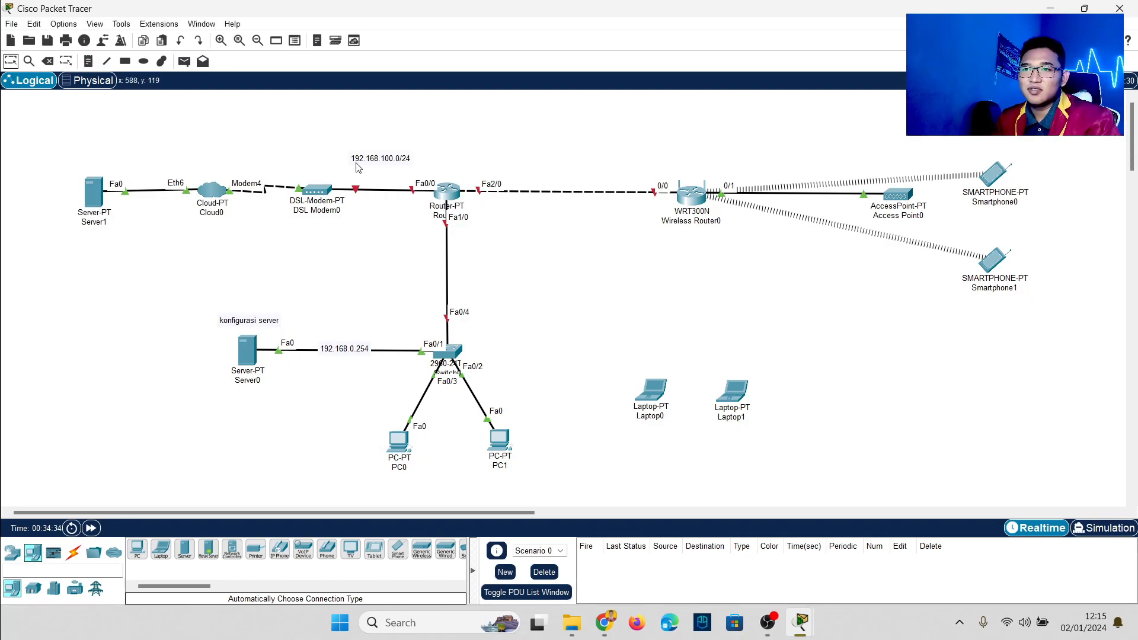
pyautogui.moveTo(379, 158); pyautogui.dragTo(380, 172)
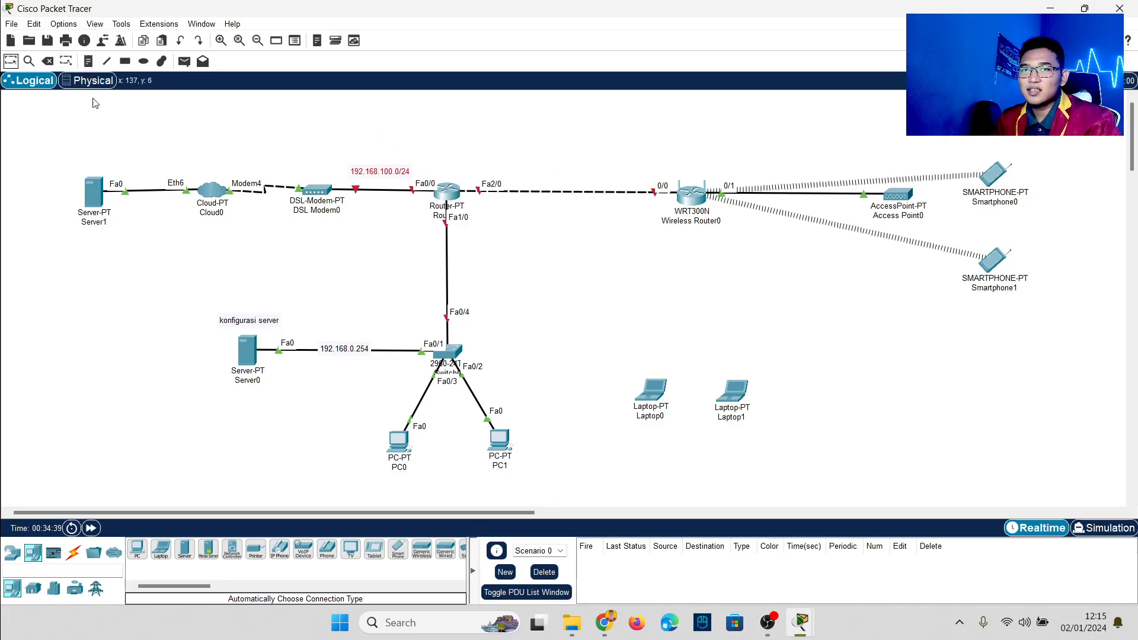
# Step: Copy it as a 192.168.120.0/24 note on the wireless-router link and move 192.168.0.254 onto the router–switch link
pyautogui.moveTo(378, 174); pyautogui.dragTo(570, 176)
pyautogui.doubleClick(574, 173)
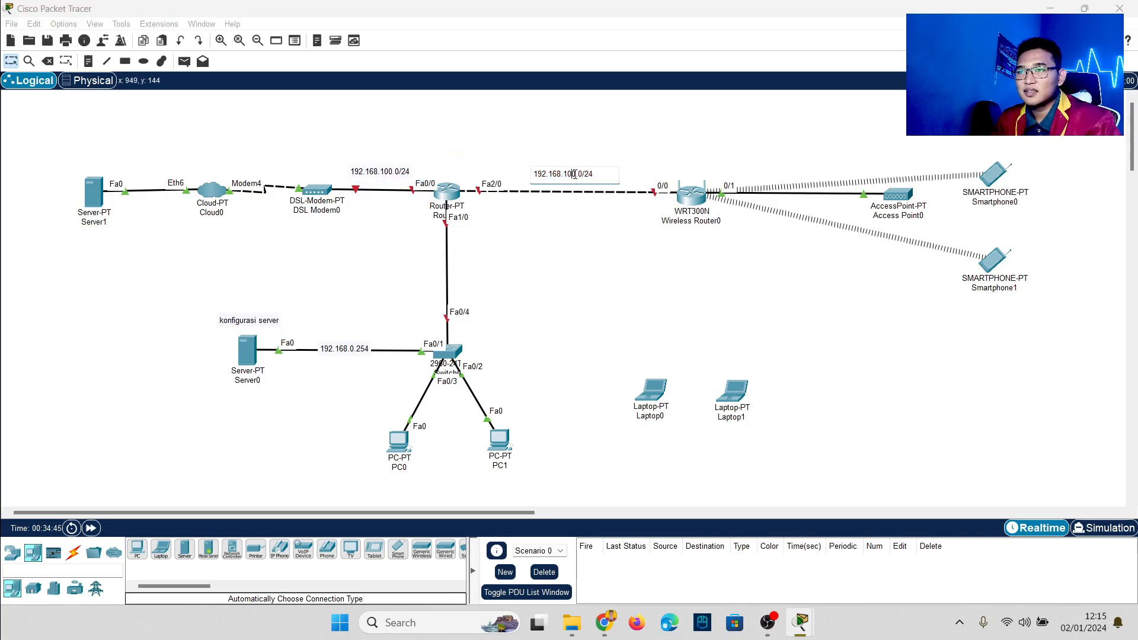
pyautogui.press('BackSpace')
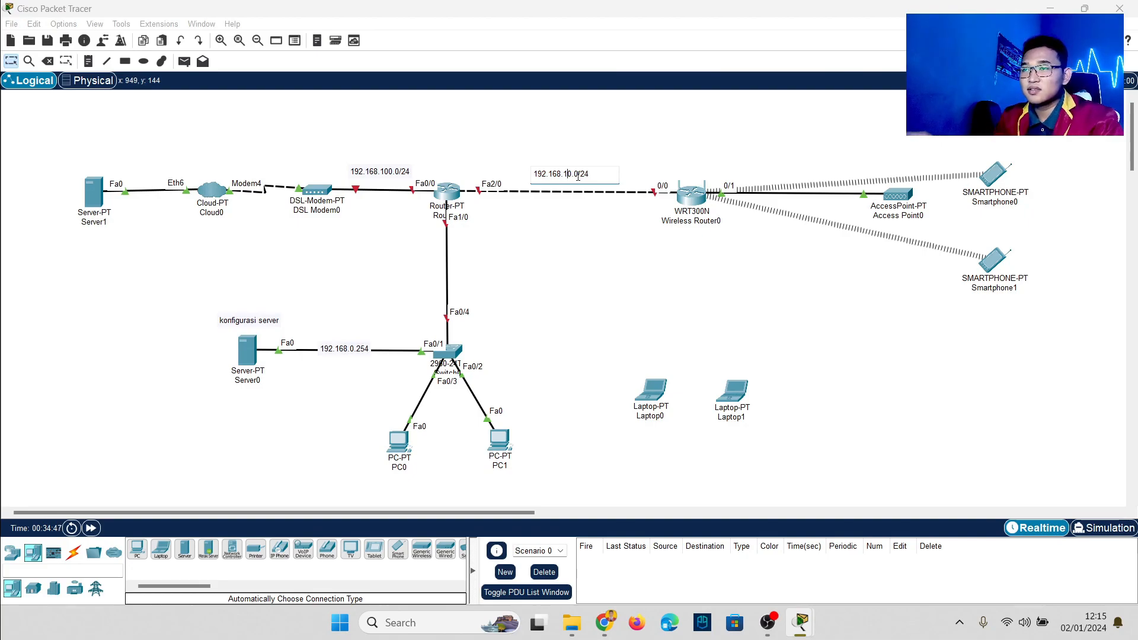
pyautogui.write('2')
pyautogui.click(598, 135)
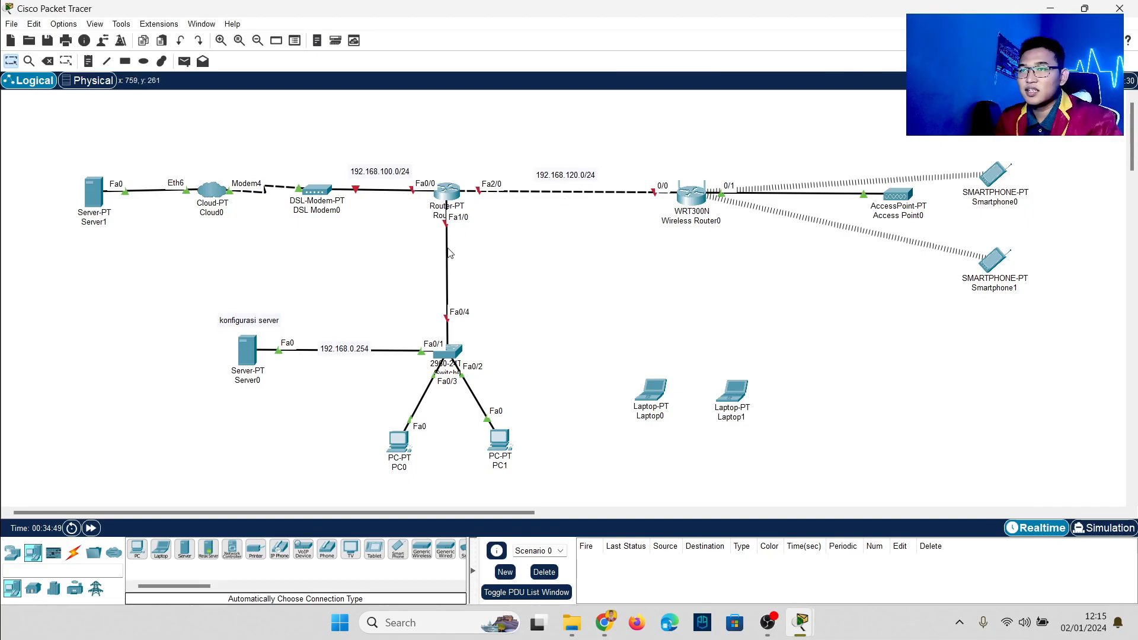
pyautogui.moveTo(355, 354); pyautogui.dragTo(459, 282)
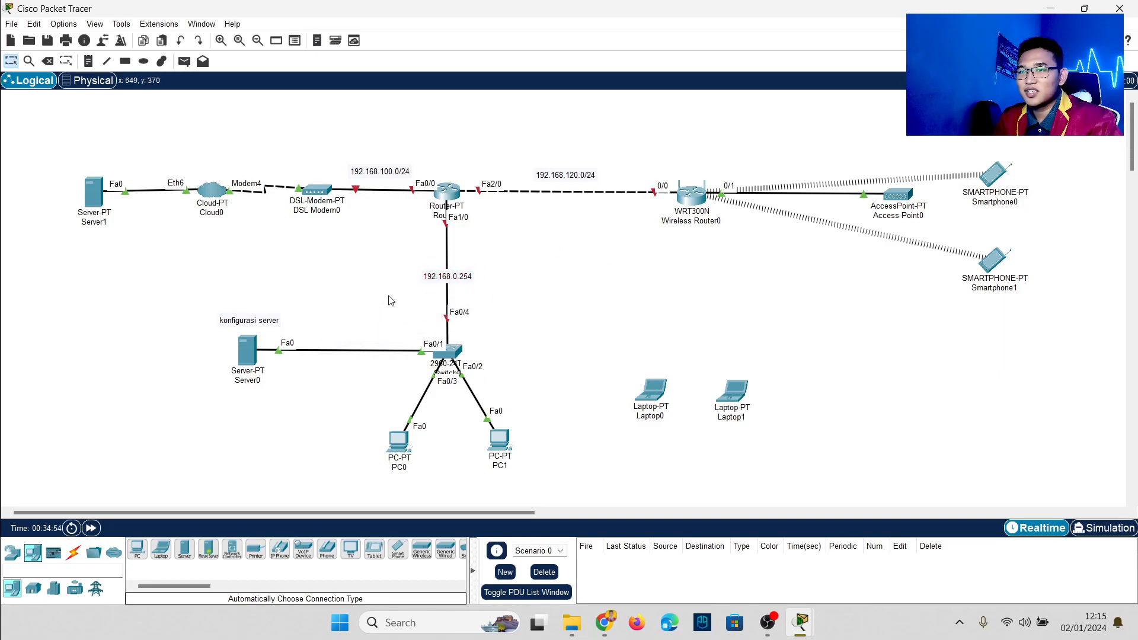
# Step: Copy the note as 192.168.150.0/24 beside the smartphones' wireless area
pyautogui.moveTo(185, 271); pyautogui.dragTo(535, 473)
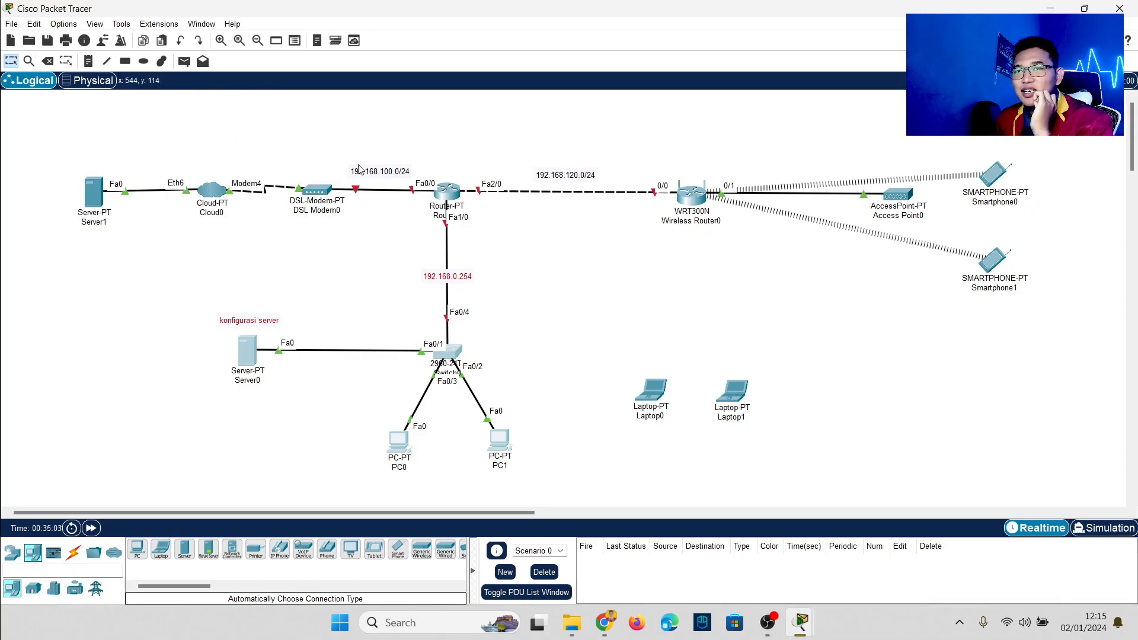
pyautogui.moveTo(575, 180); pyautogui.dragTo(803, 260)
pyautogui.doubleClick(802, 260)
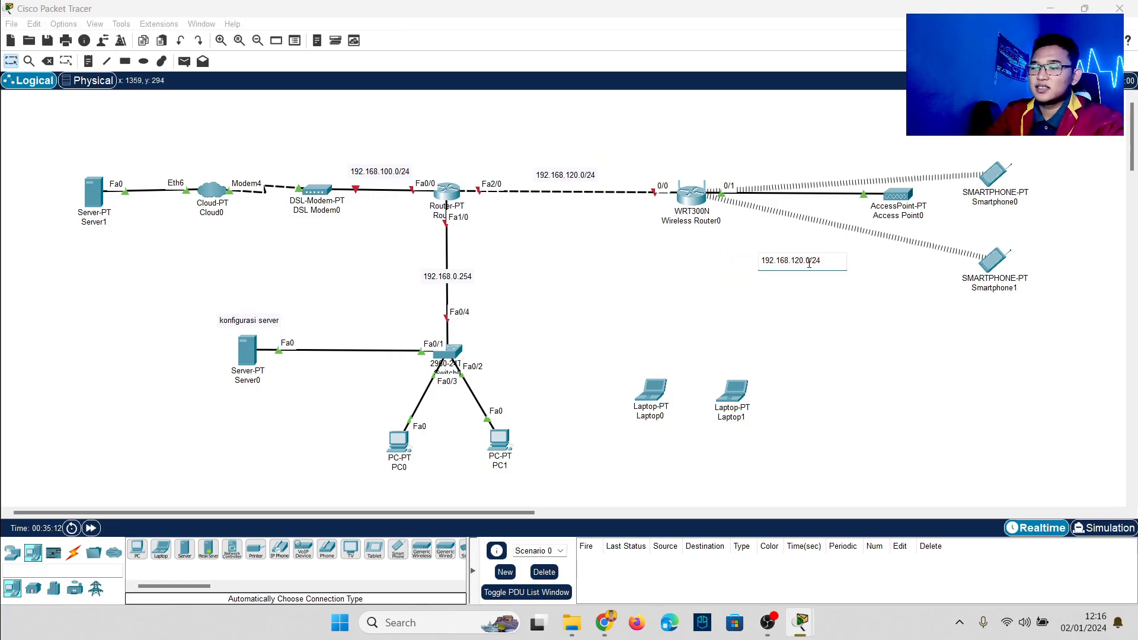
pyautogui.press('BackSpace')
pyautogui.write('5')
pyautogui.click(826, 313)
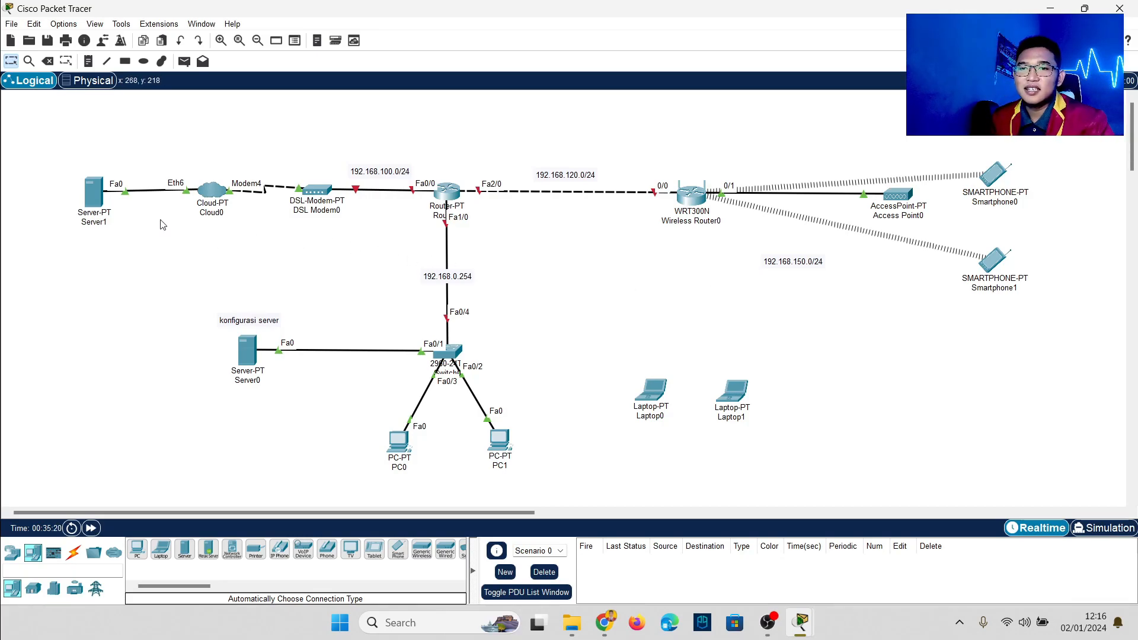
pyautogui.click(102, 196)
# Step: Give Server1 static IP 192.168.100.254 with mask 255.255.255.0 and DNS server 192.168.100.254
pyautogui.click(550, 115)
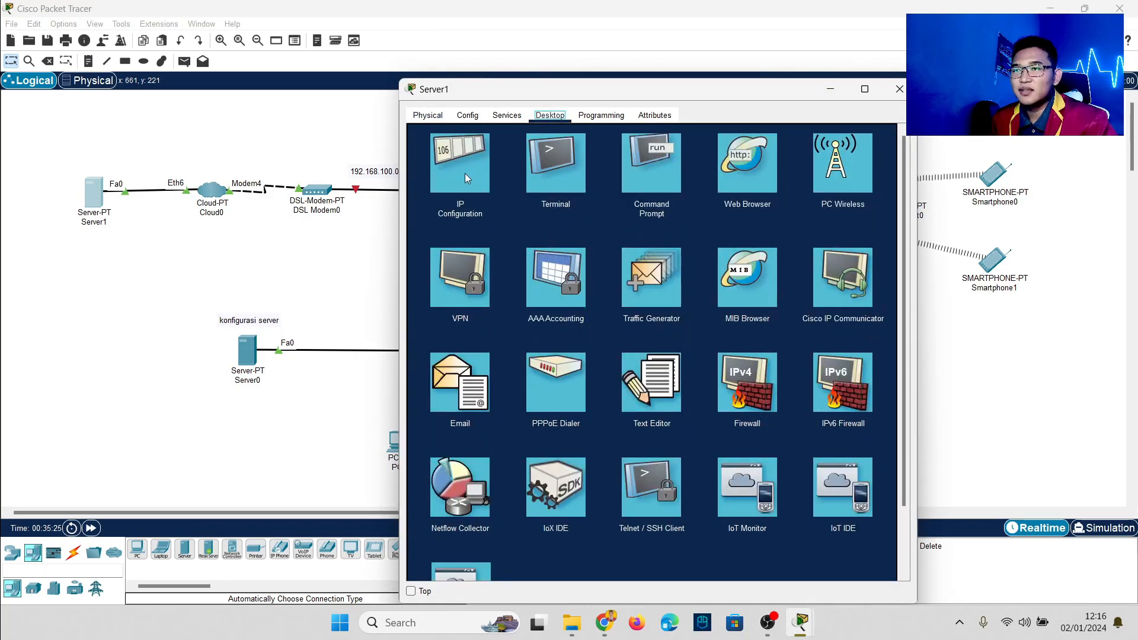
pyautogui.click(467, 176)
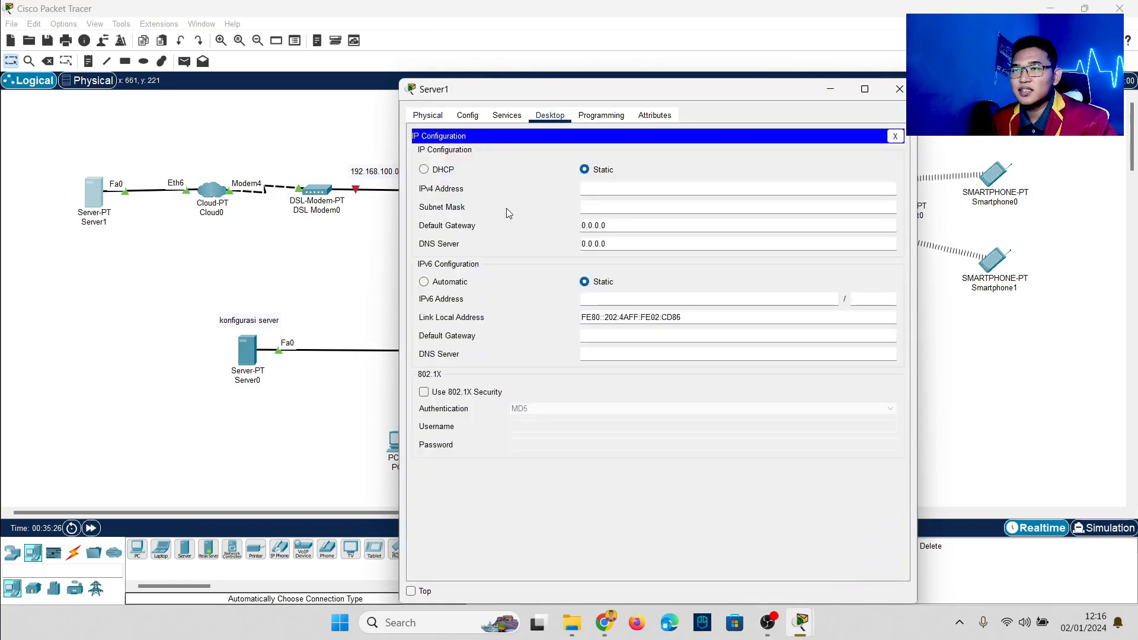
pyautogui.click(612, 193)
pyautogui.write('192.168.100.254')
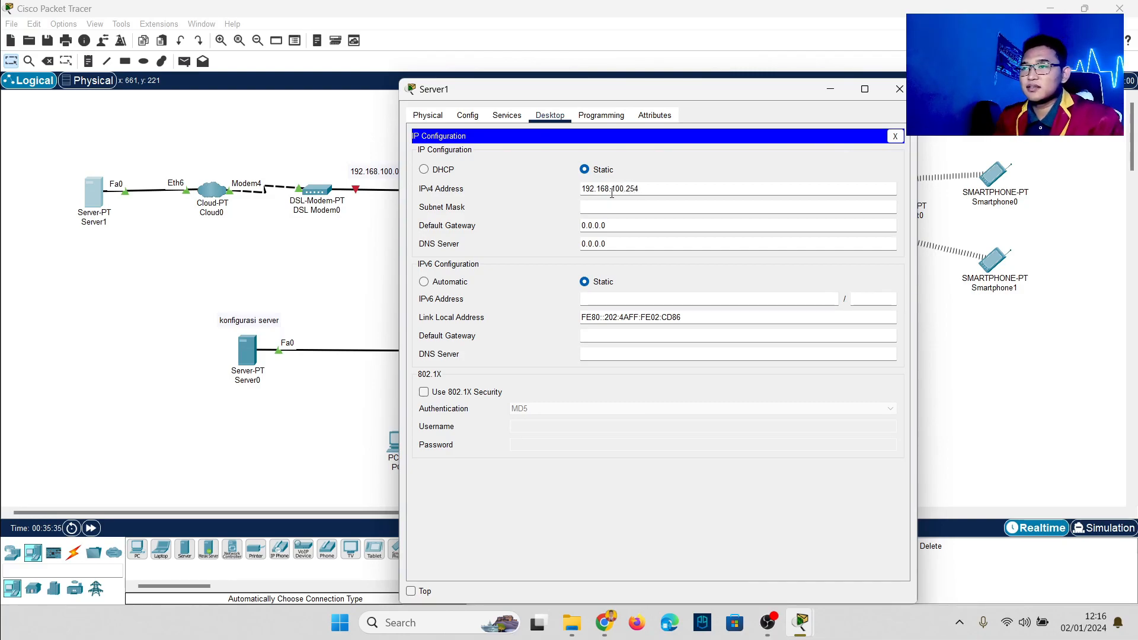
pyautogui.moveTo(652, 185); pyautogui.dragTo(573, 186)
pyautogui.hotkey('ctrl', 'c')
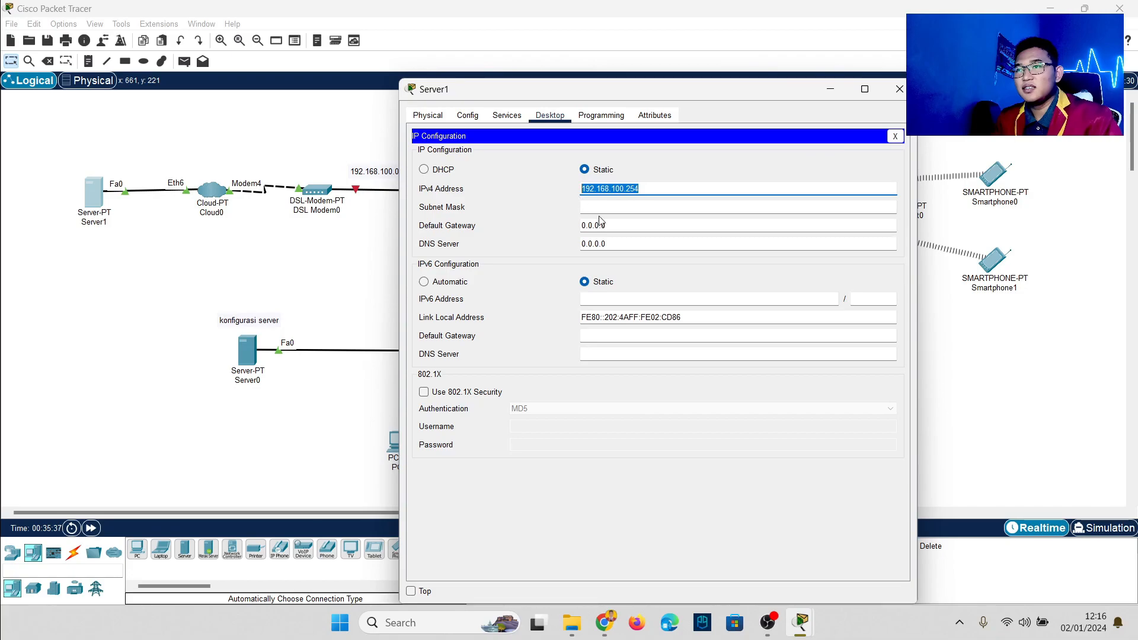
pyautogui.click(611, 205)
pyautogui.moveTo(614, 225); pyautogui.dragTo(572, 227)
pyautogui.hotkey('ctrl', 'v')
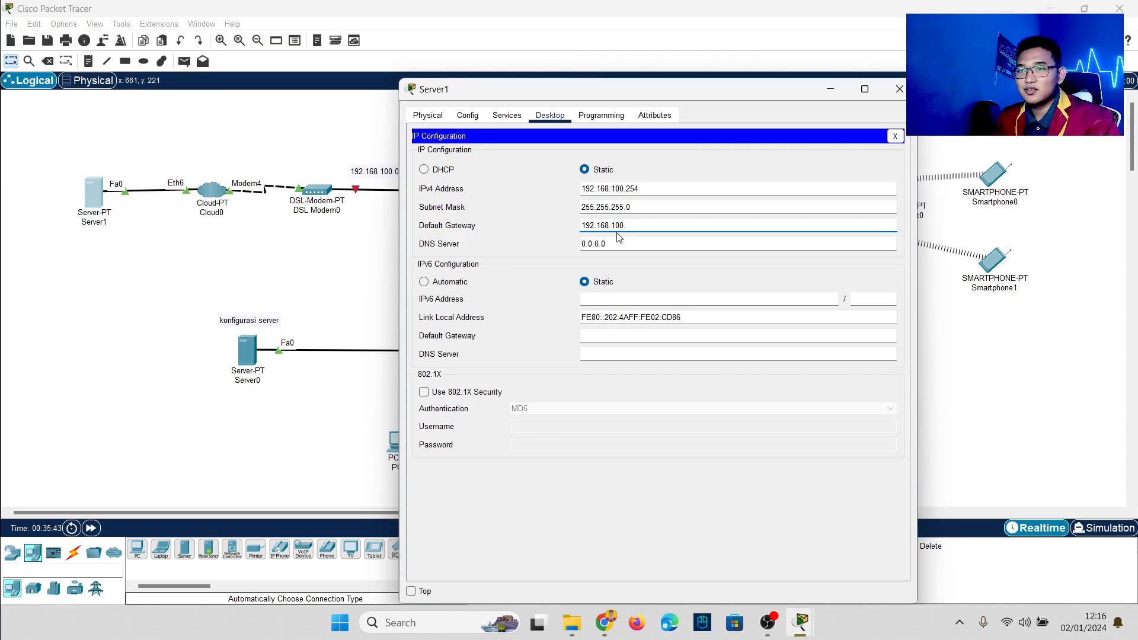
pyautogui.moveTo(617, 244); pyautogui.dragTo(566, 245)
pyautogui.hotkey('ctrl', 'v')
pyautogui.click(507, 115)
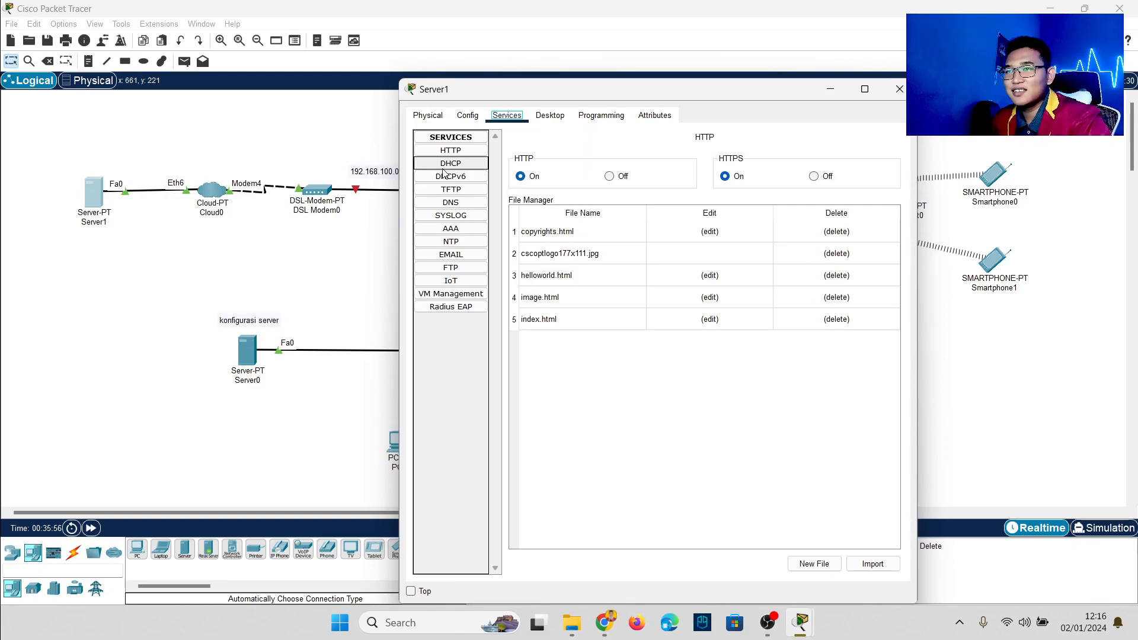
# Step: Switch on Server1's DNS service and add an A record mapping google.com to 192.168.100.254
pyautogui.click(461, 202)
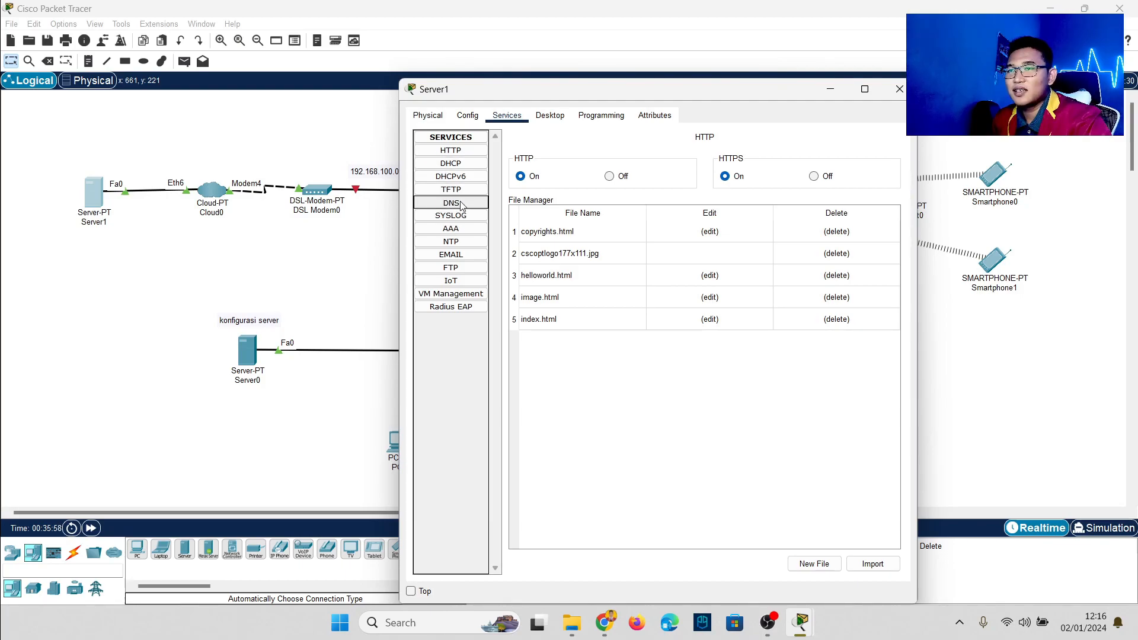
pyautogui.click(646, 160)
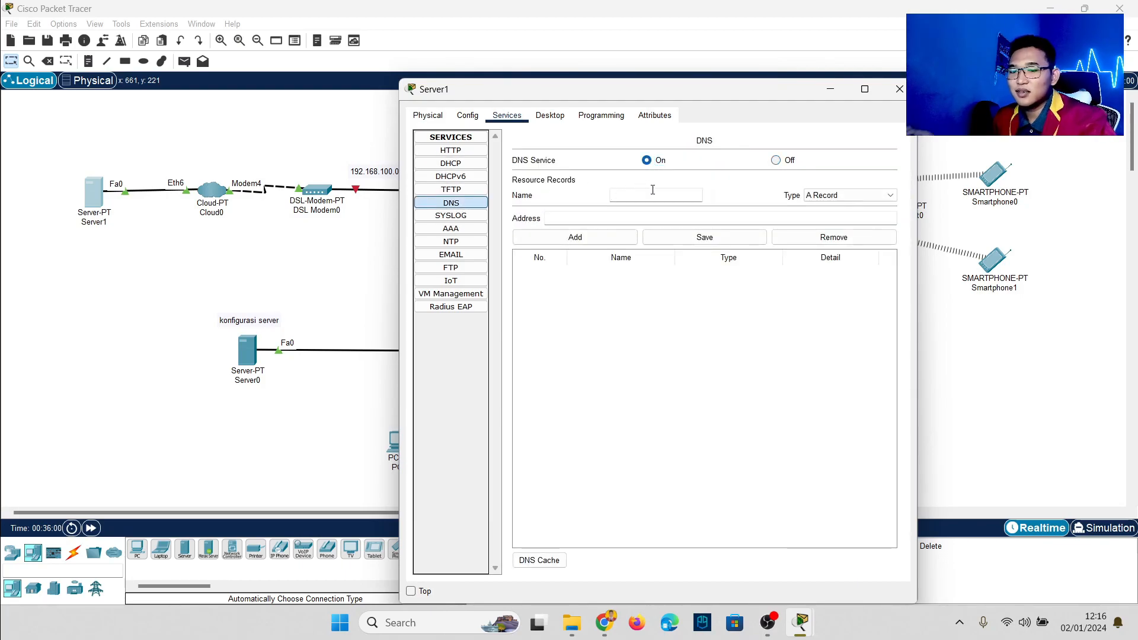
pyautogui.click(653, 190)
pyautogui.write('google.com')
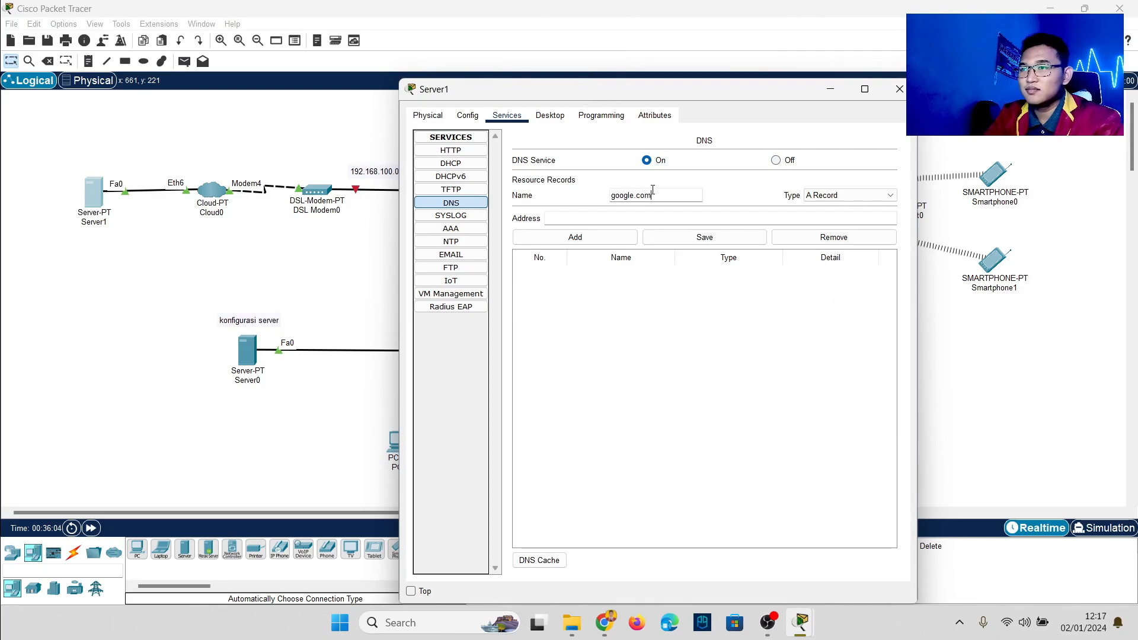
pyautogui.click(658, 220)
pyautogui.hotkey('ctrl', 'v')
pyautogui.click(593, 237)
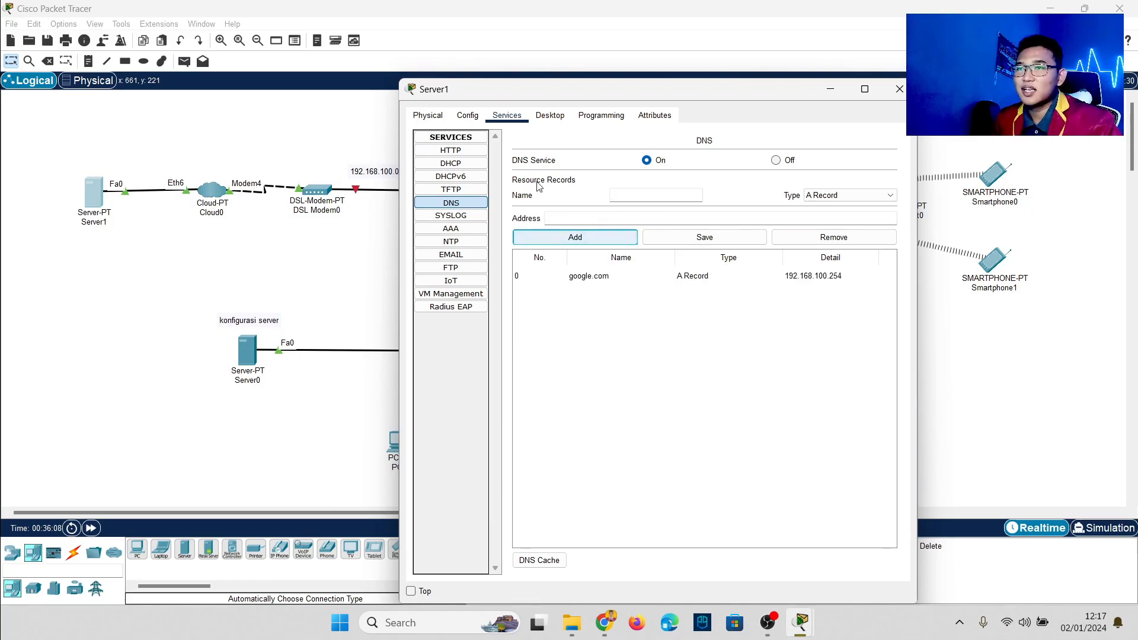
pyautogui.click(461, 152)
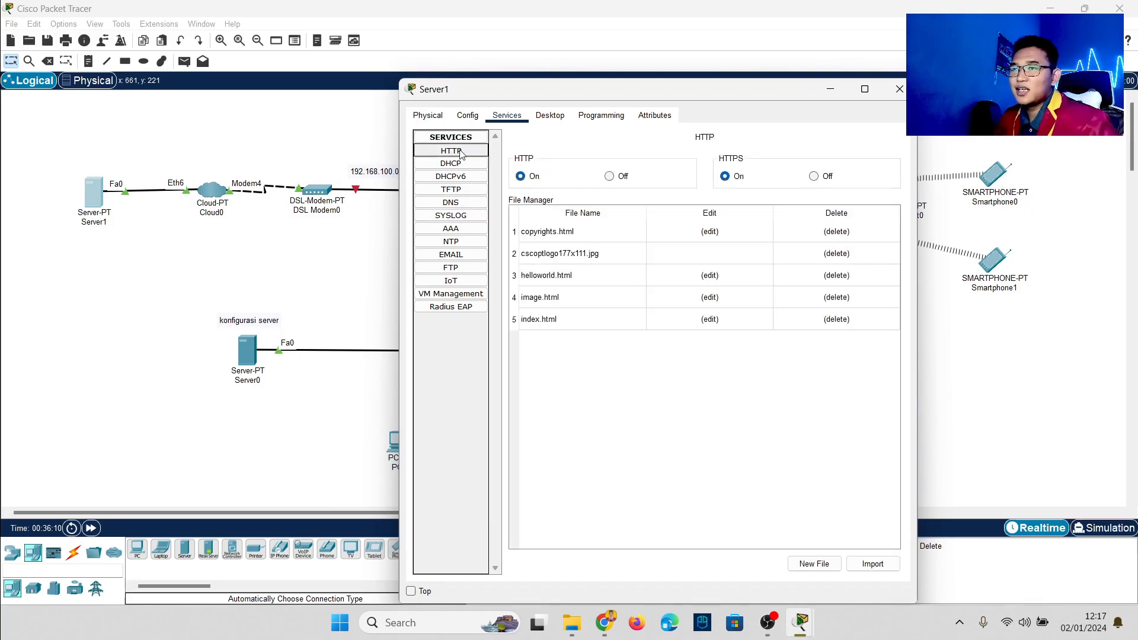
# Step: In Server1's index.html, delete the horizontal rule and link lines
pyautogui.click(711, 320)
pyautogui.moveTo(650, 249); pyautogui.dragTo(513, 199)
pyautogui.click(513, 199)
pyautogui.moveTo(665, 223); pyautogui.dragTo(505, 182)
pyautogui.press('BackSpace')
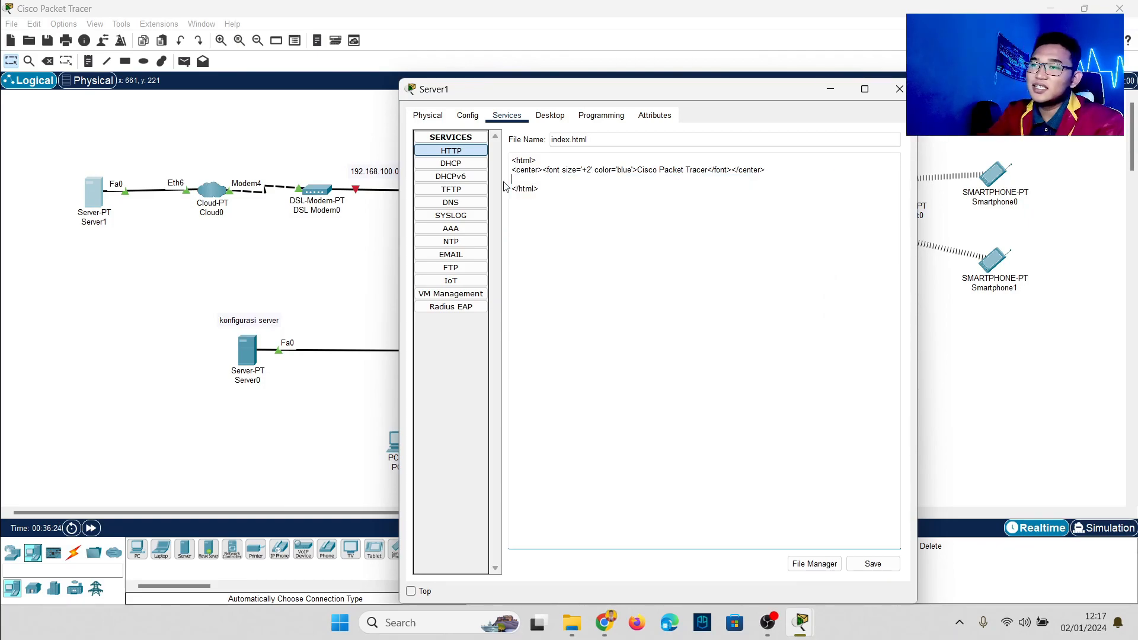
pyautogui.press('BackSpace')
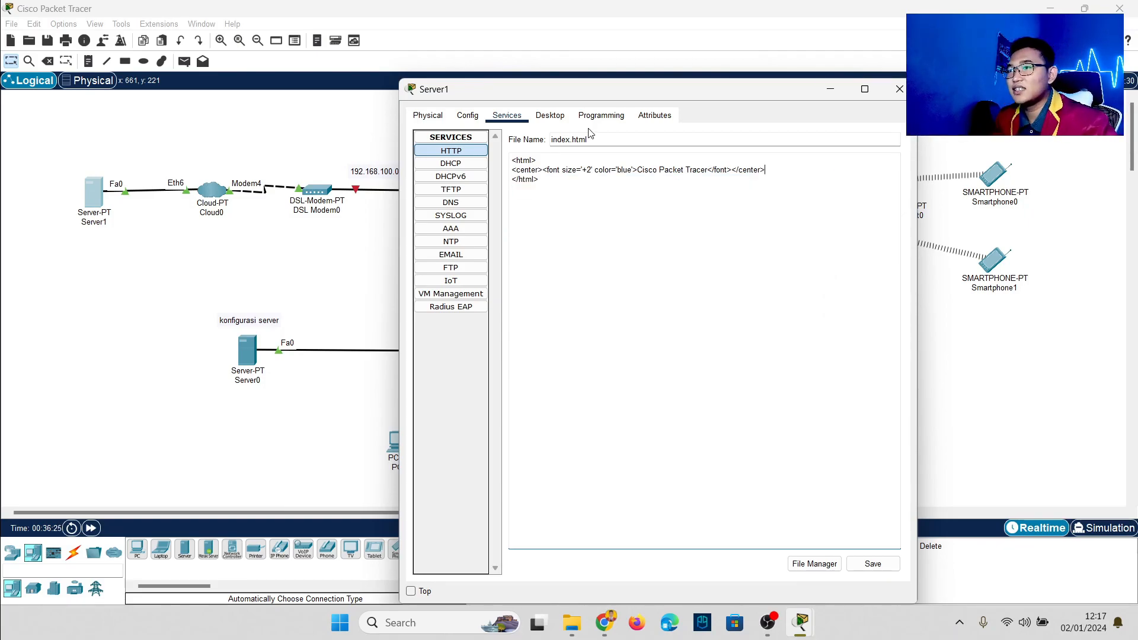
# Step: Replace the 'Cisco Packet Tracer' heading with GOOGLE.COM and save over index.html
pyautogui.moveTo(709, 170); pyautogui.dragTo(638, 168)
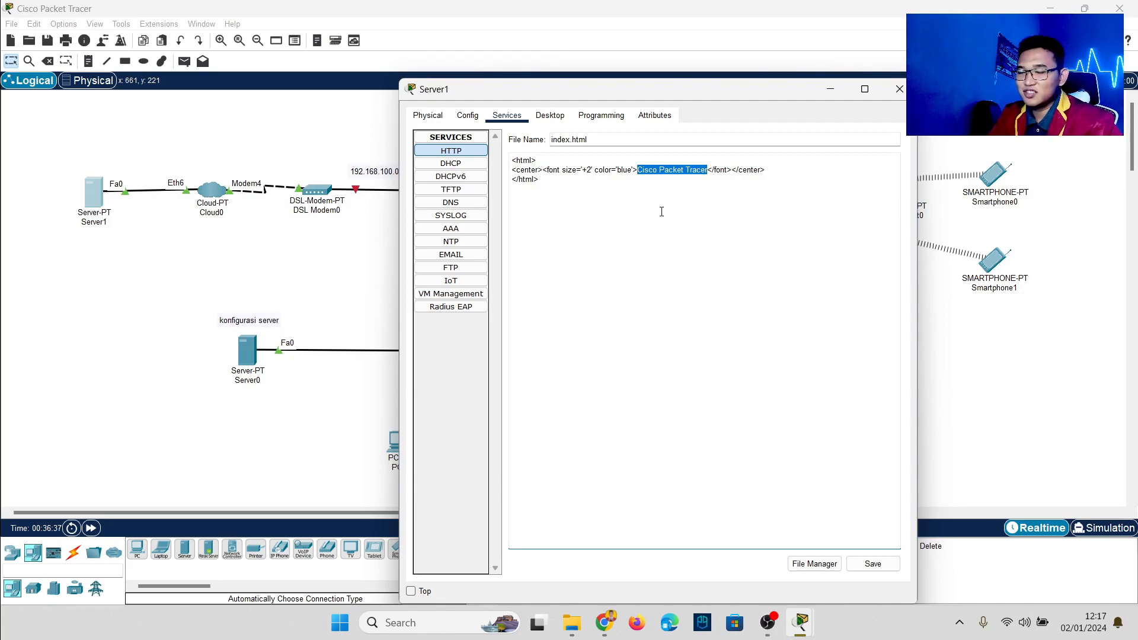
pyautogui.press('capslock')
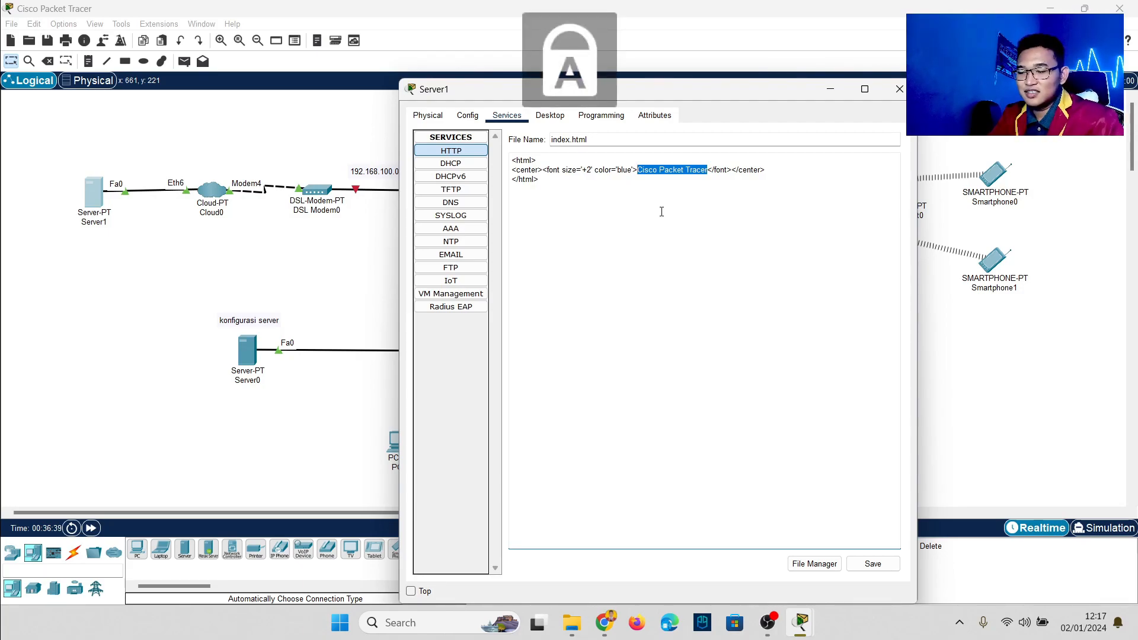
pyautogui.write('GOO')
pyautogui.write('GLE.')
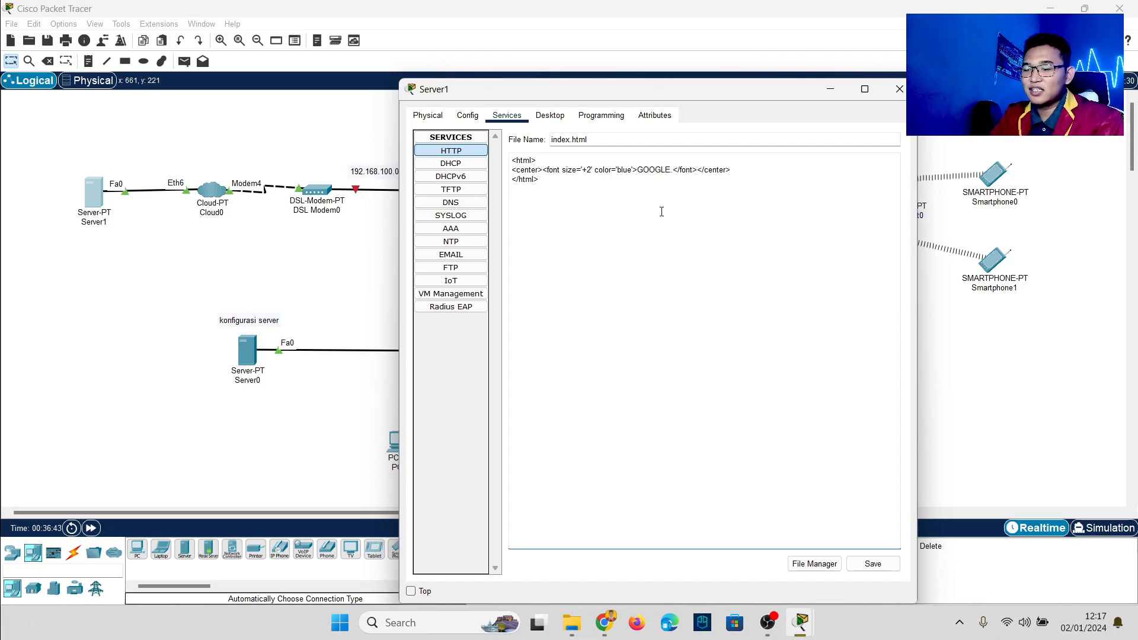
pyautogui.press('BackSpace')
pyautogui.write('.COM')
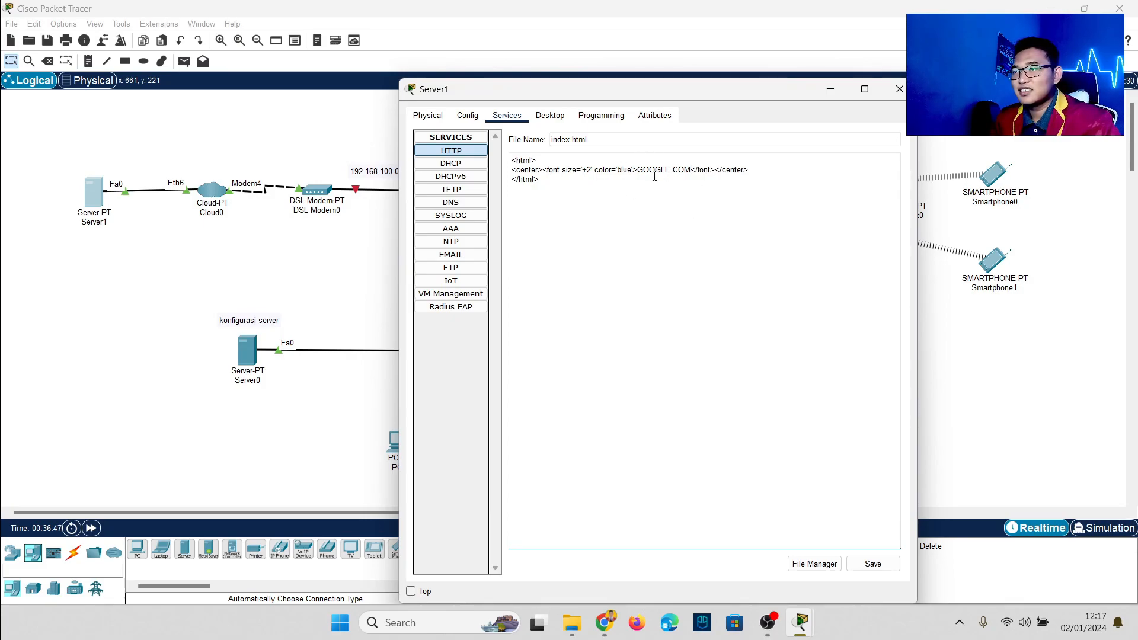
pyautogui.click(864, 562)
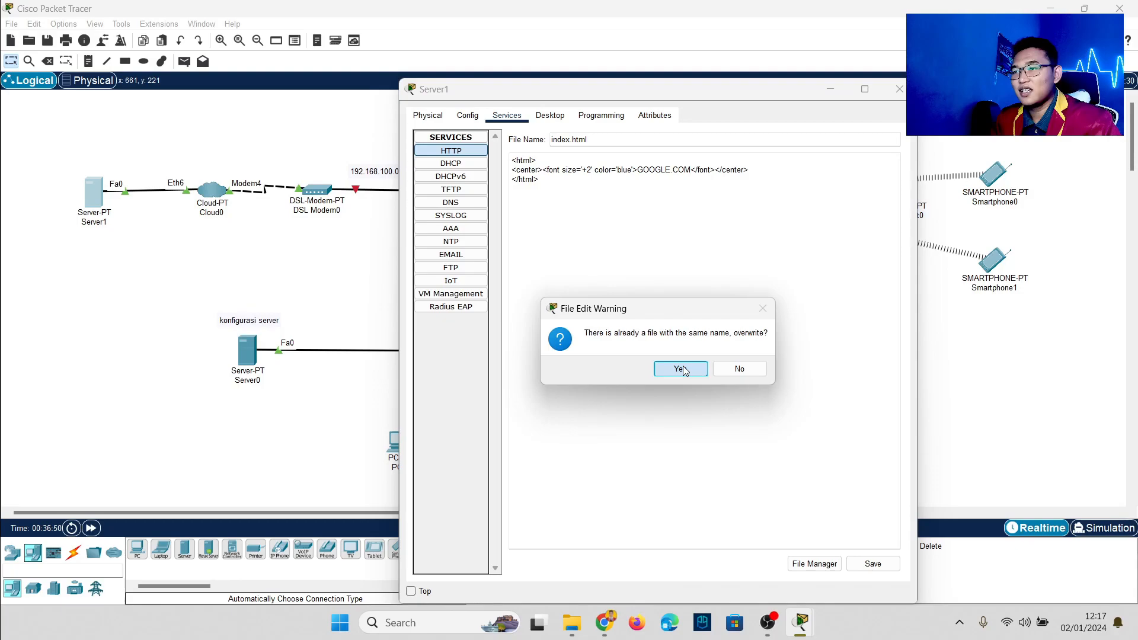
pyautogui.click(682, 366)
pyautogui.click(341, 279)
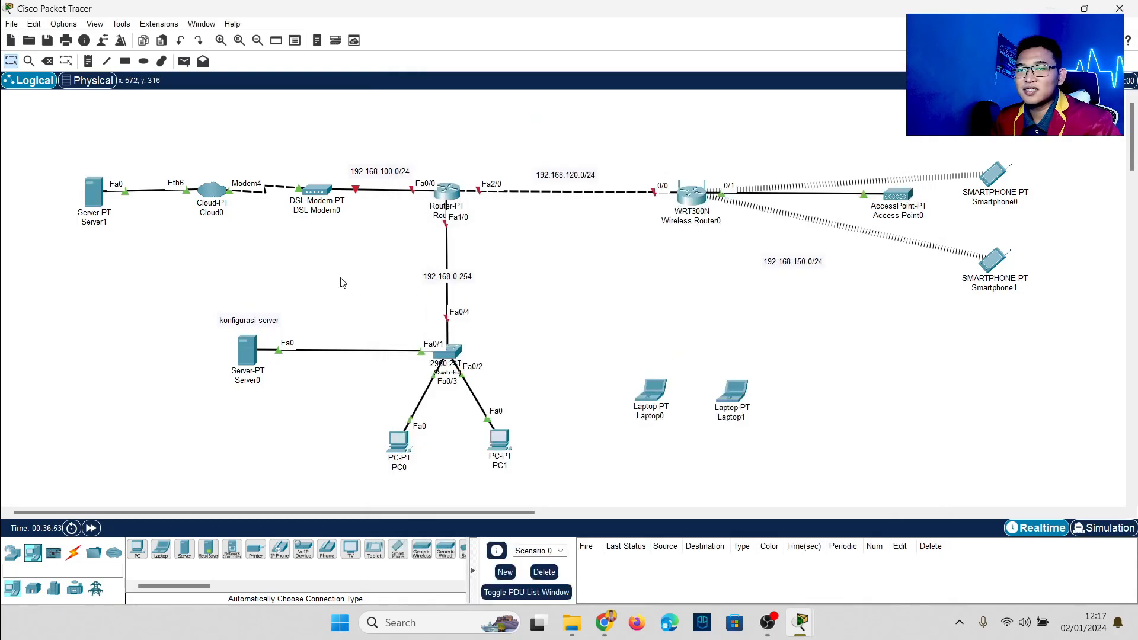
pyautogui.click(96, 201)
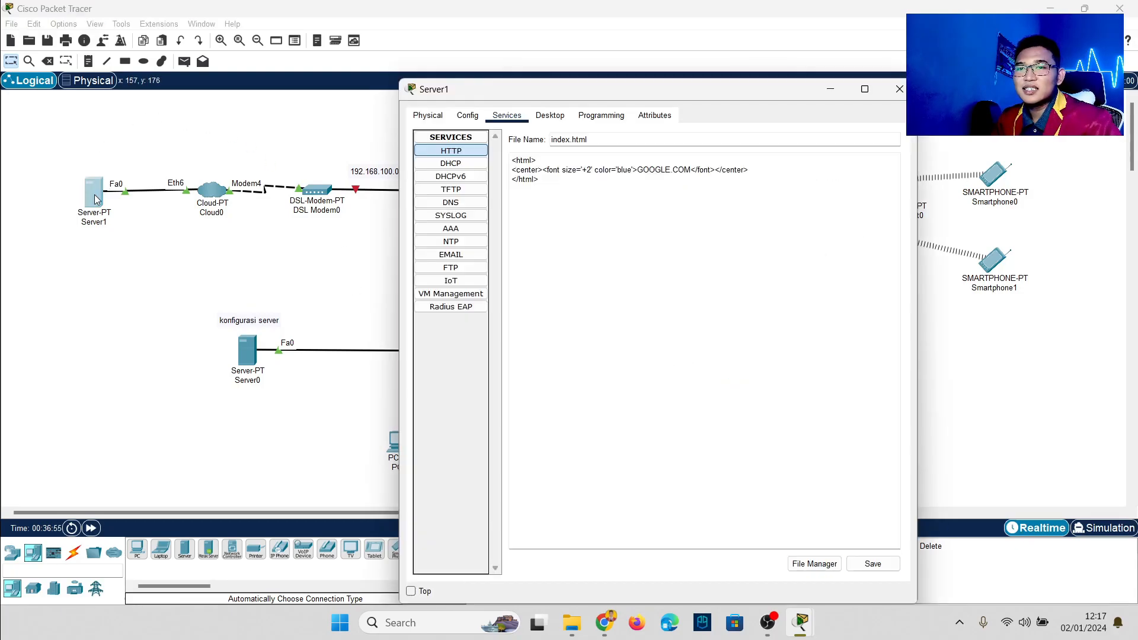
# Step: Load GOOGLE.COM in Server1's web browser, then close Server1's window
pyautogui.click(556, 117)
pyautogui.click(895, 137)
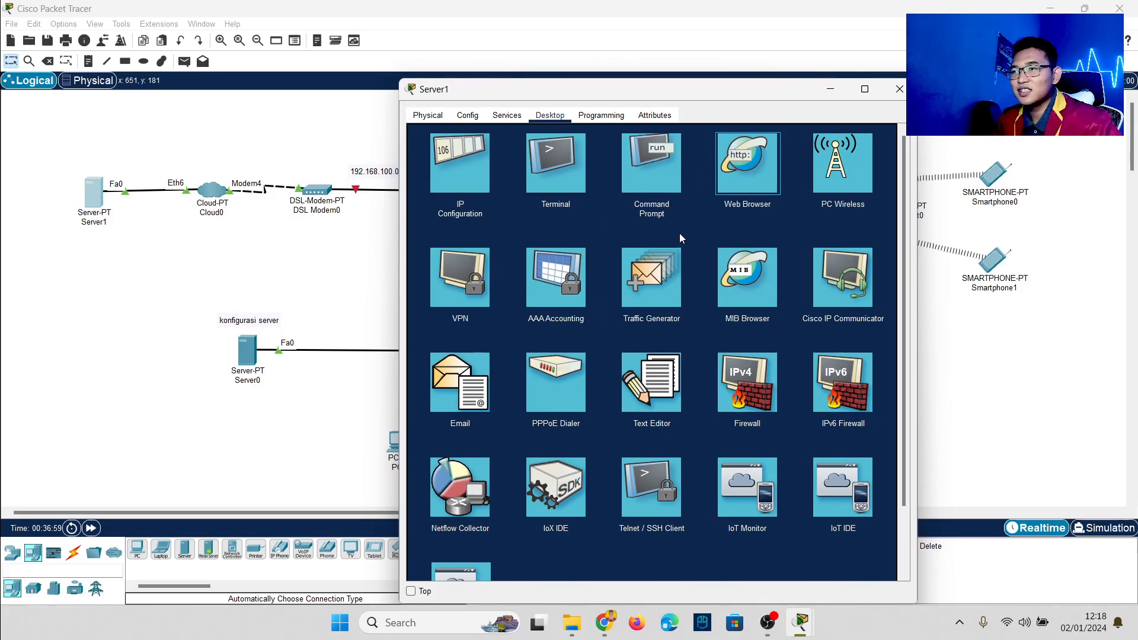
pyautogui.click(739, 176)
pyautogui.write('GOOGLE')
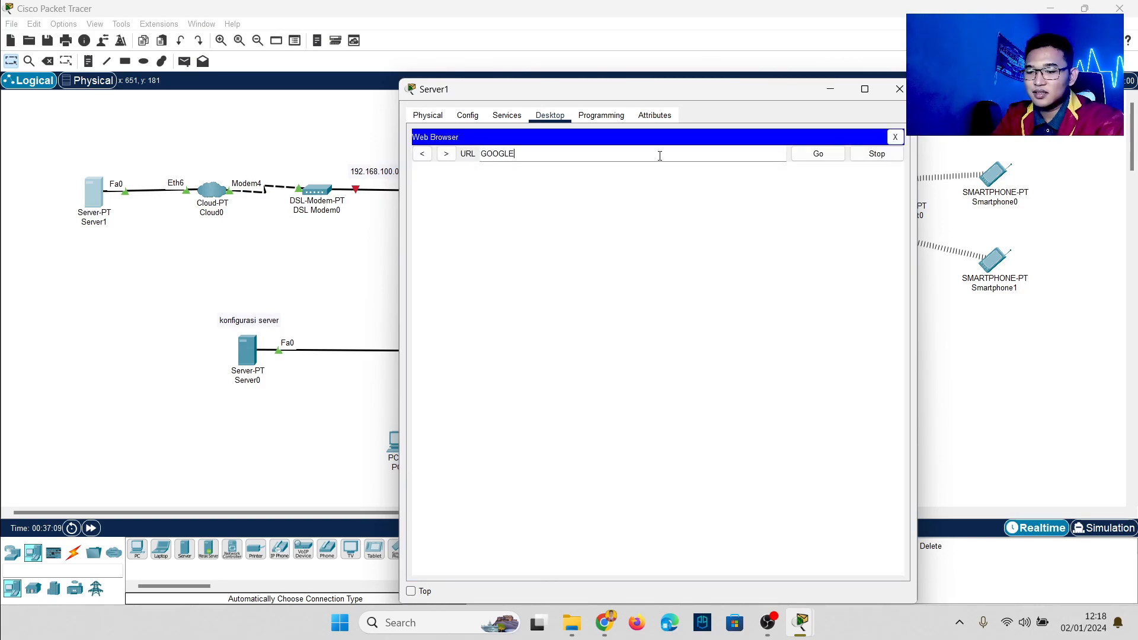
pyautogui.write('.COM')
pyautogui.press('Return')
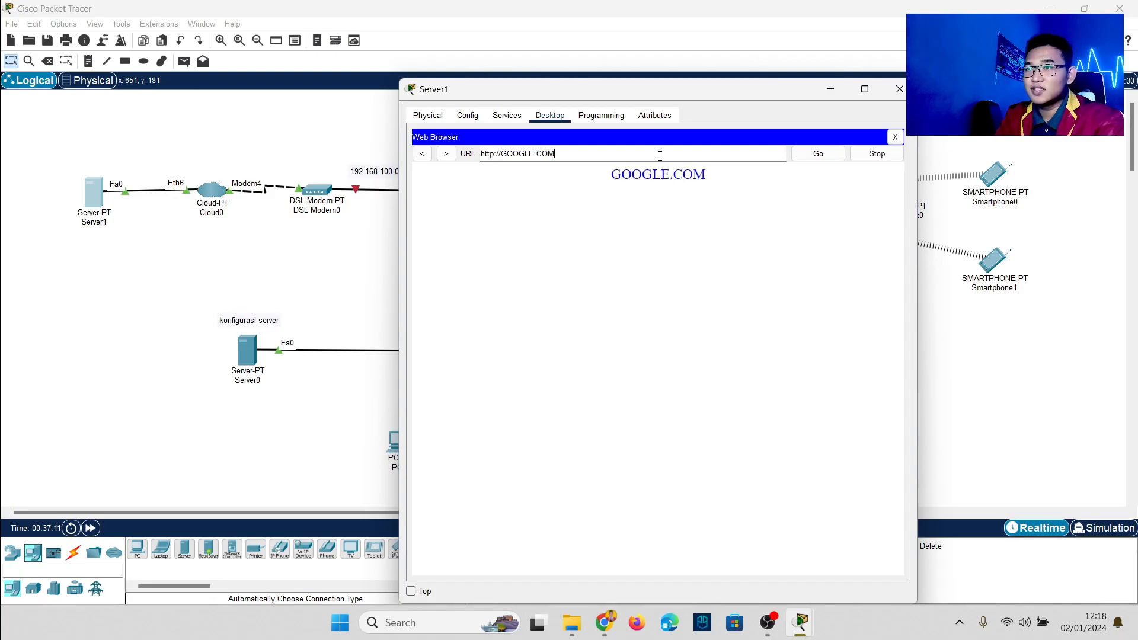
pyautogui.click(829, 89)
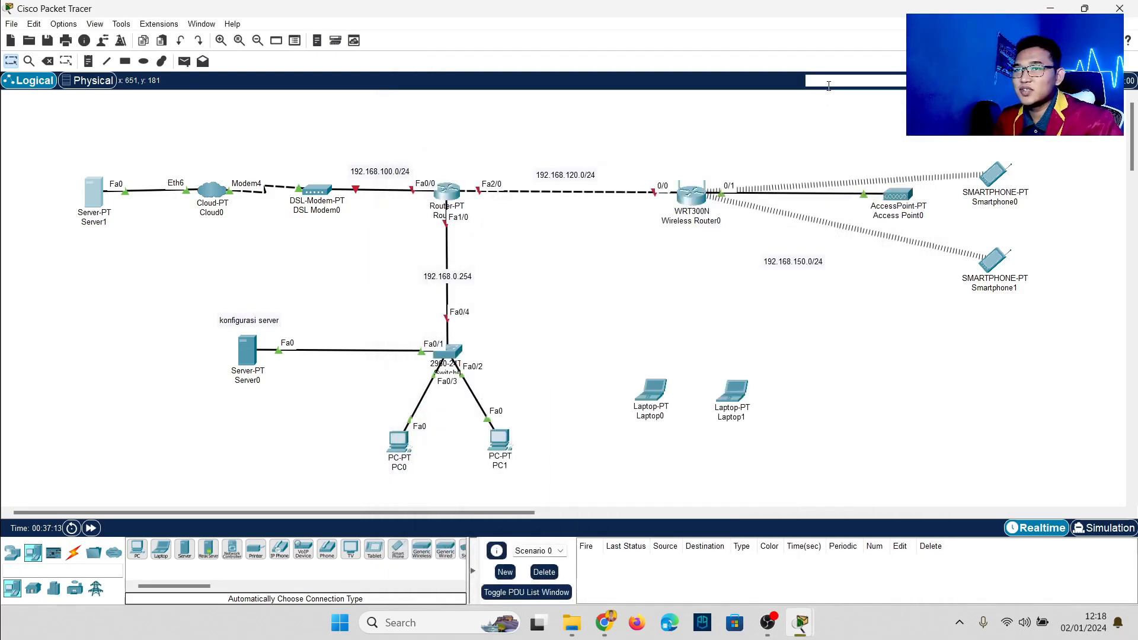
# Step: Pair Modem4 with Ethernet6 in Cloud0's DSL connection settings
pyautogui.click(215, 196)
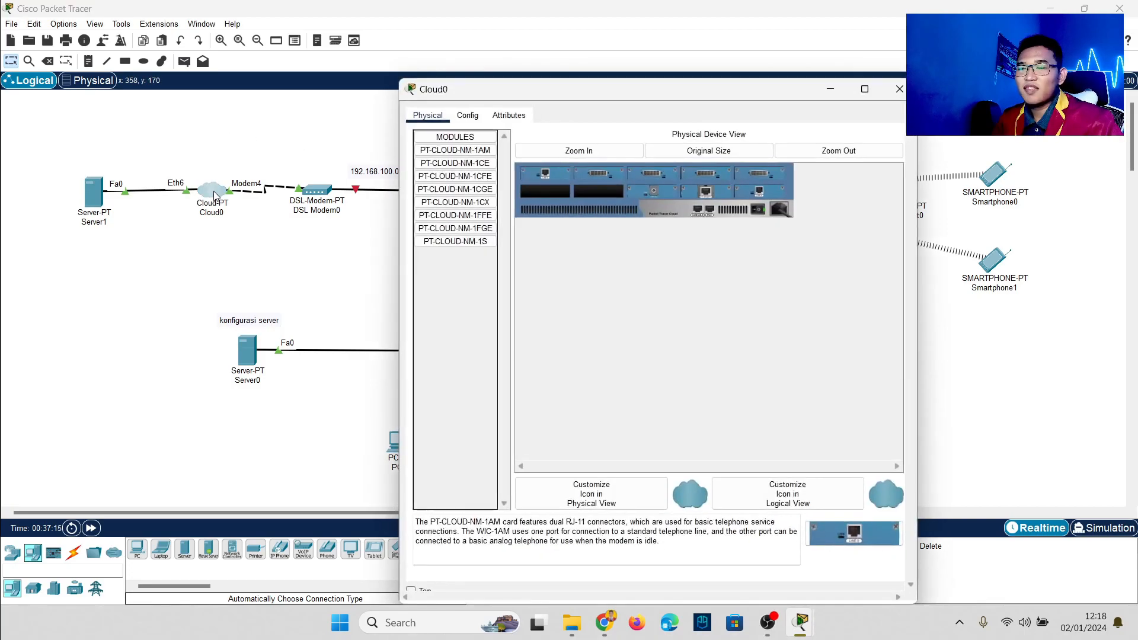
pyautogui.click(468, 115)
pyautogui.click(449, 202)
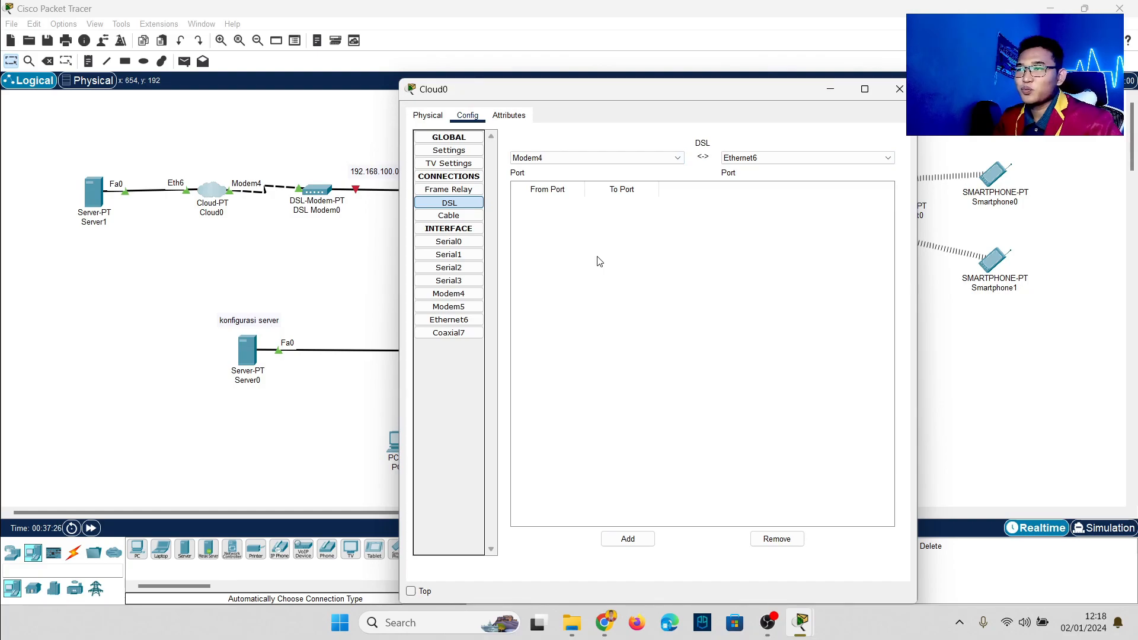
pyautogui.click(629, 540)
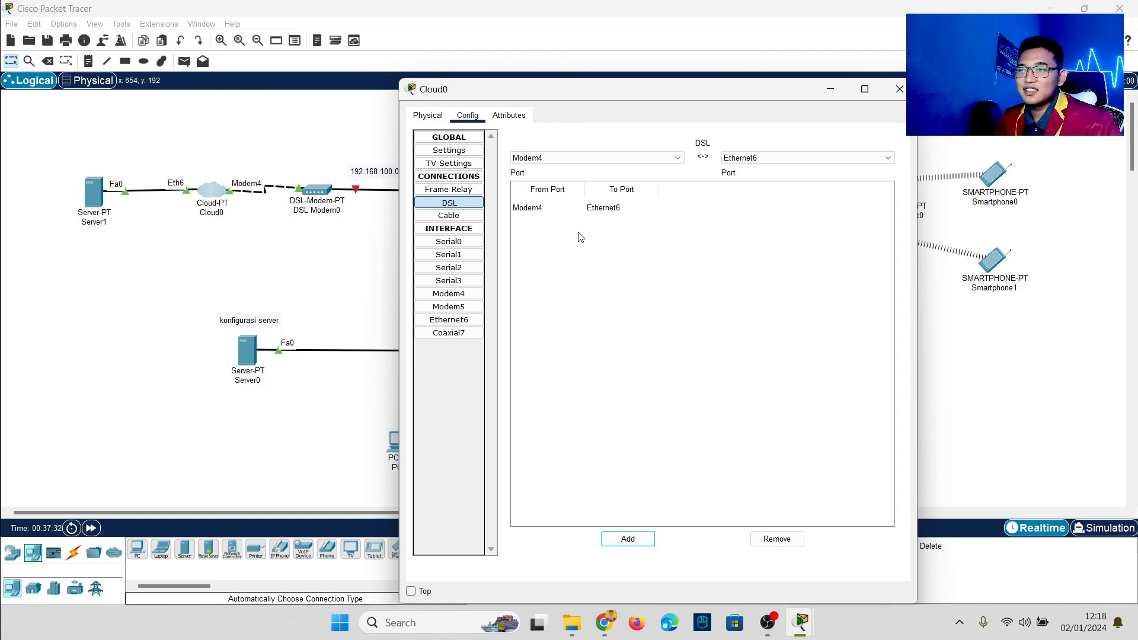
# Step: Check DSL Modem0's configuration, then bring up Router0's window
pyautogui.click(294, 285)
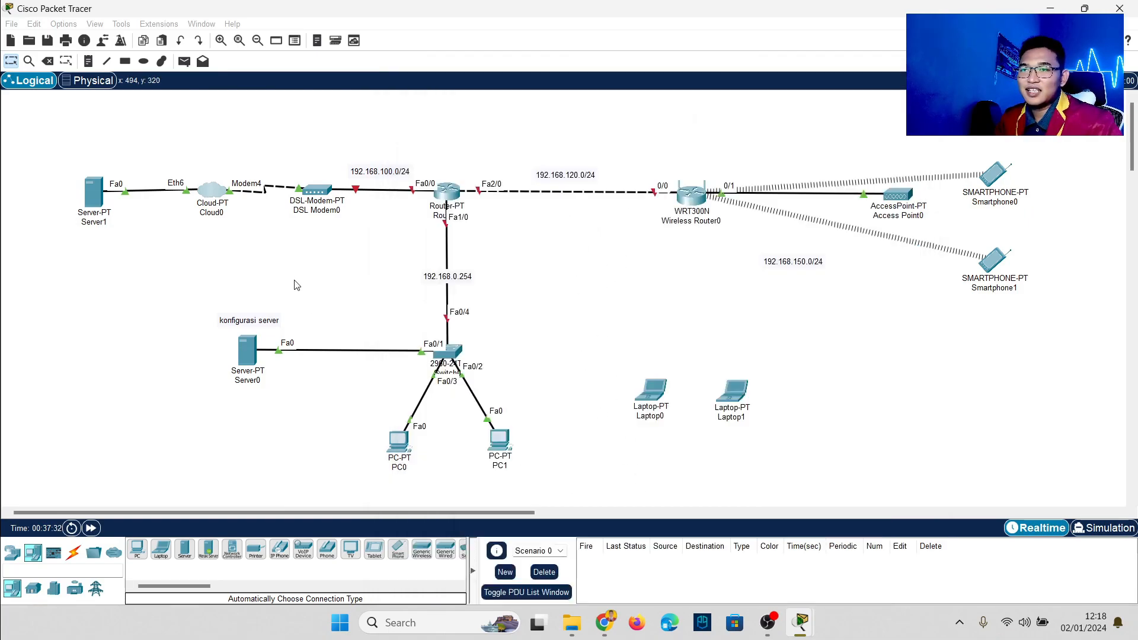
pyautogui.click(317, 190)
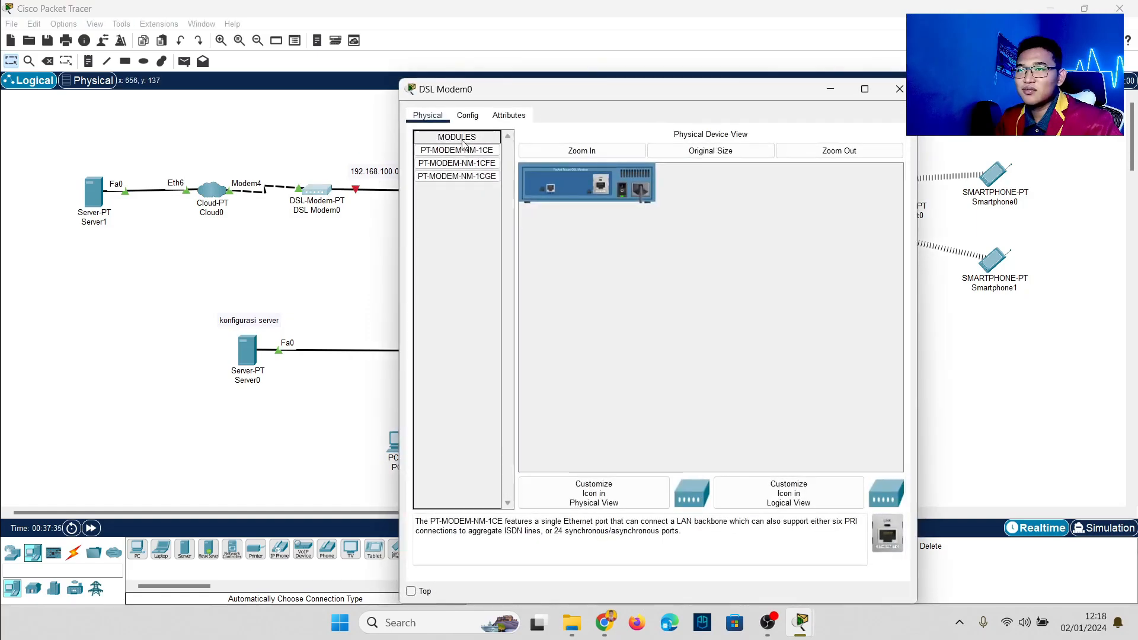
pyautogui.click(468, 116)
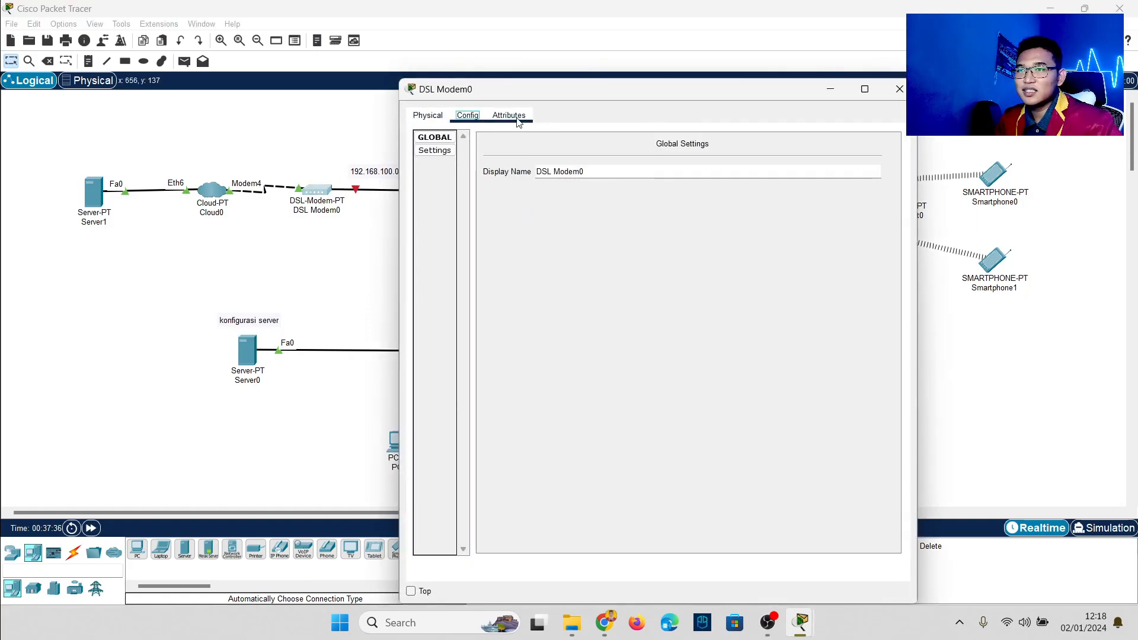
pyautogui.click(350, 130)
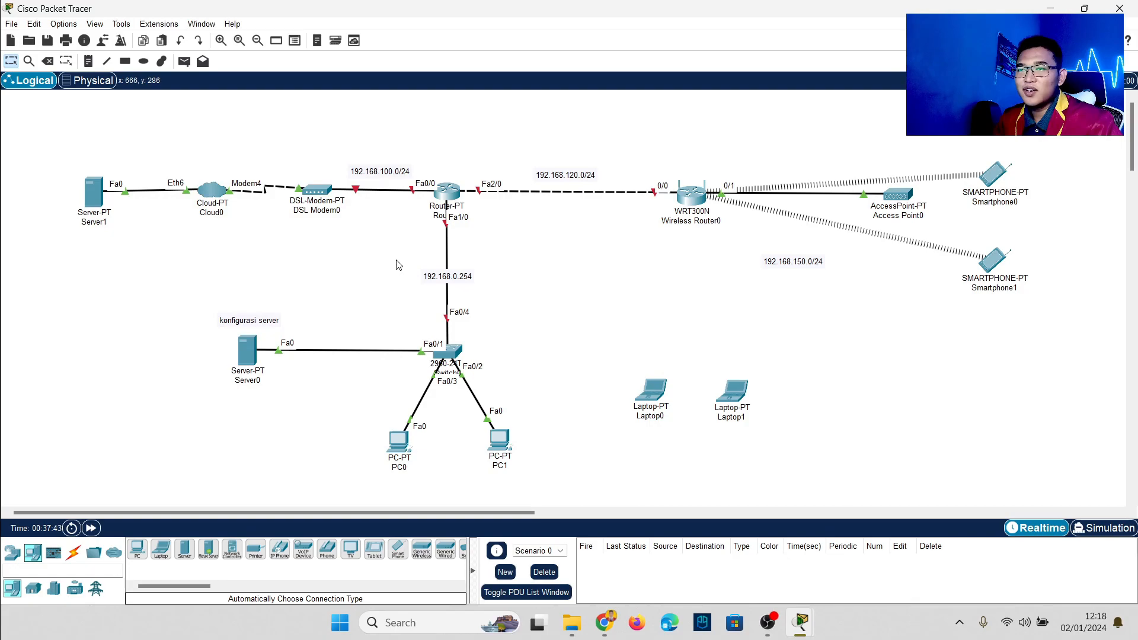
pyautogui.click(449, 193)
# Step: In Router0's CLI, decline the initial configuration dialog and enter privileged mode with en
pyautogui.click(497, 115)
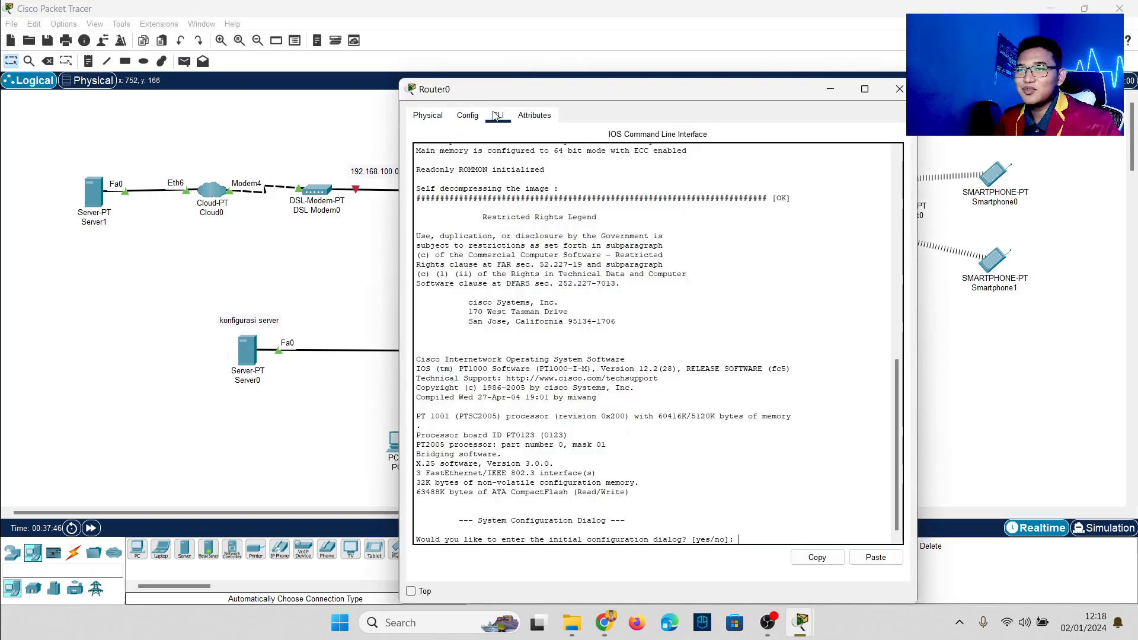
pyautogui.moveTo(535, 92); pyautogui.dragTo(558, 53)
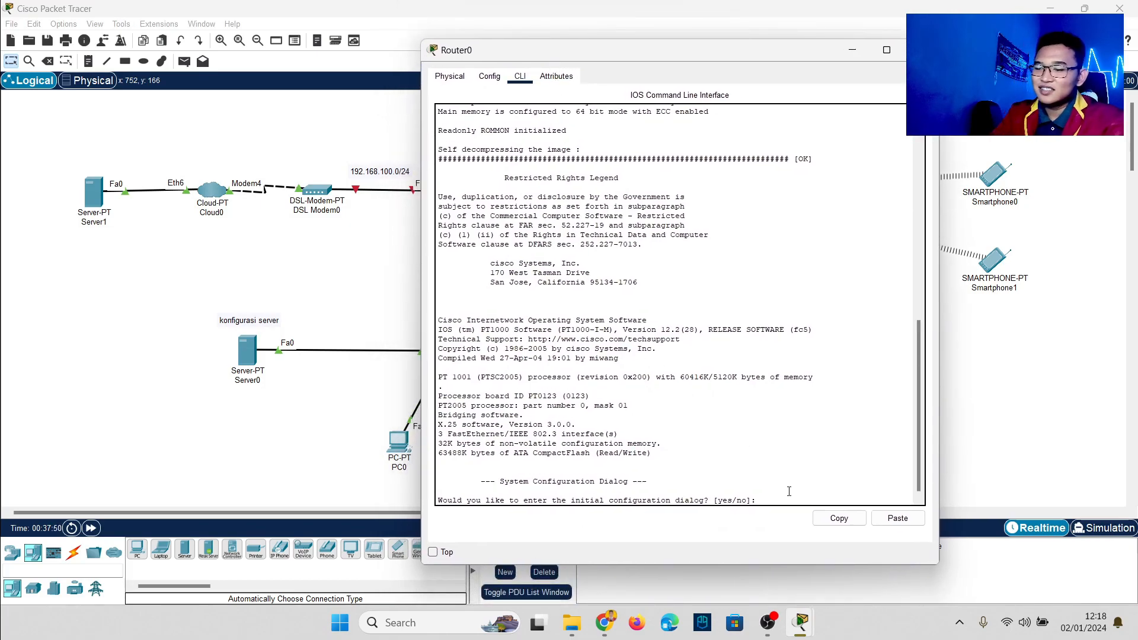
pyautogui.write('NO')
pyautogui.press('Return')
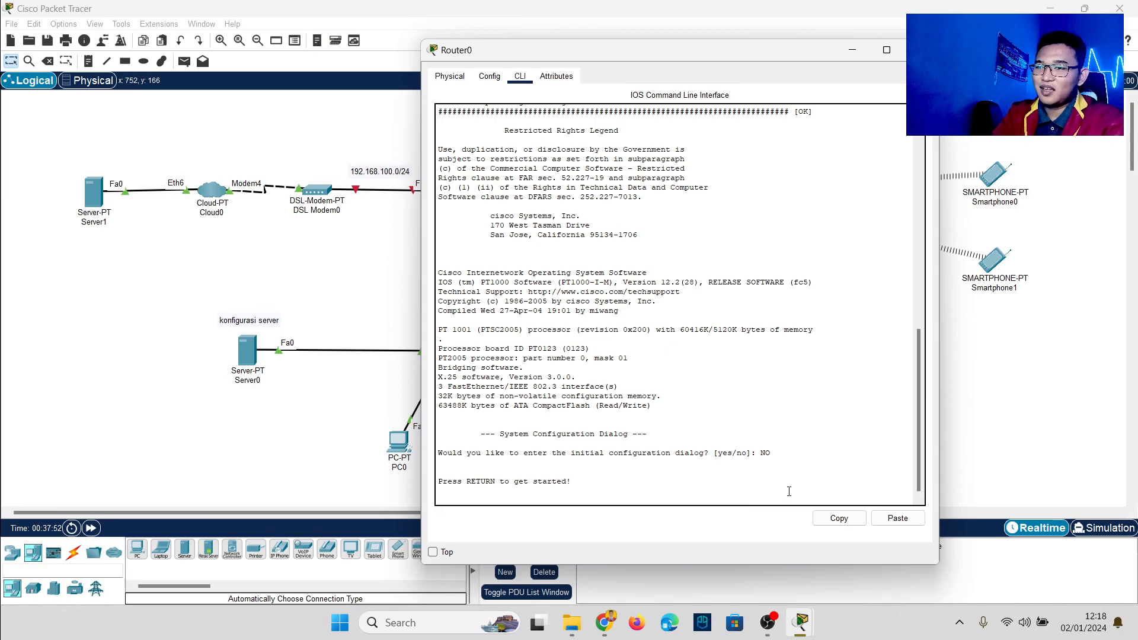
pyautogui.press('Return')
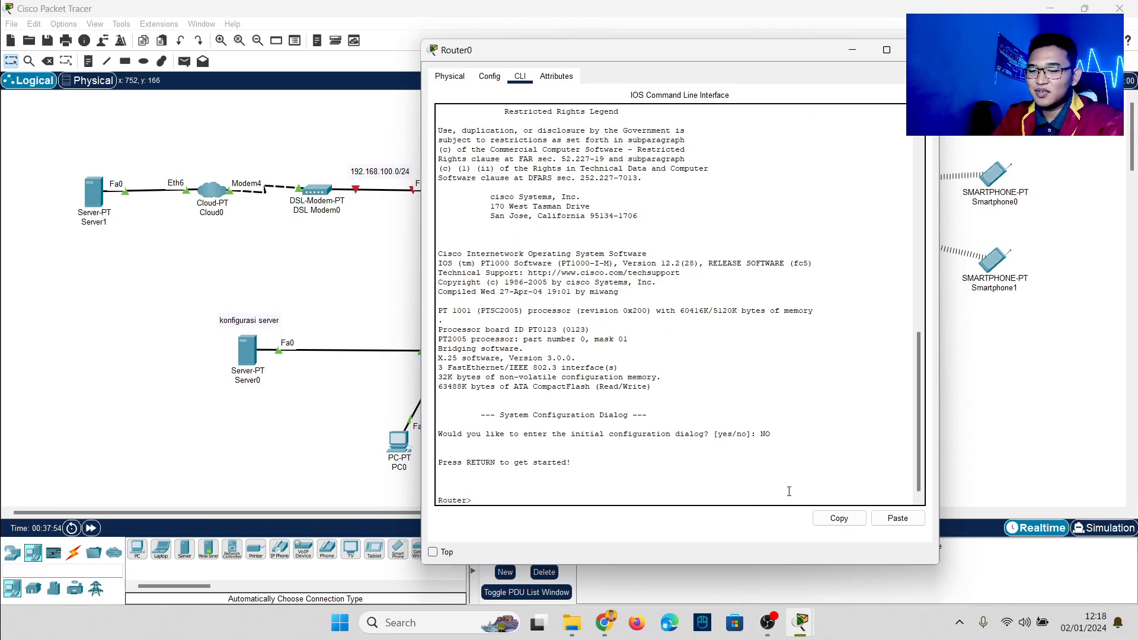
pyautogui.press('capslock')
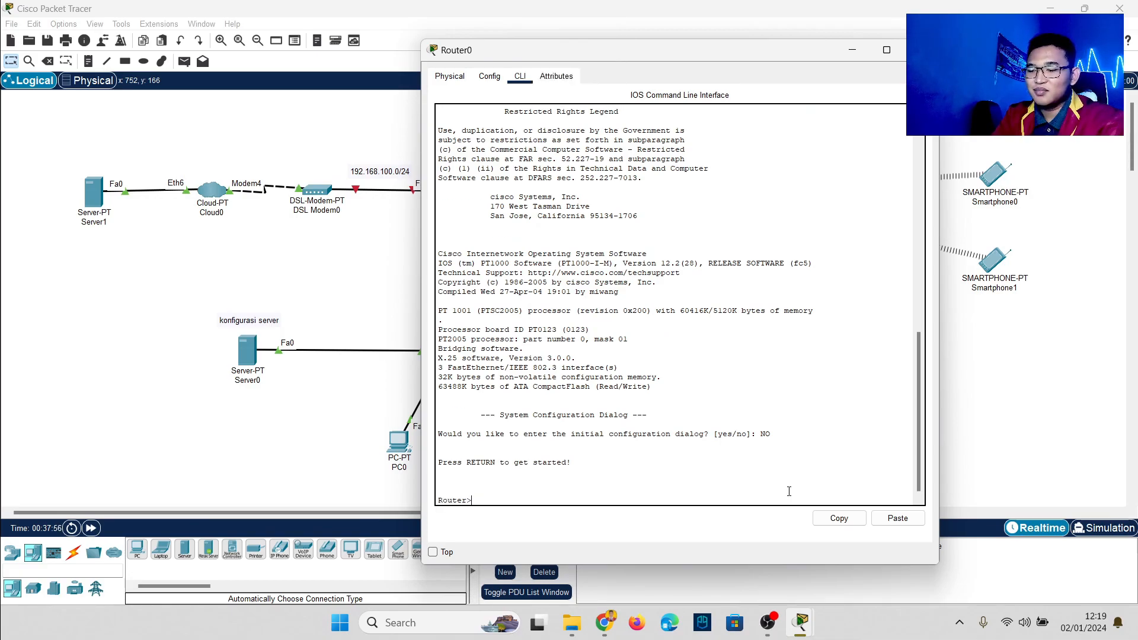
pyautogui.write('en')
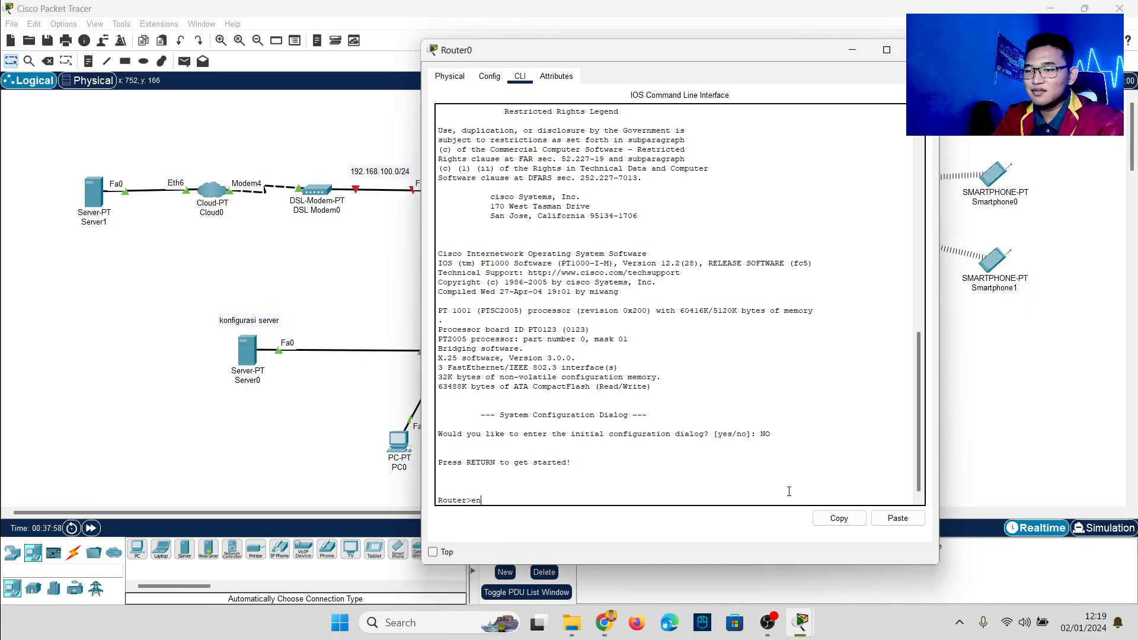
pyautogui.press('Return')
# Step: Assign FastEthernet0/0 192.168.100.1 255.255.255.0 and bring it up with no sh
pyautogui.write('conf t')
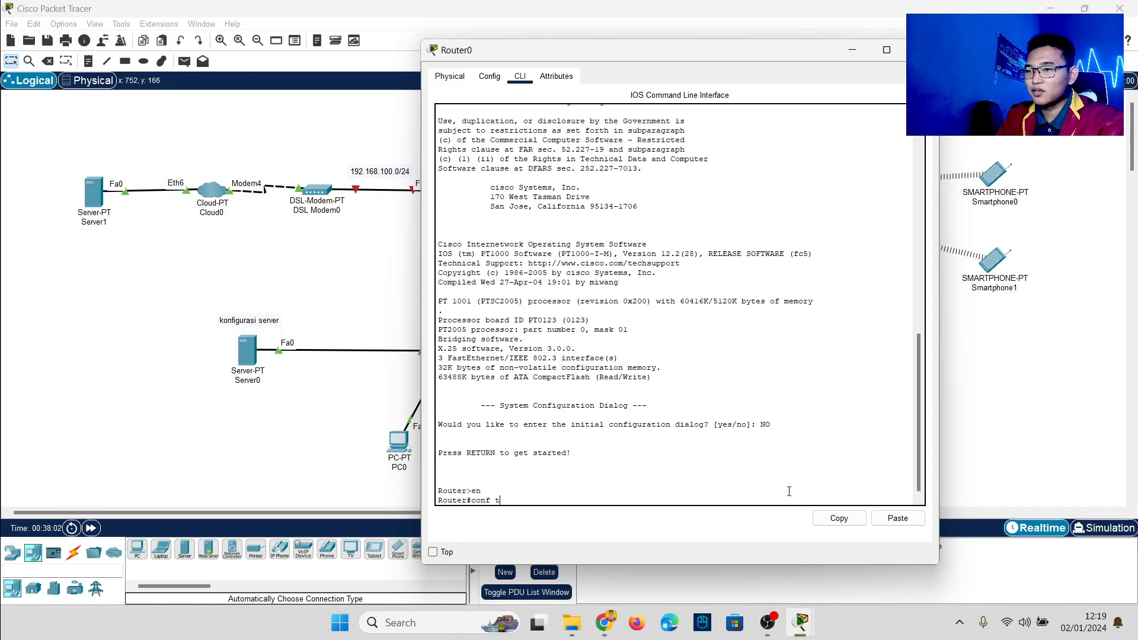
pyautogui.press('Return')
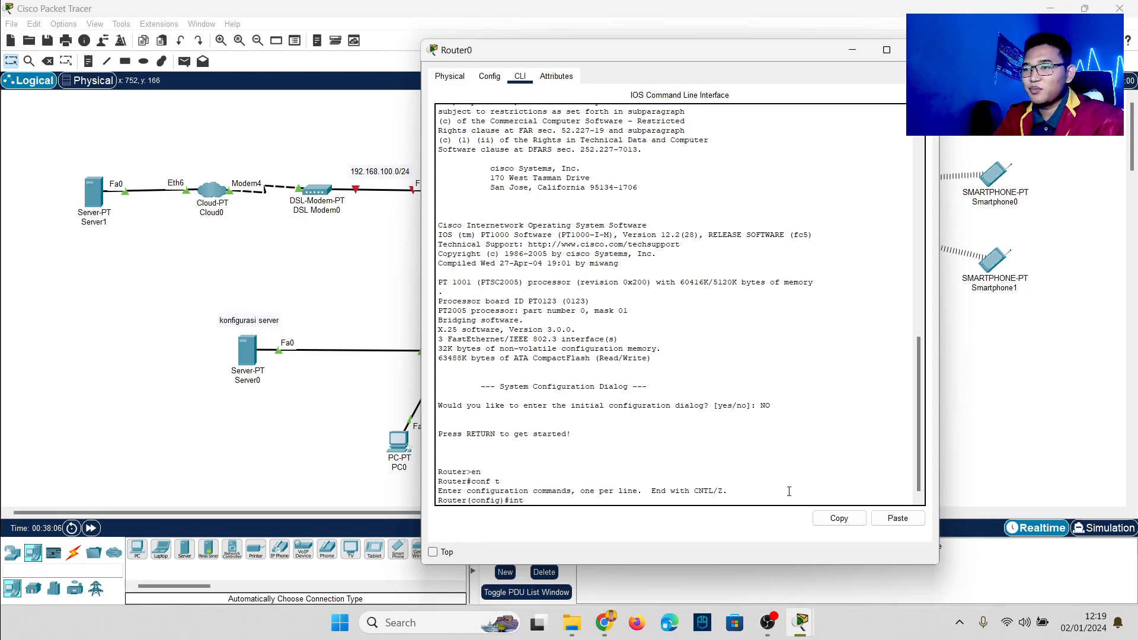
pyautogui.write('int f0')
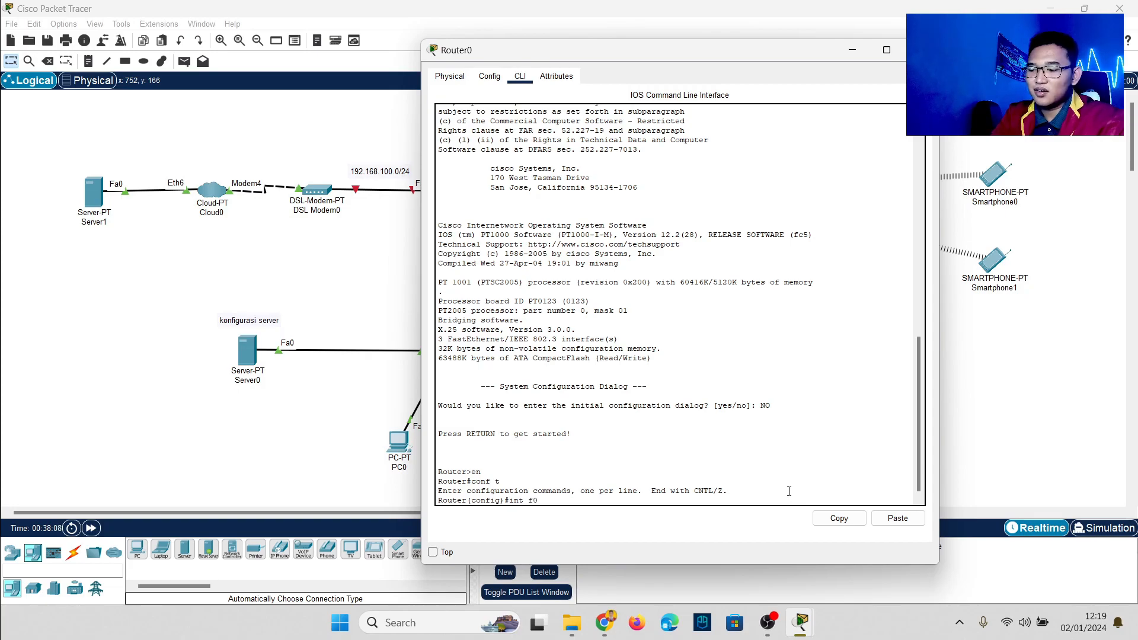
pyautogui.write('/0')
pyautogui.press('Return')
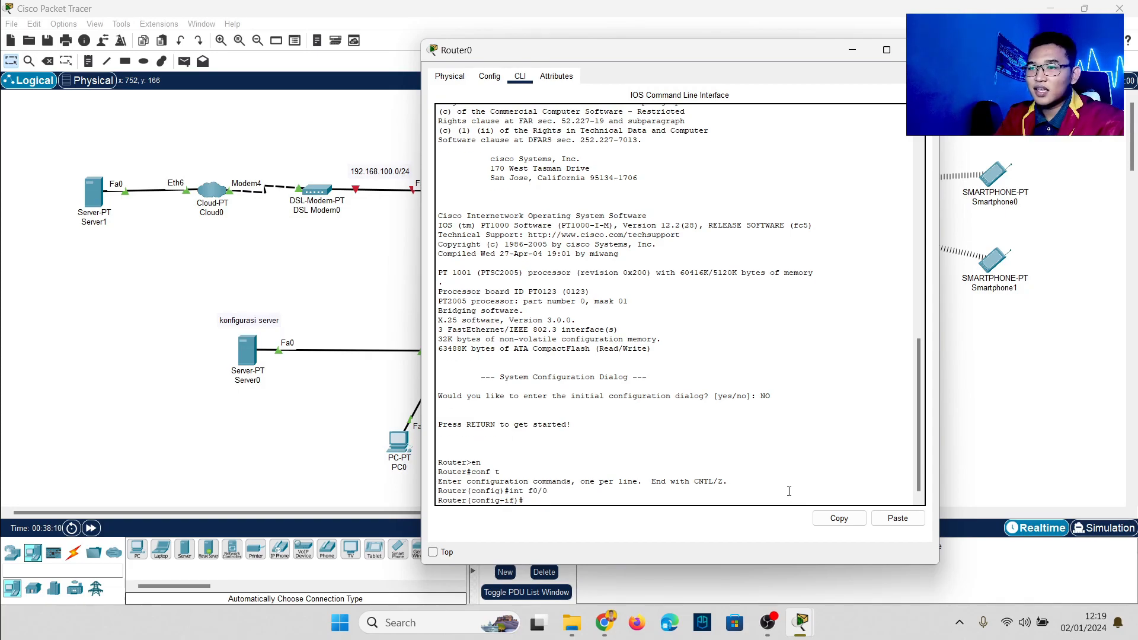
pyautogui.write('ip ')
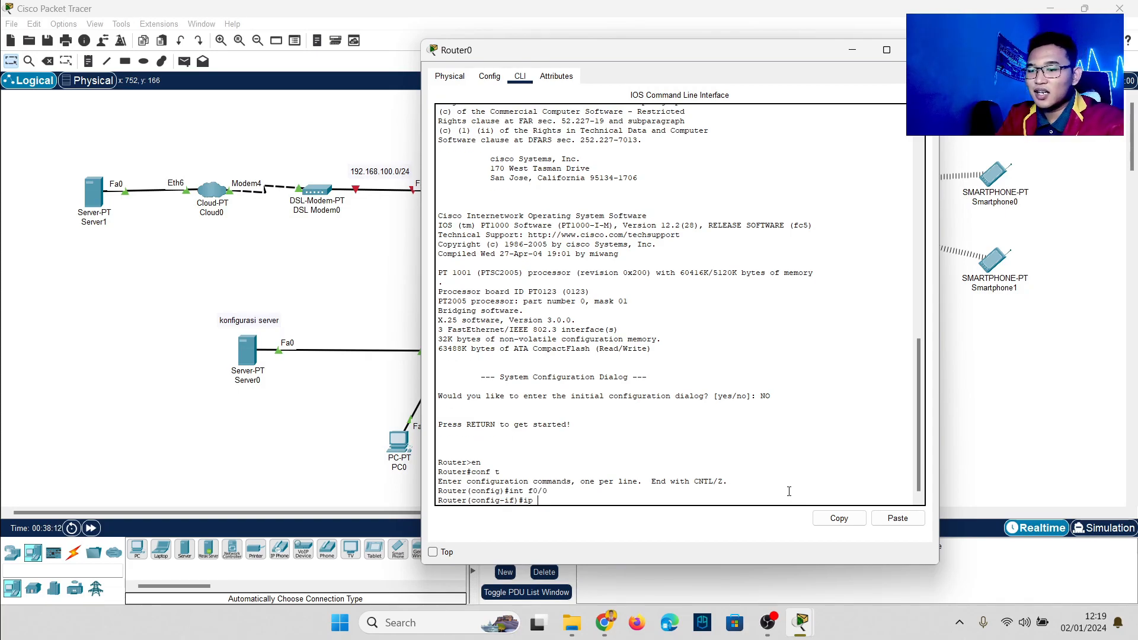
pyautogui.write('add 192')
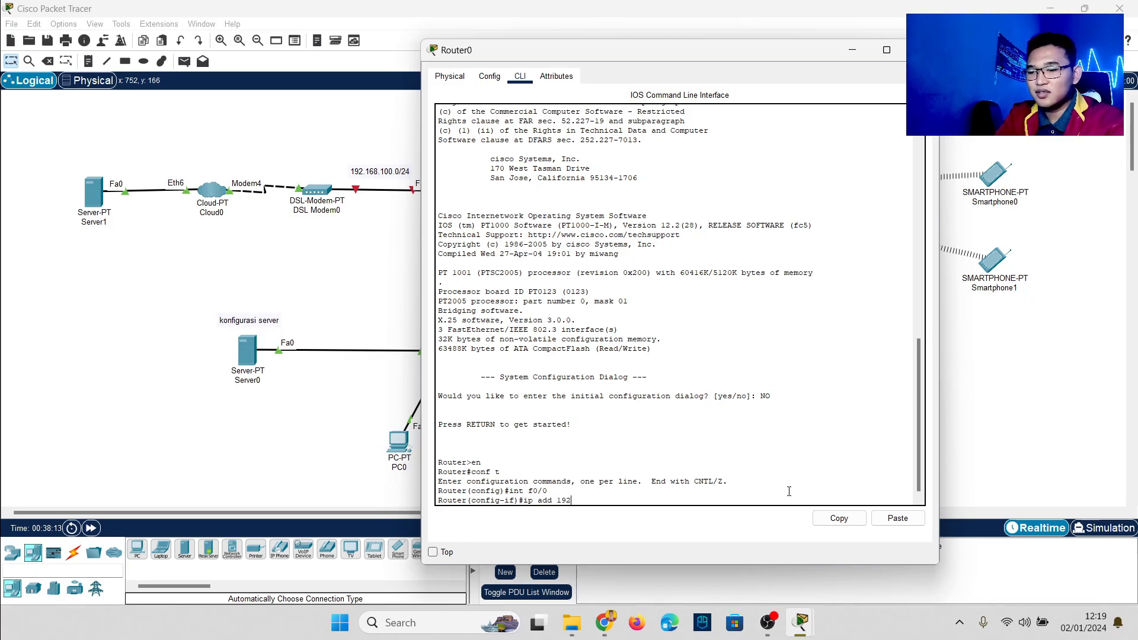
pyautogui.write('.168.100.1')
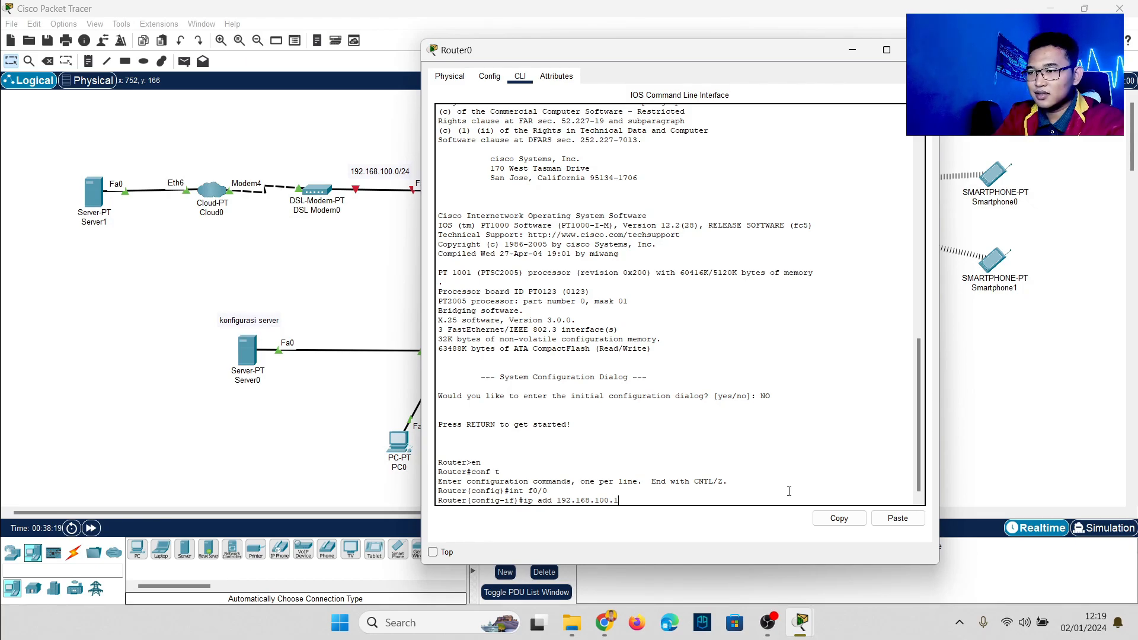
pyautogui.write(' 255.255')
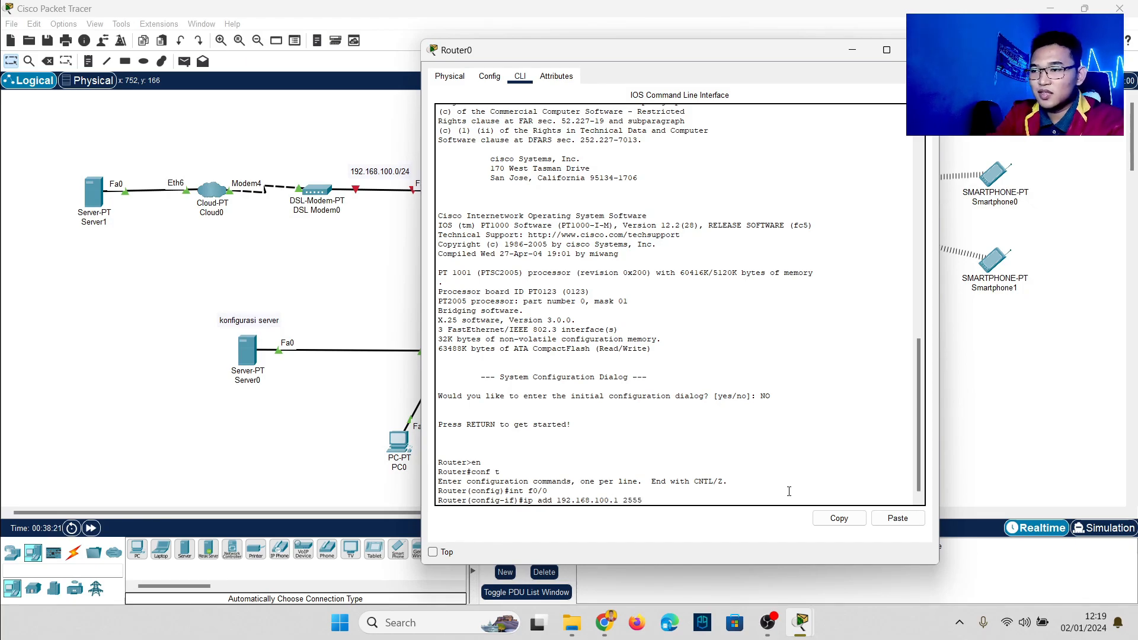
pyautogui.write('.255.9')
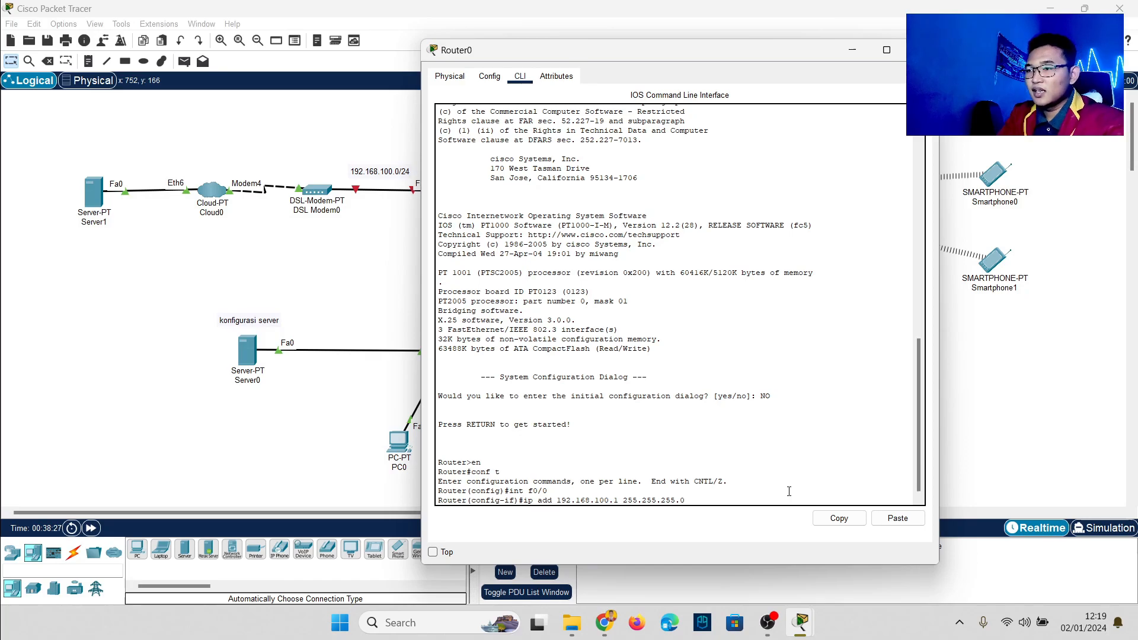
pyautogui.press('Return')
pyautogui.write('no sh')
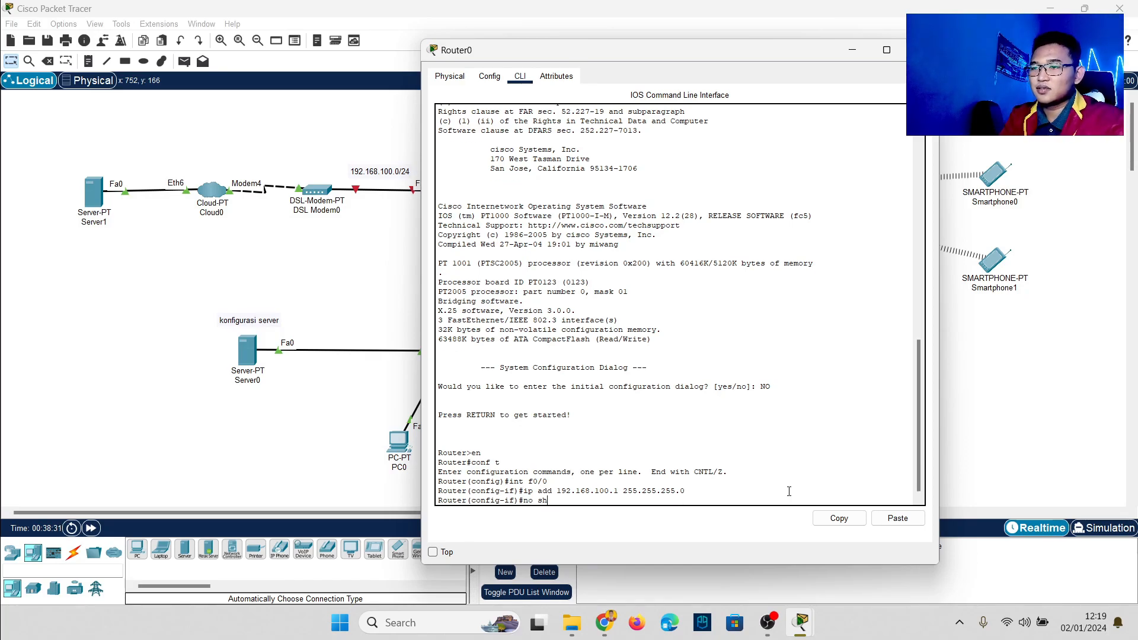
pyautogui.press('Return')
pyautogui.press('Return')
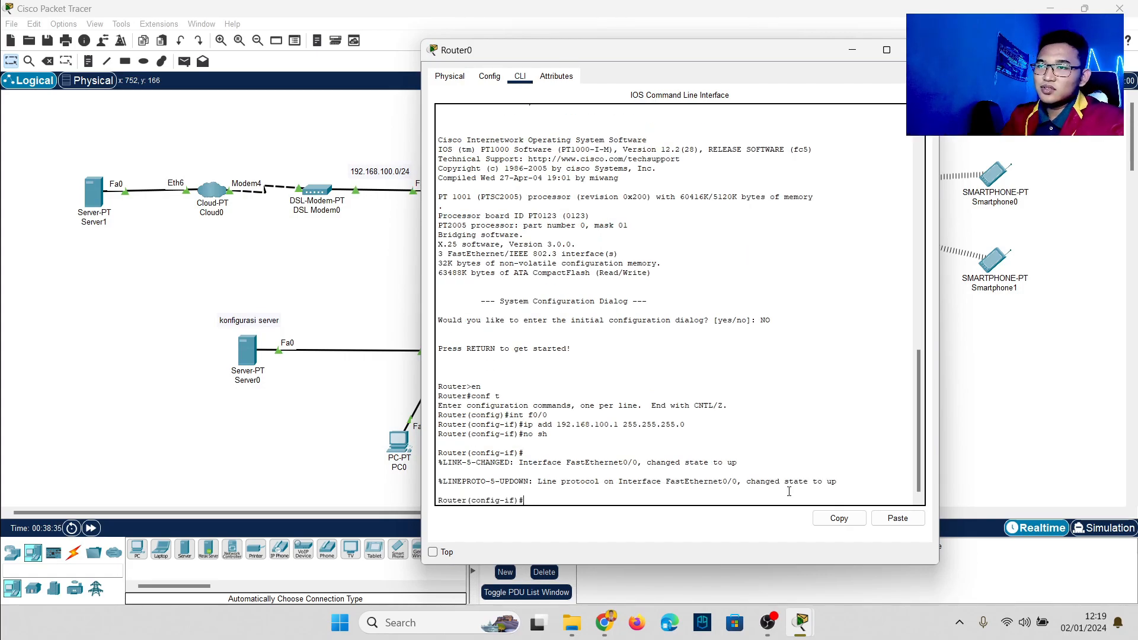
# Step: Move the 192.168.0.254 note beside Server0
pyautogui.moveTo(524, 58); pyautogui.dragTo(661, 60)
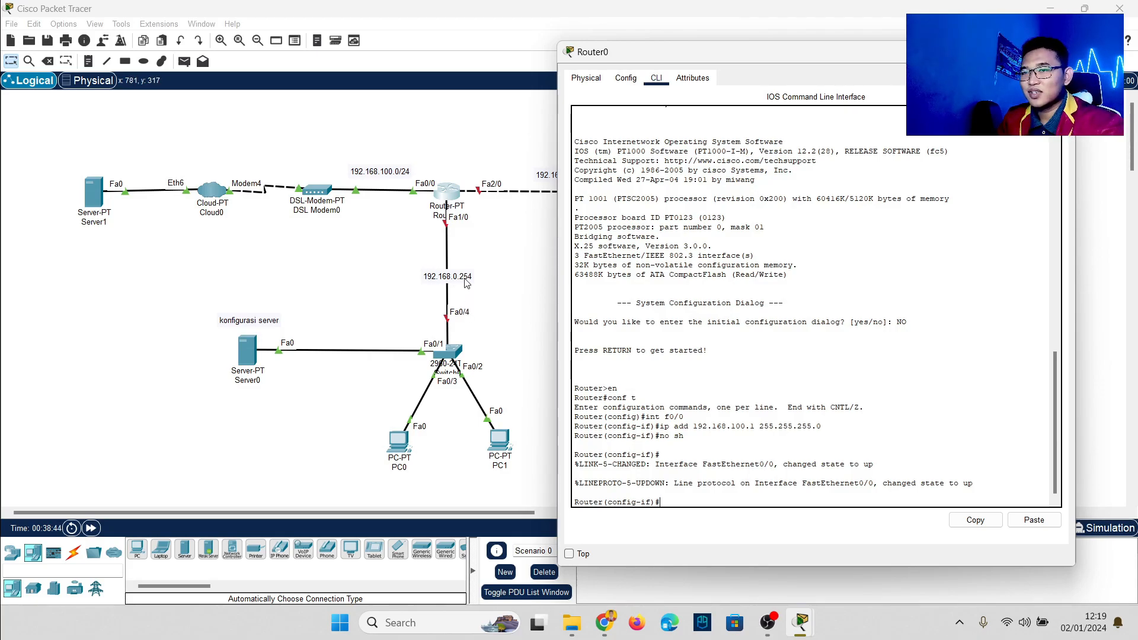
pyautogui.moveTo(467, 284); pyautogui.dragTo(263, 396)
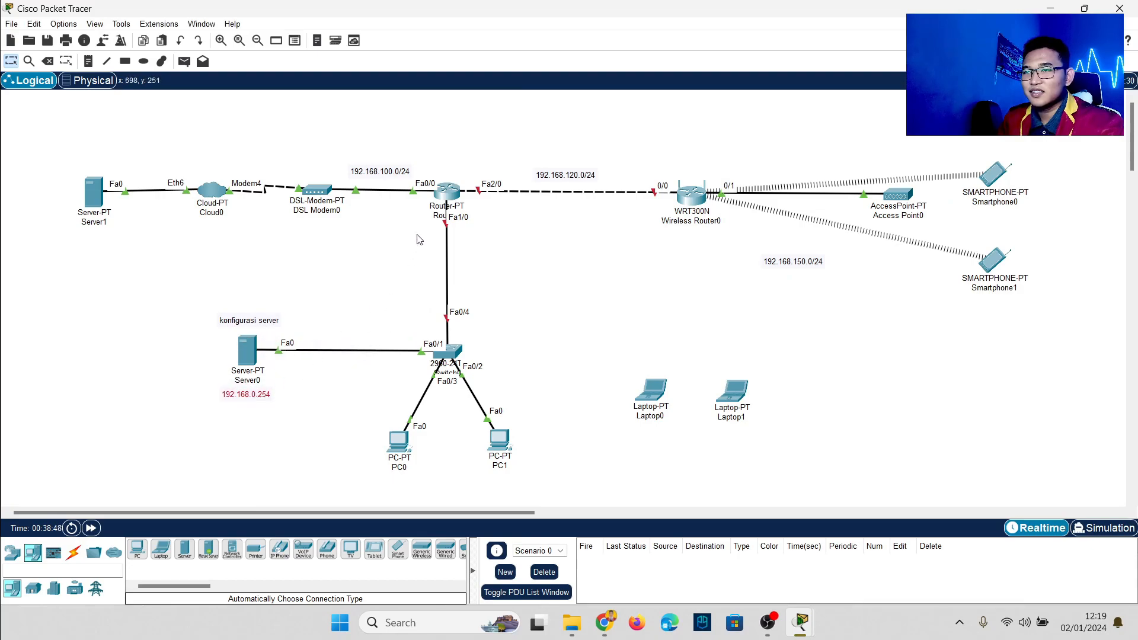
pyautogui.click(446, 190)
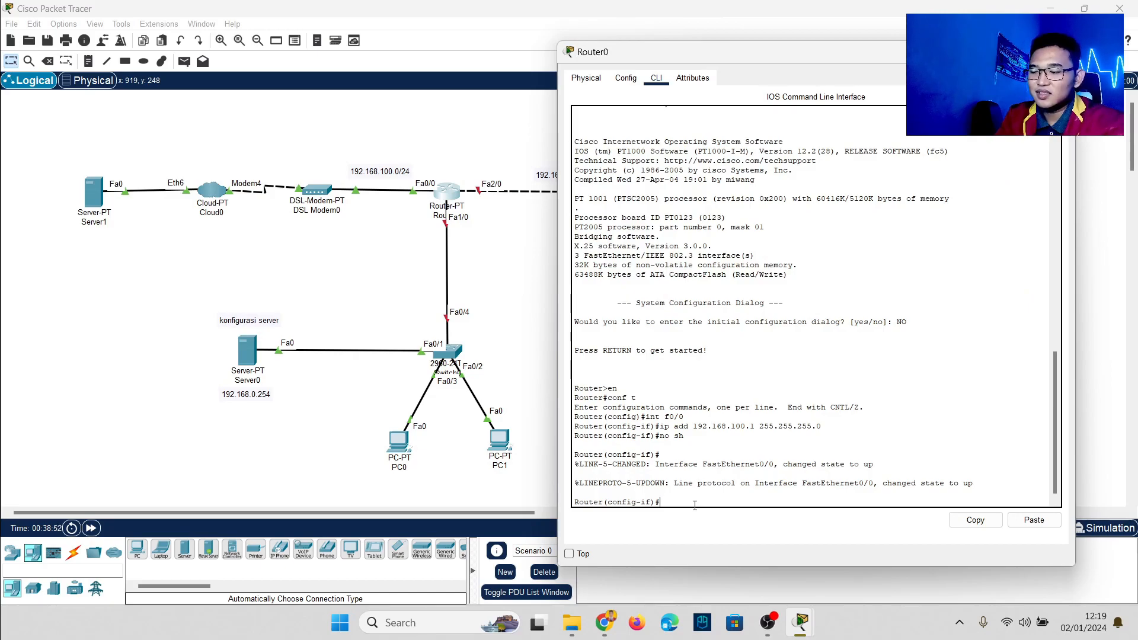
# Step: Give FastEthernet1/0 address 192.168.0.1 255.255.255.0 and enable it, reusing recalled commands
pyautogui.write('int ')
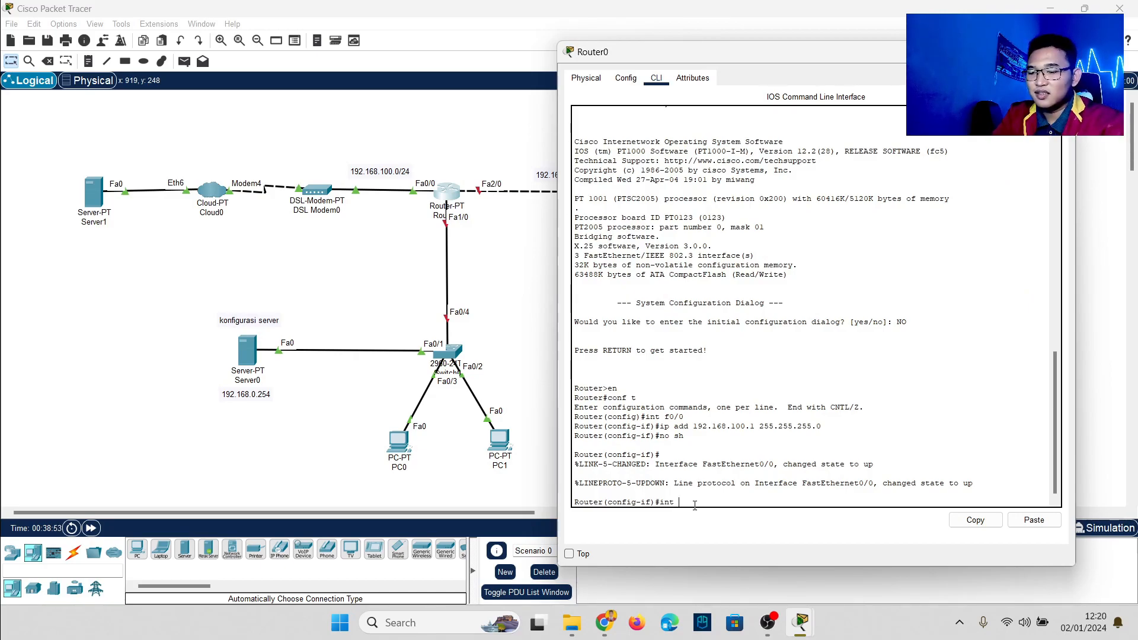
pyautogui.write('f1/0')
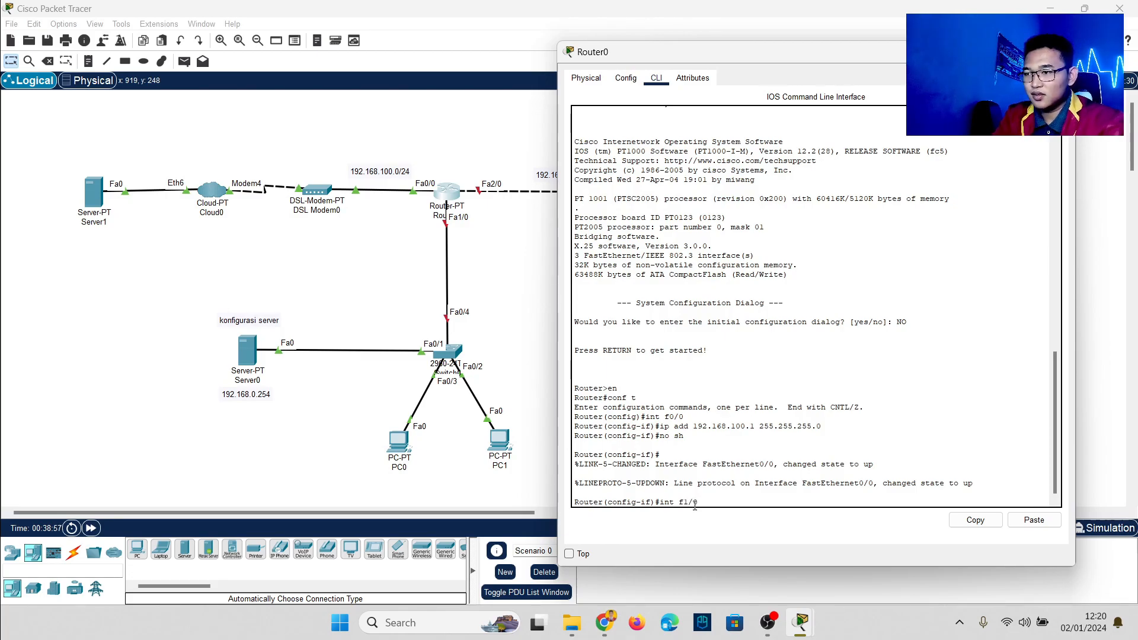
pyautogui.press('Return')
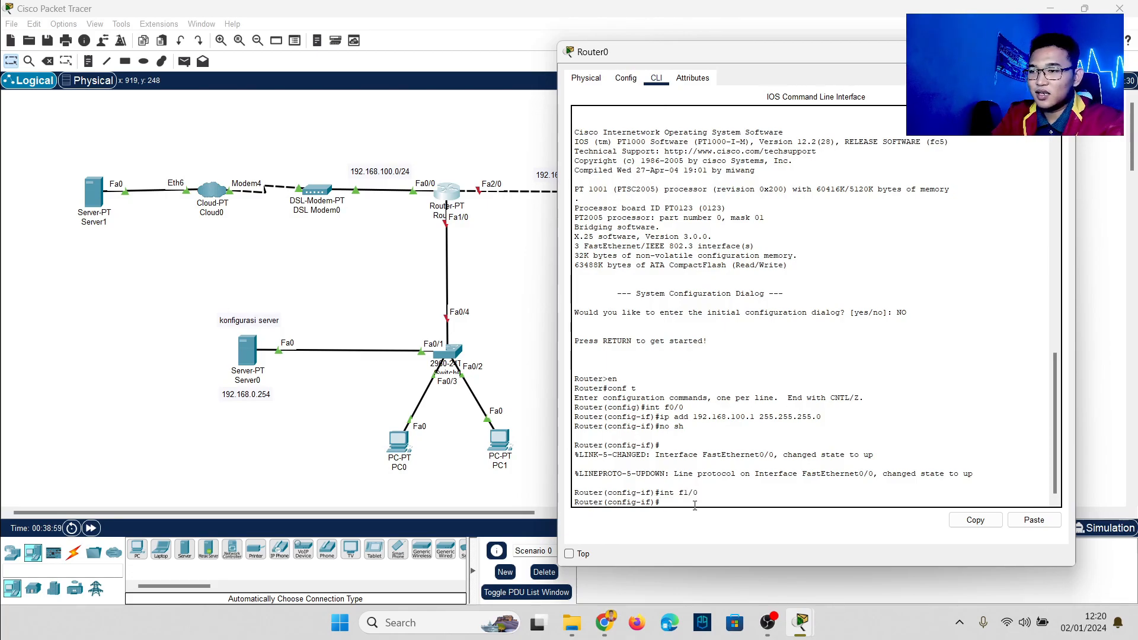
pyautogui.press('Up')
pyautogui.press('Up')
pyautogui.press('Up')
pyautogui.press('Up')
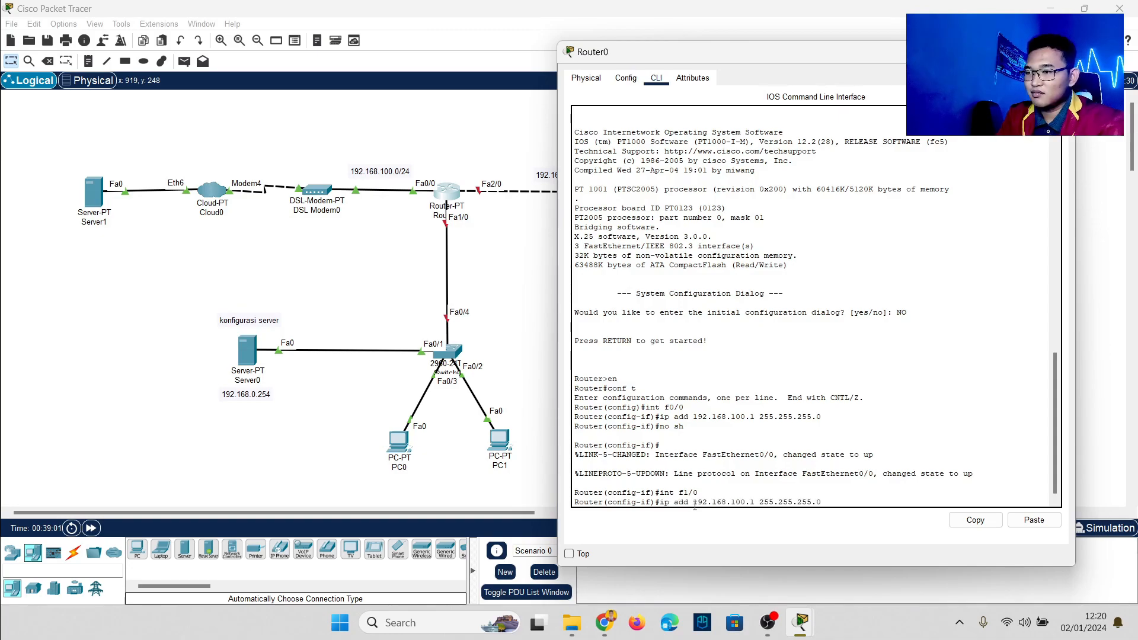
pyautogui.press('Down')
pyautogui.press('Left')
pyautogui.press('Left')
pyautogui.press('Left')
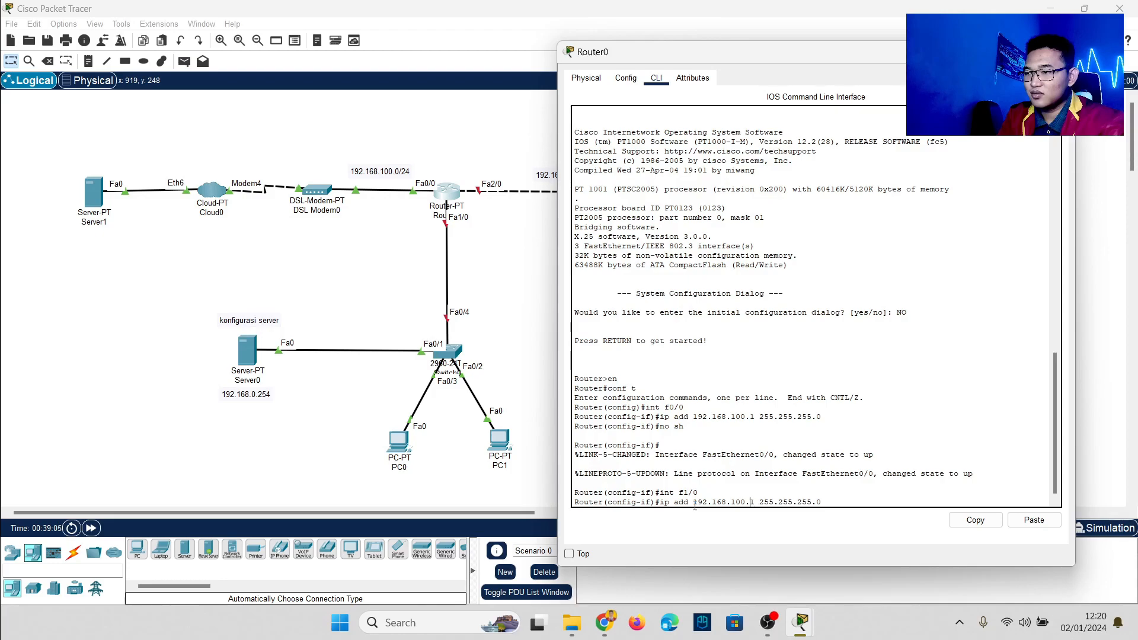
pyautogui.press('BackSpace')
pyautogui.press('BackSpace')
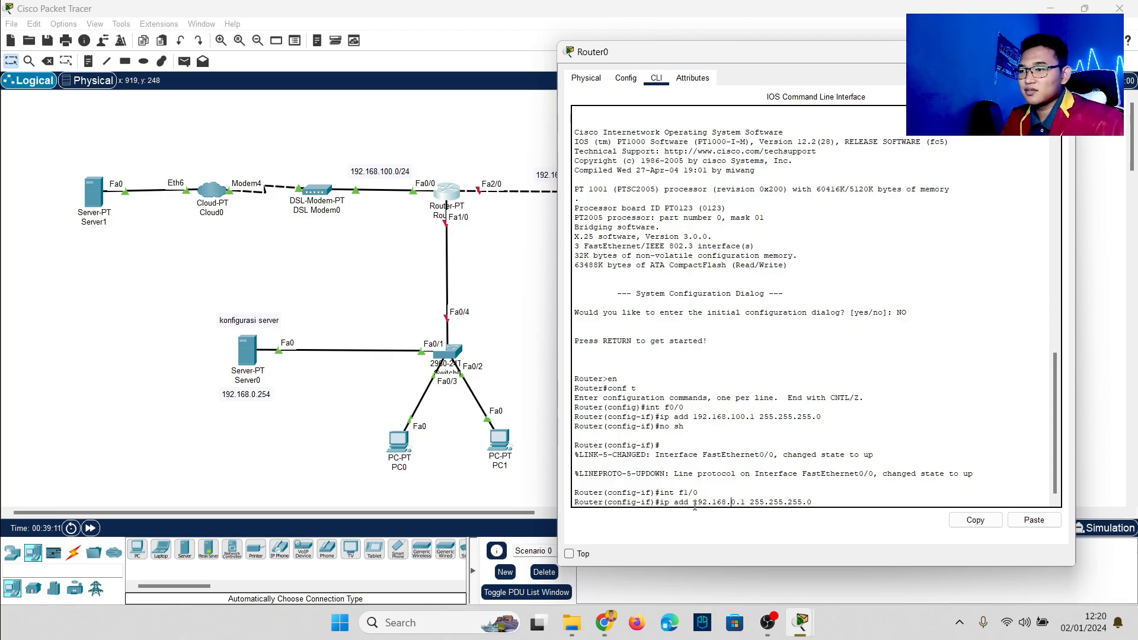
pyautogui.press('Return')
pyautogui.press('Up')
pyautogui.press('Up')
pyautogui.press('Up')
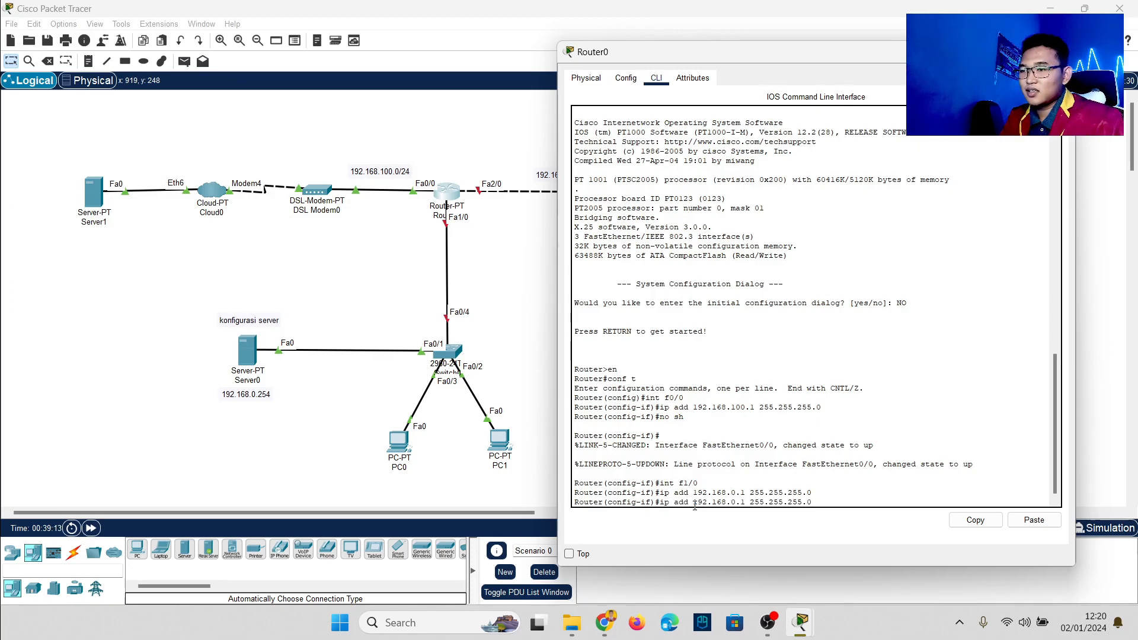
pyautogui.press('Return')
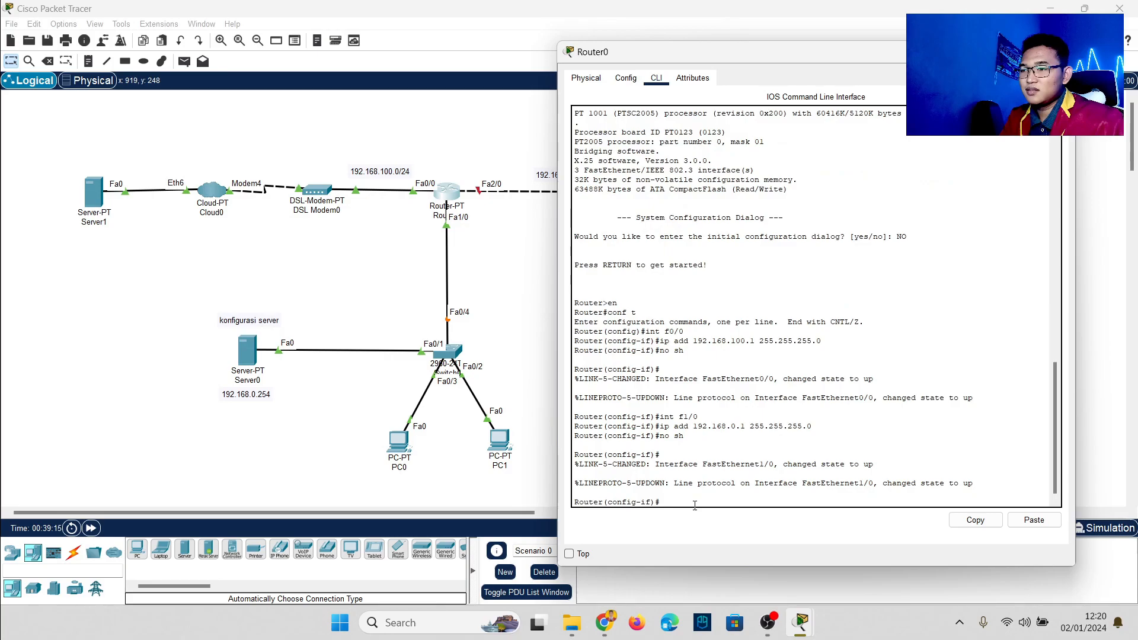
pyautogui.click(315, 293)
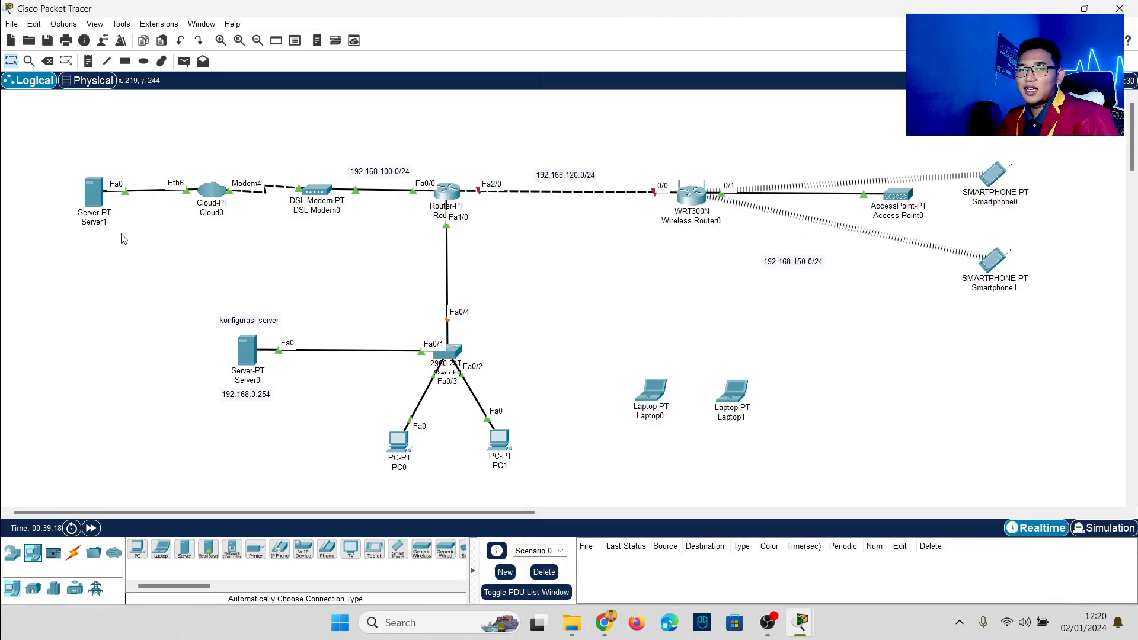
# Step: In Server0's DNS service, add a record mapping google.com to 192.168.100.254
pyautogui.moveTo(52, 147); pyautogui.dragTo(539, 482)
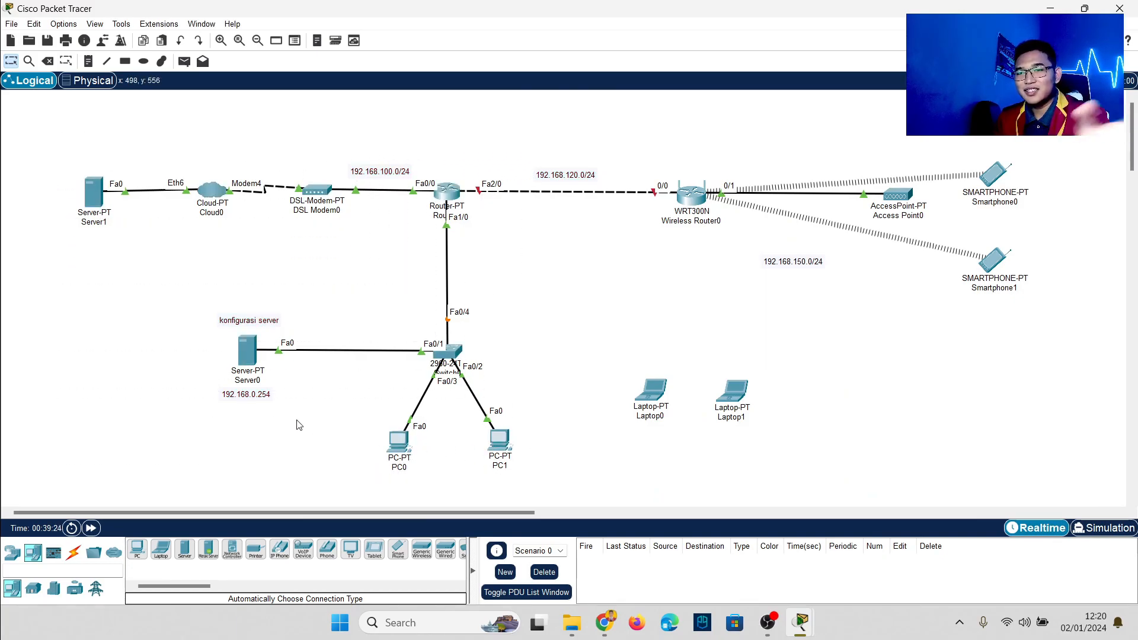
pyautogui.click(247, 358)
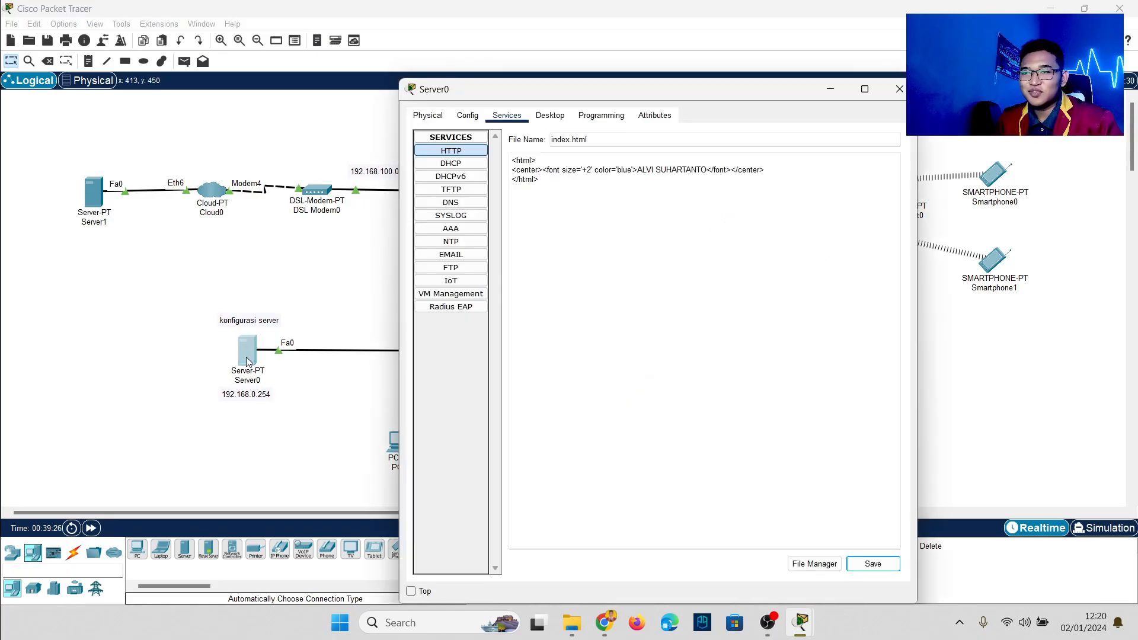
pyautogui.click(467, 203)
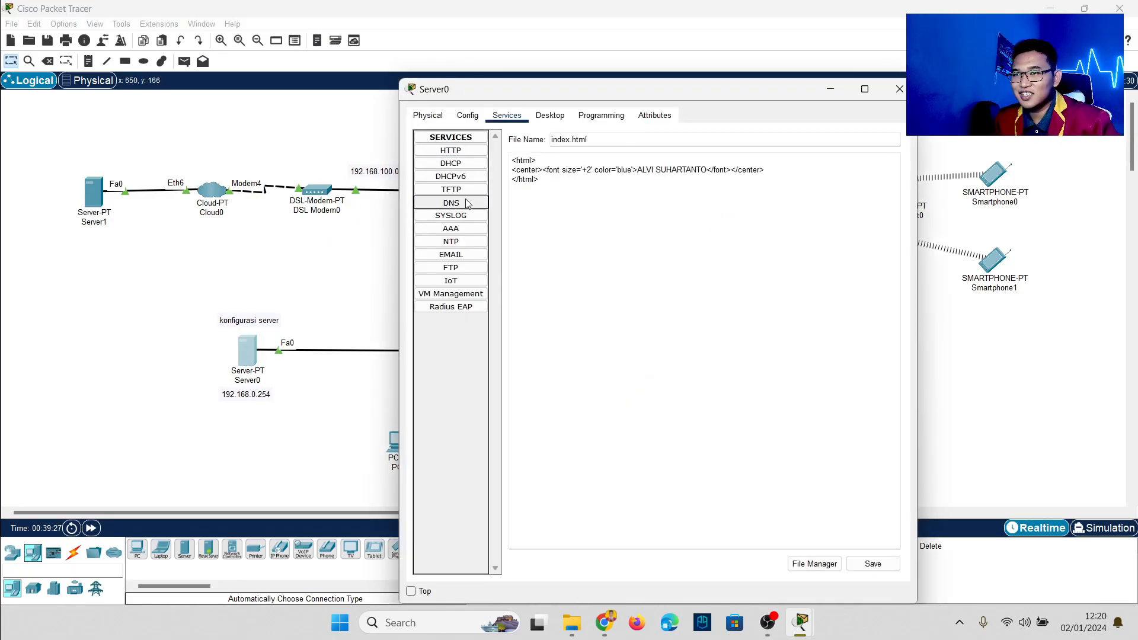
pyautogui.click(656, 196)
pyautogui.write('google.com')
pyautogui.click(630, 217)
pyautogui.write('192.168.100.254')
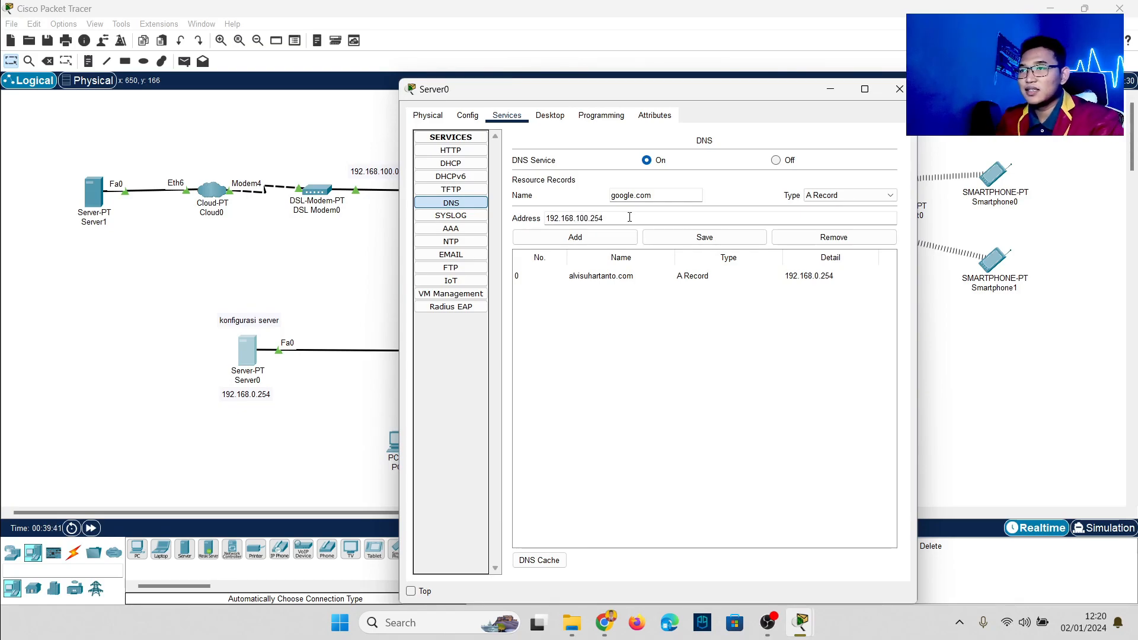
pyautogui.click(575, 237)
pyautogui.click(349, 270)
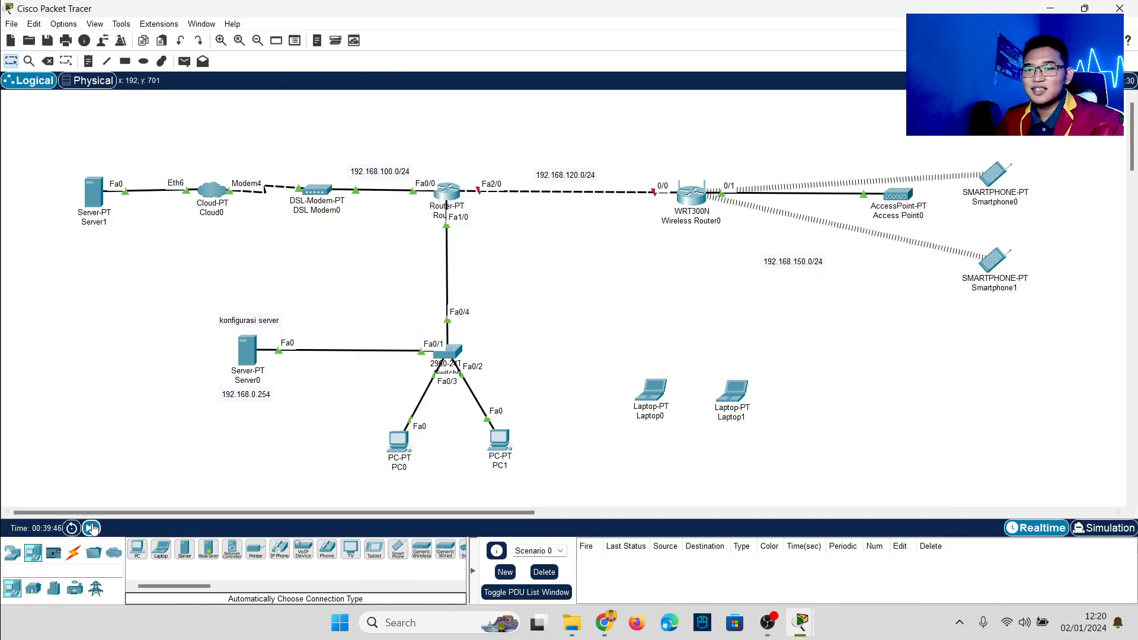
# Step: Send two simple pings from PC0 to Server1, then delete the ping results
pyautogui.click(90, 528)
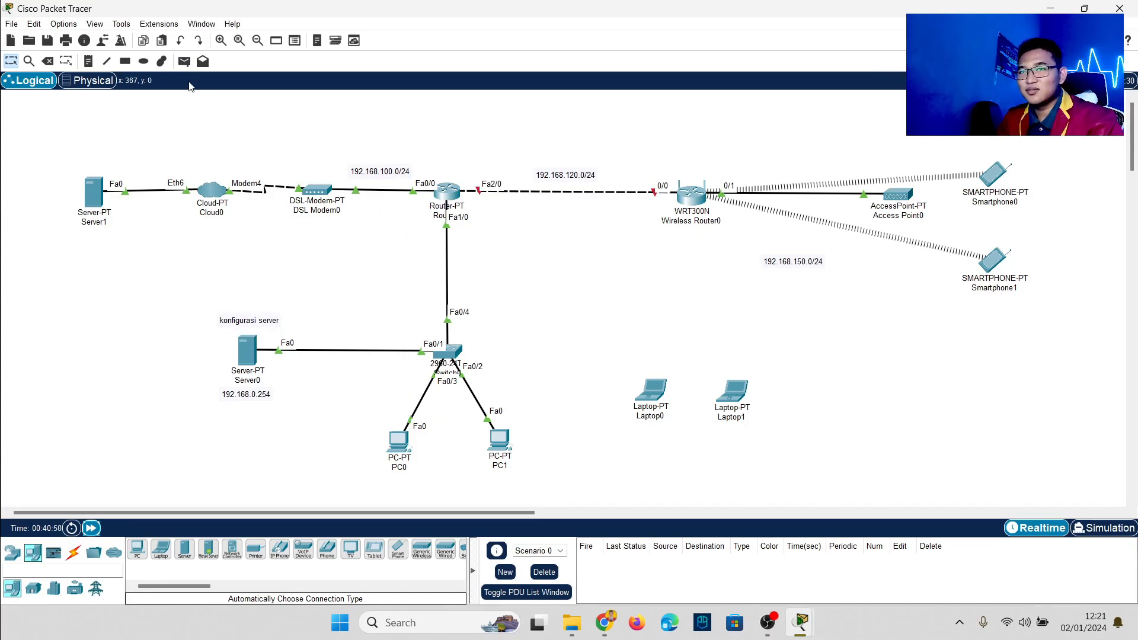
pyautogui.press('p')
pyautogui.click(400, 440)
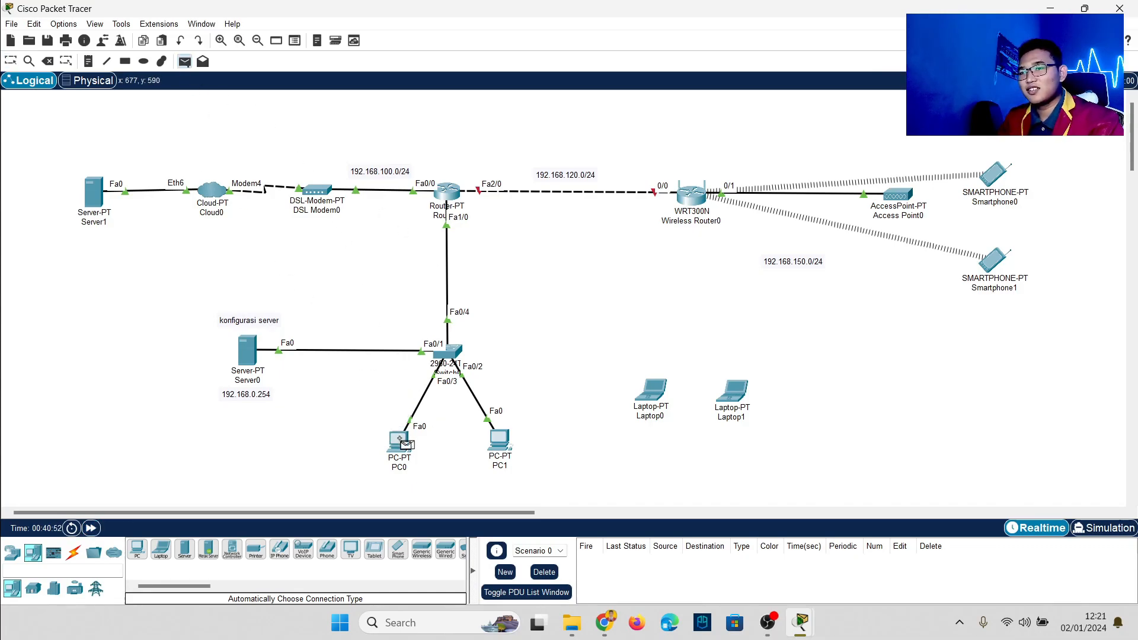
pyautogui.click(96, 201)
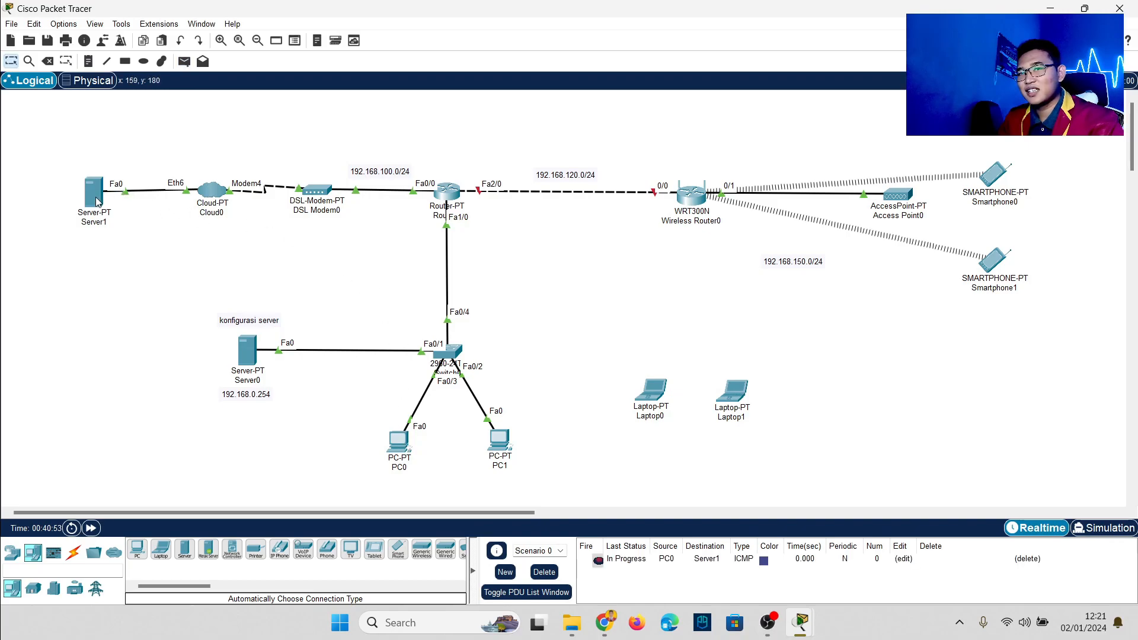
pyautogui.click(184, 61)
pyautogui.click(400, 440)
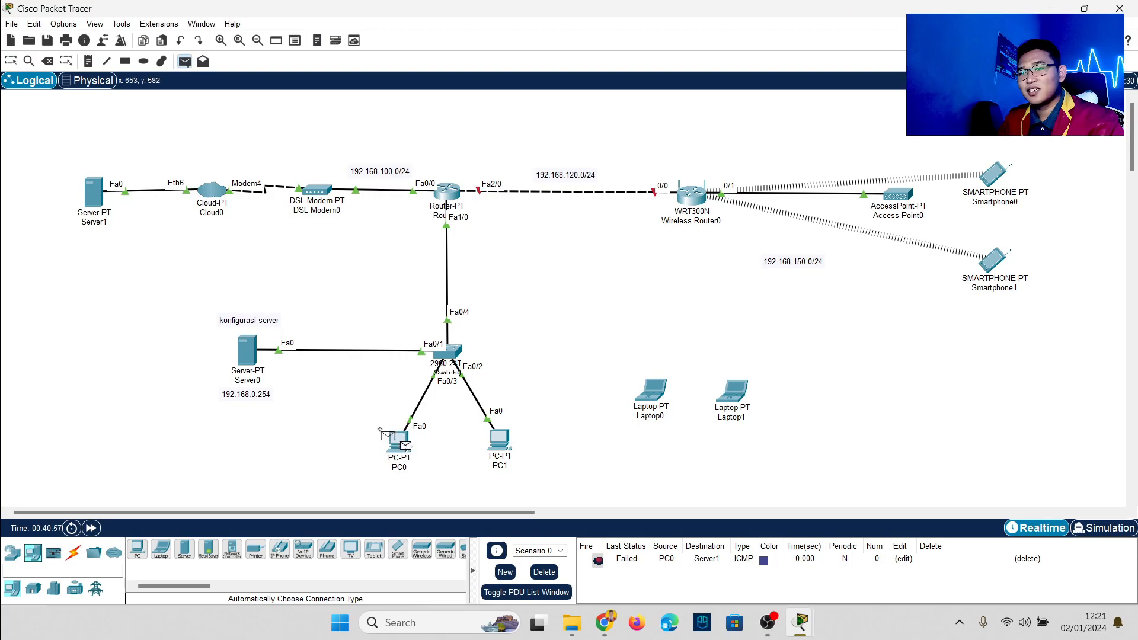
pyautogui.click(97, 200)
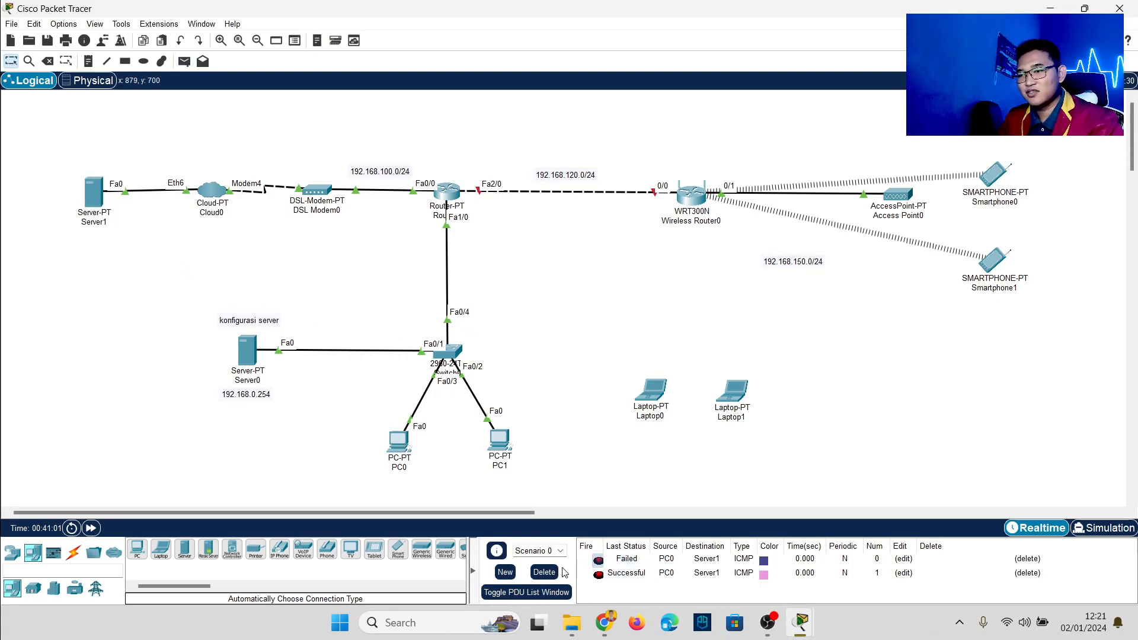
pyautogui.click(545, 572)
# Step: Load google.com in PC0's web browser and close PC0's window
pyautogui.click(400, 442)
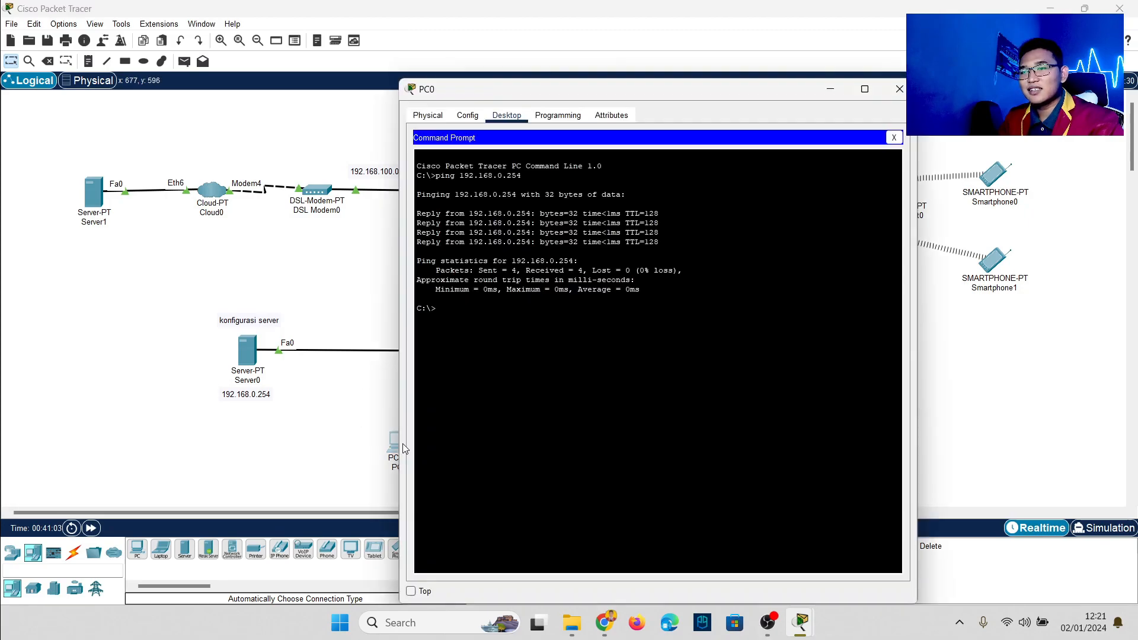
pyautogui.click(894, 137)
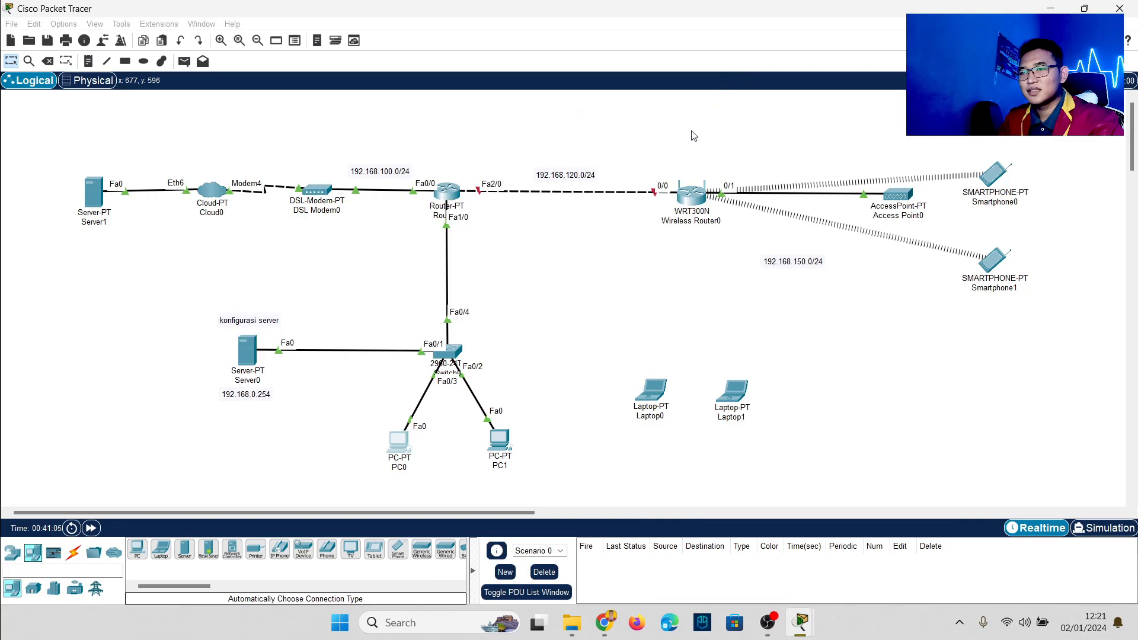
pyautogui.click(403, 448)
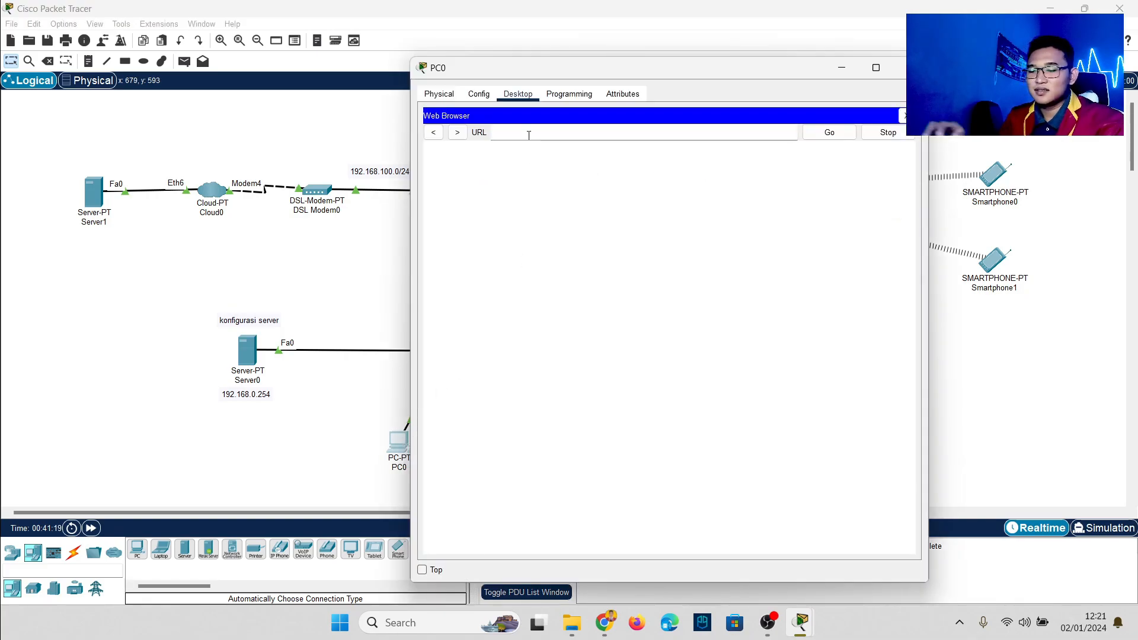
pyautogui.write('google.com')
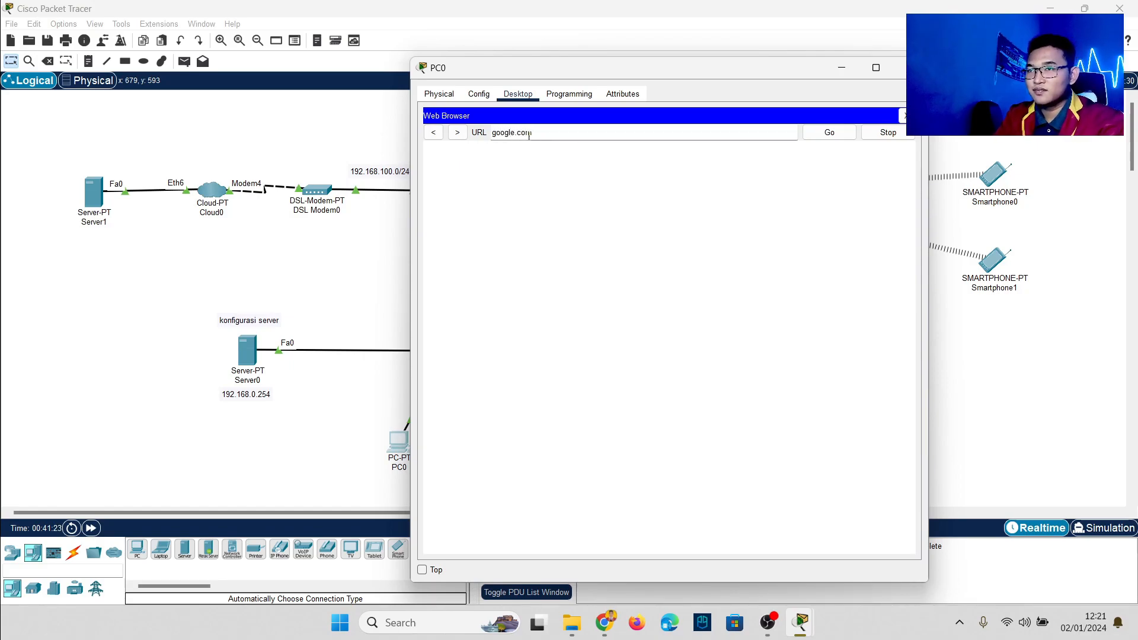
pyautogui.press('Return')
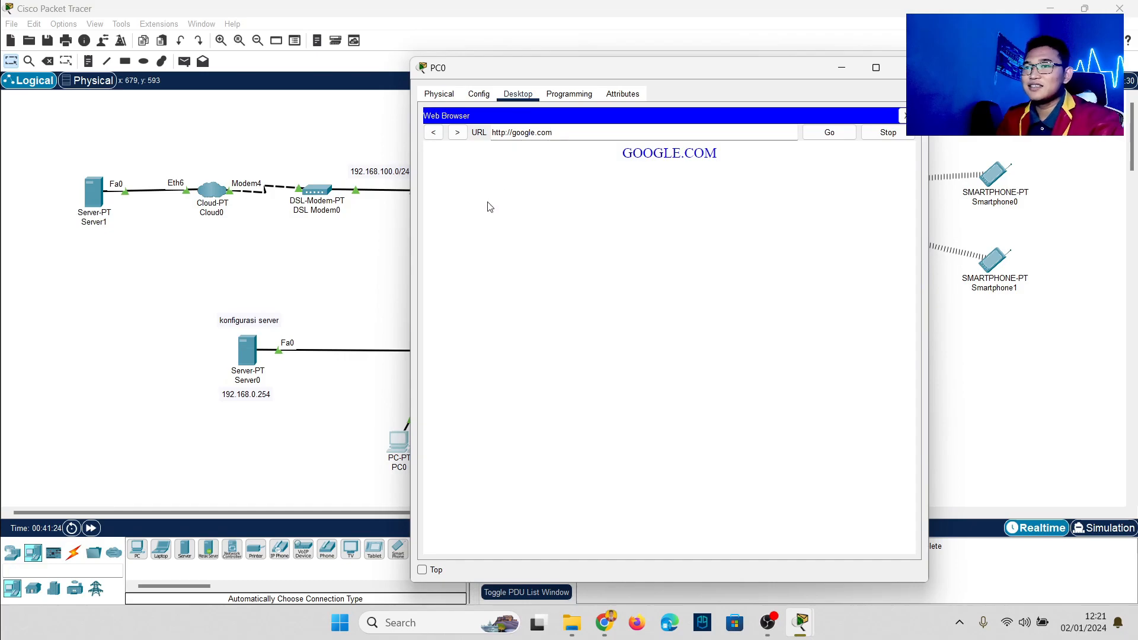
pyautogui.click(911, 68)
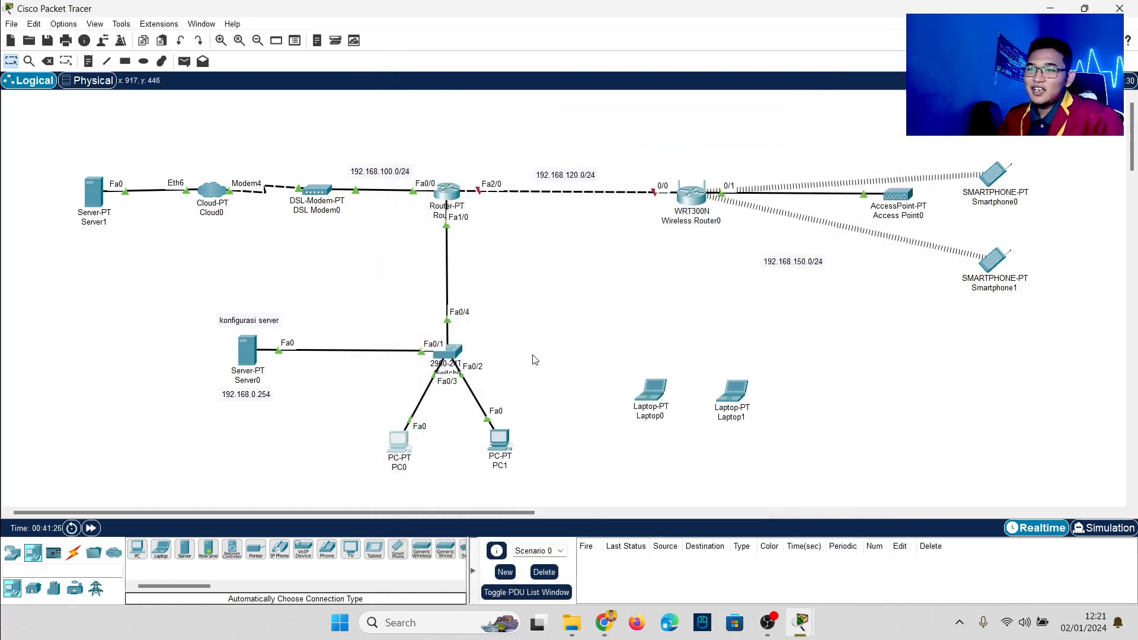
# Step: Marquee-select and deselect the server and PC group, then reopen Router0's CLI
pyautogui.moveTo(200, 281); pyautogui.dragTo(549, 453)
pyautogui.click(552, 458)
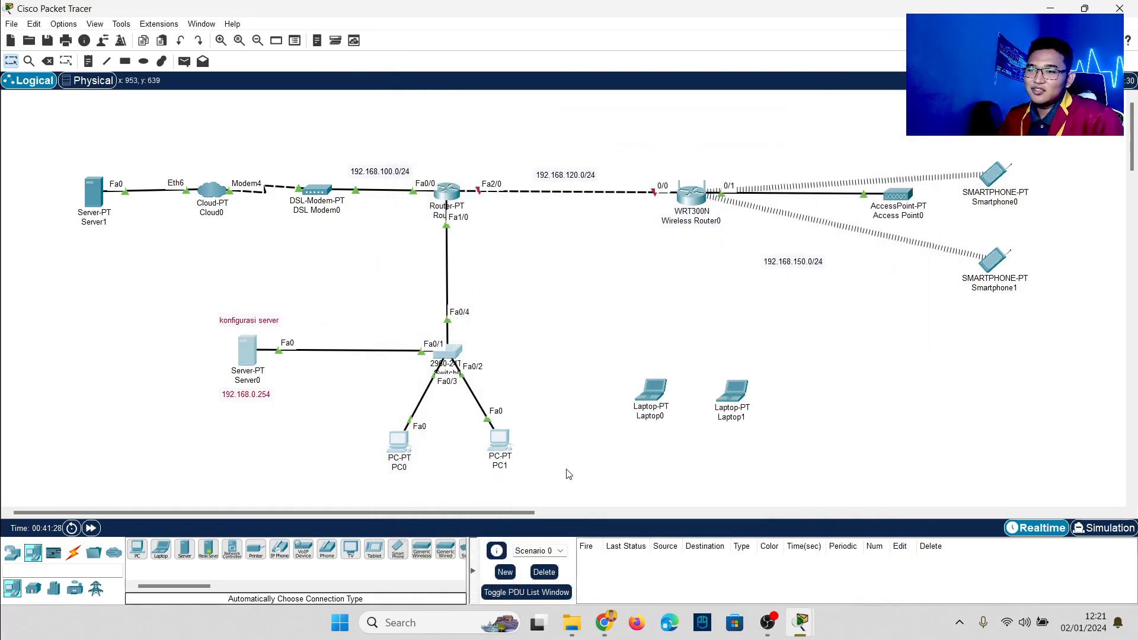
pyautogui.moveTo(62, 152); pyautogui.dragTo(132, 248)
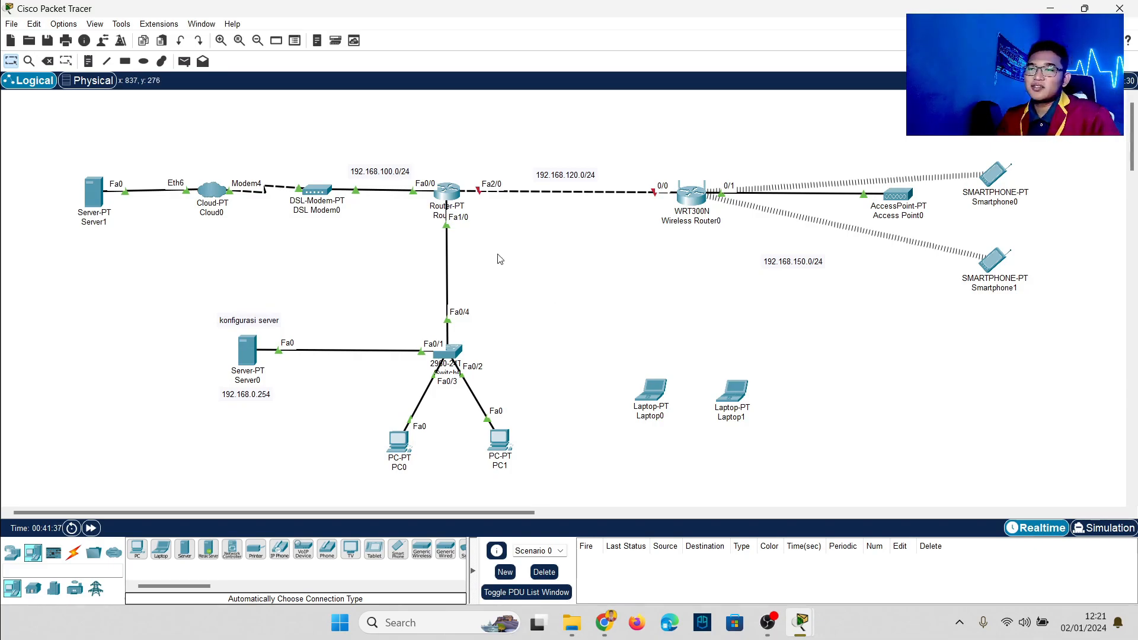
pyautogui.click(447, 191)
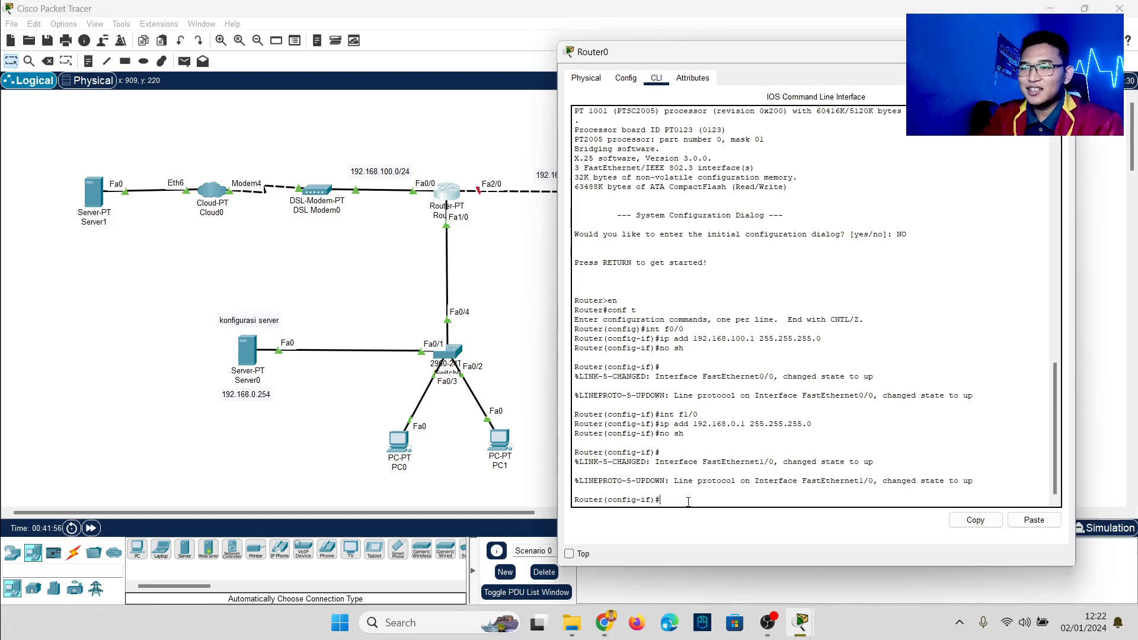
# Step: Enter interface FastEthernet2/0 and create DHCP pool pool1
pyautogui.write('int')
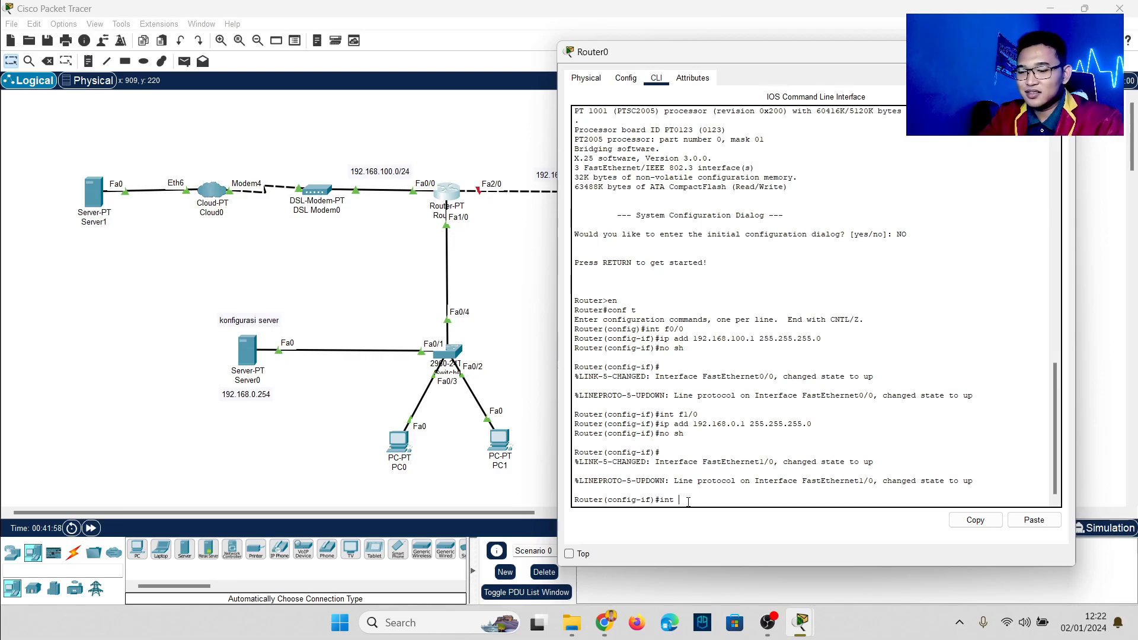
pyautogui.write(' s')
pyautogui.press('BackSpace')
pyautogui.write('f')
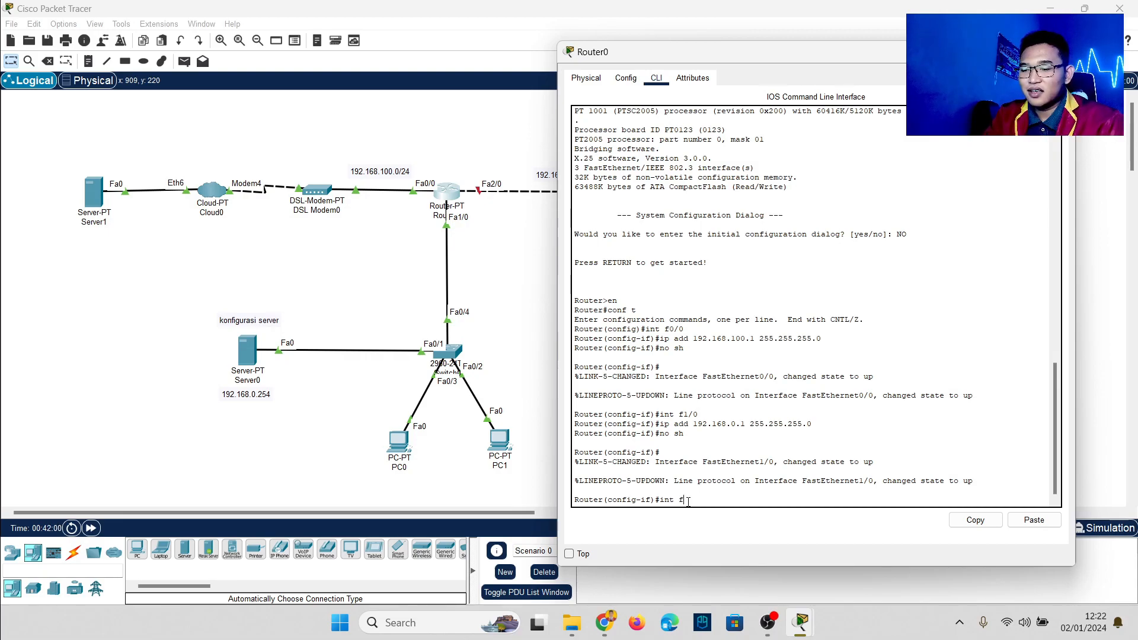
pyautogui.write('2/0')
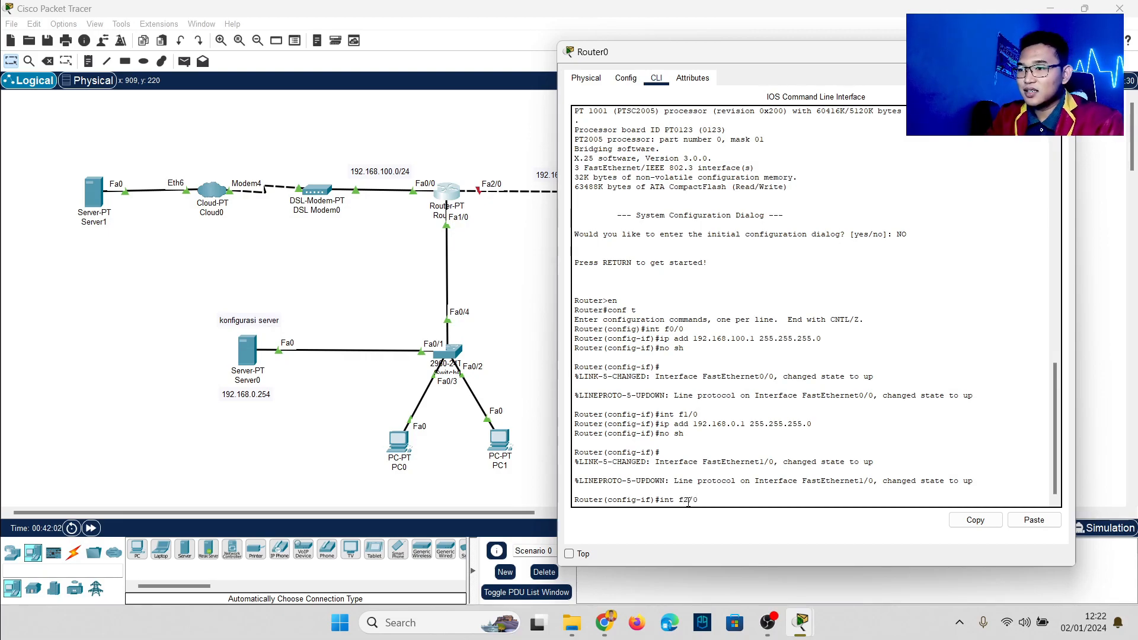
pyautogui.press('Return')
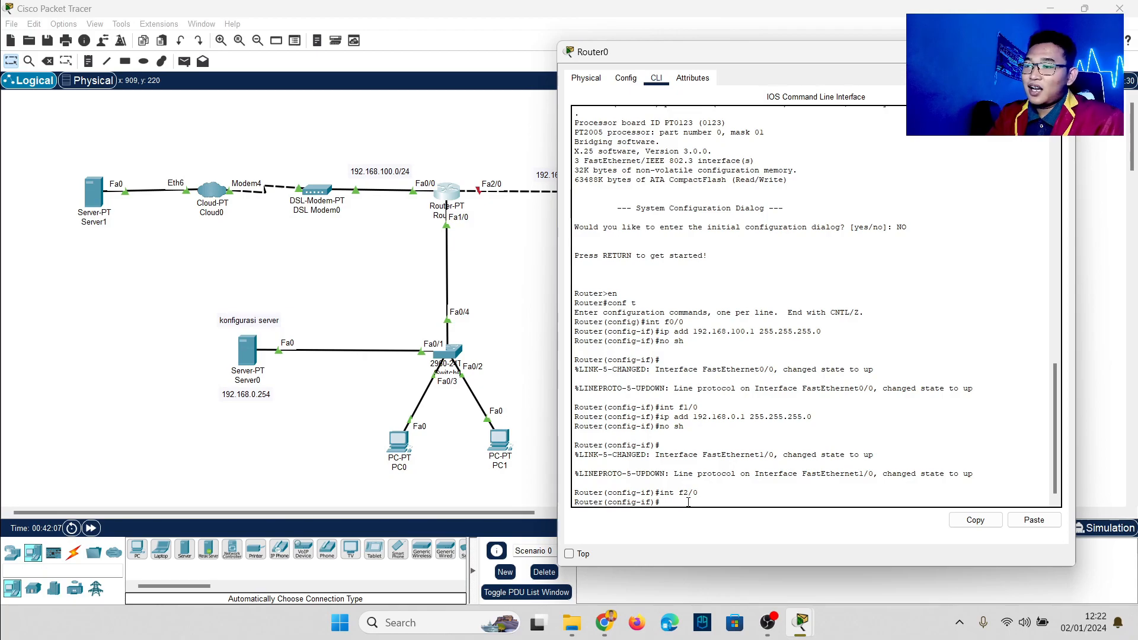
pyautogui.write('ip d')
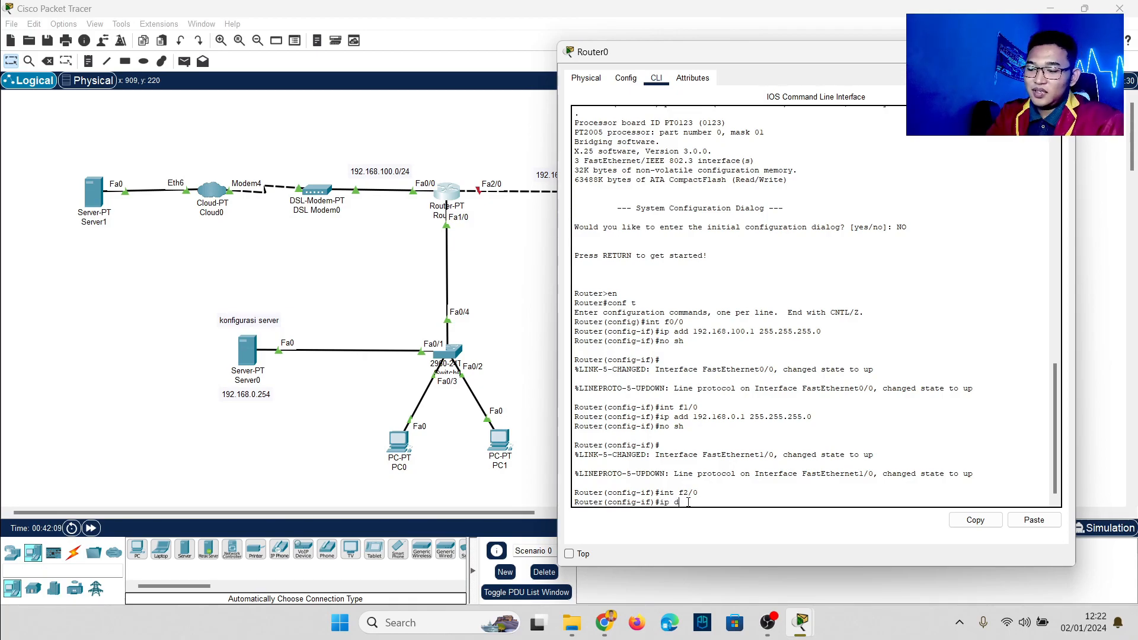
pyautogui.write('hcp pool')
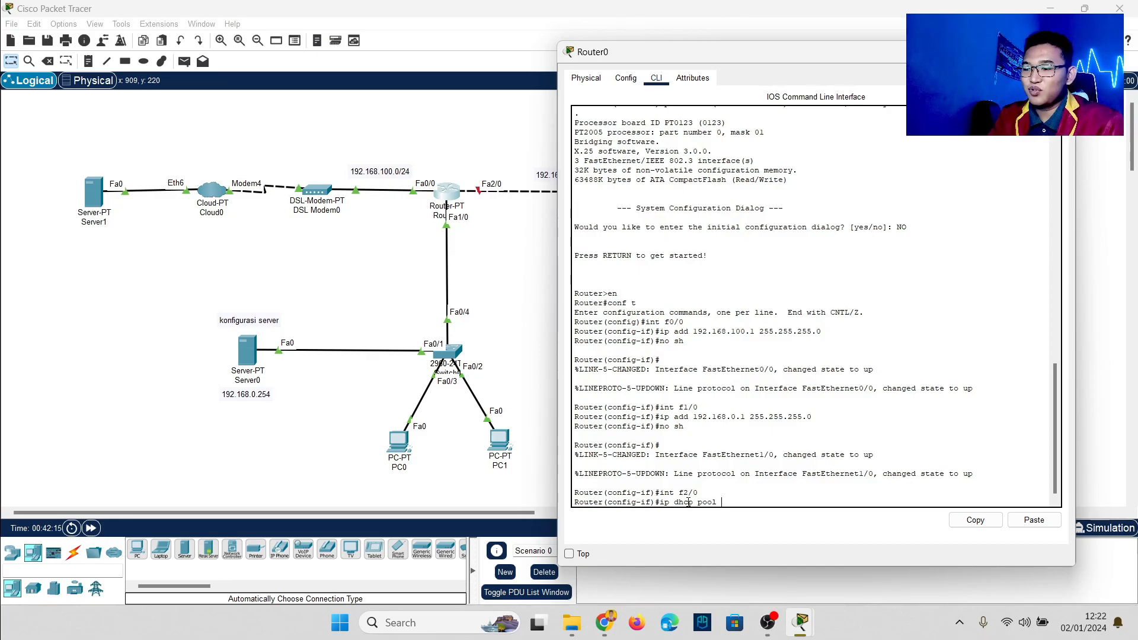
pyautogui.write('poll')
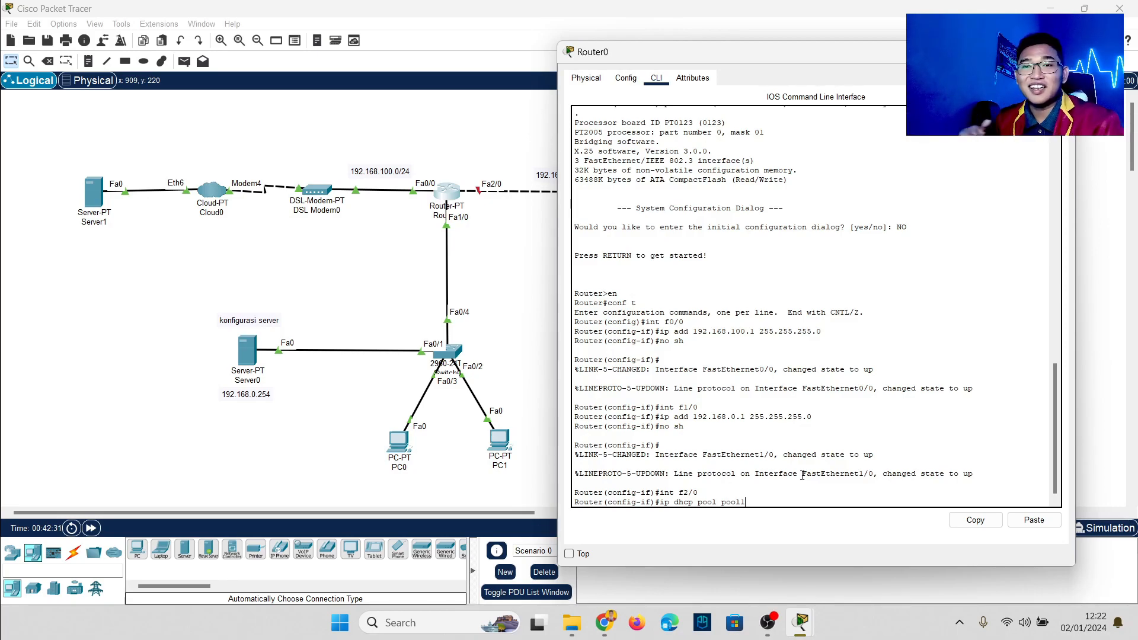
pyautogui.press('Return')
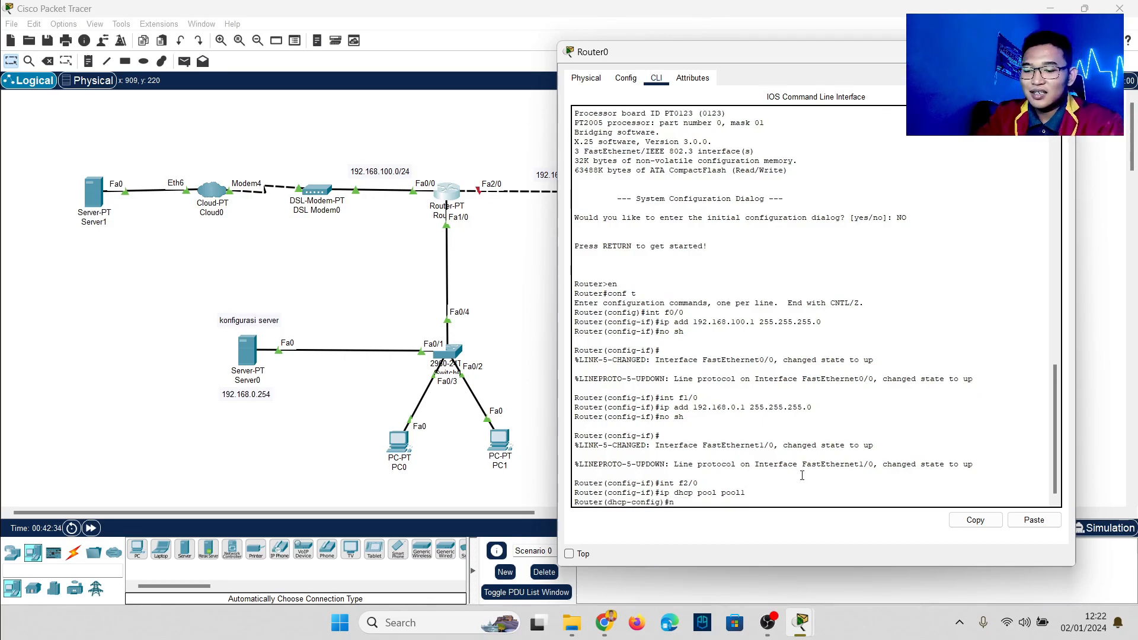
# Step: Set pool1's network to 192.168.120.0 255.255.255.0 and DNS server 192.168.0.254, then exit
pyautogui.write('net ')
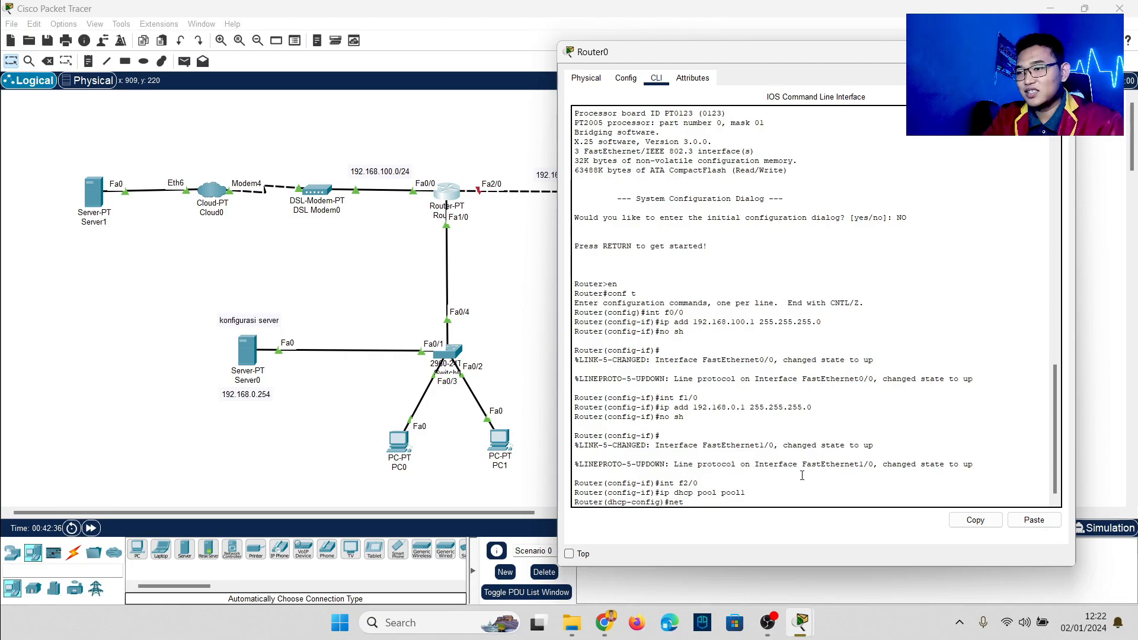
pyautogui.write('192.168')
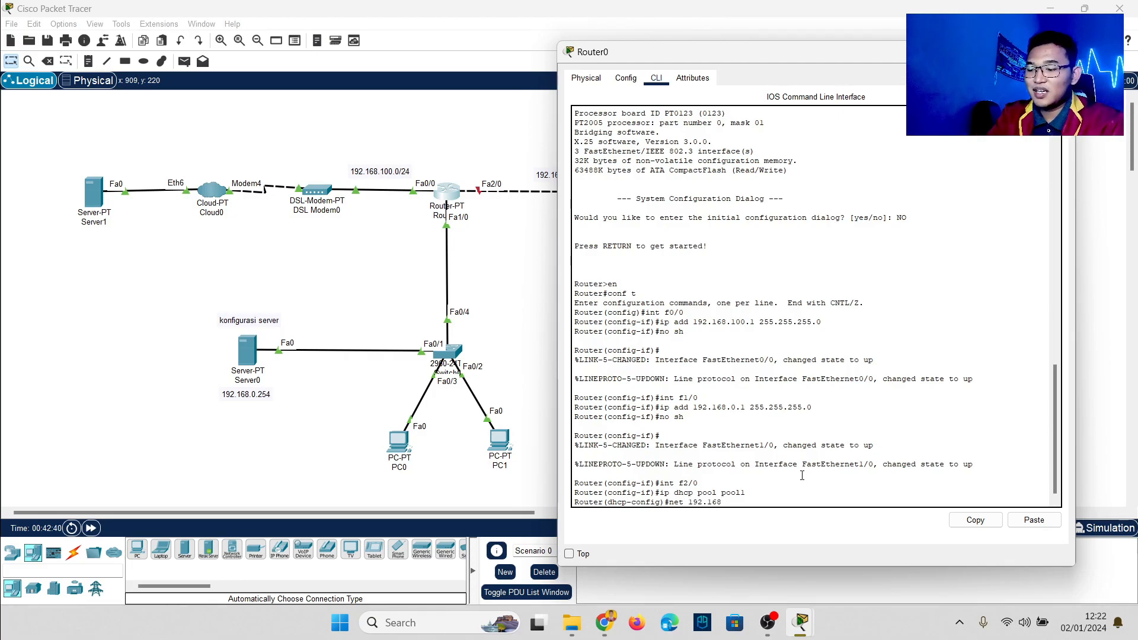
pyautogui.write('.')
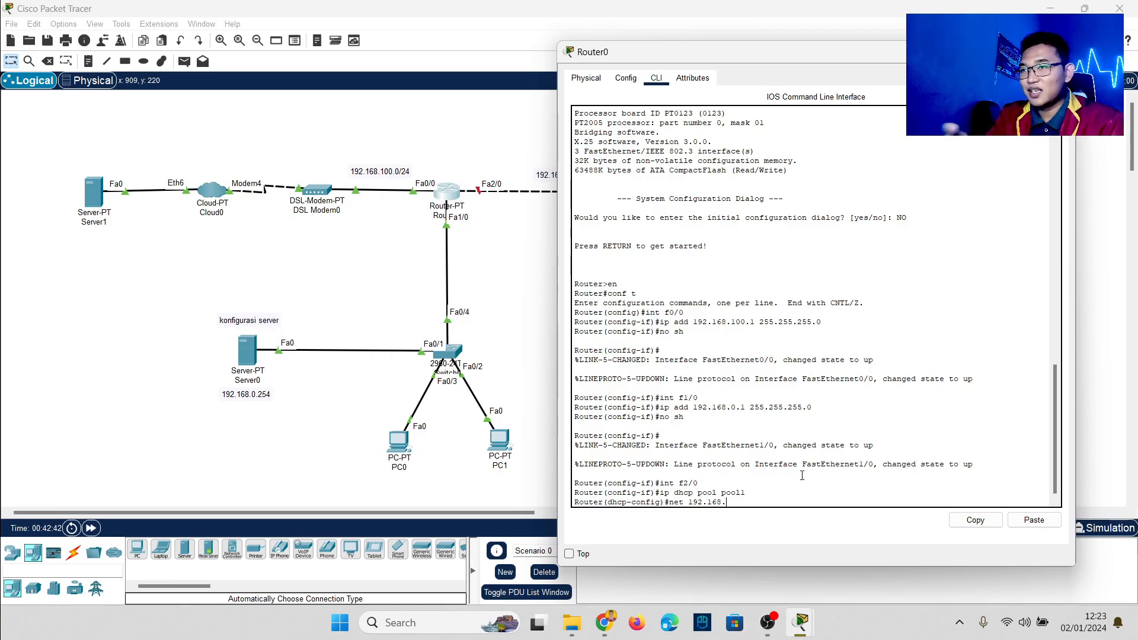
pyautogui.write('120')
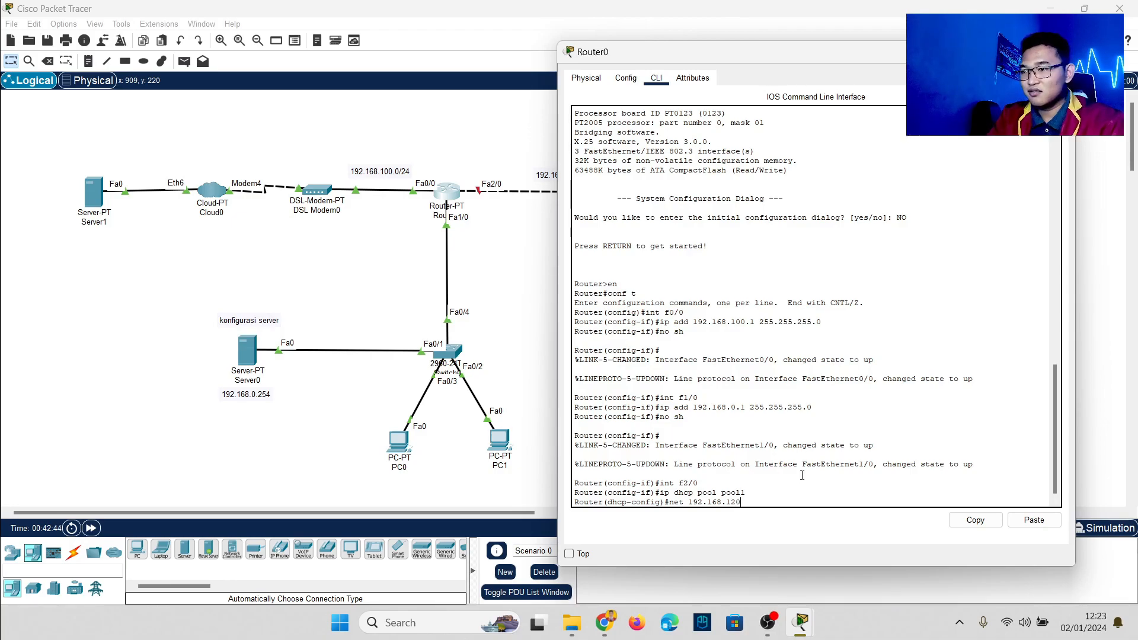
pyautogui.write('.0')
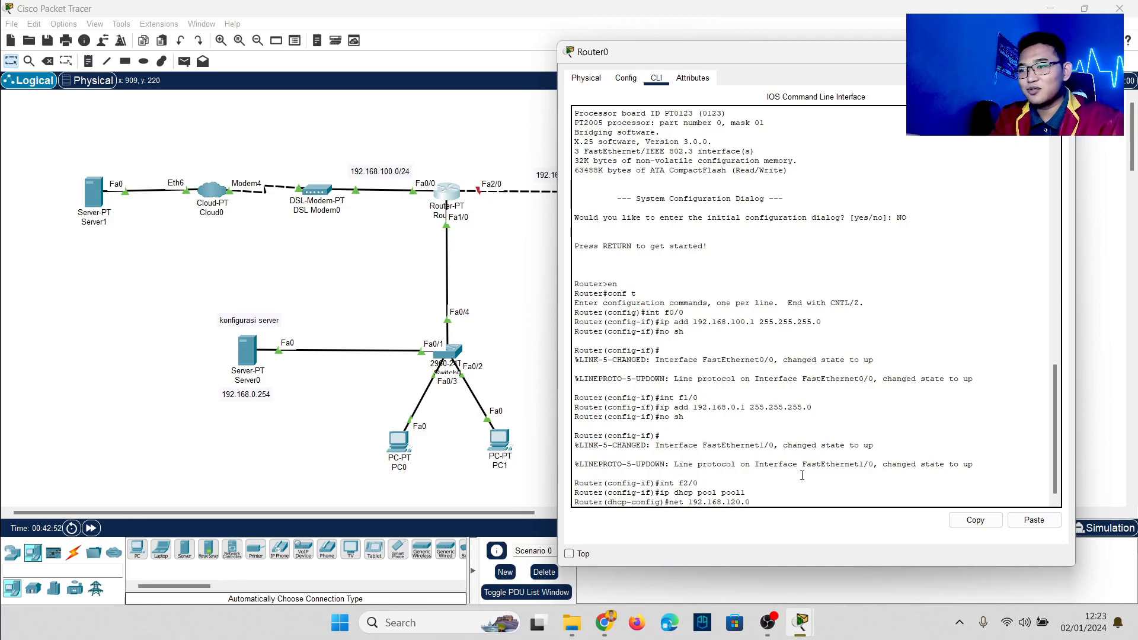
pyautogui.write('255.255.255.0')
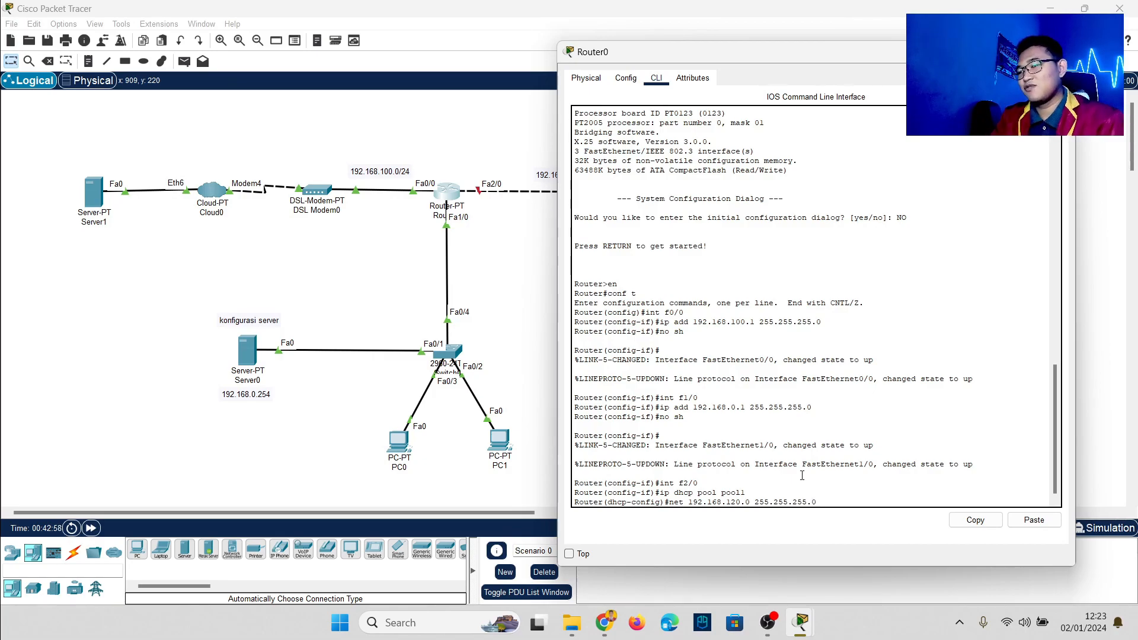
pyautogui.press('Return')
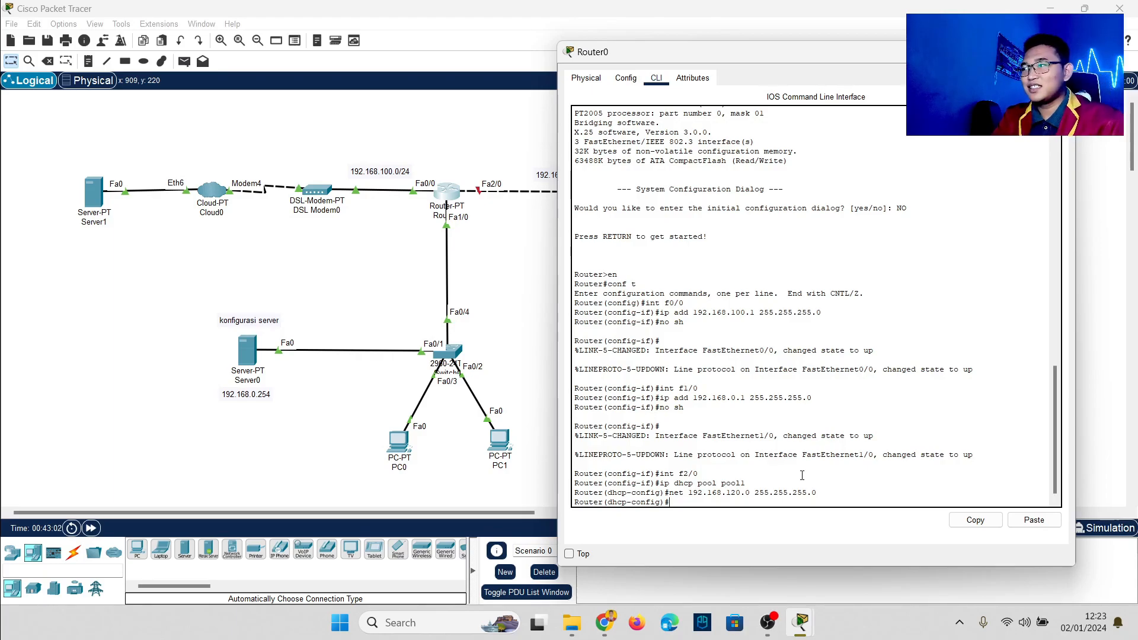
pyautogui.write('dns')
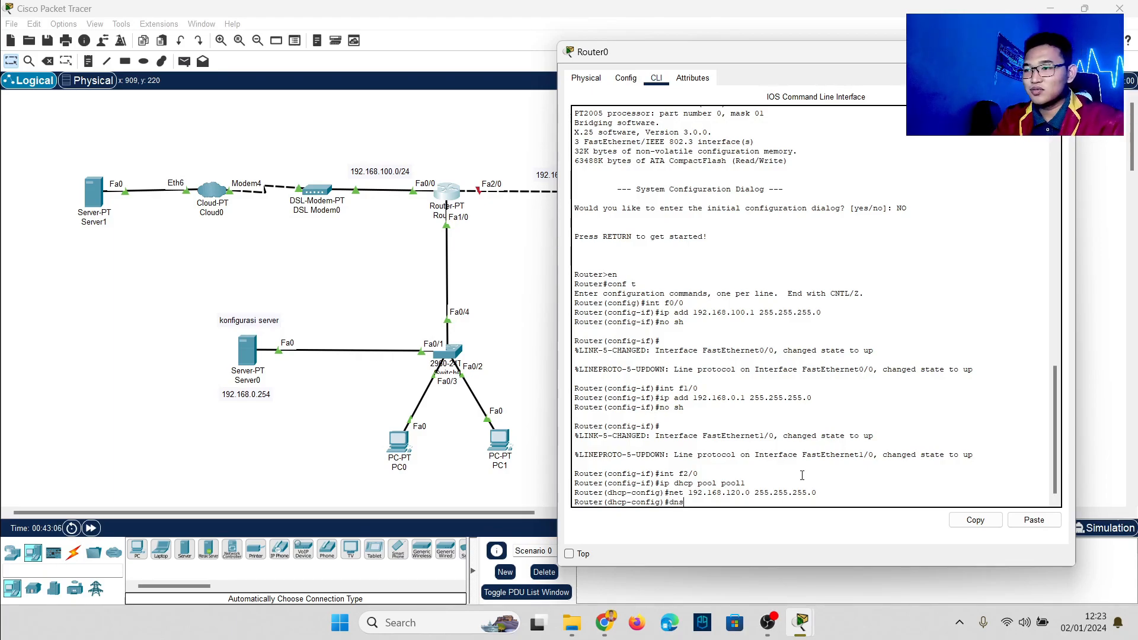
pyautogui.press('Tab')
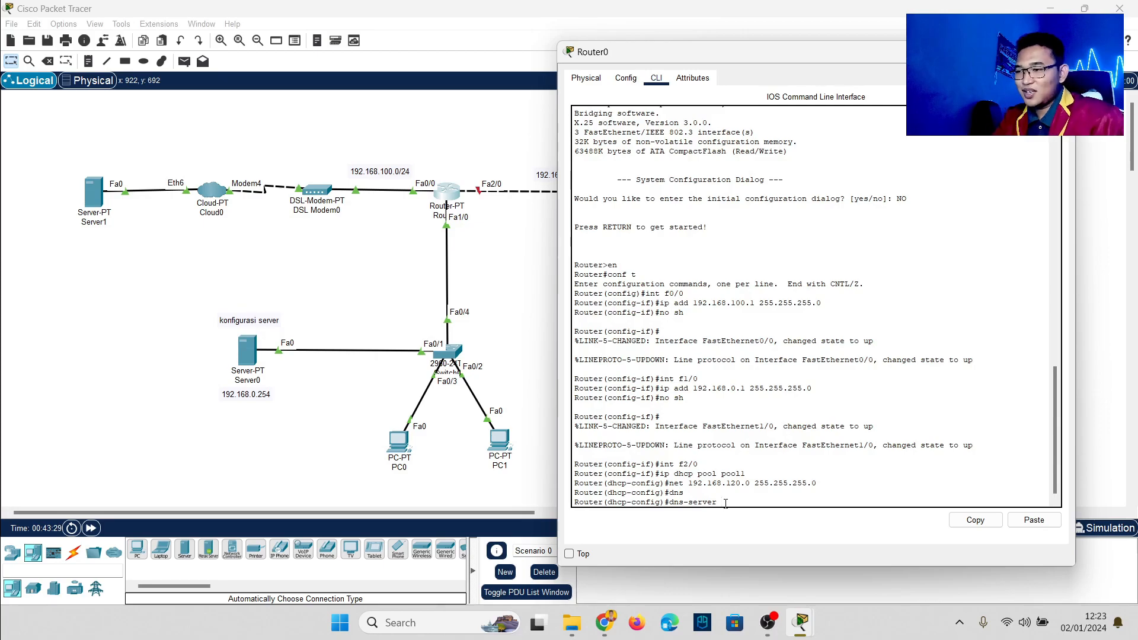
pyautogui.write('192.168.0.2')
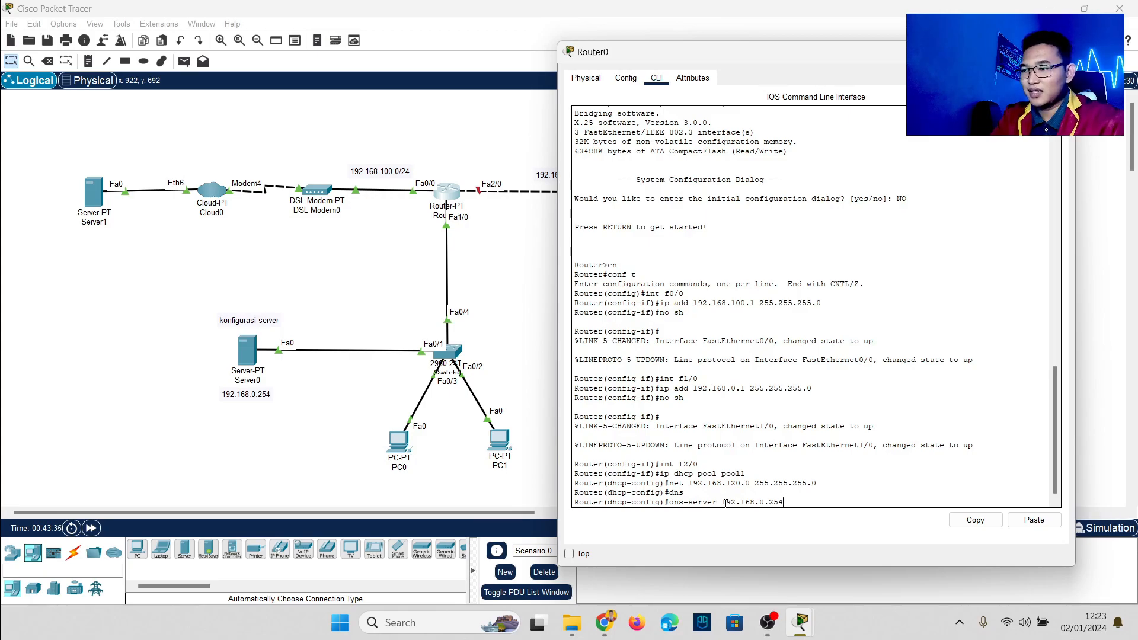
pyautogui.write('54')
pyautogui.press('Return')
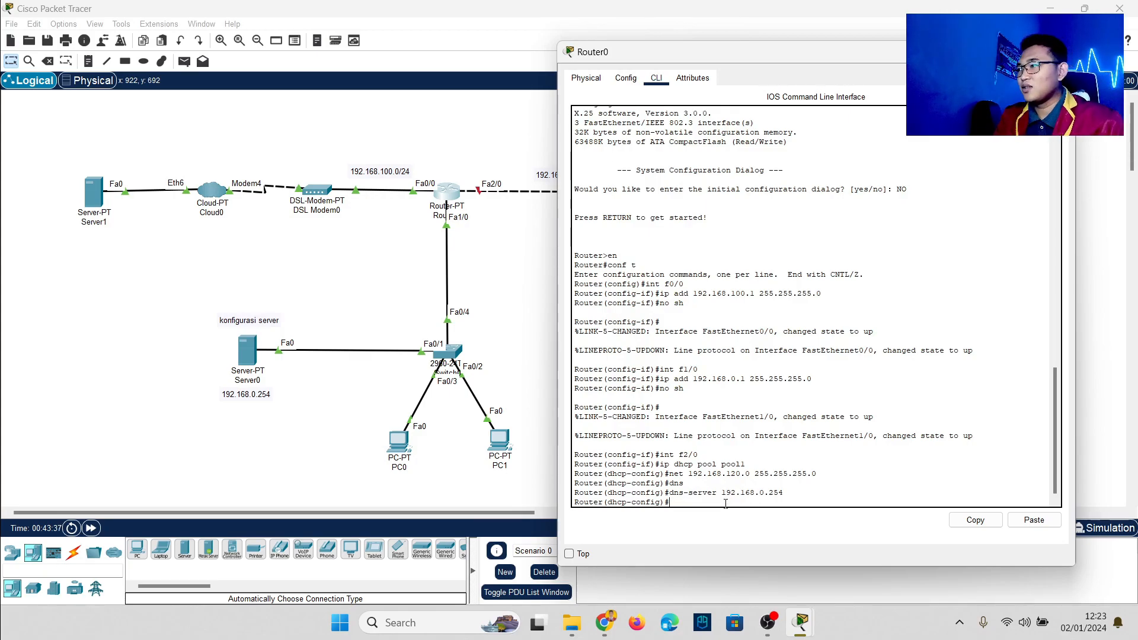
pyautogui.write('e')
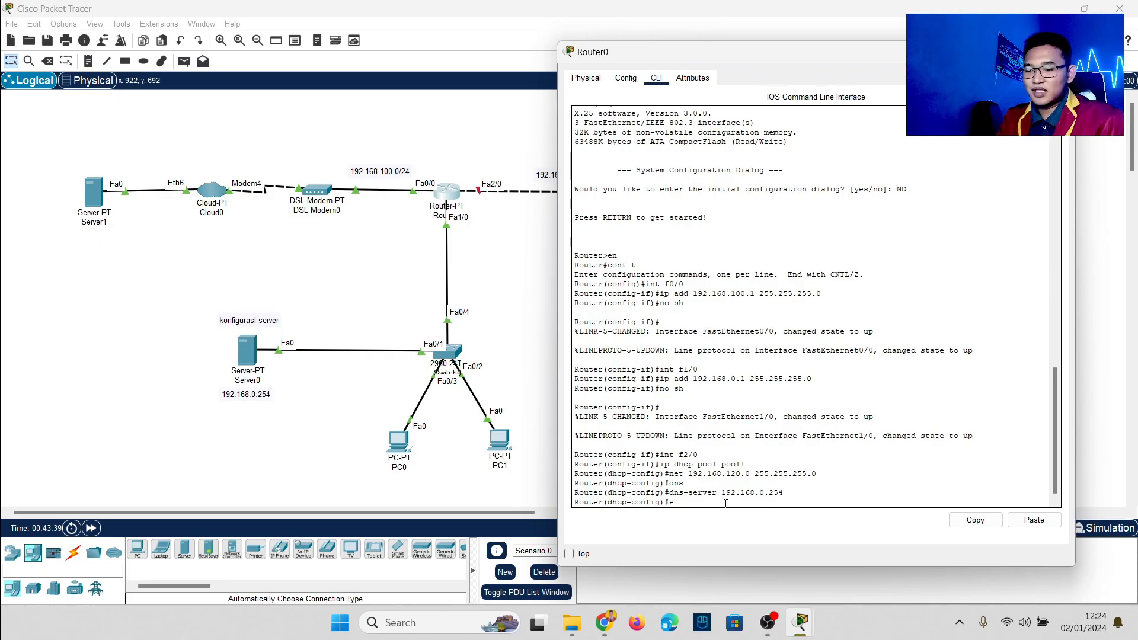
pyautogui.write('x')
pyautogui.press('Return')
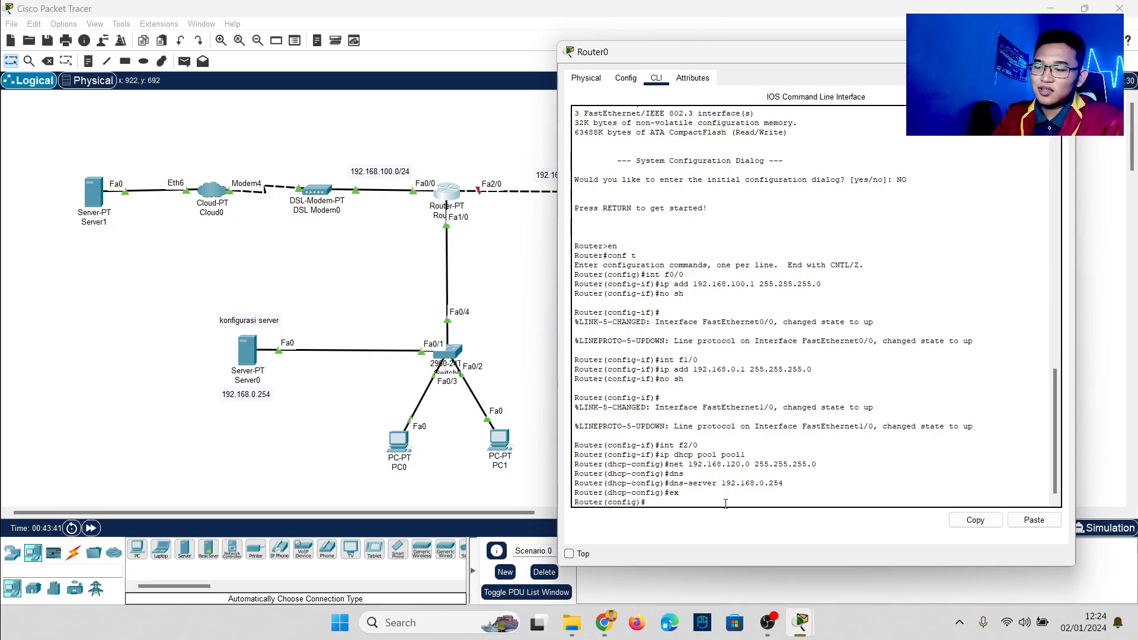
# Step: Run 'ip dhcp excluded-address 192.168.120.10 192.168.120.60' on Router0
pyautogui.write('ip dhcp')
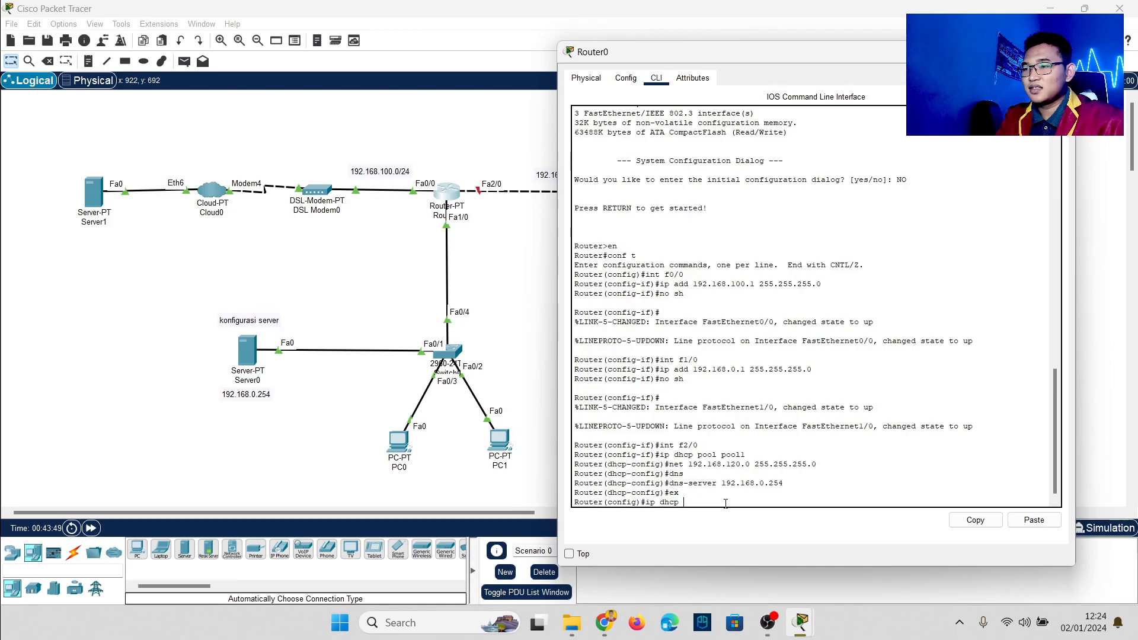
pyautogui.press('Tab')
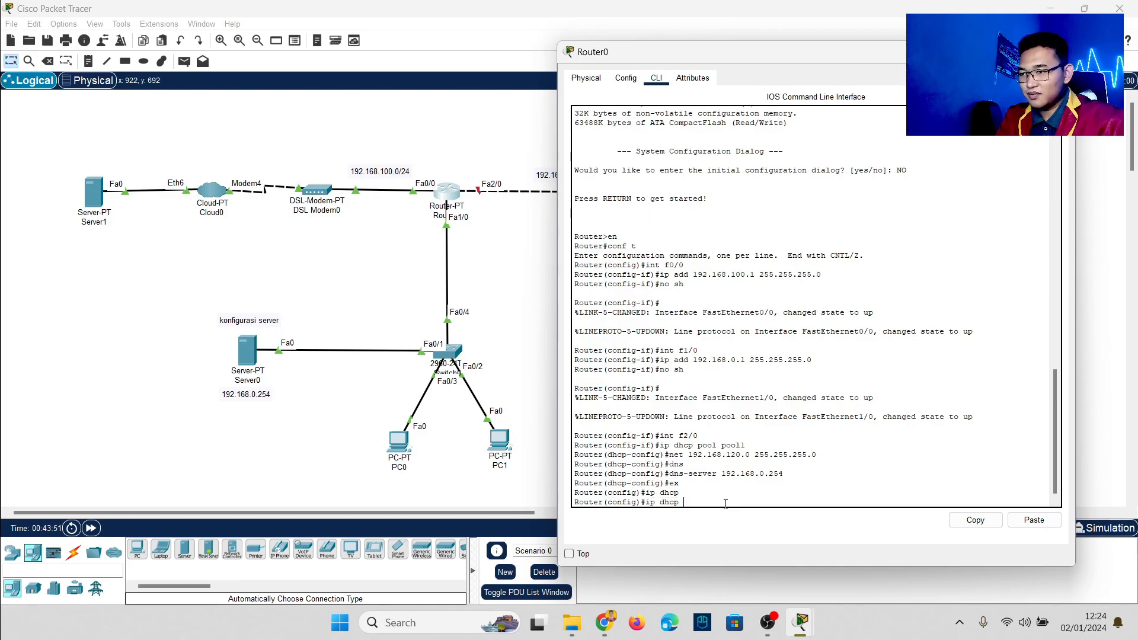
pyautogui.write('ex')
pyautogui.press('Tab')
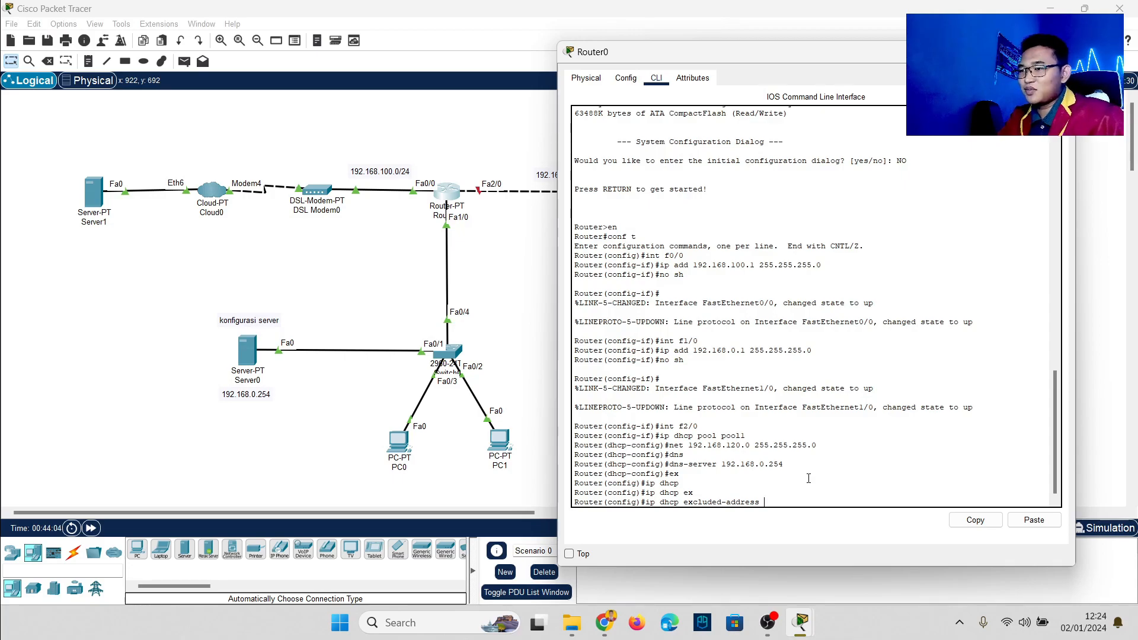
pyautogui.write('1')
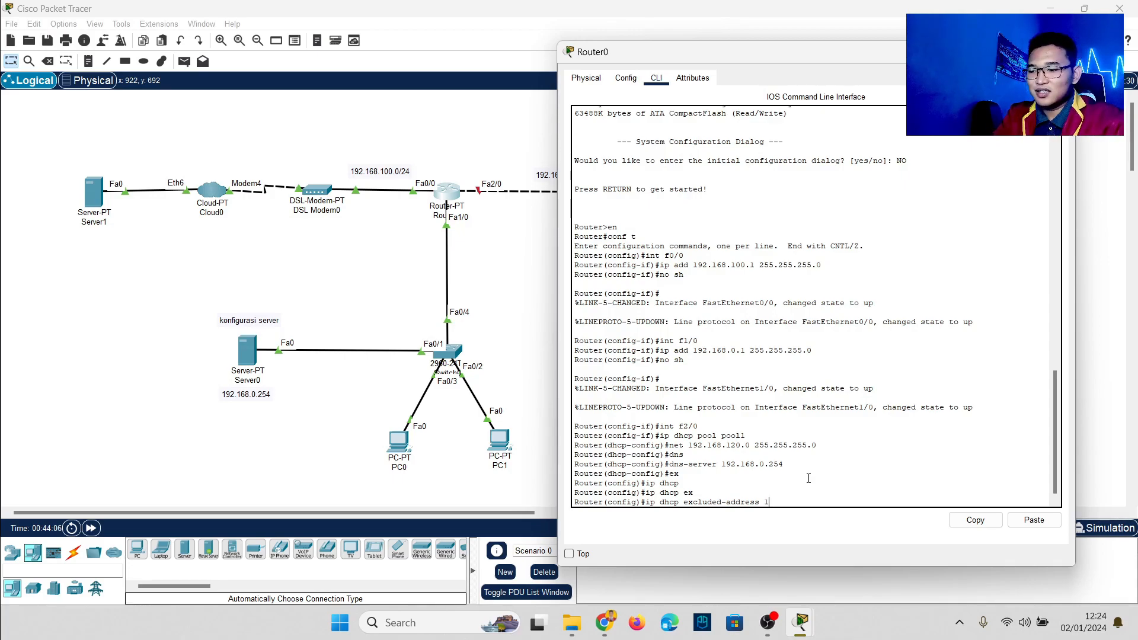
pyautogui.write('92.168.')
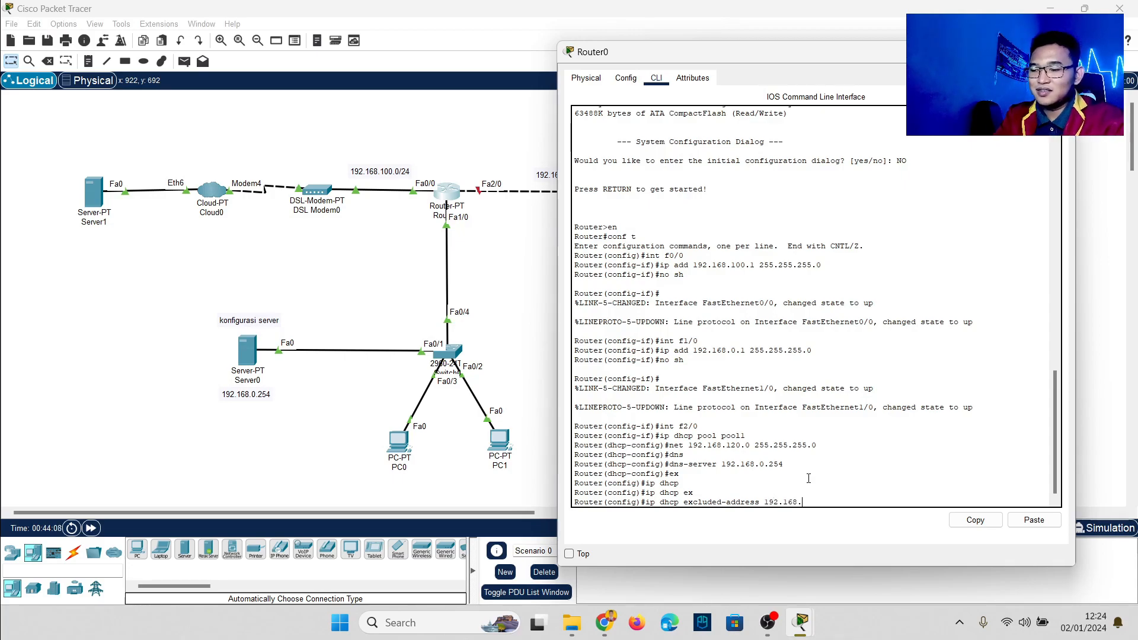
pyautogui.write('120.')
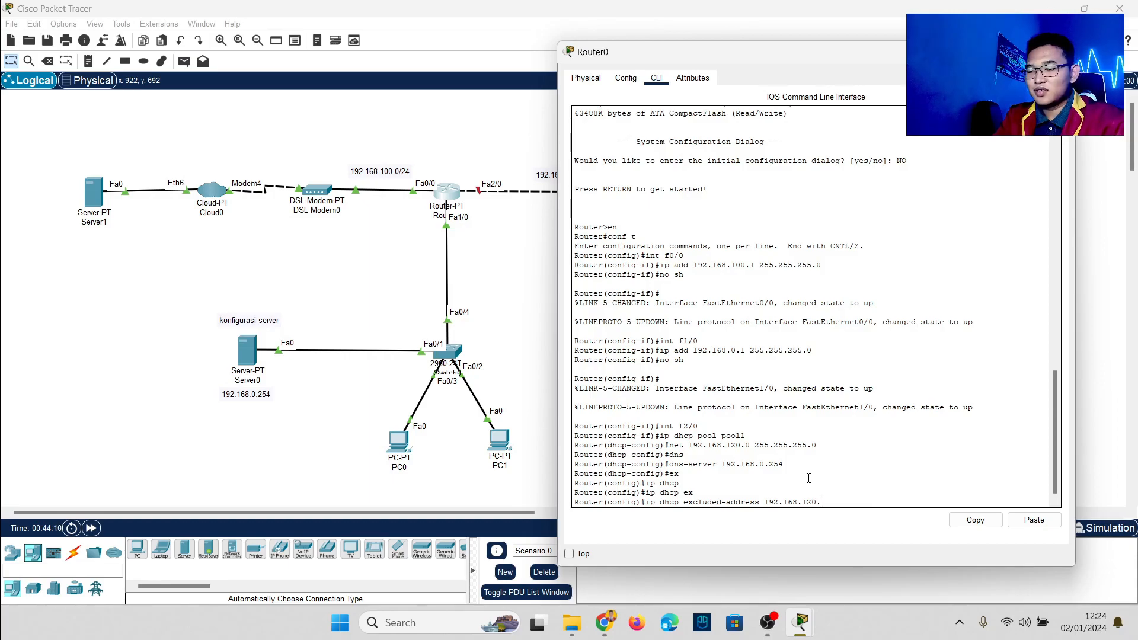
pyautogui.write('10')
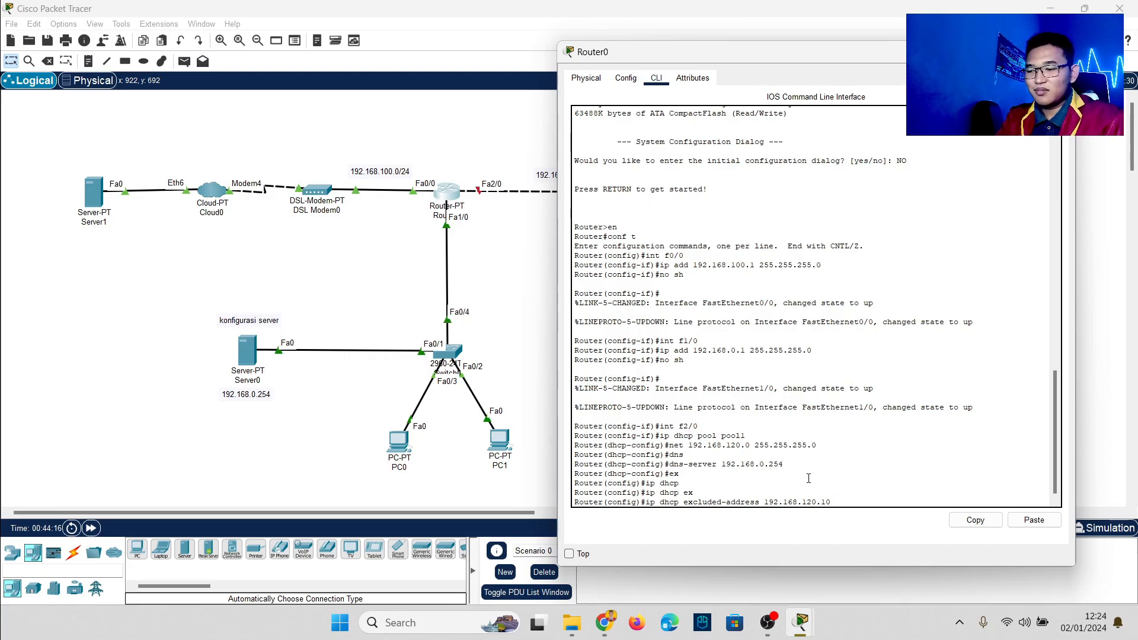
pyautogui.write('192.168.')
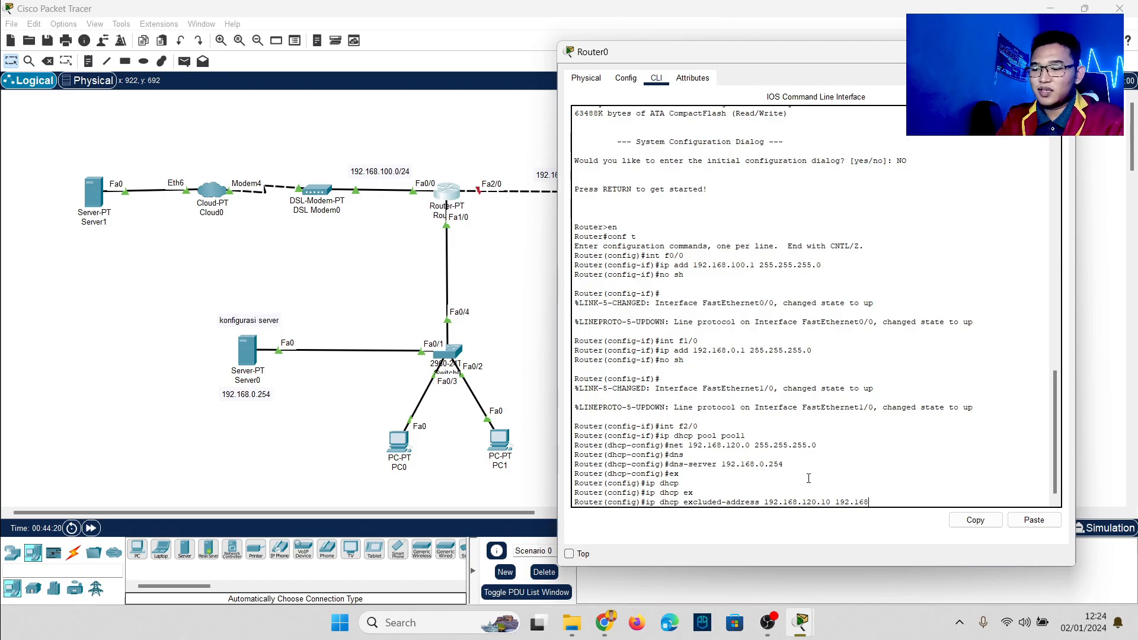
pyautogui.write('120')
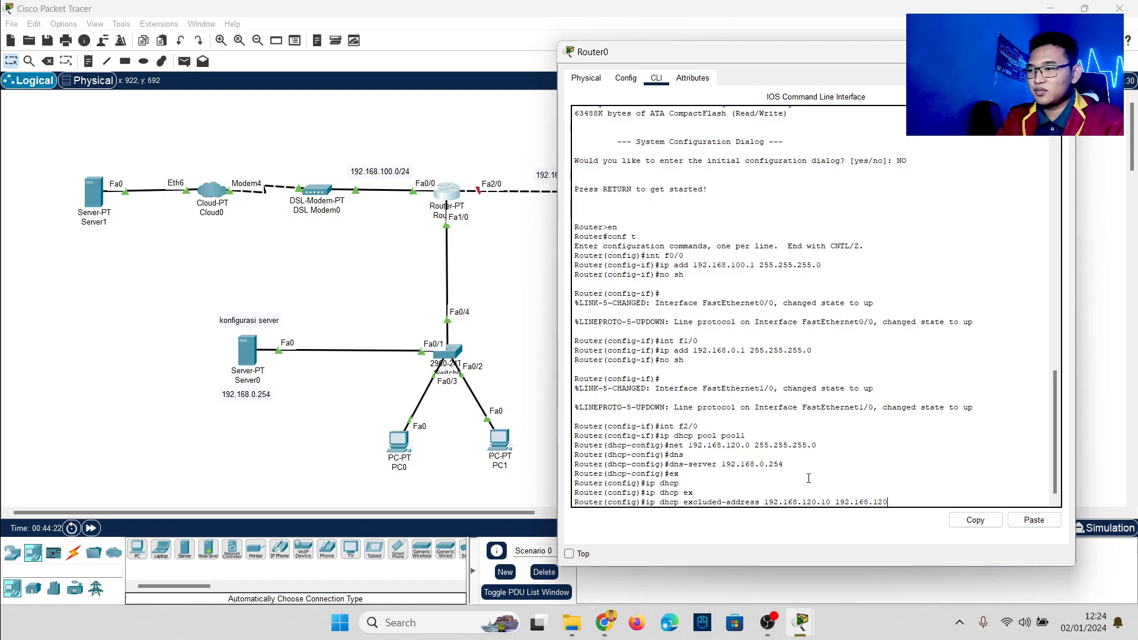
pyautogui.write('.60')
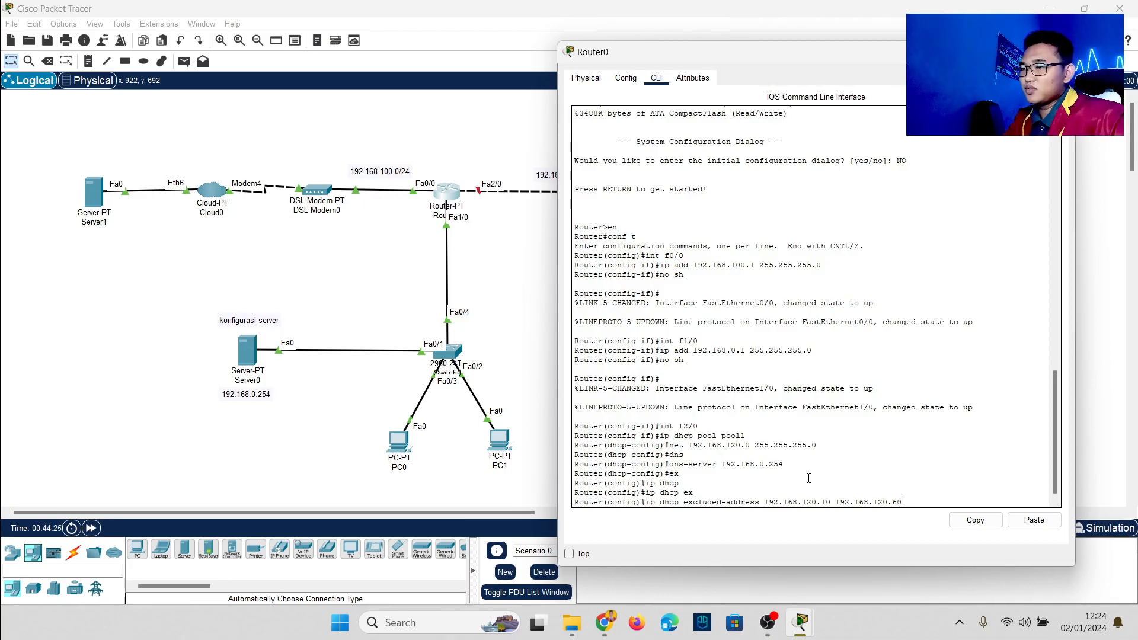
pyautogui.press('Return')
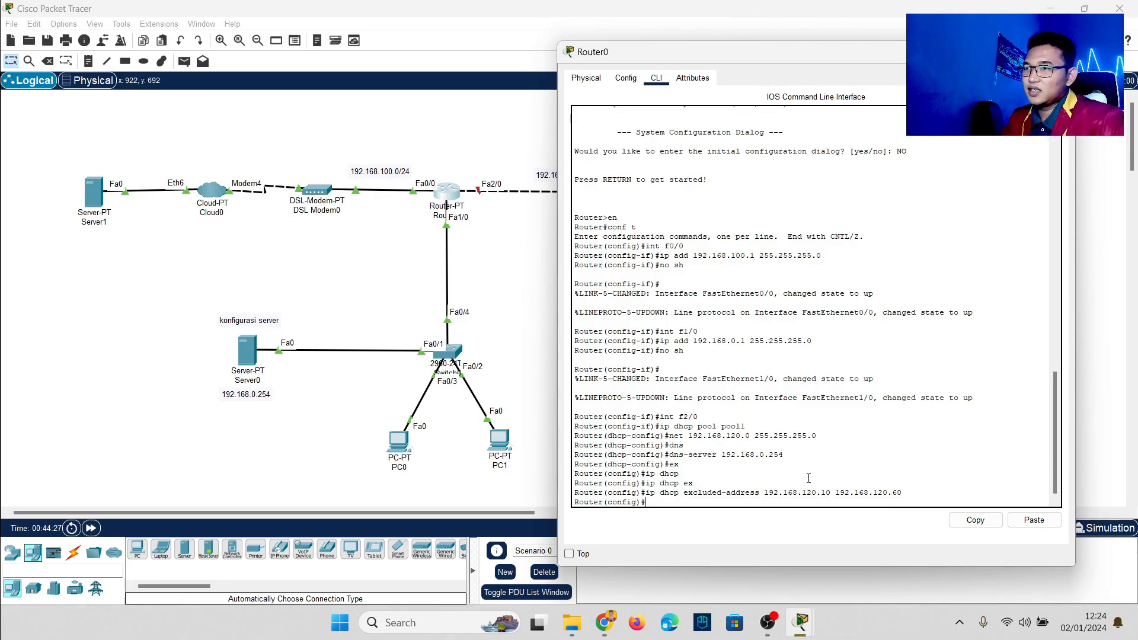
# Step: In Router0's CLI, set FastEthernet2/0 to 192.168.120.1 255.255.255.0 and run no sh
pyautogui.click(498, 290)
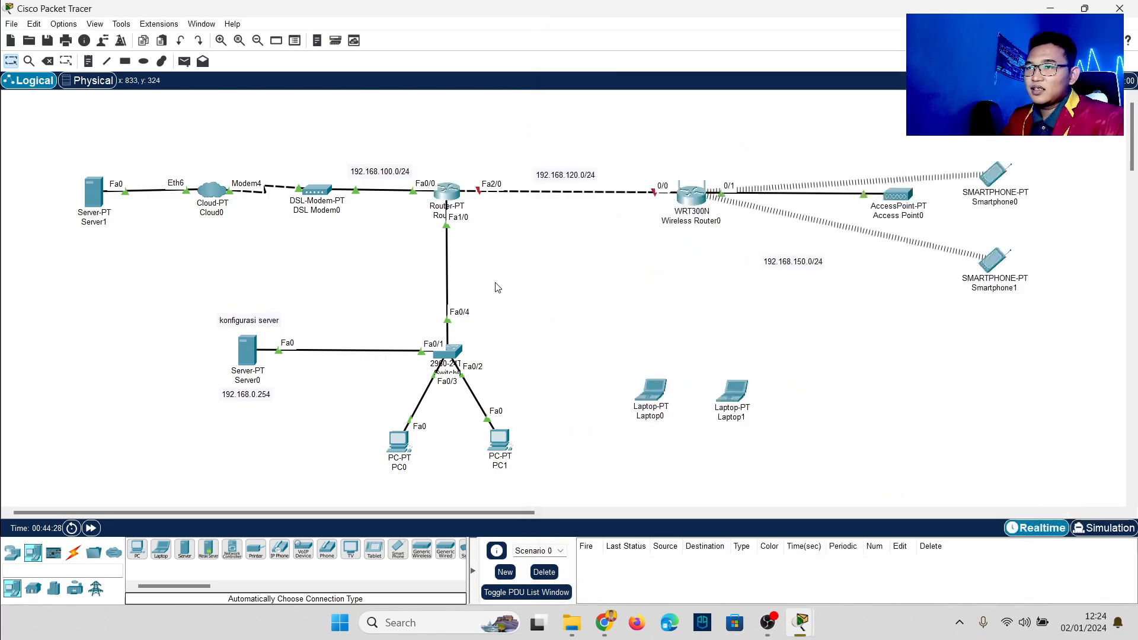
pyautogui.click(465, 221)
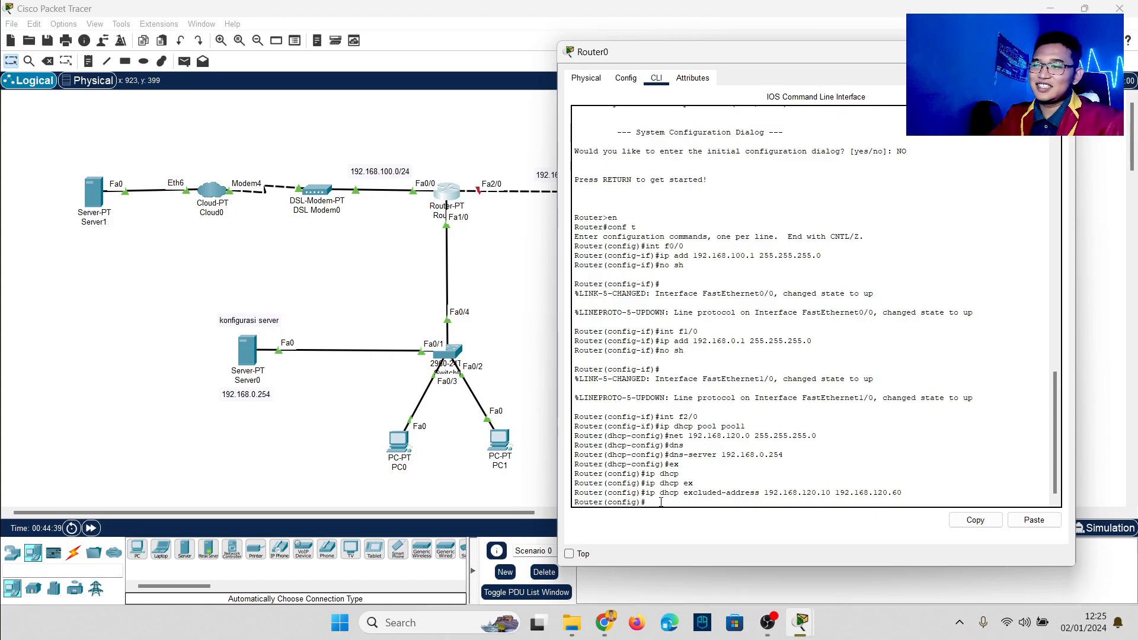
pyautogui.write('t')
pyautogui.write(' f2/0')
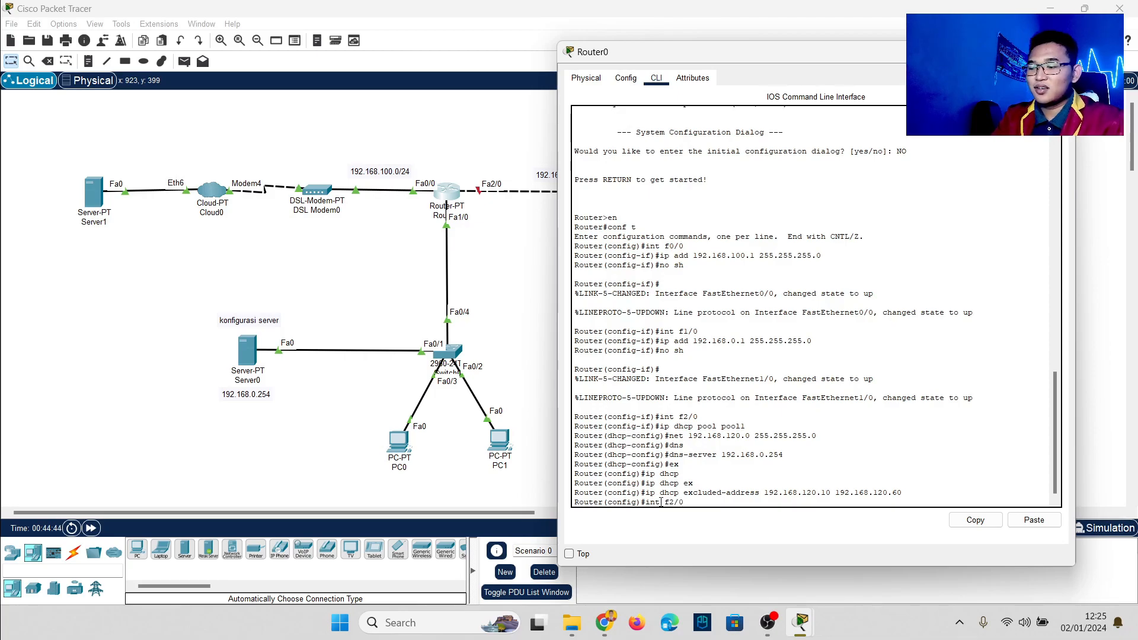
pyautogui.press('Return')
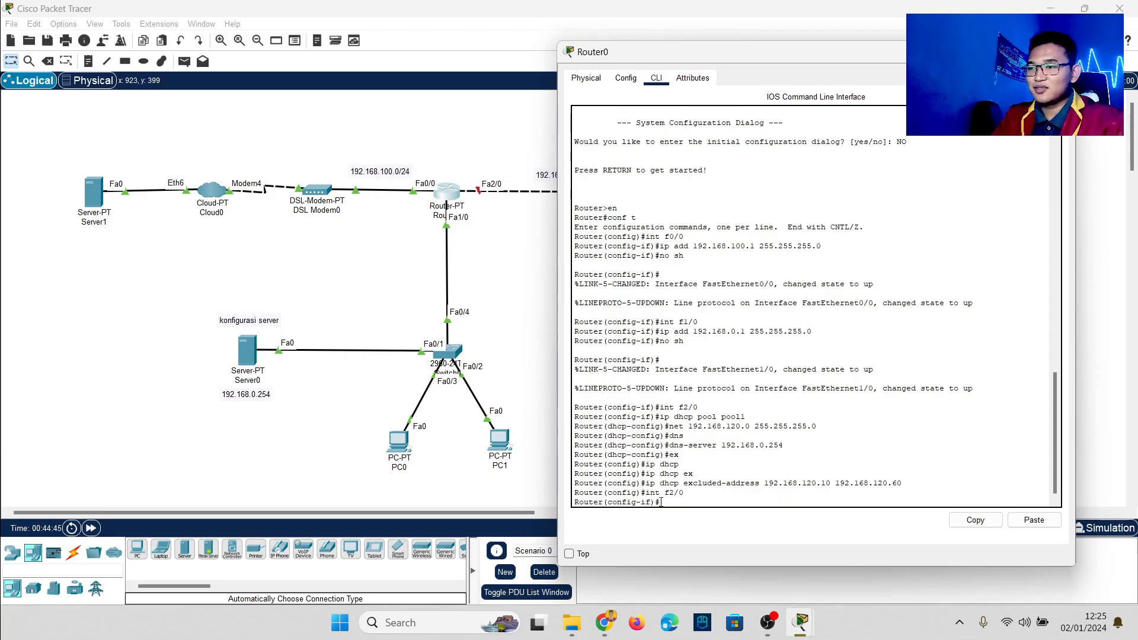
pyautogui.write('ip add')
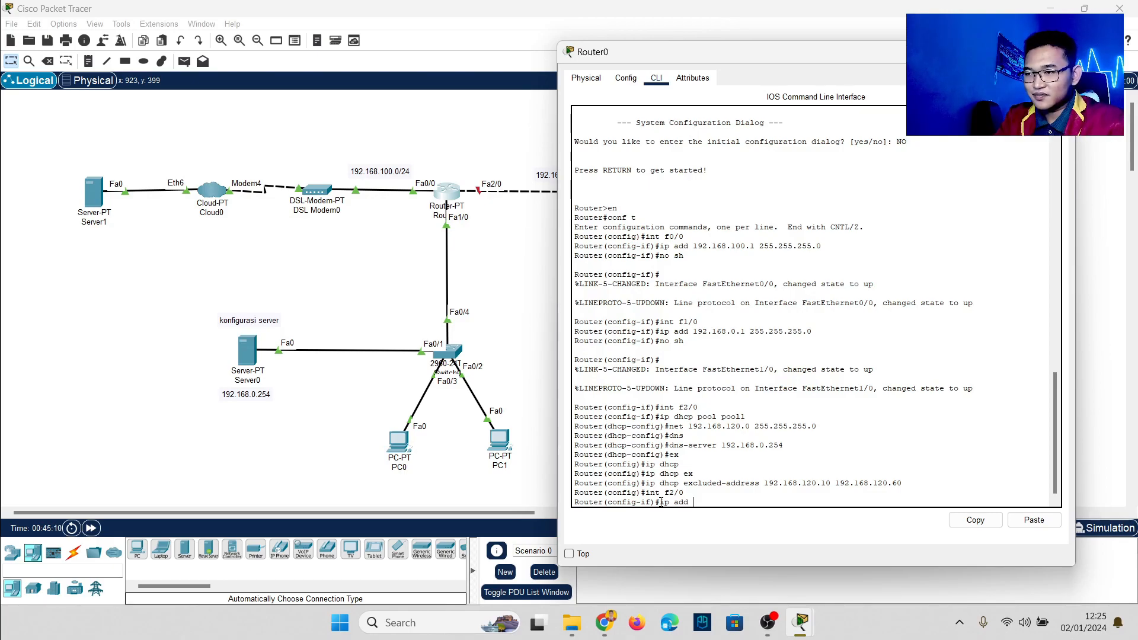
pyautogui.write('192.1')
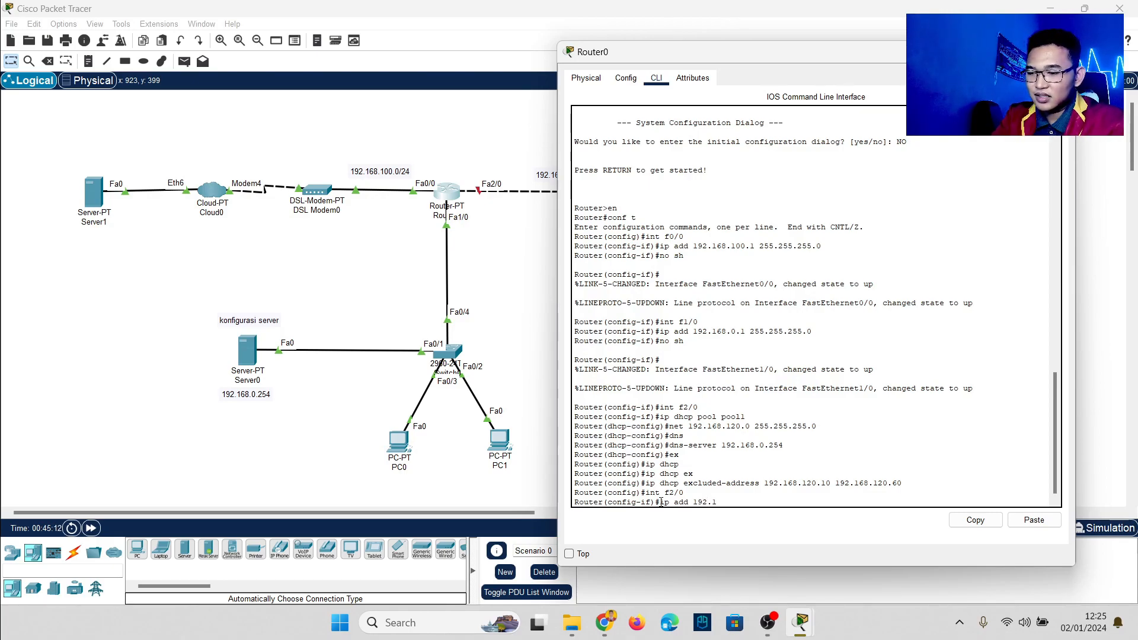
pyautogui.write('68.120.')
pyautogui.write('1')
pyautogui.write(' 255.')
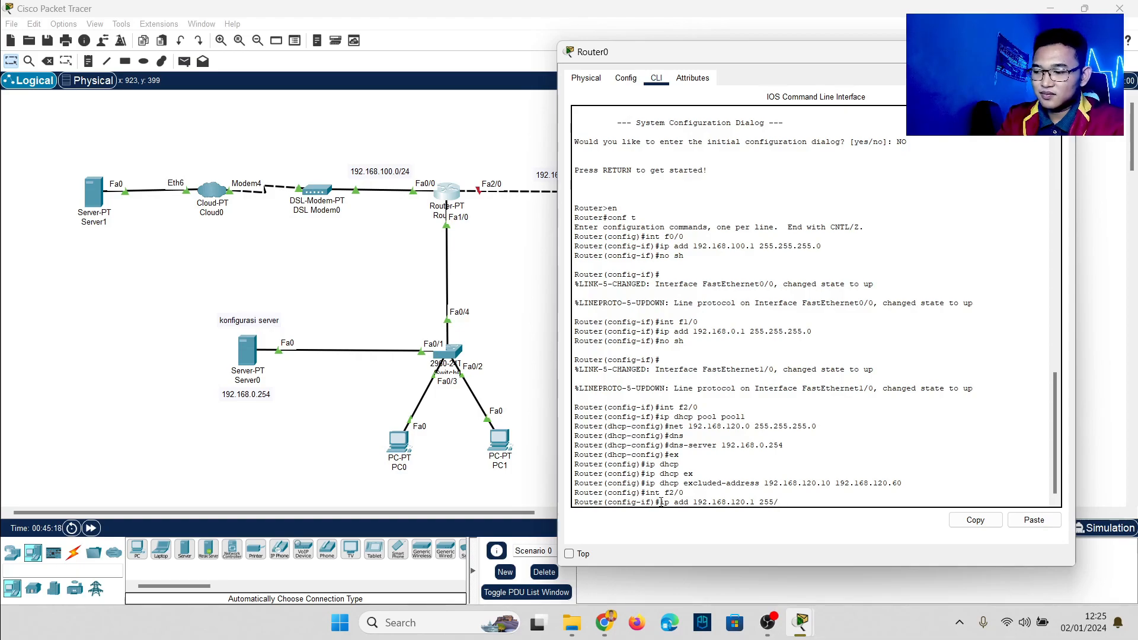
pyautogui.write('.255.255.0')
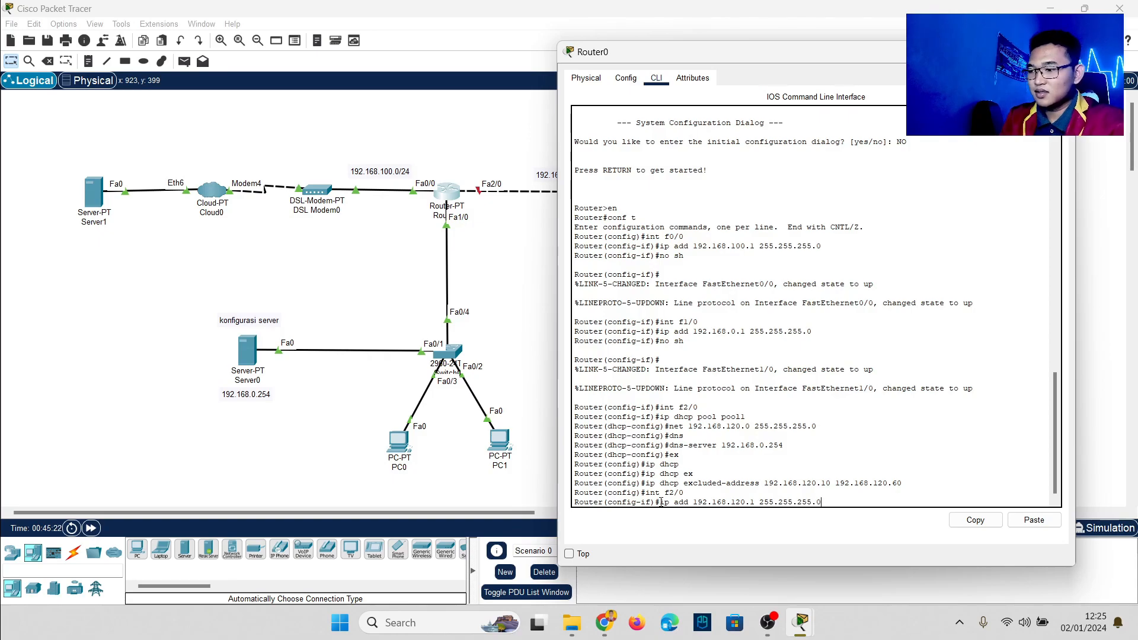
pyautogui.press('Return')
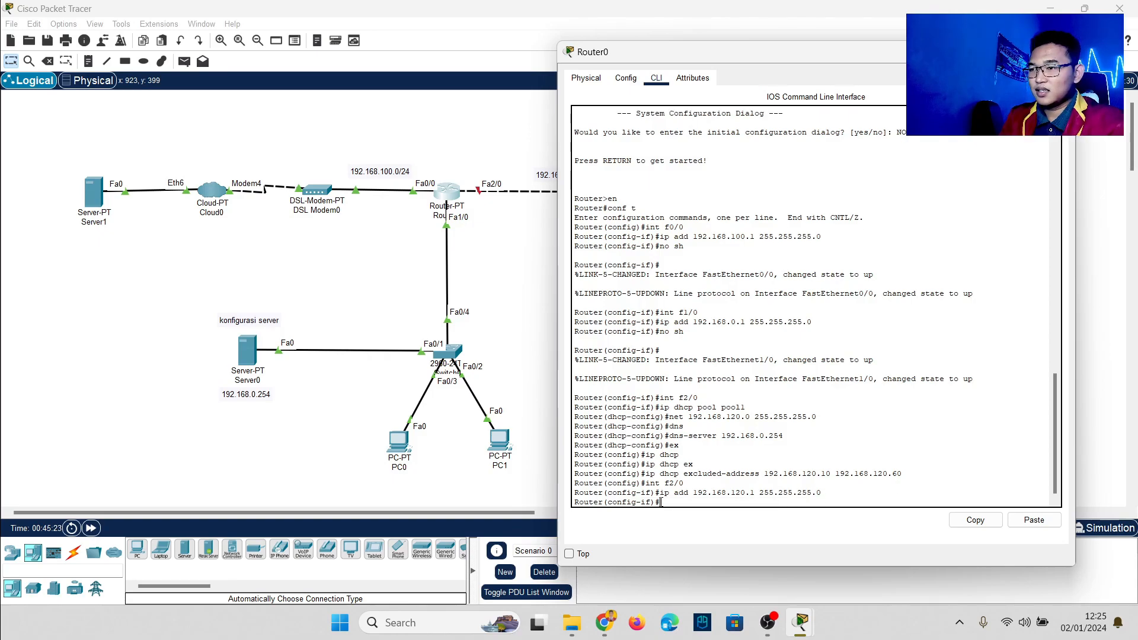
pyautogui.write('hos')
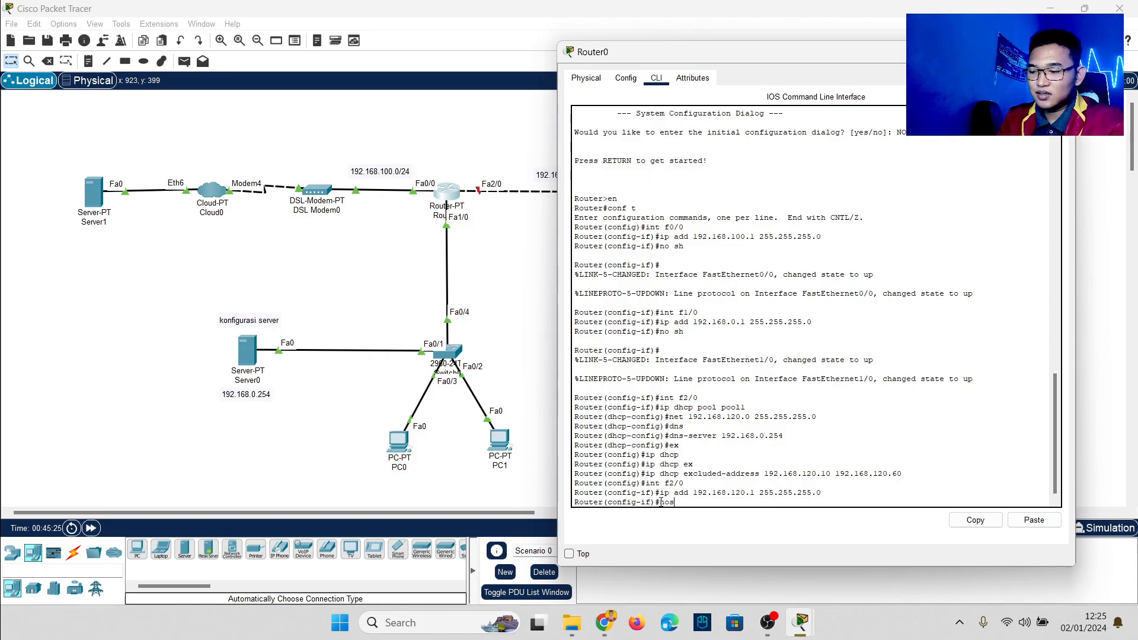
pyautogui.write('sh')
pyautogui.press('Return')
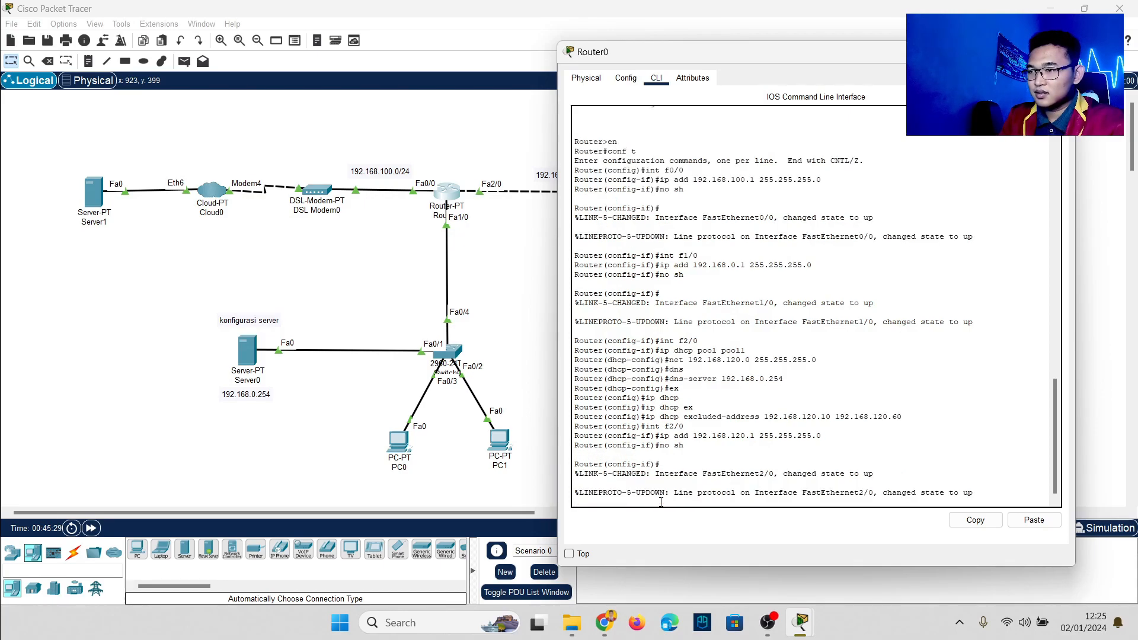
pyautogui.press('Return')
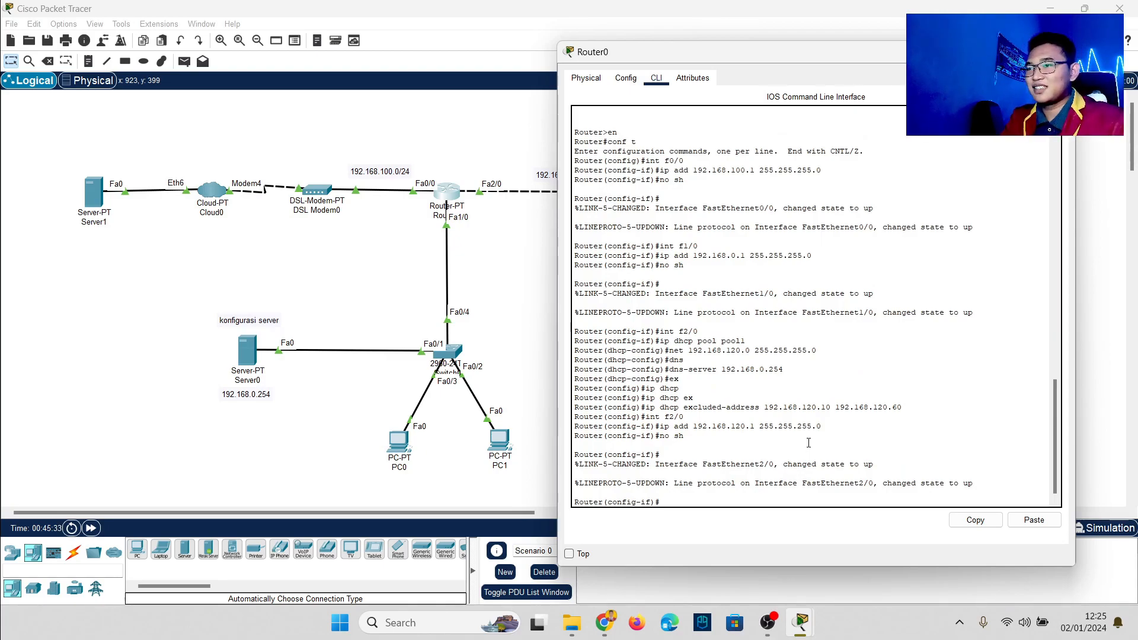
# Step: In DHCP pool pool1, set the default-router to 192.168.120.1 and exit the pool
pyautogui.write('ip')
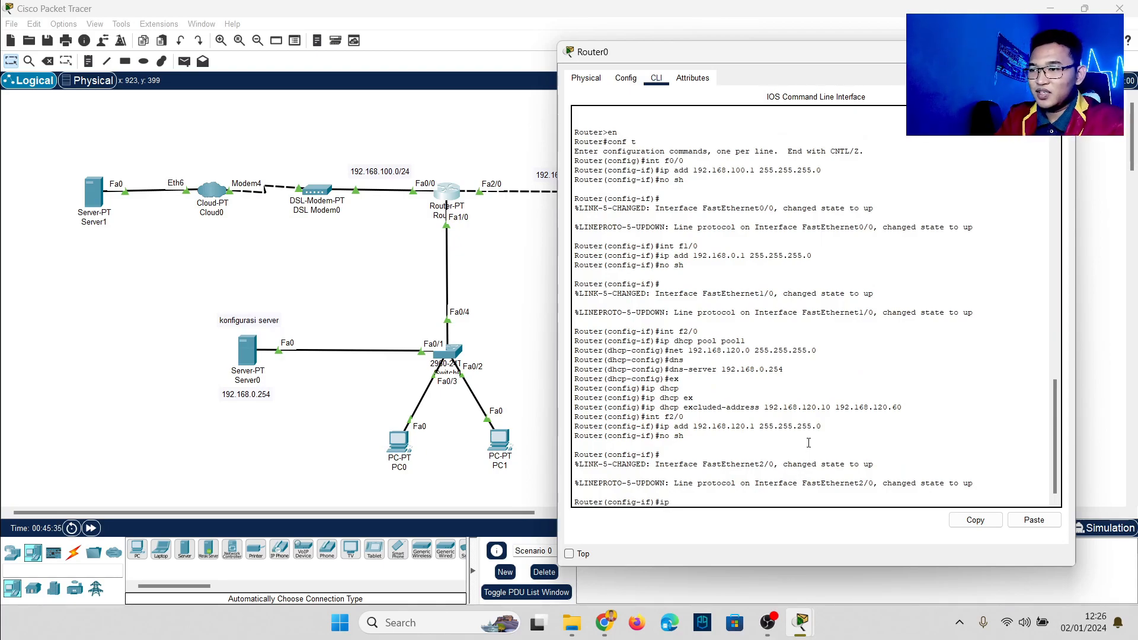
pyautogui.write(' dhcp ')
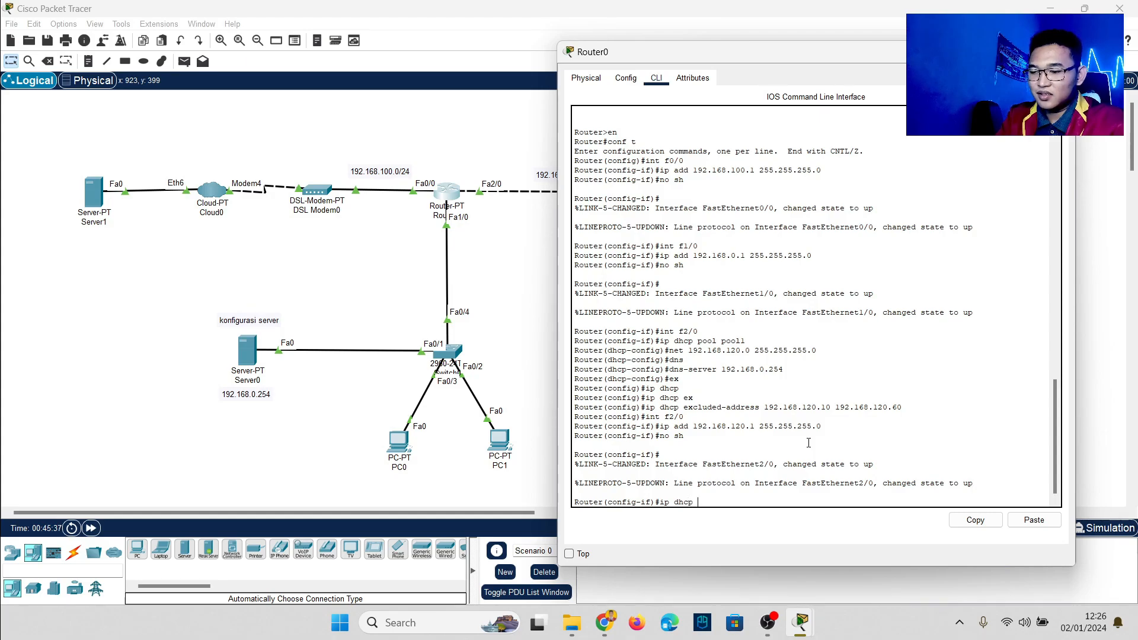
pyautogui.write('pool pooll')
pyautogui.press('Return')
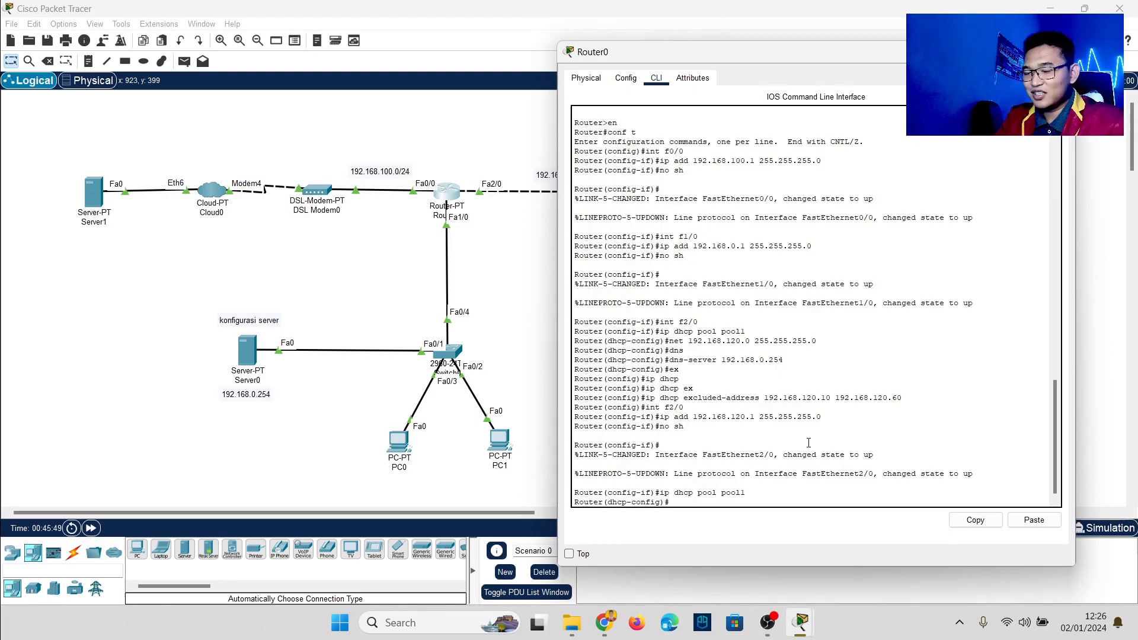
pyautogui.write('de')
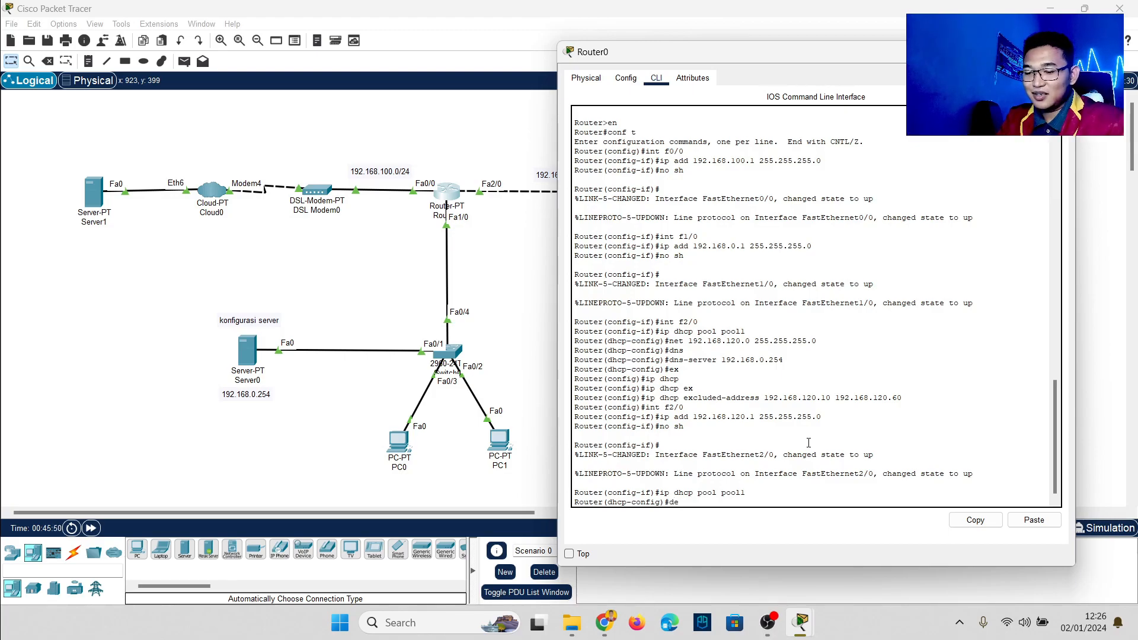
pyautogui.press('Tab')
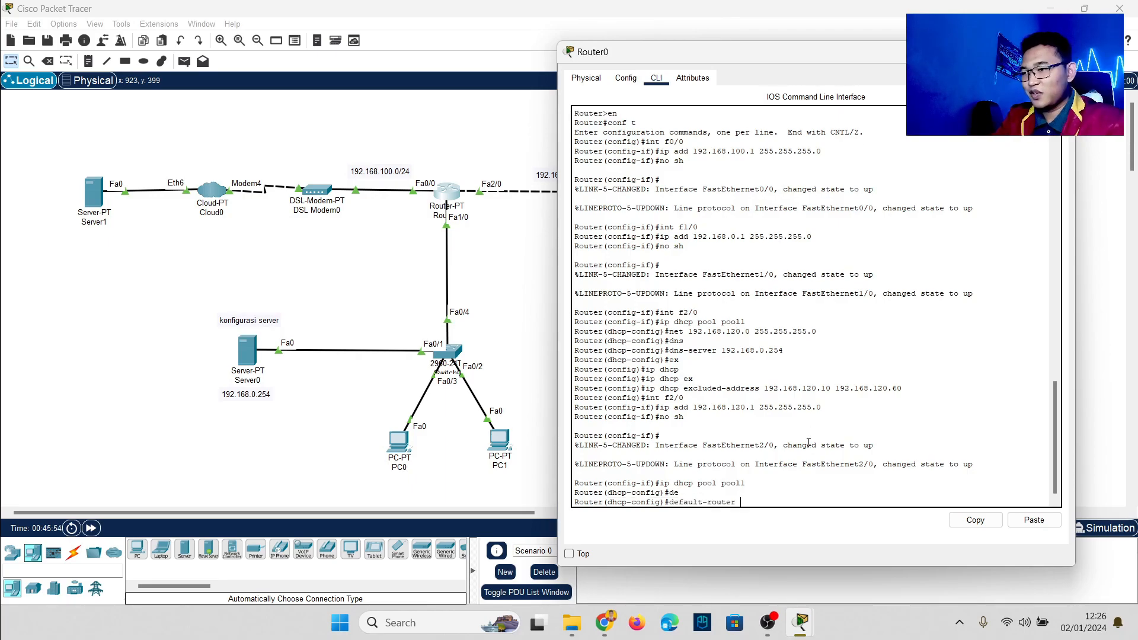
pyautogui.write('192.168.120.1')
pyautogui.press('Return')
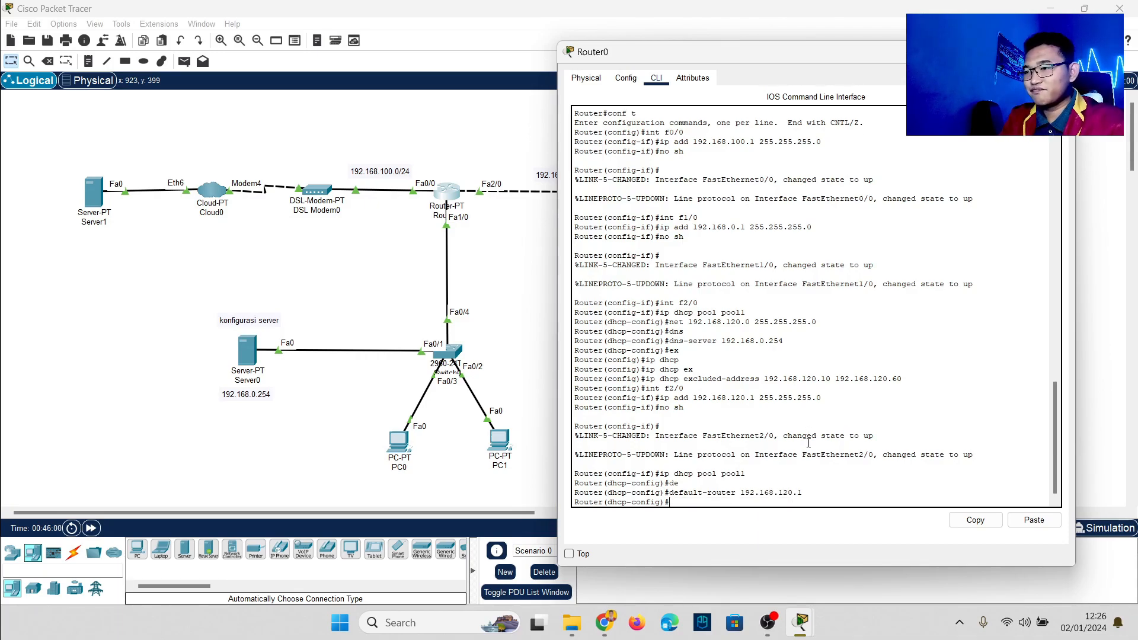
pyautogui.write('ex')
pyautogui.press('Return')
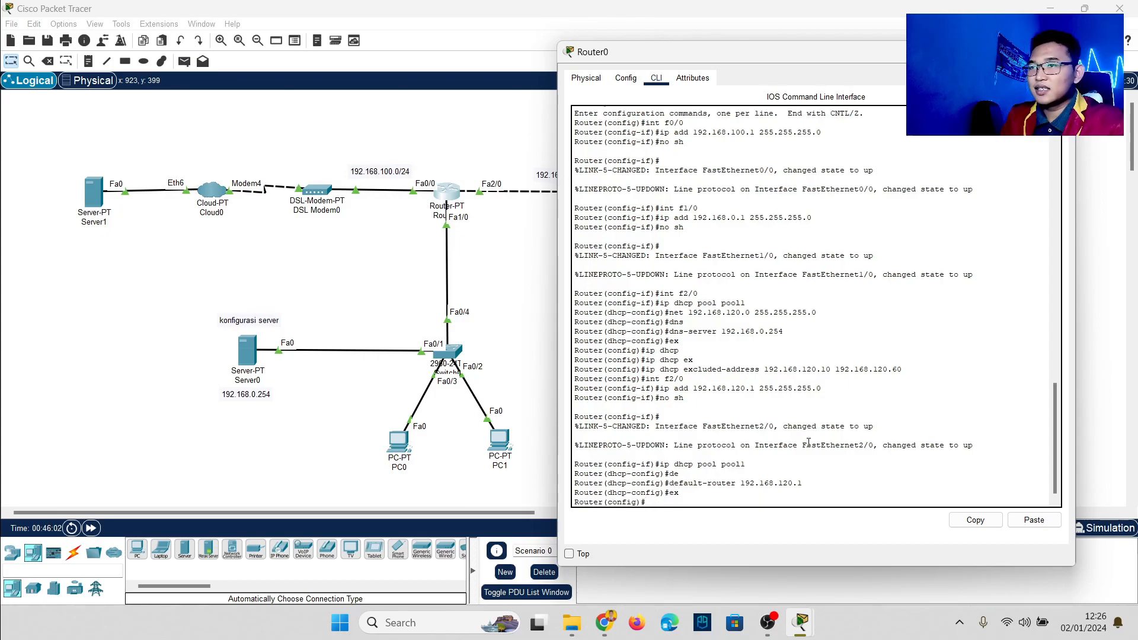
# Step: Send the Router0 console behind the topology and close PC1's browser window
pyautogui.click(479, 234)
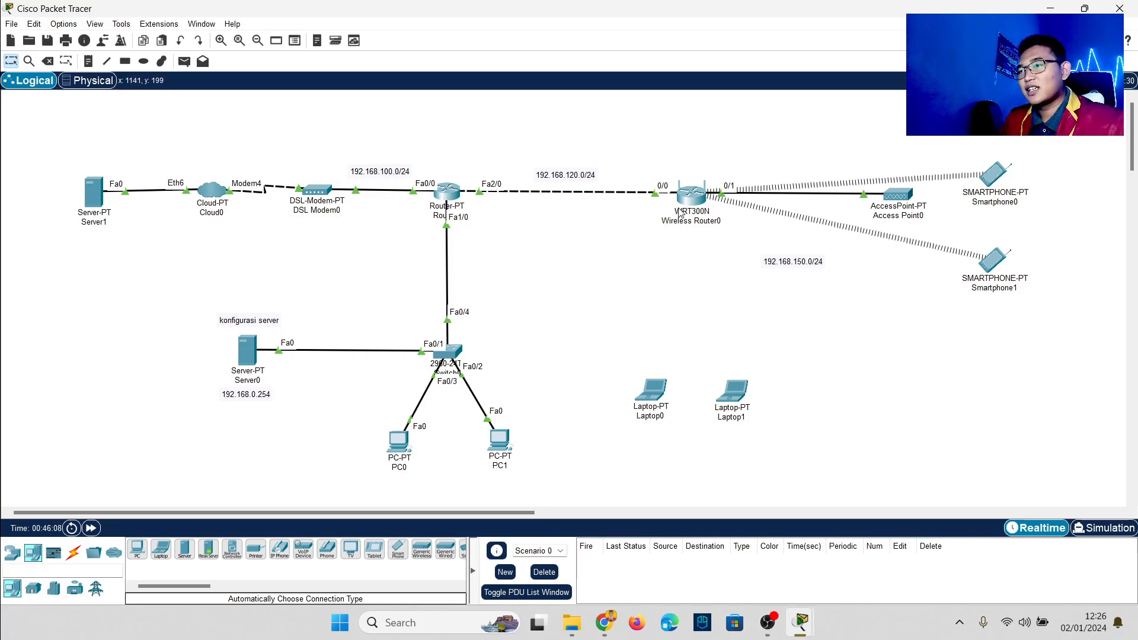
pyautogui.moveTo(692, 203)
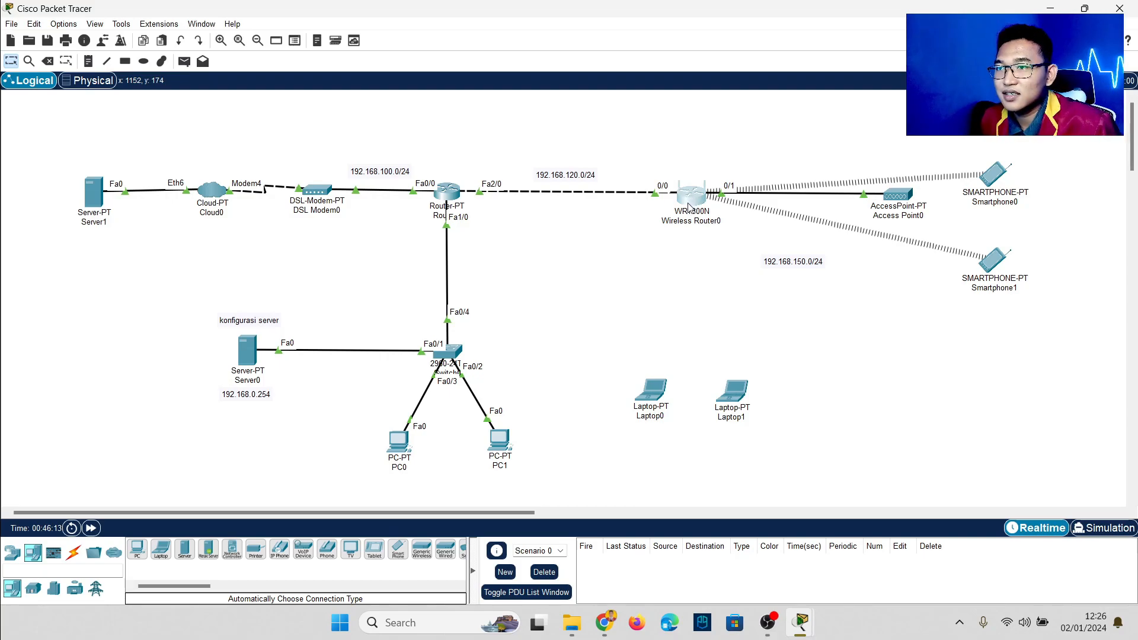
pyautogui.moveTo(800, 620)
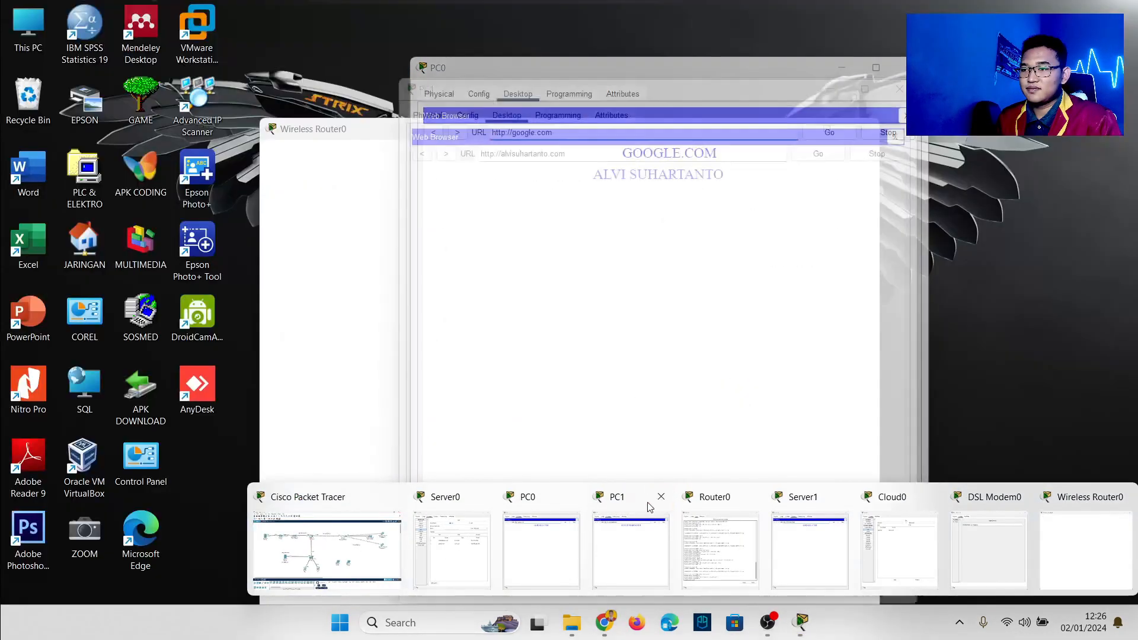
pyautogui.click(572, 497)
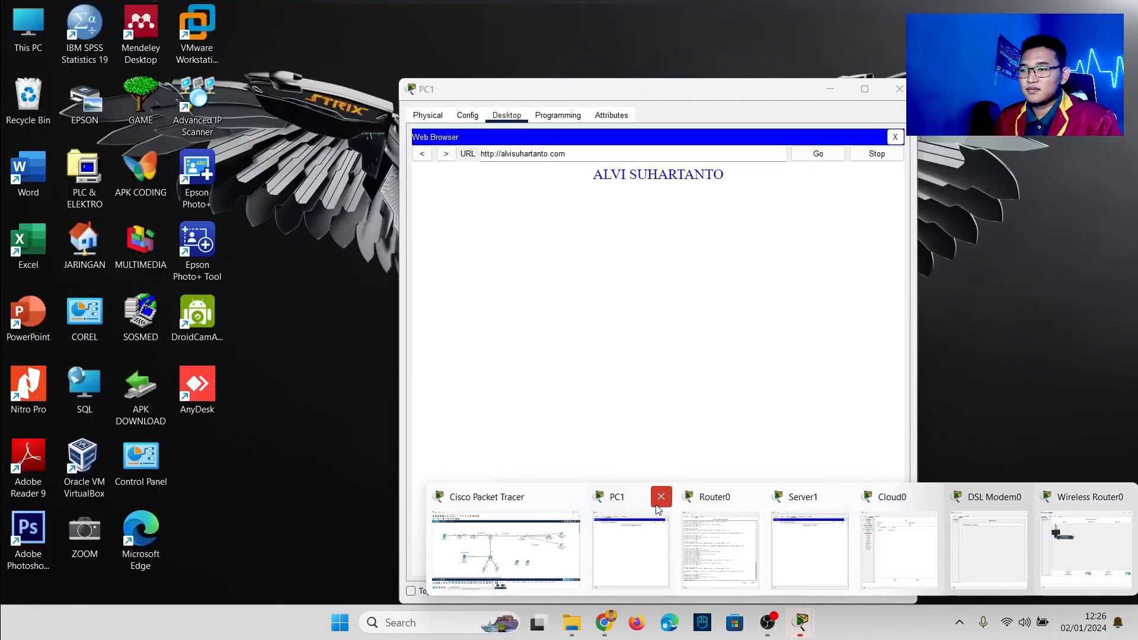
# Step: Close the PC1, Router0, Server1, Cloud0 and DSL Modem0 windows
pyautogui.click(661, 497)
pyautogui.click(723, 504)
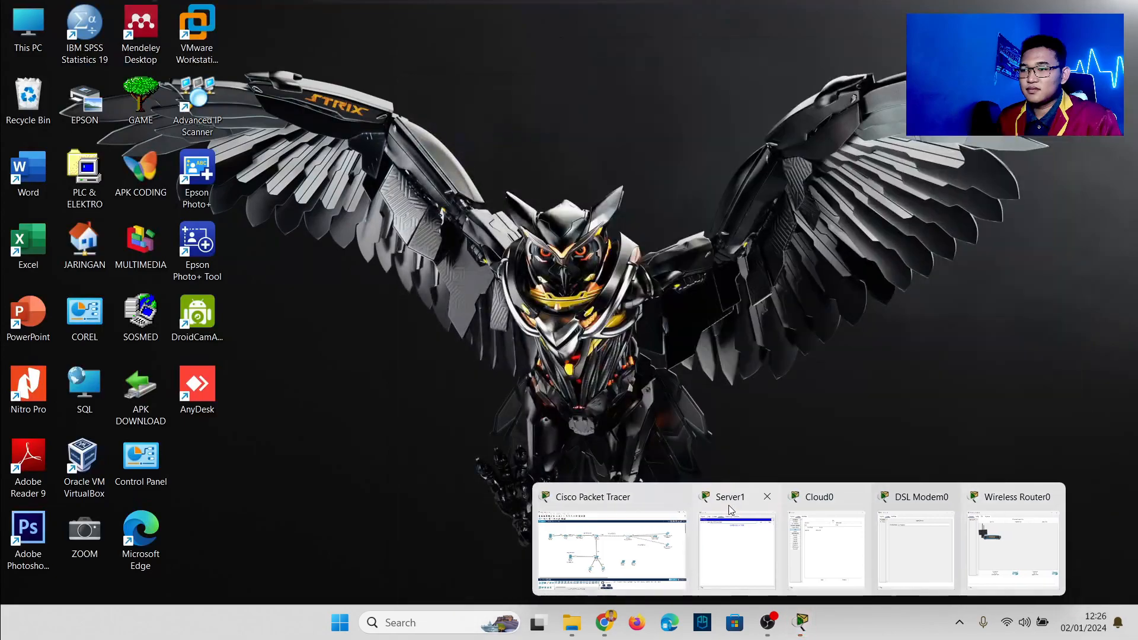
pyautogui.click(765, 500)
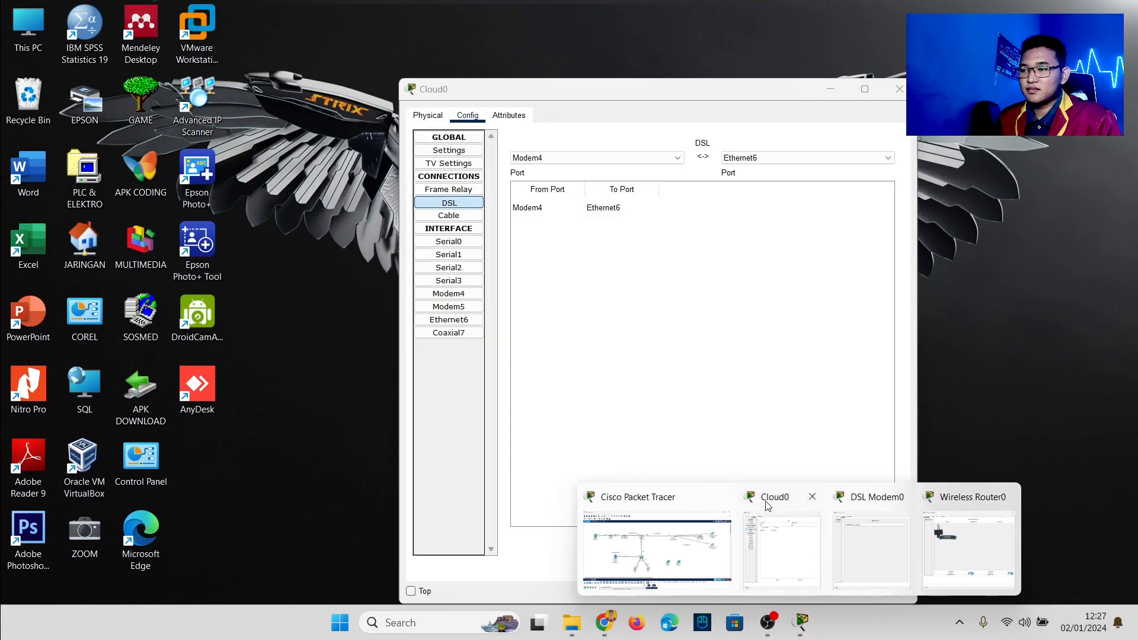
pyautogui.click(813, 497)
pyautogui.click(853, 498)
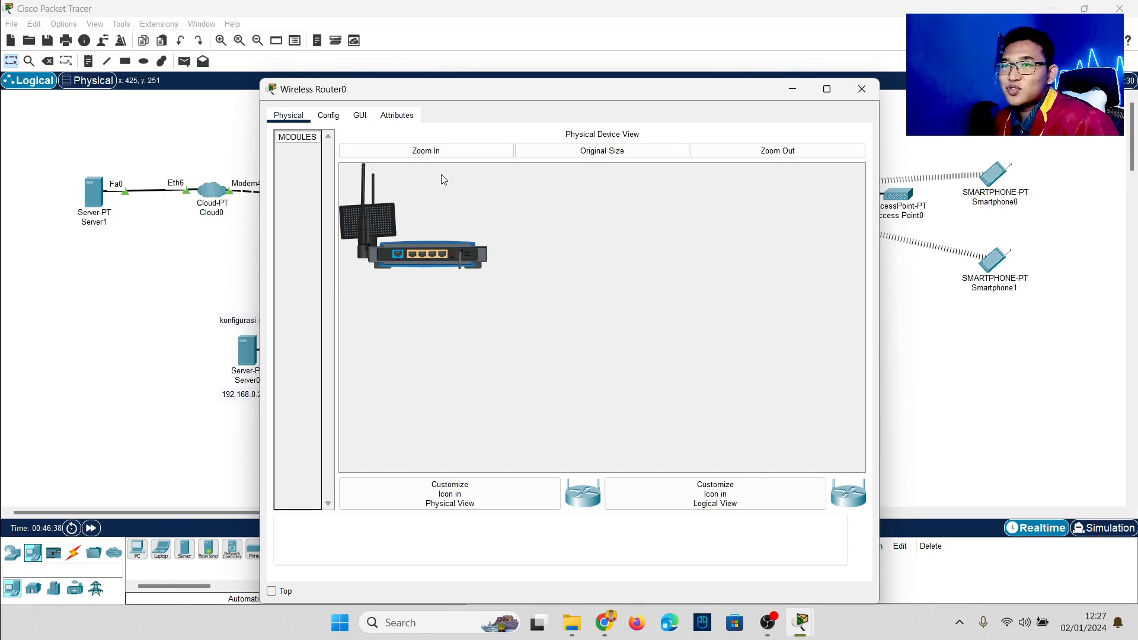
# Step: Confirm Wireless Router0's Internet connection stays set to DHCP
pyautogui.click(334, 120)
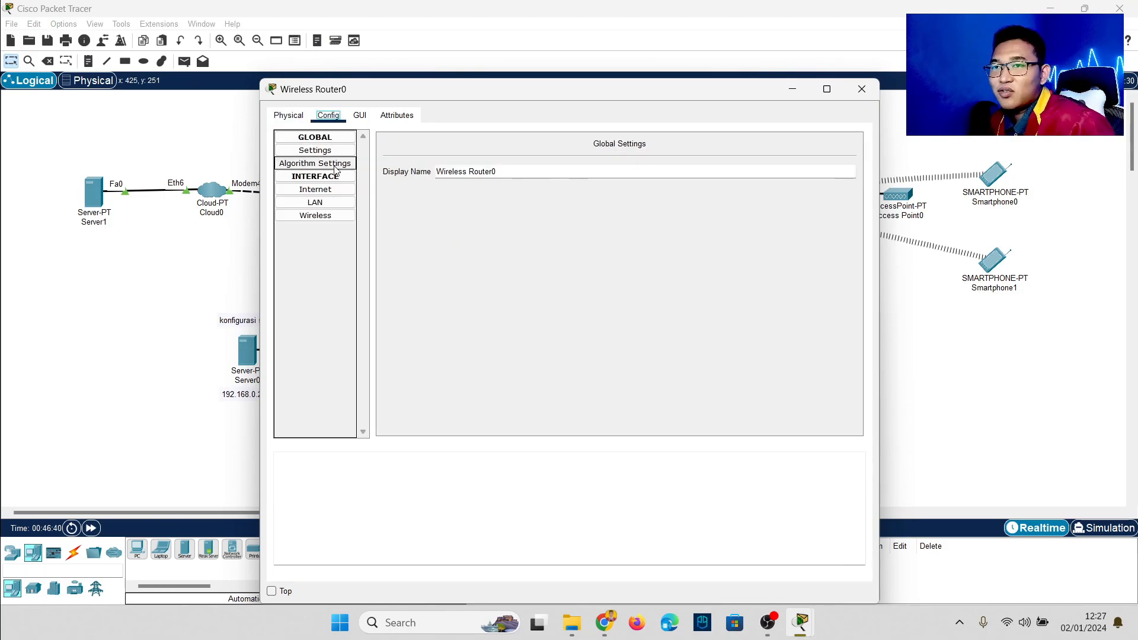
pyautogui.click(337, 192)
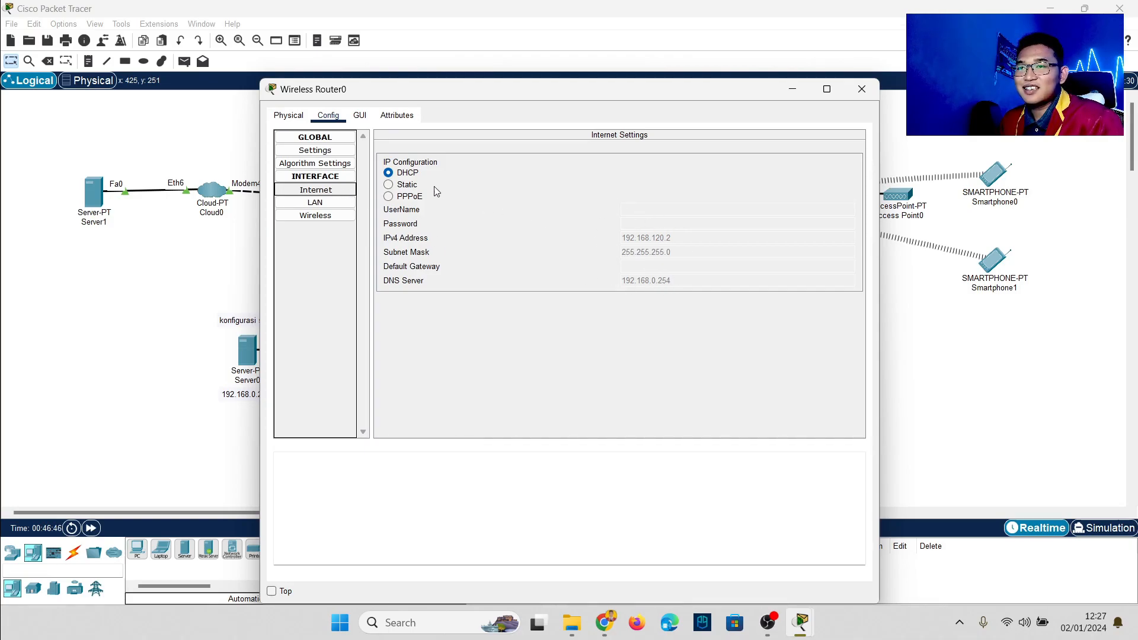
pyautogui.click(409, 185)
pyautogui.click(392, 172)
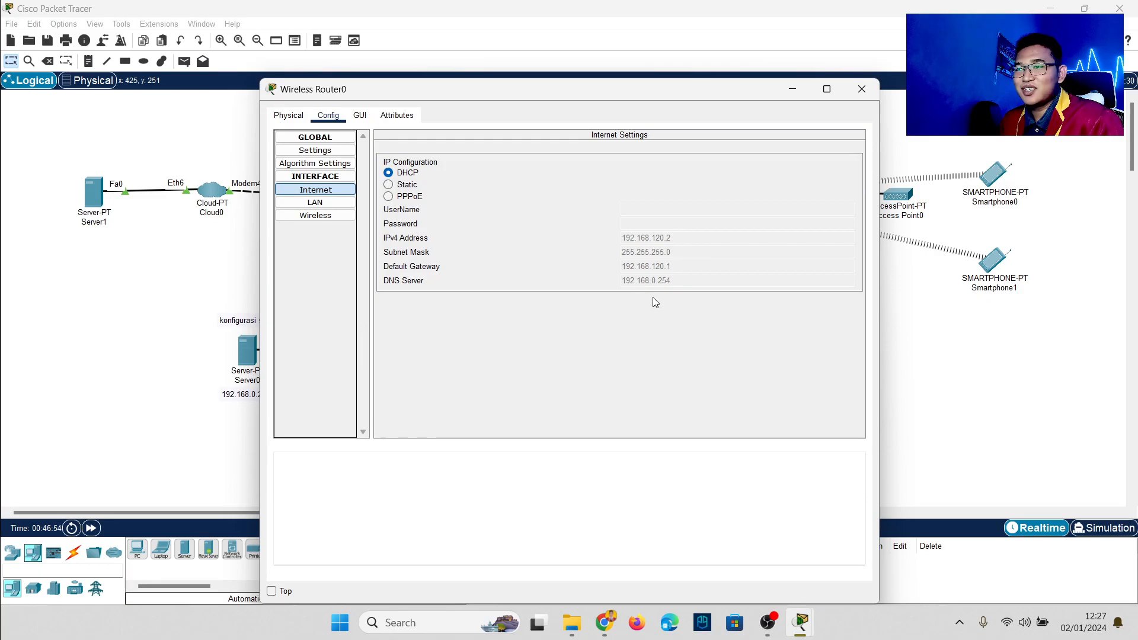
# Step: Change Wireless Router0's LAN IPv4 address to 192.168.150.1
pyautogui.click(354, 205)
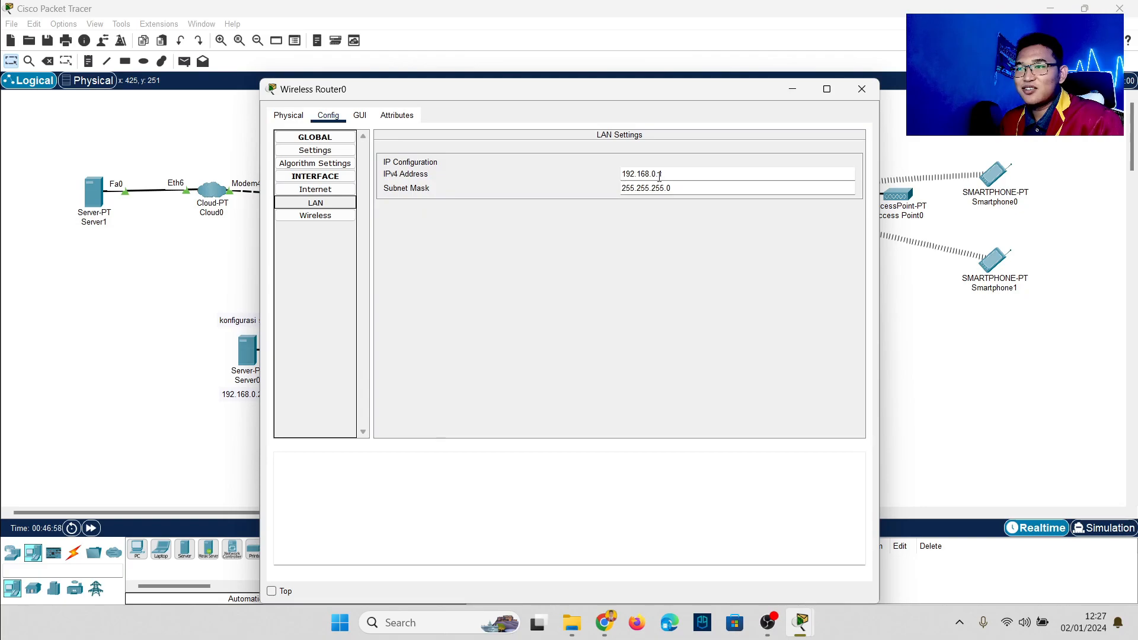
pyautogui.moveTo(590, 93); pyautogui.dragTo(378, 82)
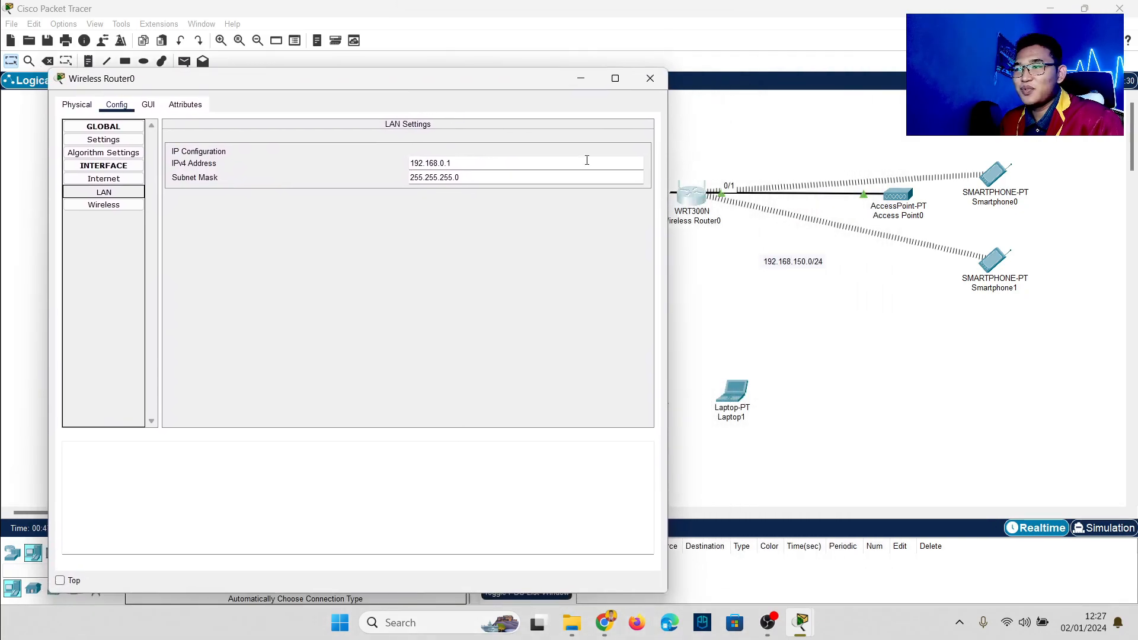
pyautogui.doubleClick(441, 158)
pyautogui.write('150')
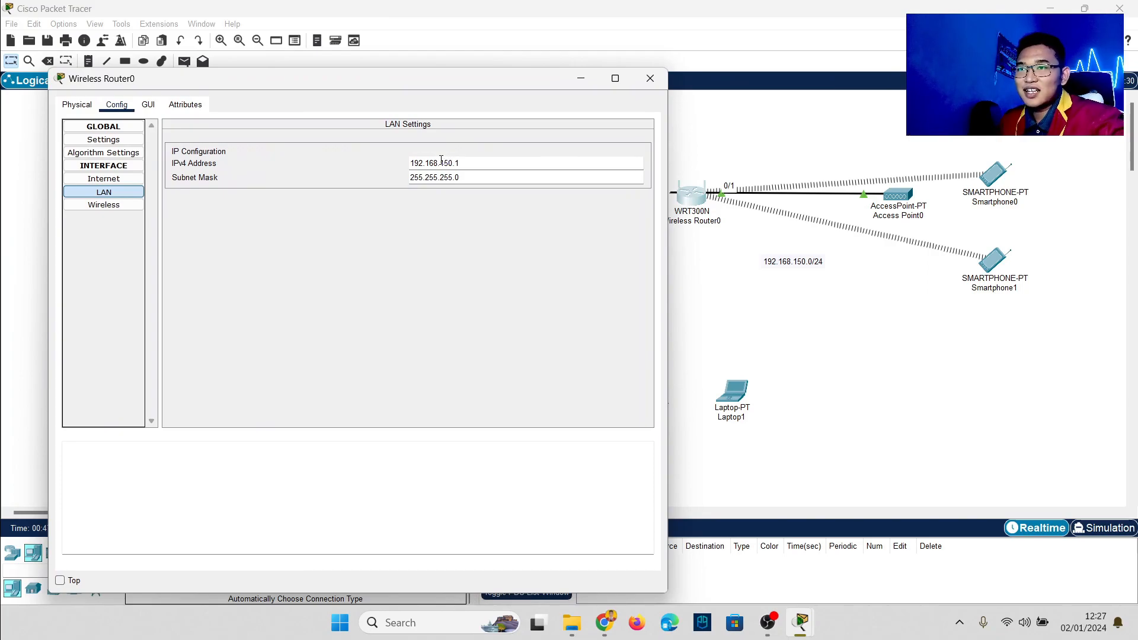
pyautogui.click(105, 204)
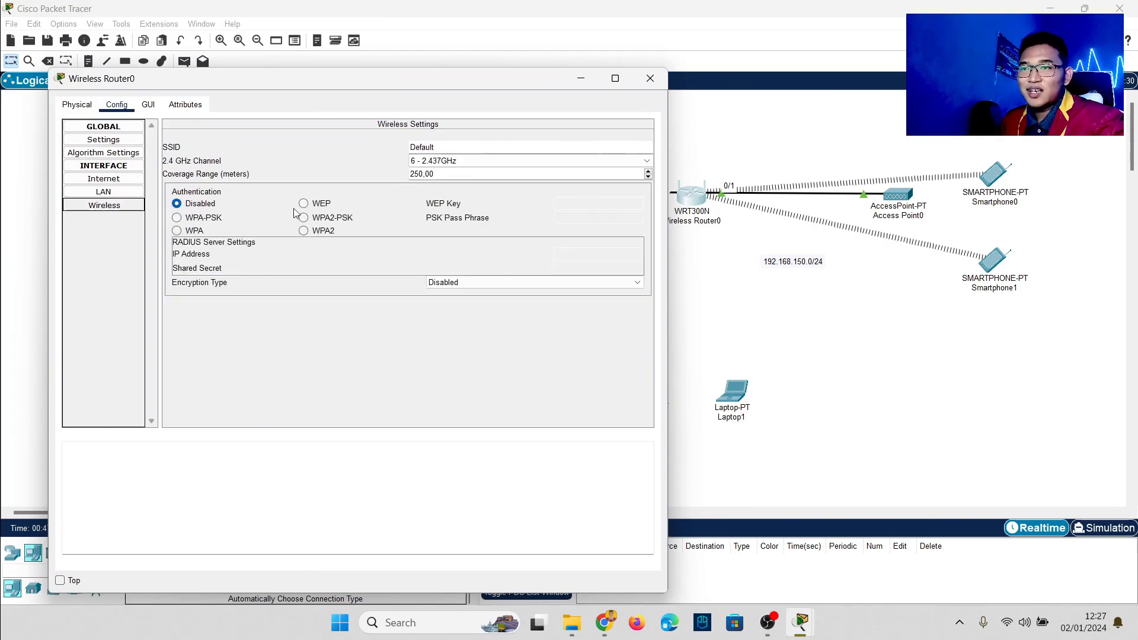
# Step: Rename the SSID to alvi, secure it with WPA2-PSK and a pass phrase, and close the router
pyautogui.doubleClick(448, 147)
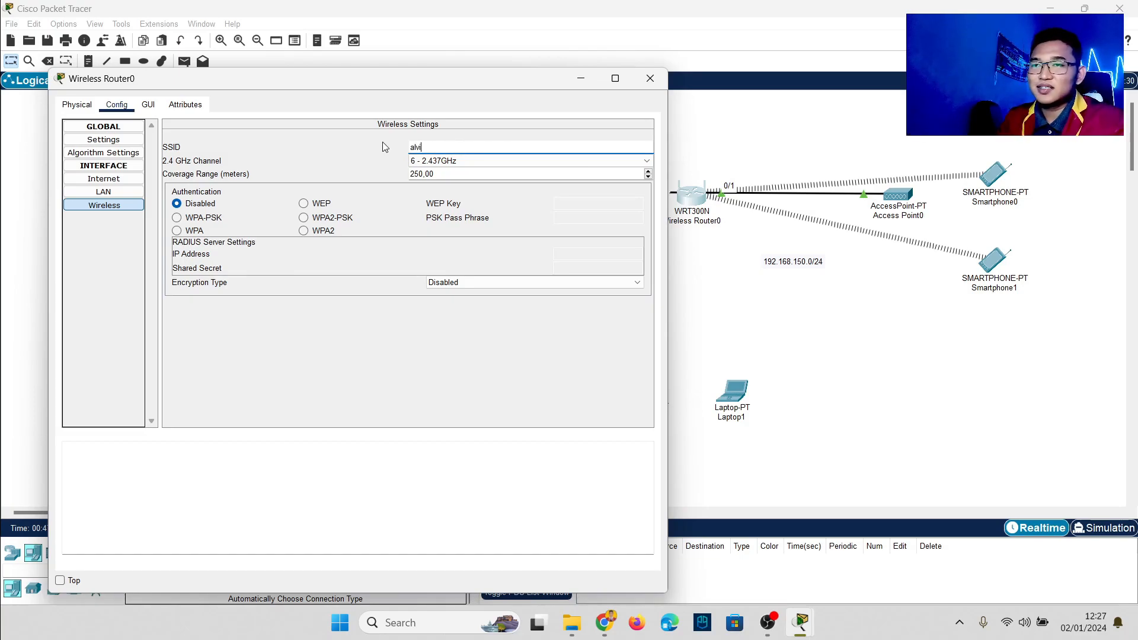
pyautogui.click(346, 219)
pyautogui.click(578, 219)
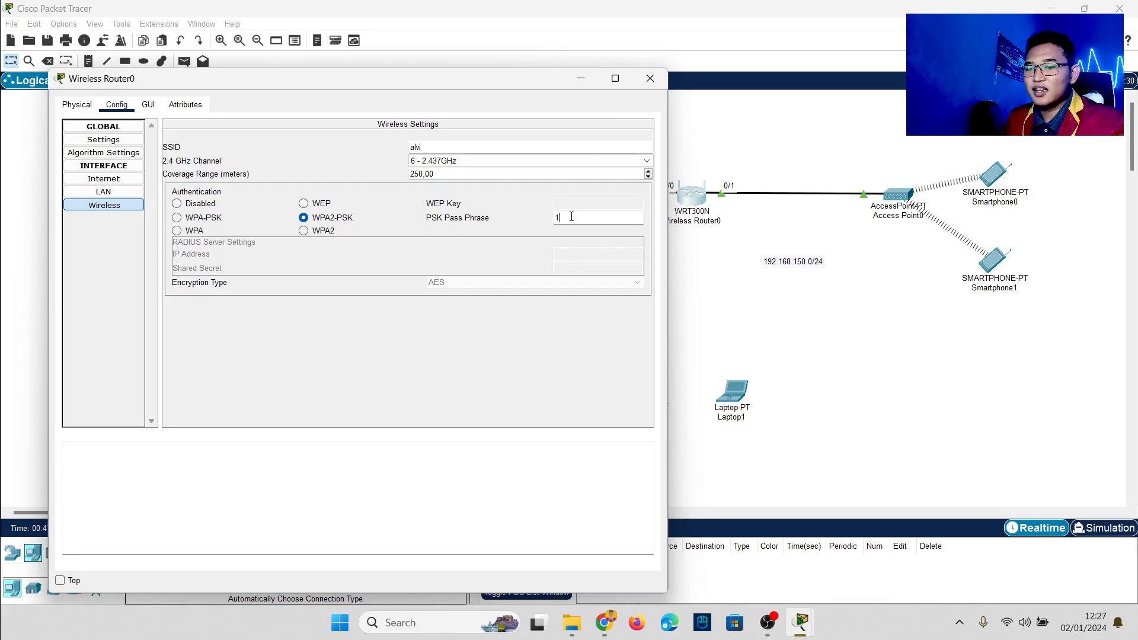
pyautogui.write('12345678')
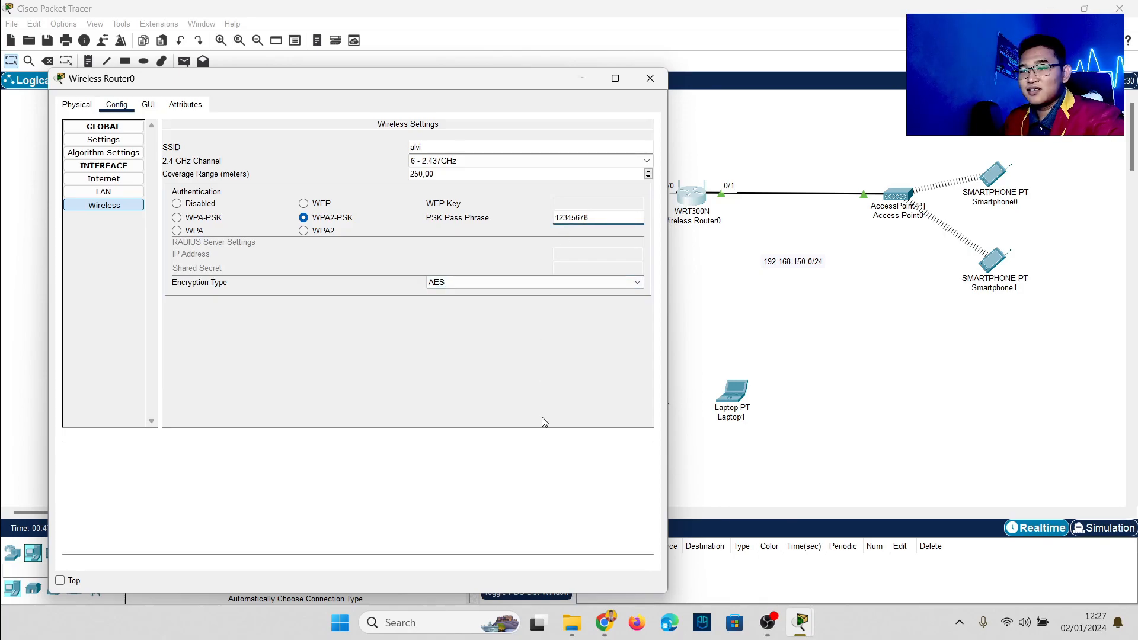
pyautogui.click(773, 353)
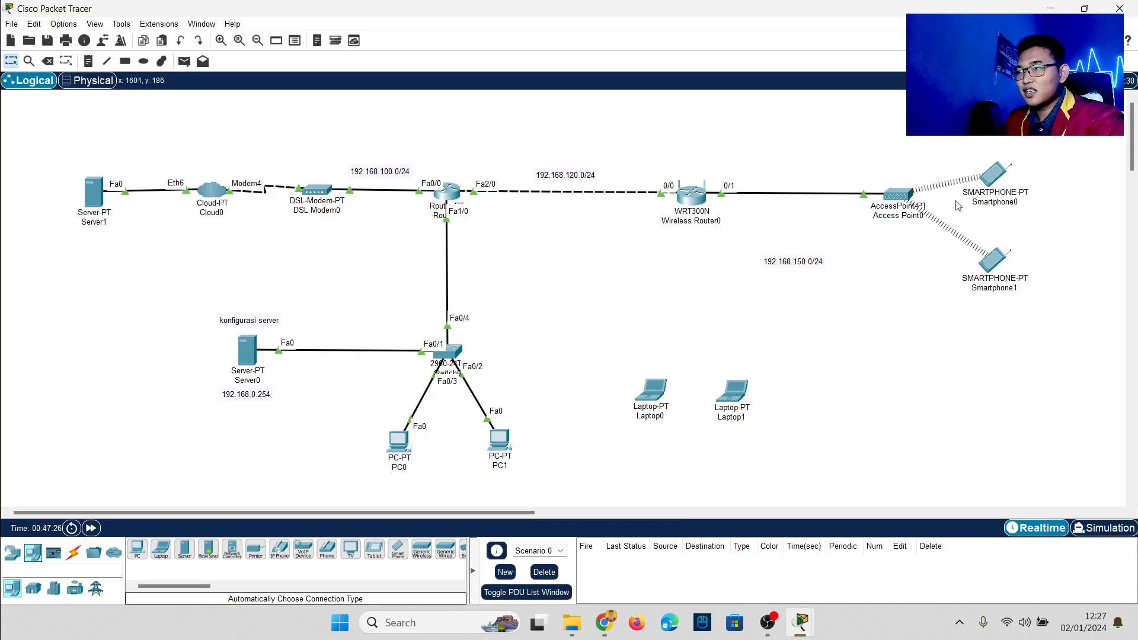
# Step: Swap Laptop0's wireless card for a WPC300N module and power it back on
pyautogui.moveTo(863, 158); pyautogui.dragTo(1037, 309)
pyautogui.click(1028, 345)
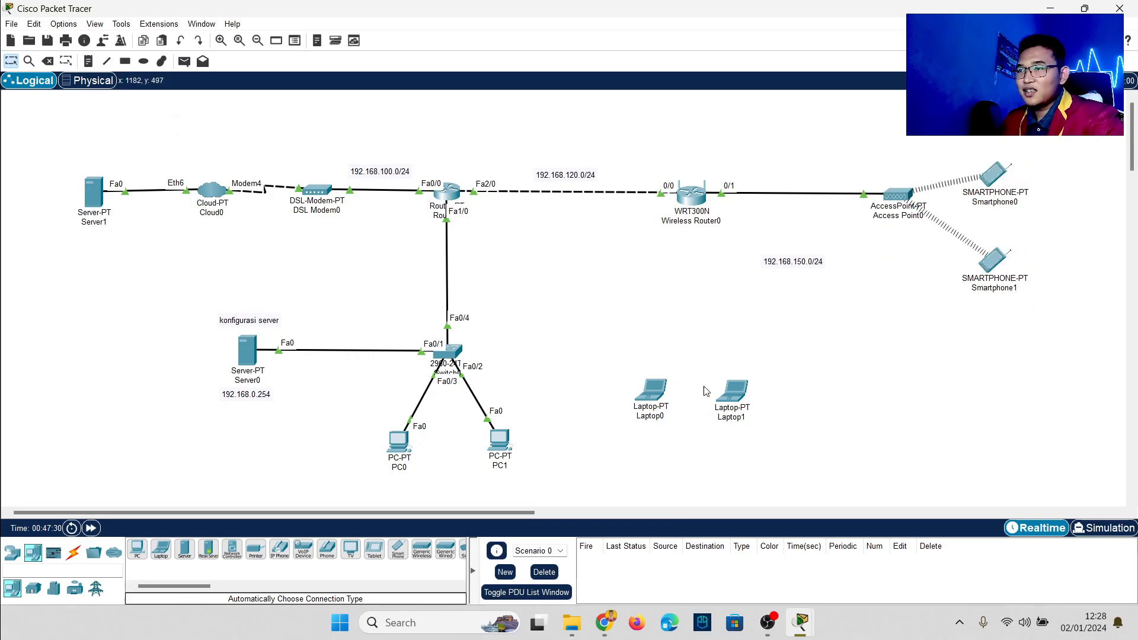
pyautogui.moveTo(658, 399)
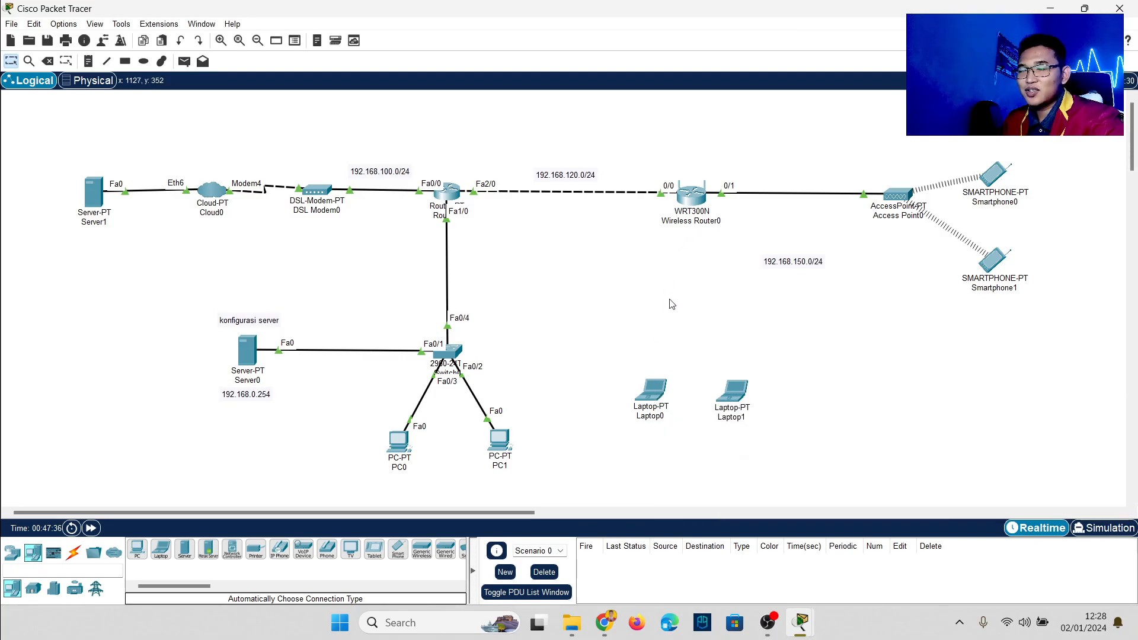
pyautogui.click(651, 390)
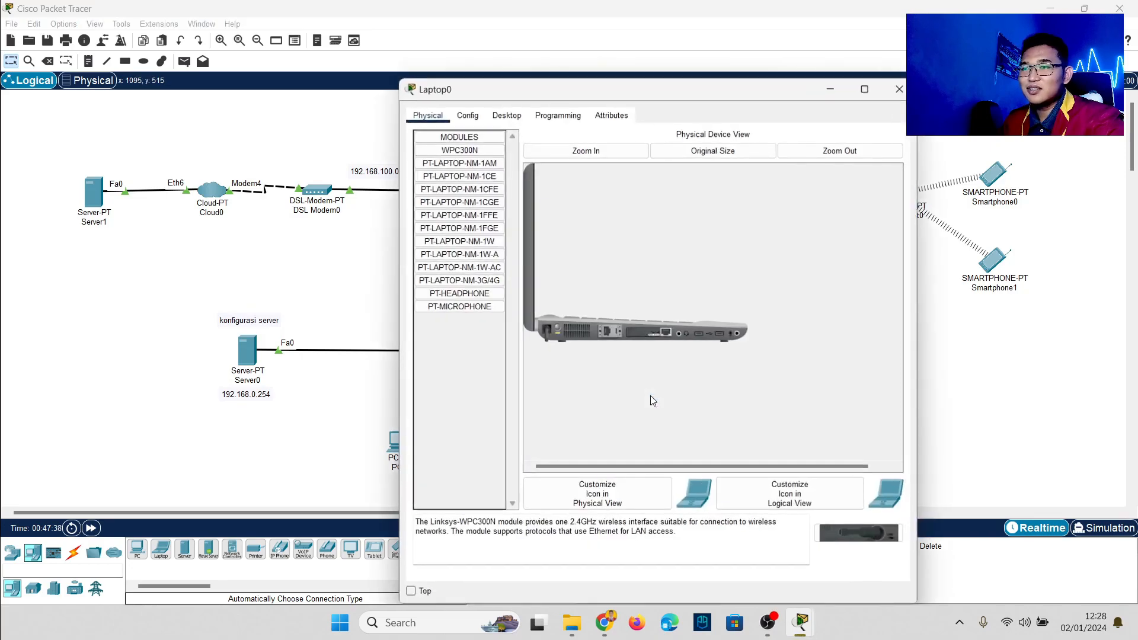
pyautogui.moveTo(631, 336); pyautogui.dragTo(470, 390)
pyautogui.moveTo(836, 533); pyautogui.dragTo(650, 337)
pyautogui.click(556, 327)
pyautogui.click(945, 419)
# Step: Refit Laptop1 with the WPC300N wireless module and close its window
pyautogui.click(735, 397)
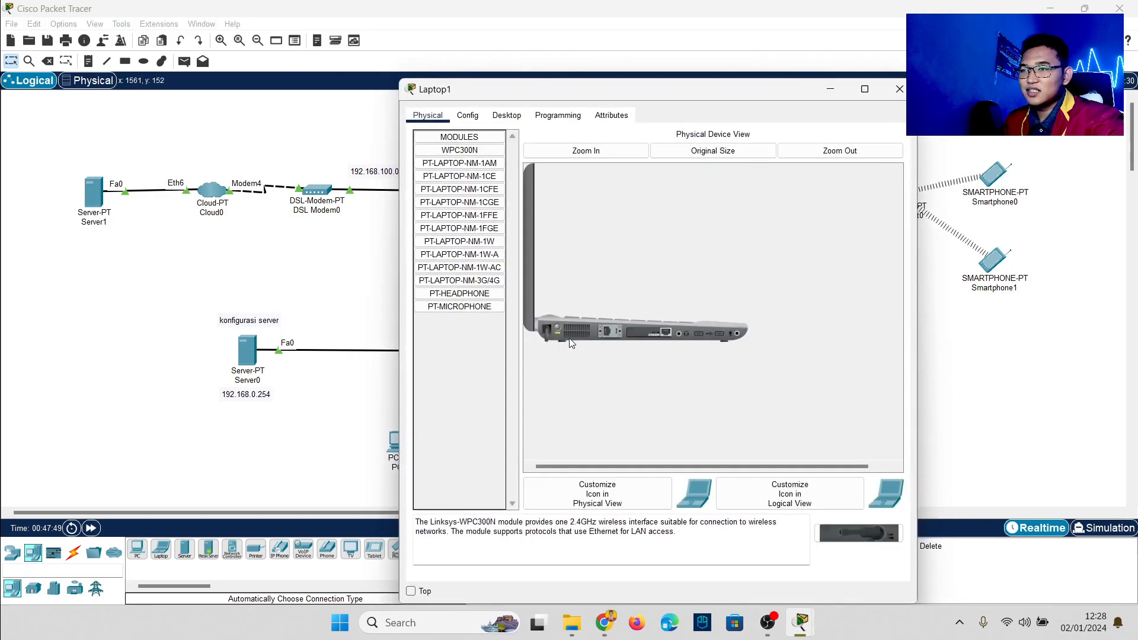
pyautogui.moveTo(650, 333); pyautogui.dragTo(460, 381)
pyautogui.moveTo(852, 540); pyautogui.dragTo(648, 341)
pyautogui.moveTo(852, 534); pyautogui.dragTo(620, 343)
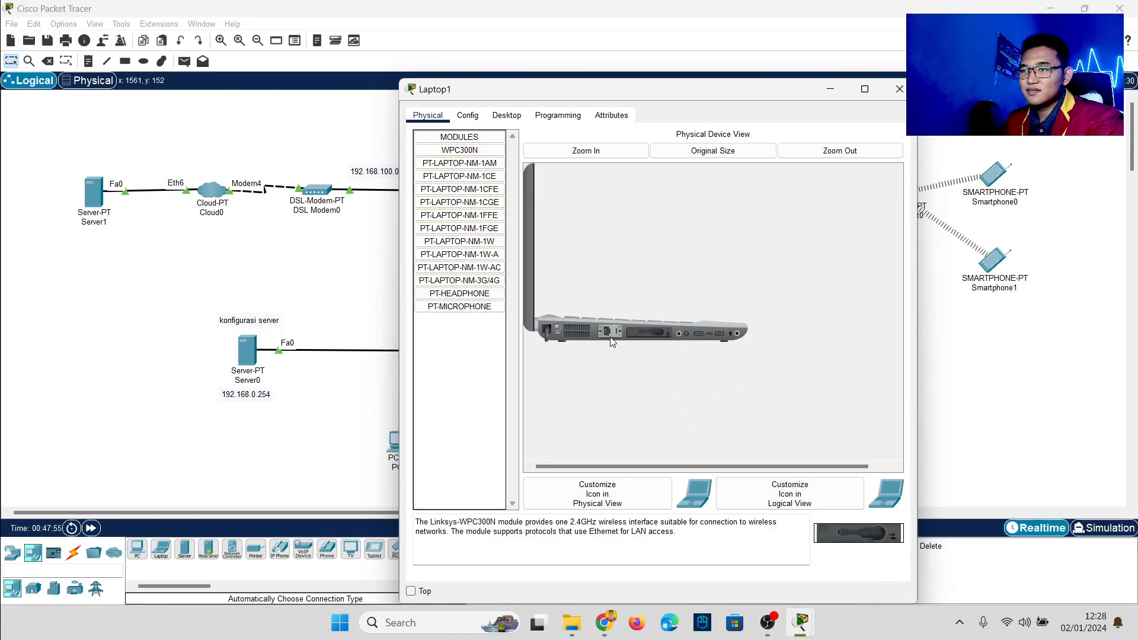
pyautogui.click(989, 407)
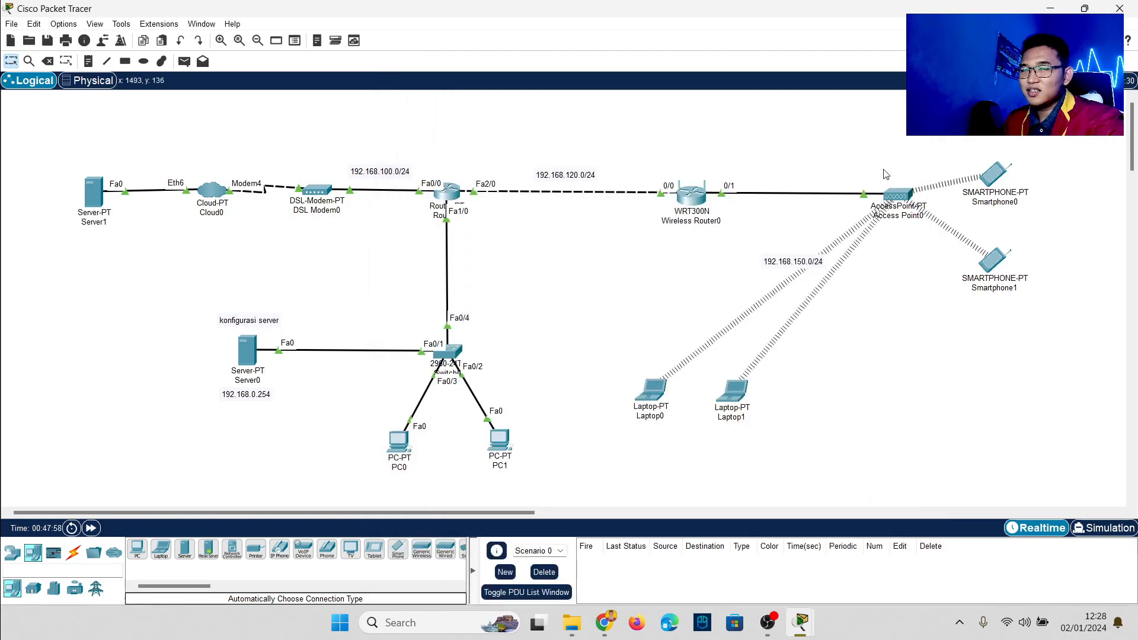
pyautogui.moveTo(909, 202)
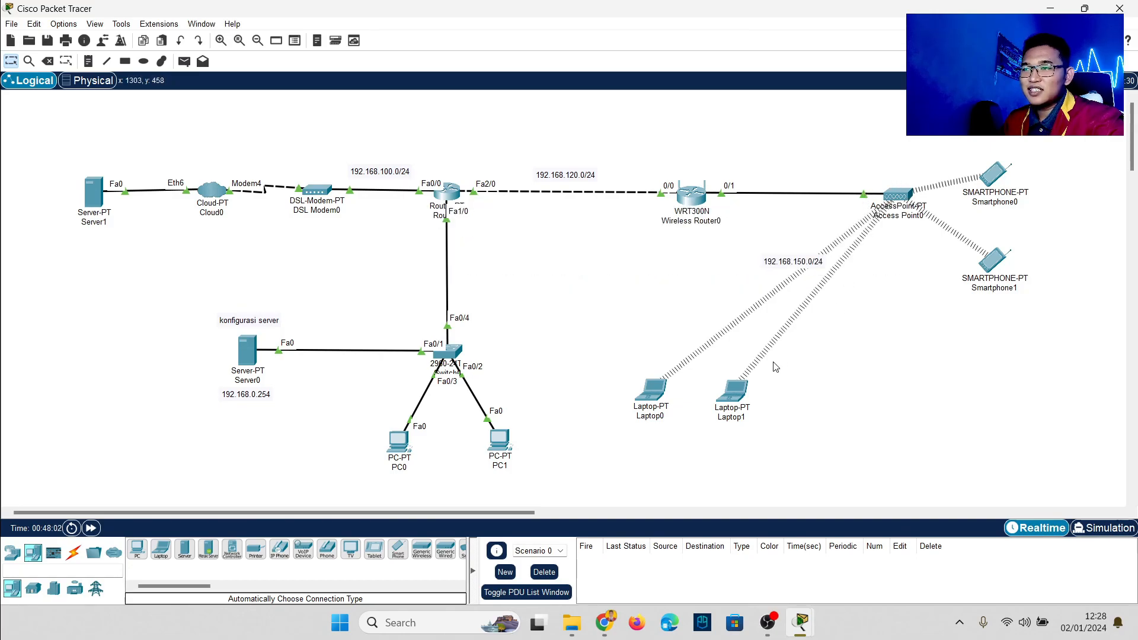
# Step: Connect Laptop0 to the router's new WPA2 network using the pre-shared key
pyautogui.click(639, 391)
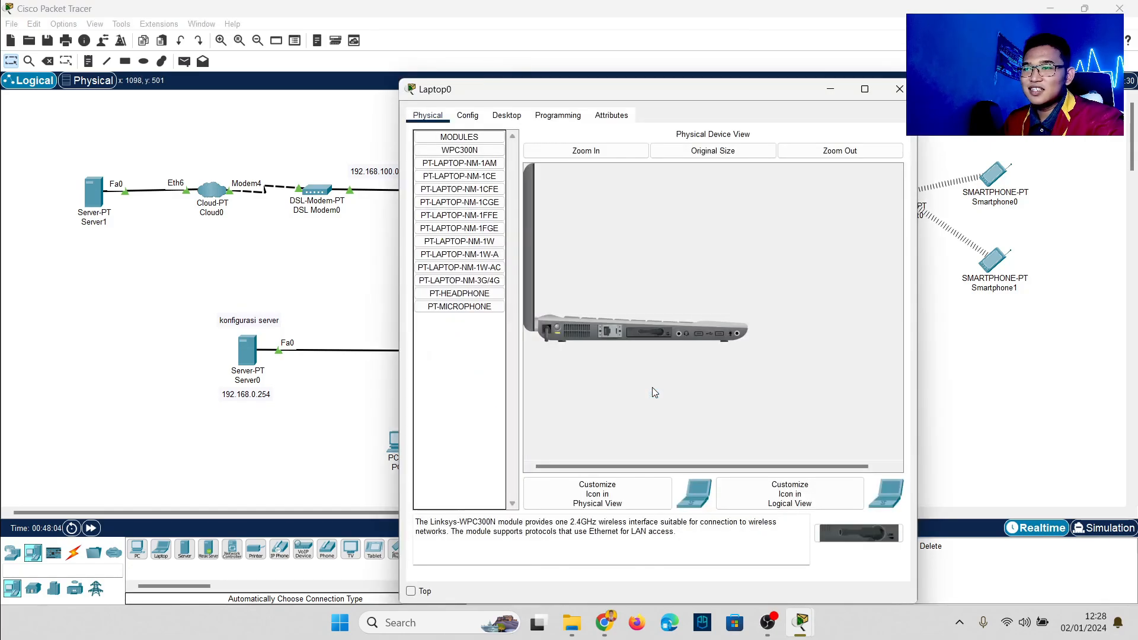
pyautogui.click(507, 115)
pyautogui.click(476, 287)
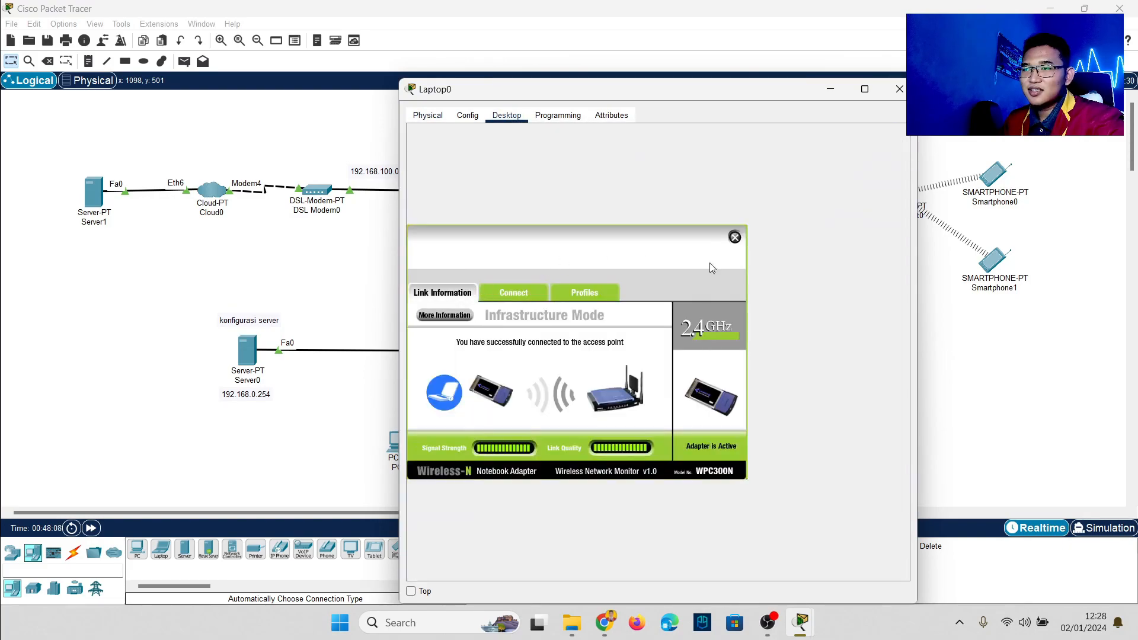
pyautogui.click(514, 293)
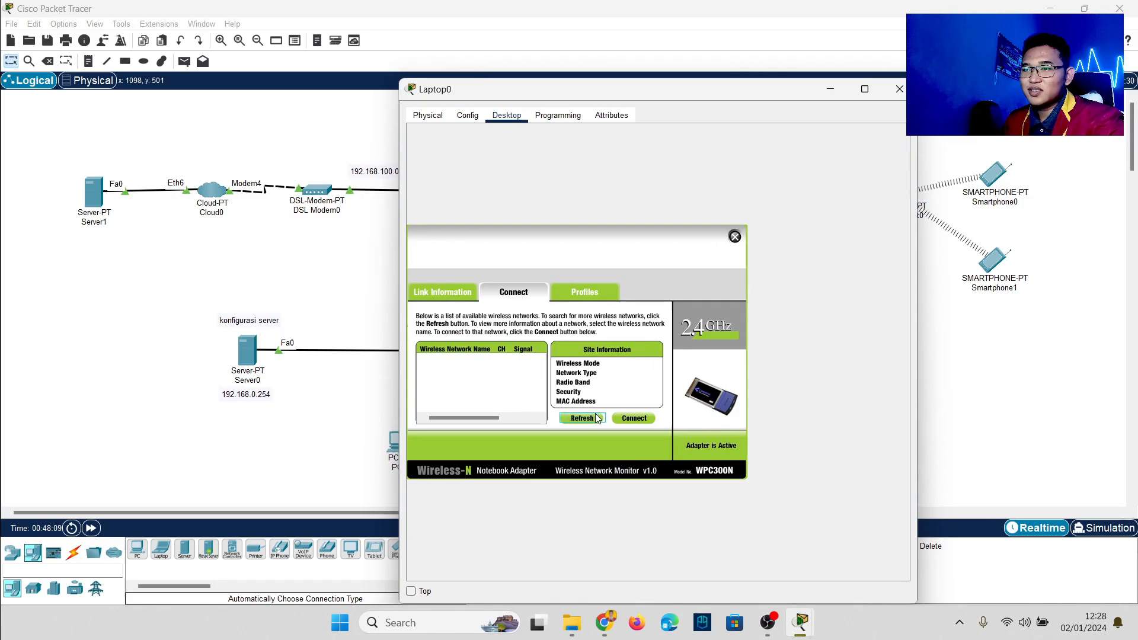
pyautogui.click(448, 369)
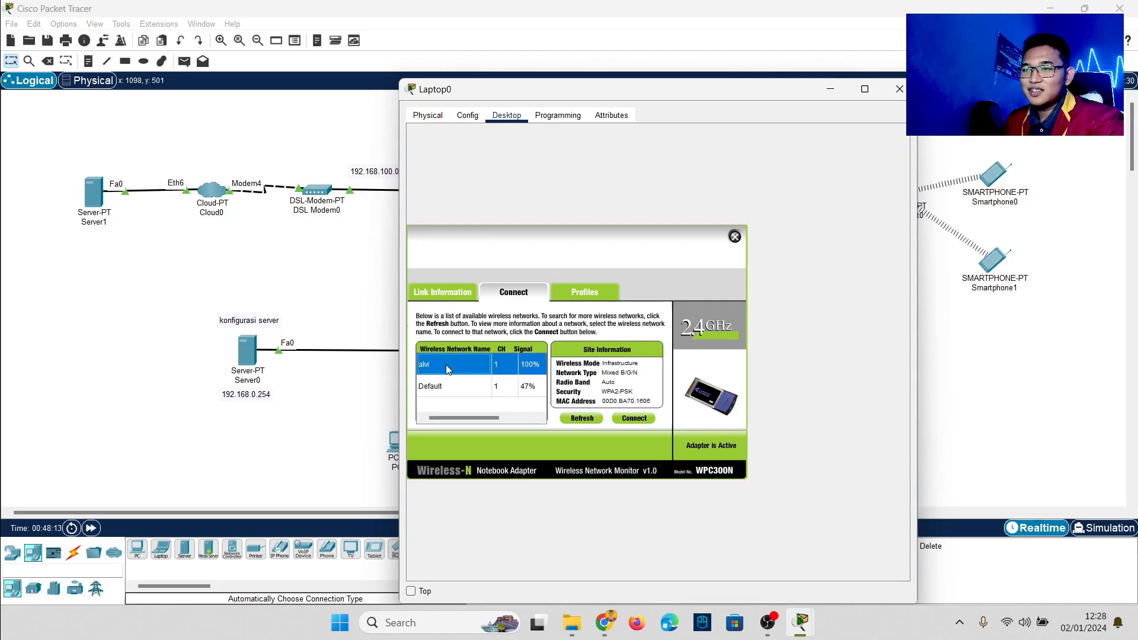
pyautogui.click(636, 419)
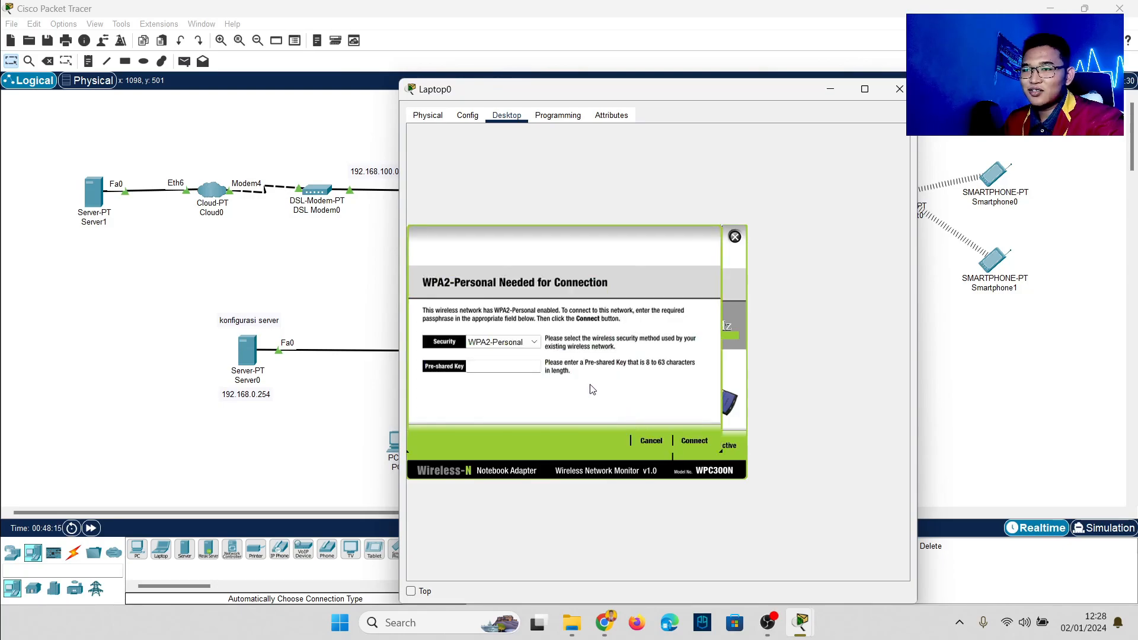
pyautogui.write('1234')
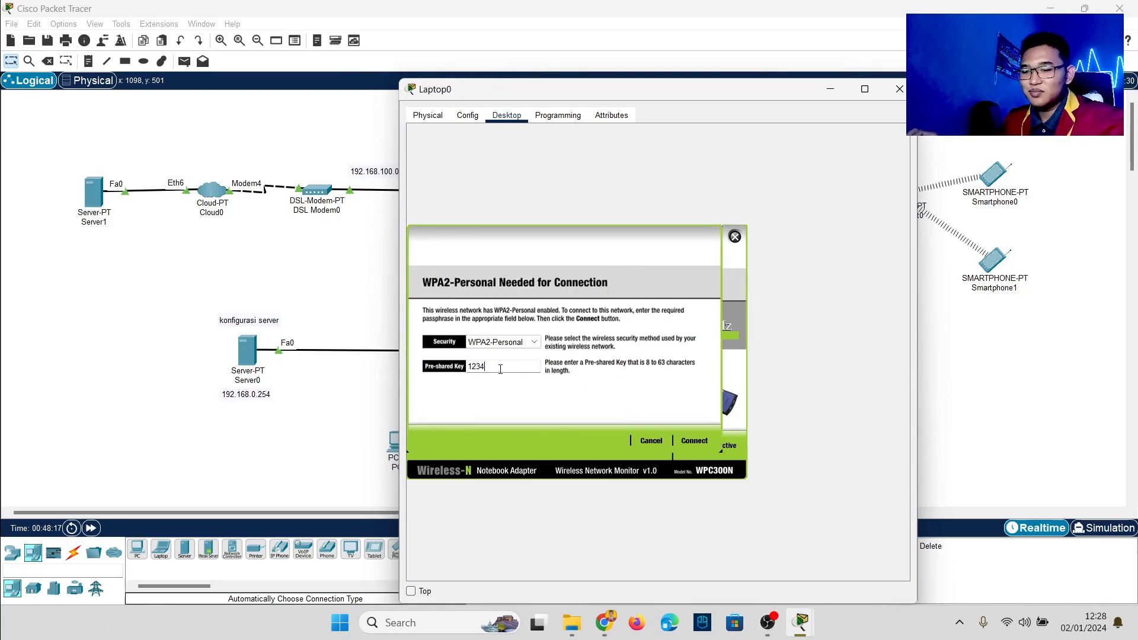
pyautogui.write('5678')
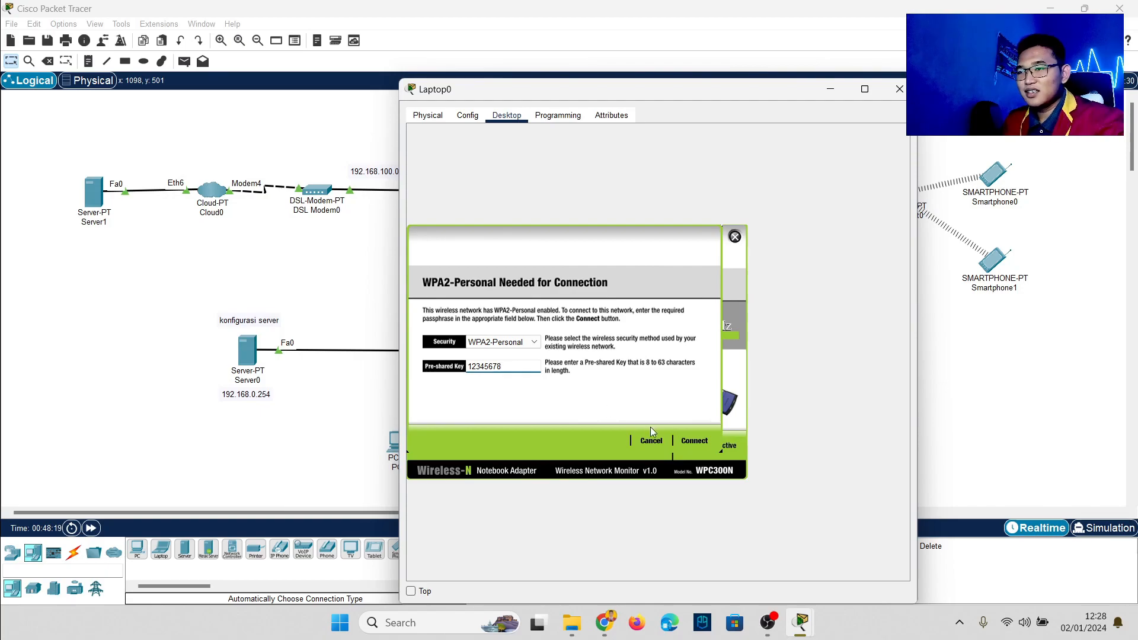
pyautogui.click(694, 441)
pyautogui.click(968, 448)
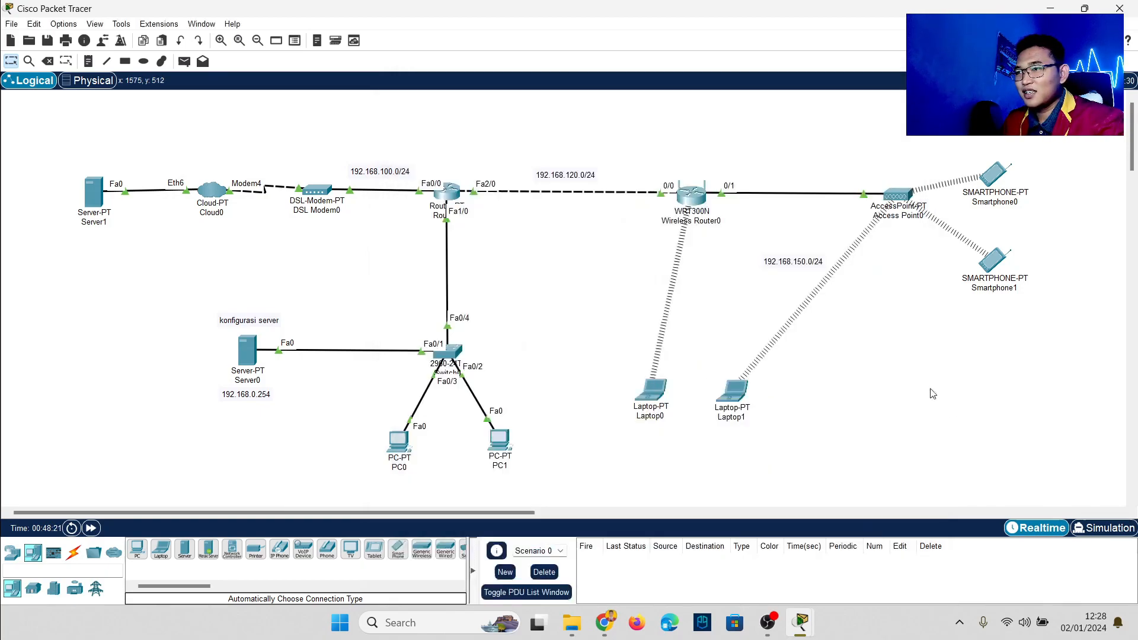
# Step: Join Laptop1 to the alvi network with its WPA2 pre-shared key and close its windows
pyautogui.click(737, 393)
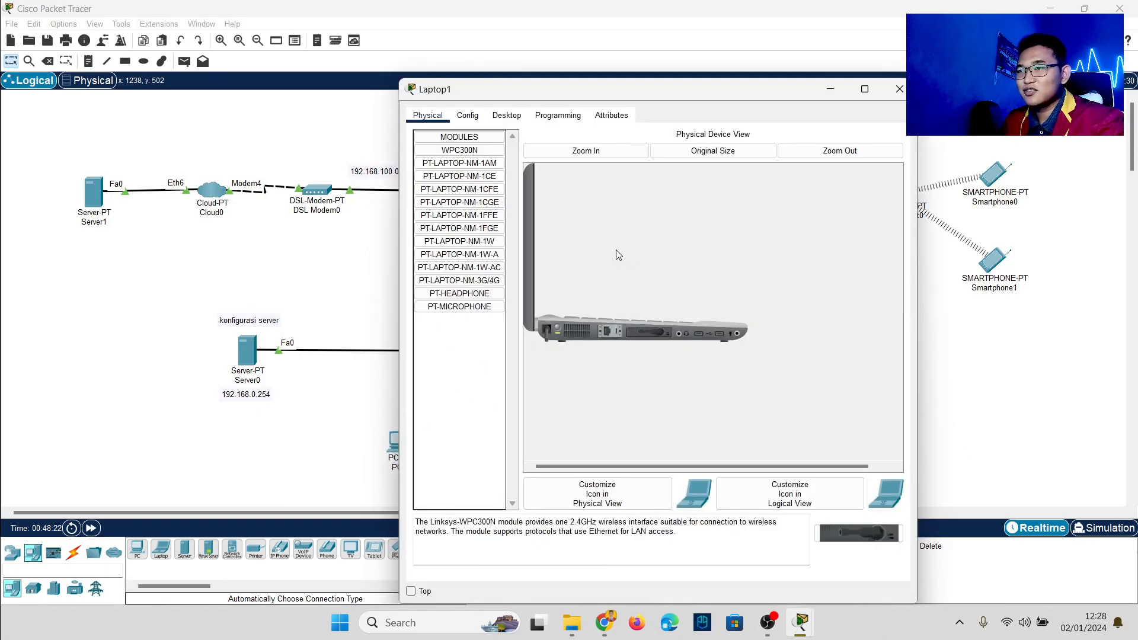
pyautogui.click(506, 116)
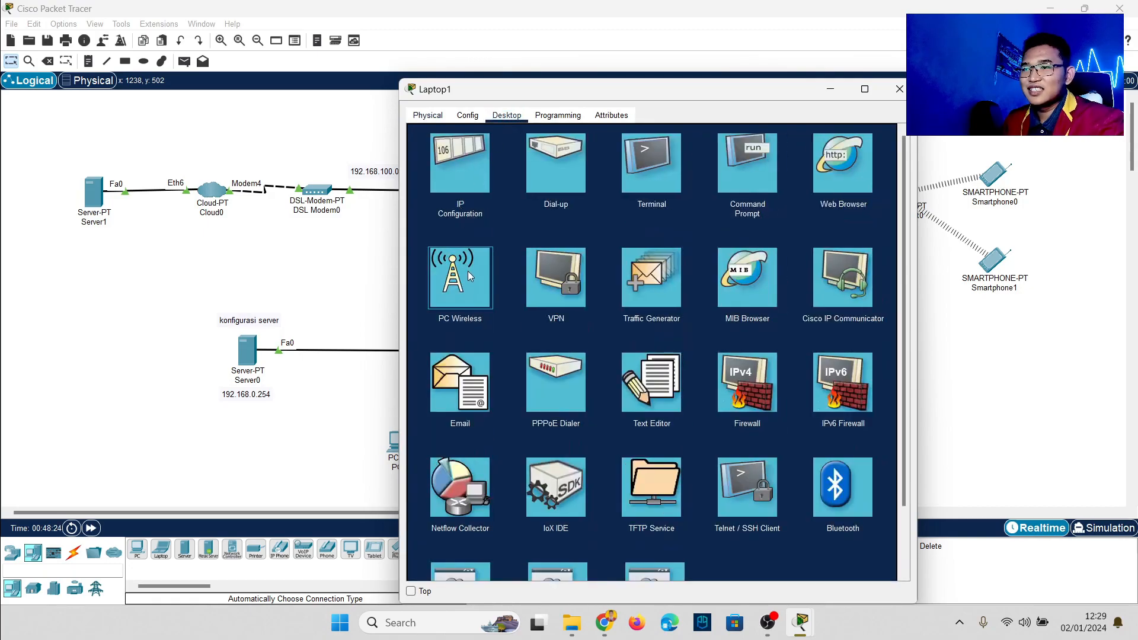
pyautogui.click(481, 286)
pyautogui.click(514, 294)
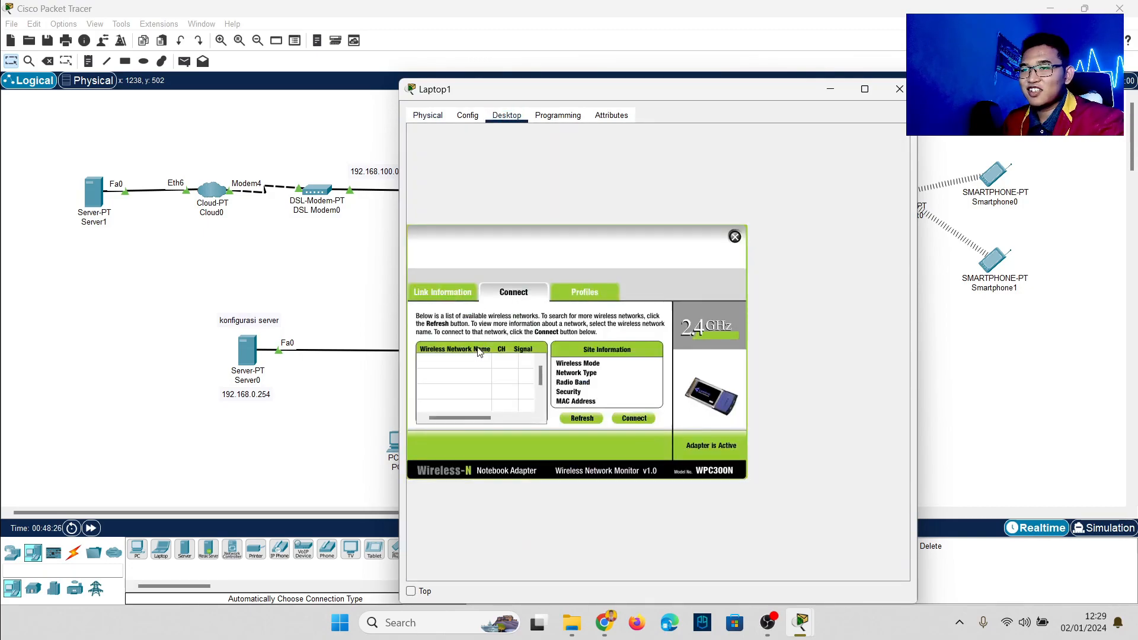
pyautogui.click(590, 421)
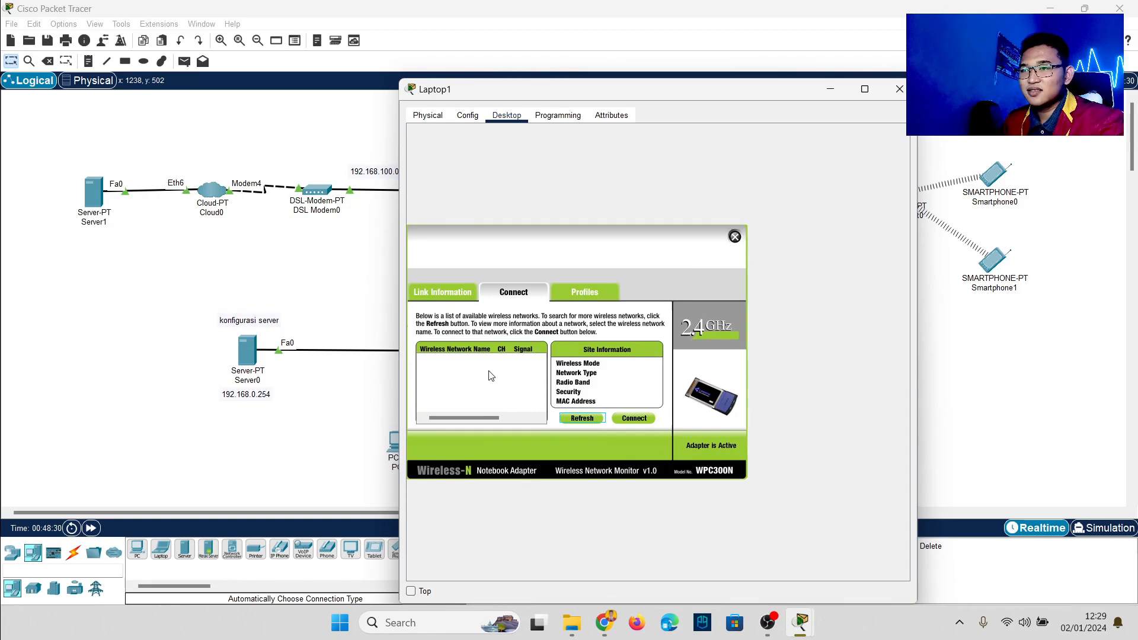
pyautogui.click(478, 367)
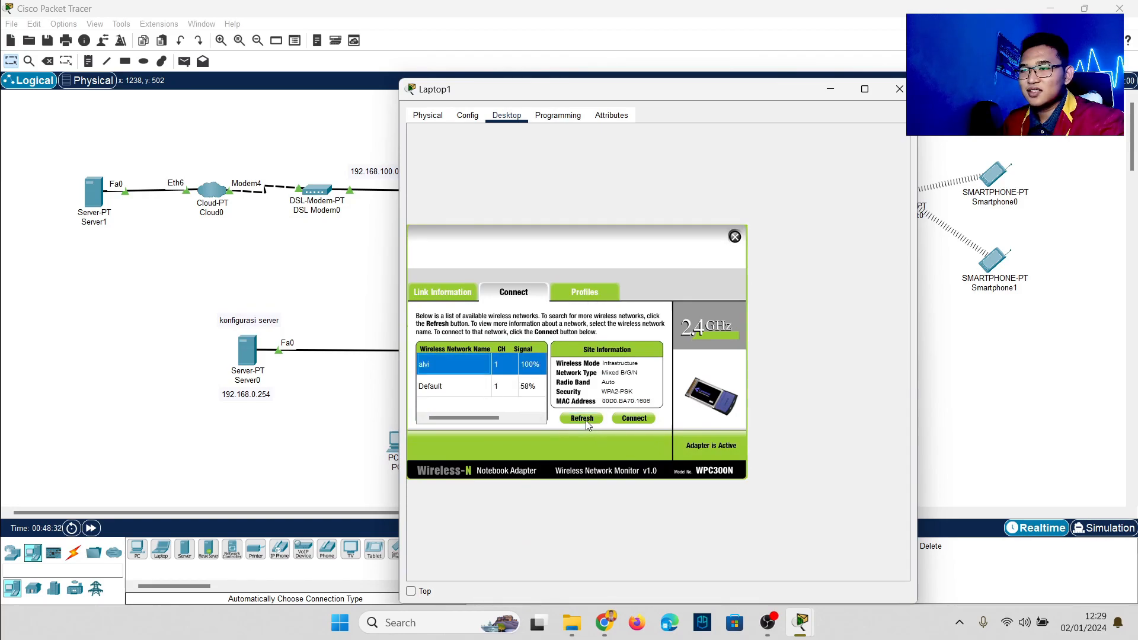
pyautogui.click(634, 418)
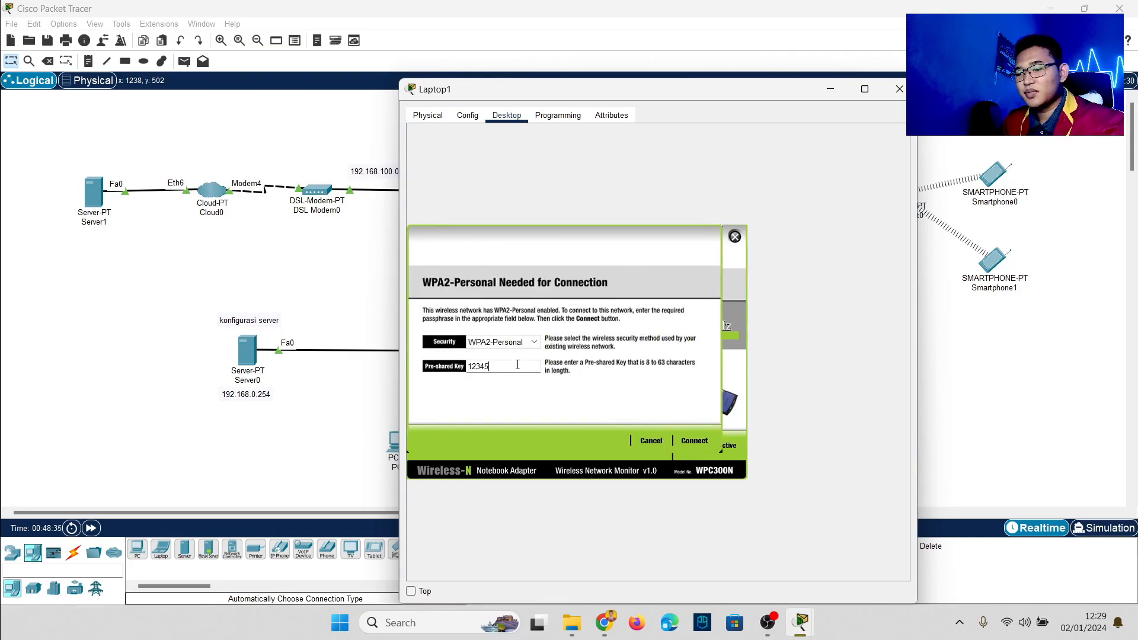
pyautogui.write('12345678')
pyautogui.click(694, 440)
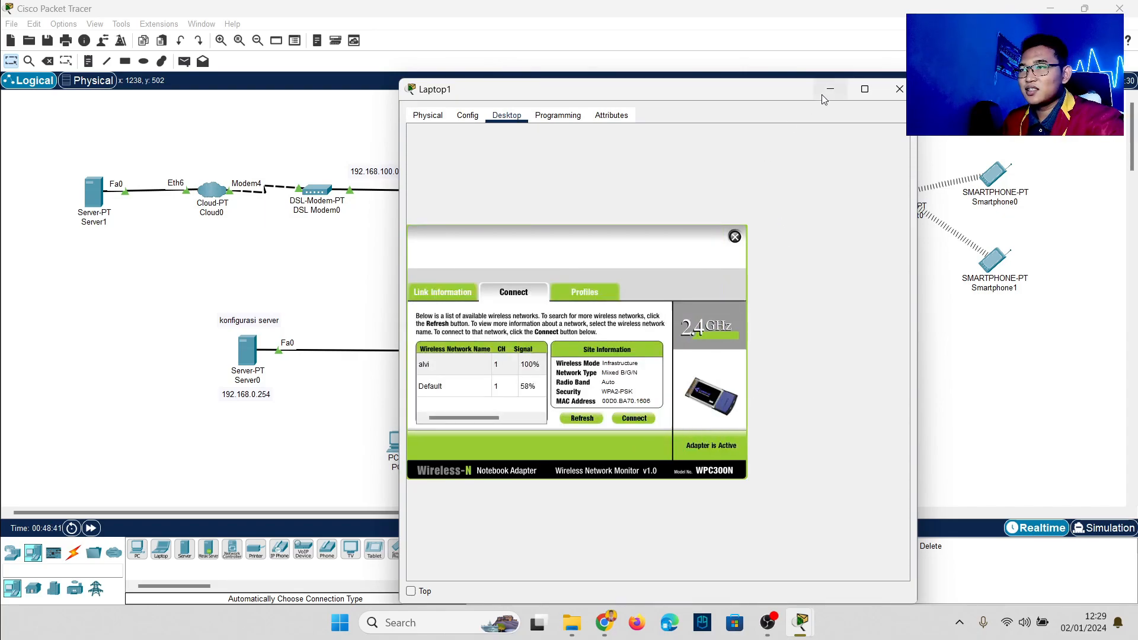
pyautogui.click(735, 238)
pyautogui.click(945, 371)
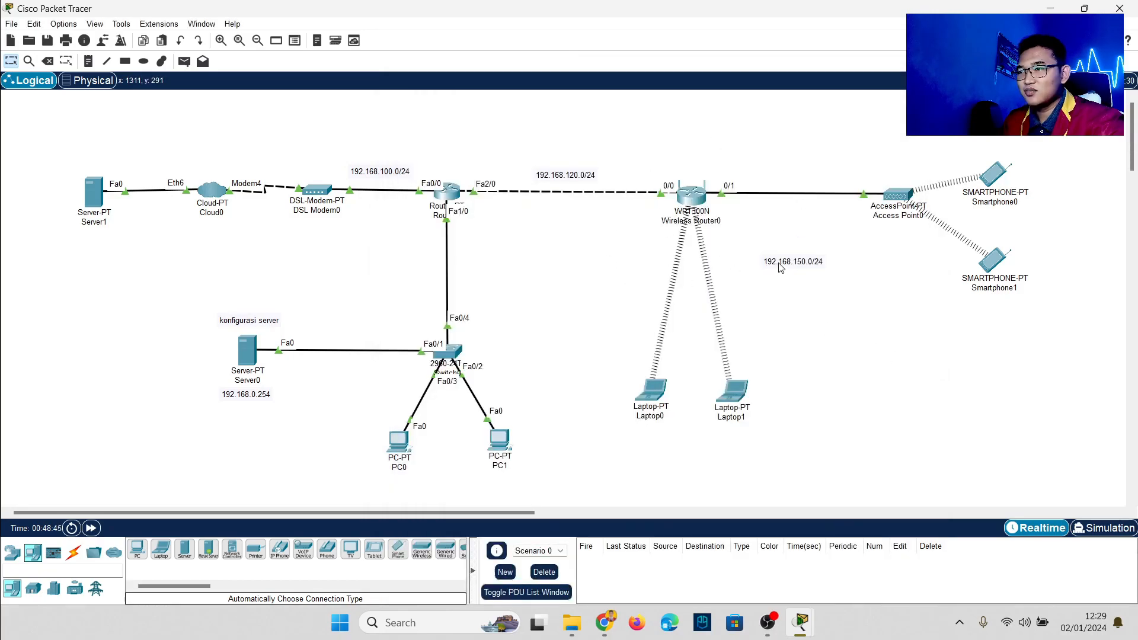
# Step: Move the 192.168.150.0/24 label toward the wireless router and open Laptop0
pyautogui.moveTo(776, 265); pyautogui.dragTo(760, 241)
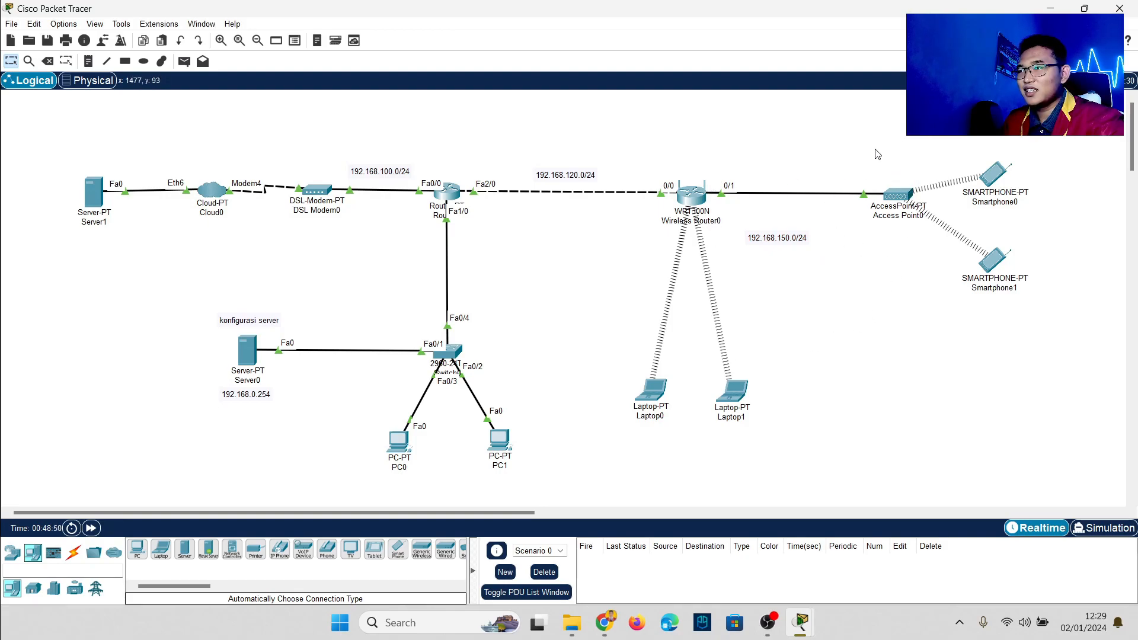
pyautogui.moveTo(904, 197)
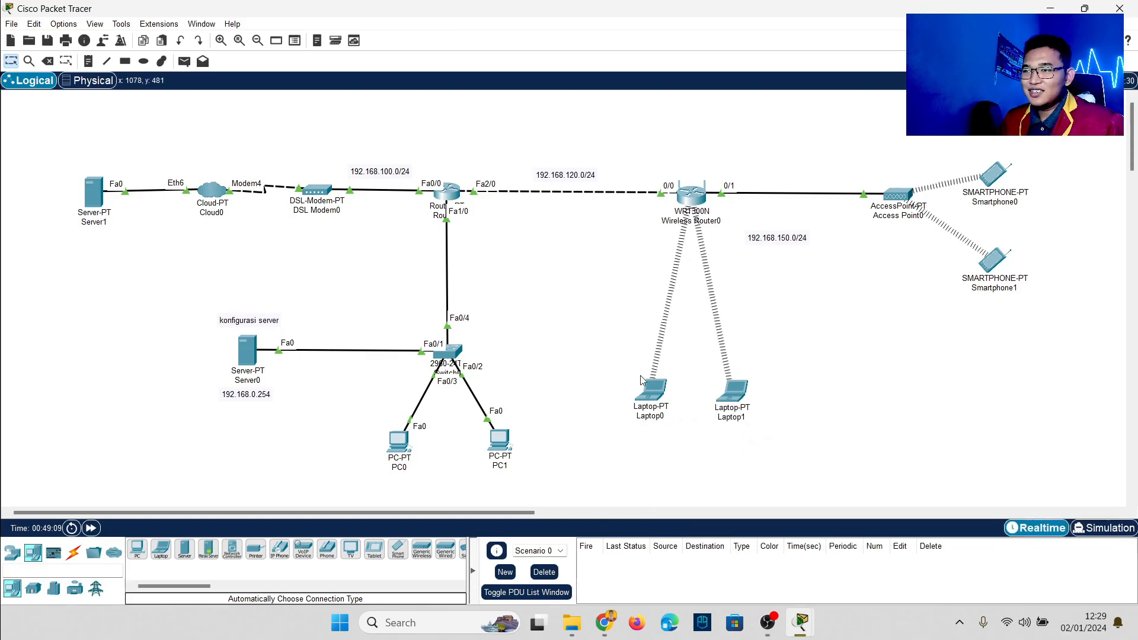
pyautogui.click(657, 389)
# Step: Toggle Laptop0's IP configuration from Static back to DHCP to obtain 192.168.150.103
pyautogui.click(735, 237)
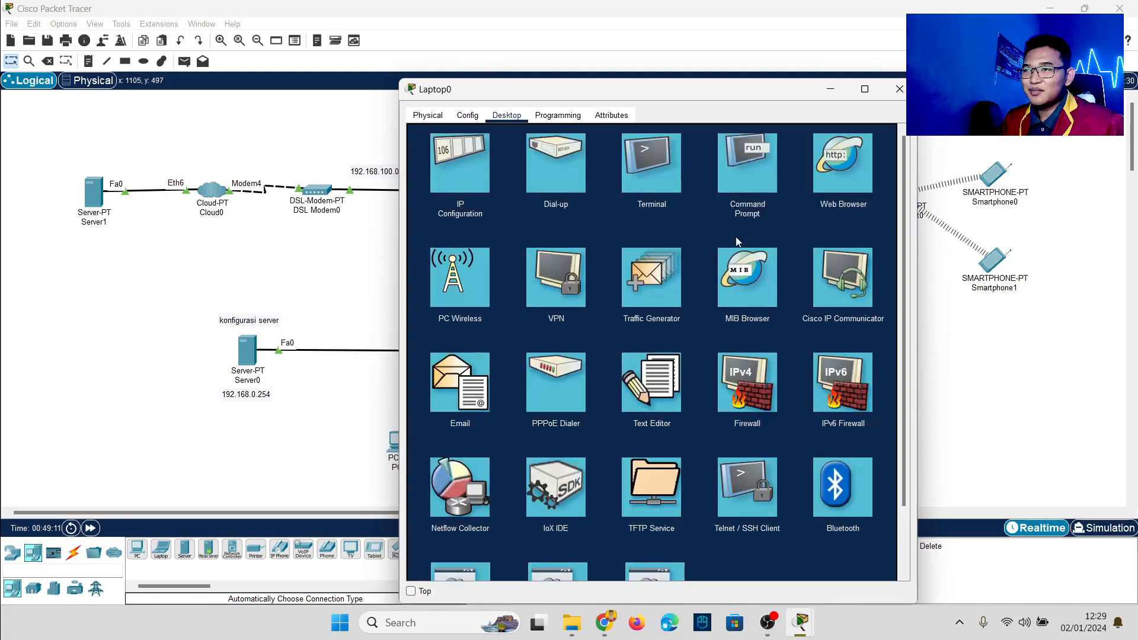
pyautogui.click(482, 169)
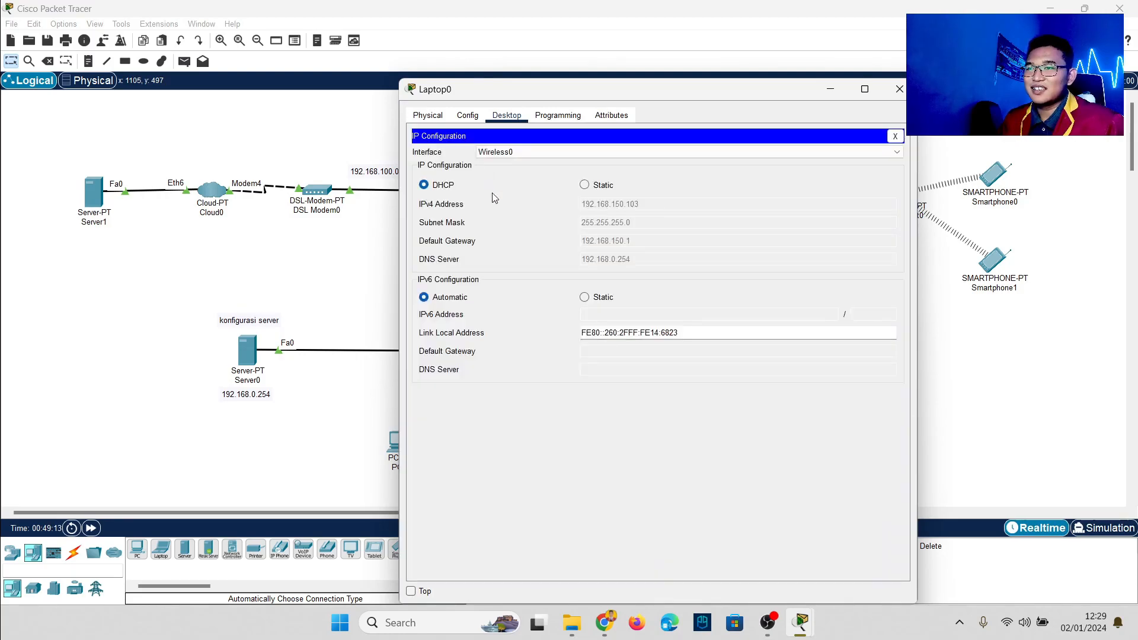
pyautogui.click(608, 188)
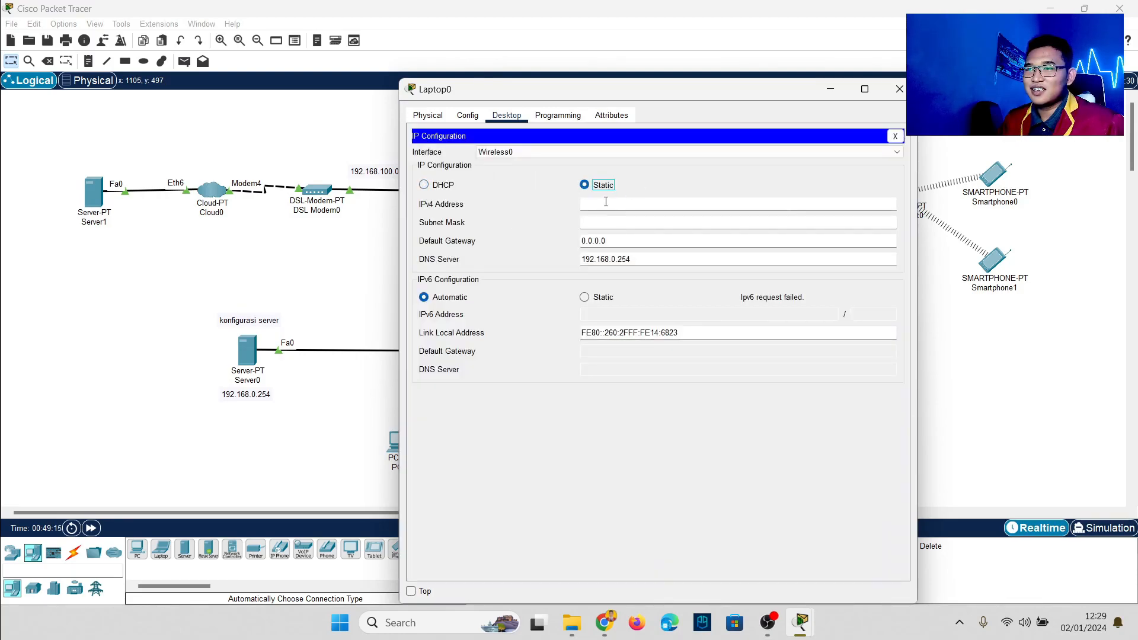
pyautogui.click(439, 186)
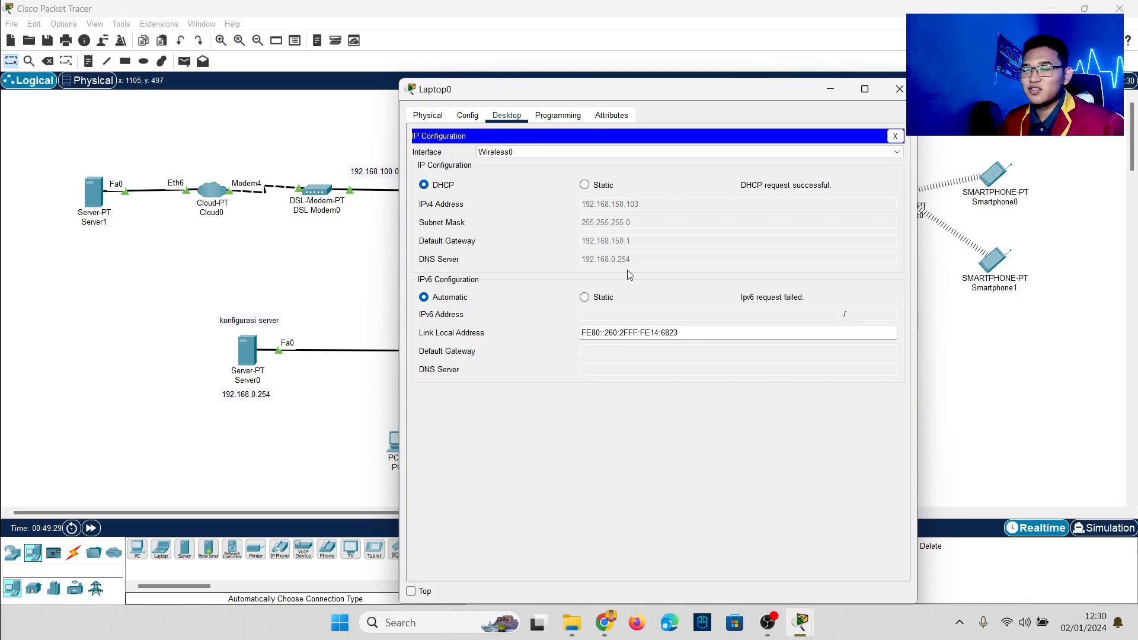
pyautogui.click(971, 401)
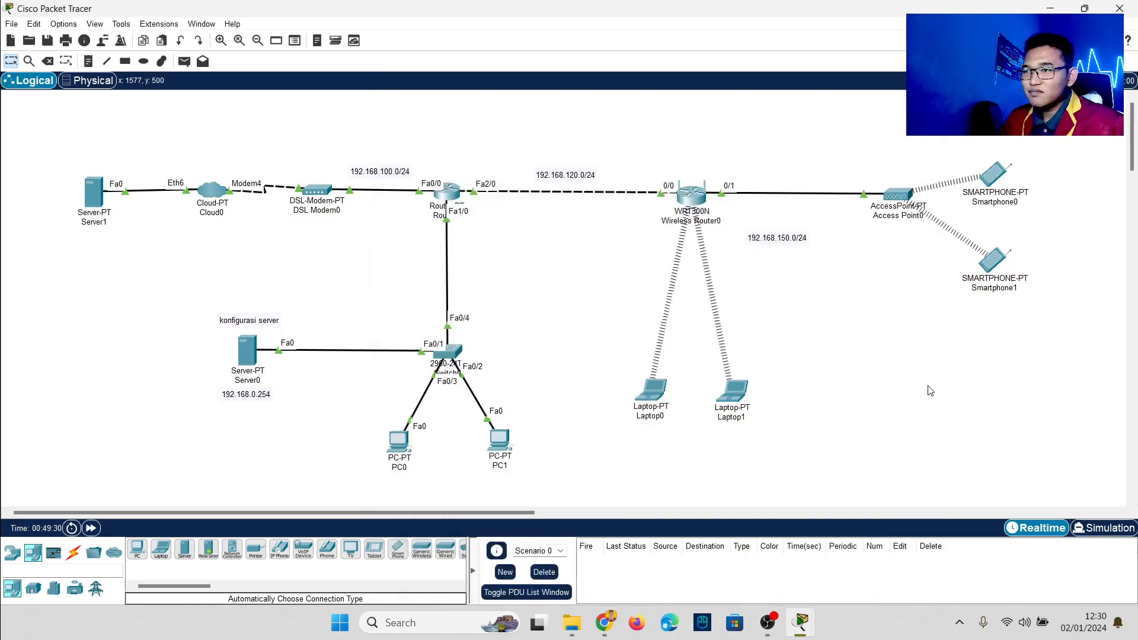
# Step: Make Laptop1 request a fresh DHCP address by toggling Static then DHCP
pyautogui.click(735, 391)
pyautogui.click(462, 177)
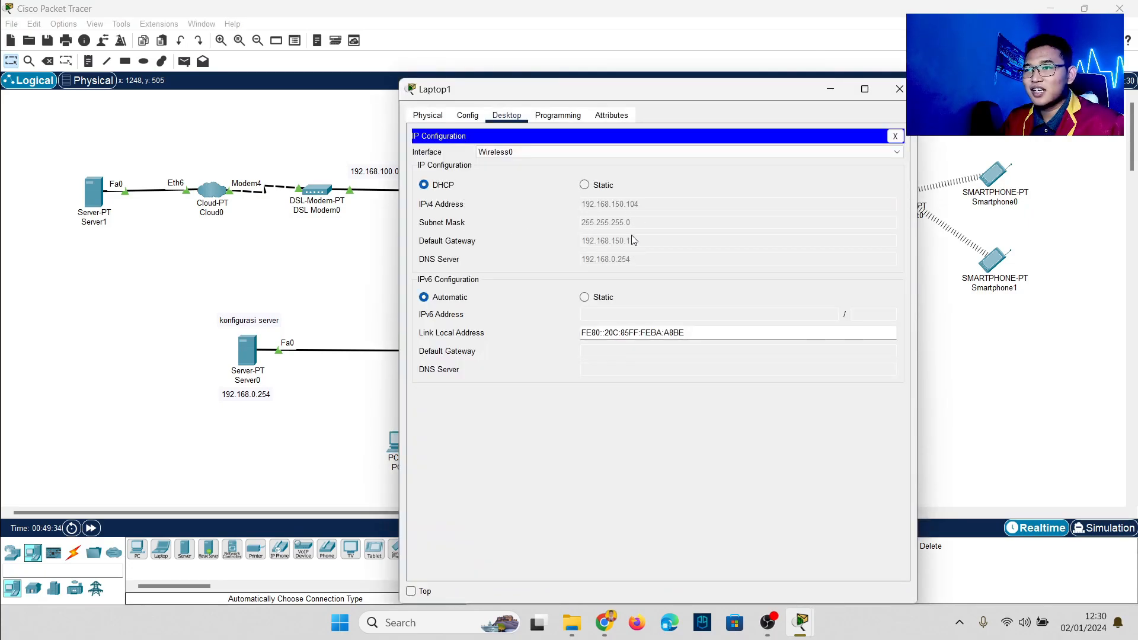
pyautogui.click(593, 185)
pyautogui.click(443, 186)
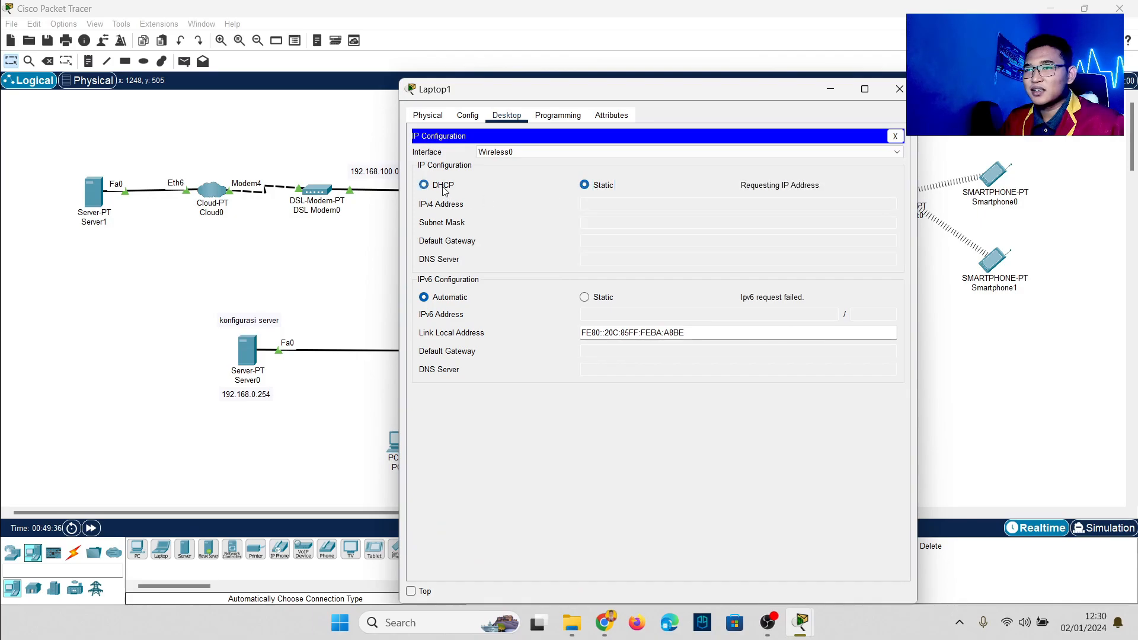
pyautogui.click(978, 359)
# Step: Renew Smartphone1's DHCP lease, giving it 192.168.150.100 with gateway 192.168.150.1
pyautogui.click(991, 261)
pyautogui.click(507, 116)
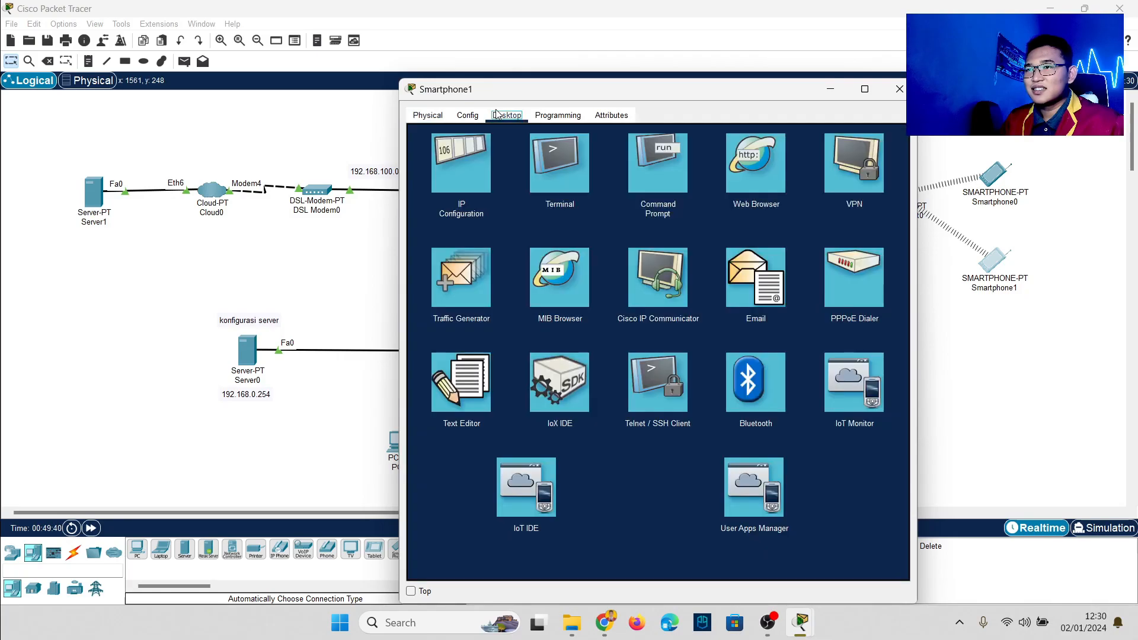
pyautogui.click(462, 156)
pyautogui.click(584, 185)
pyautogui.click(438, 185)
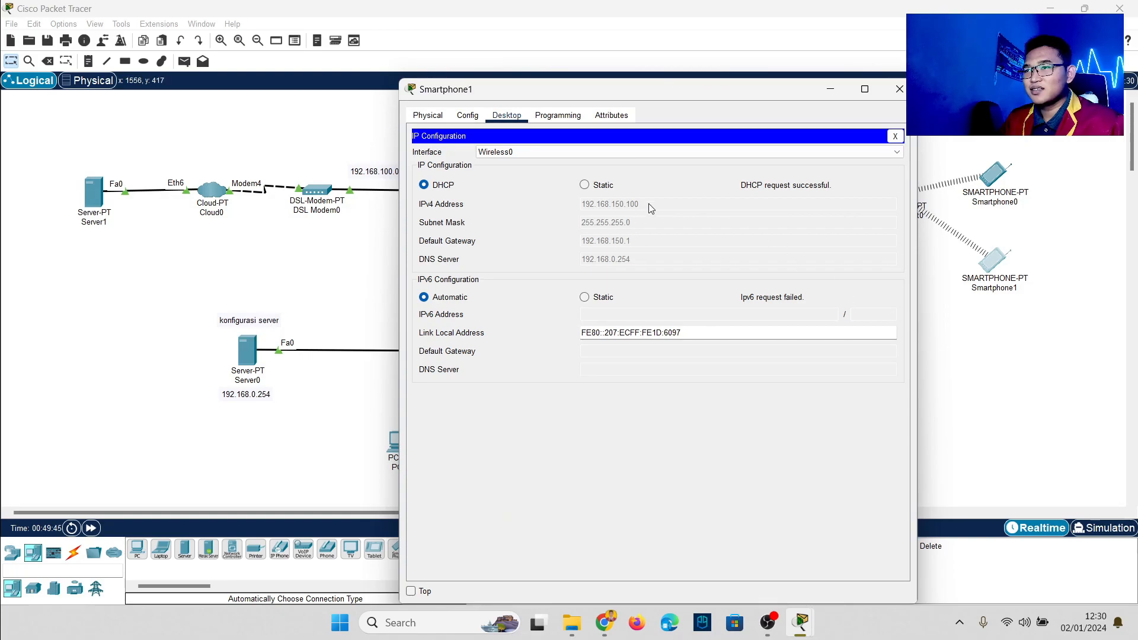
pyautogui.click(966, 348)
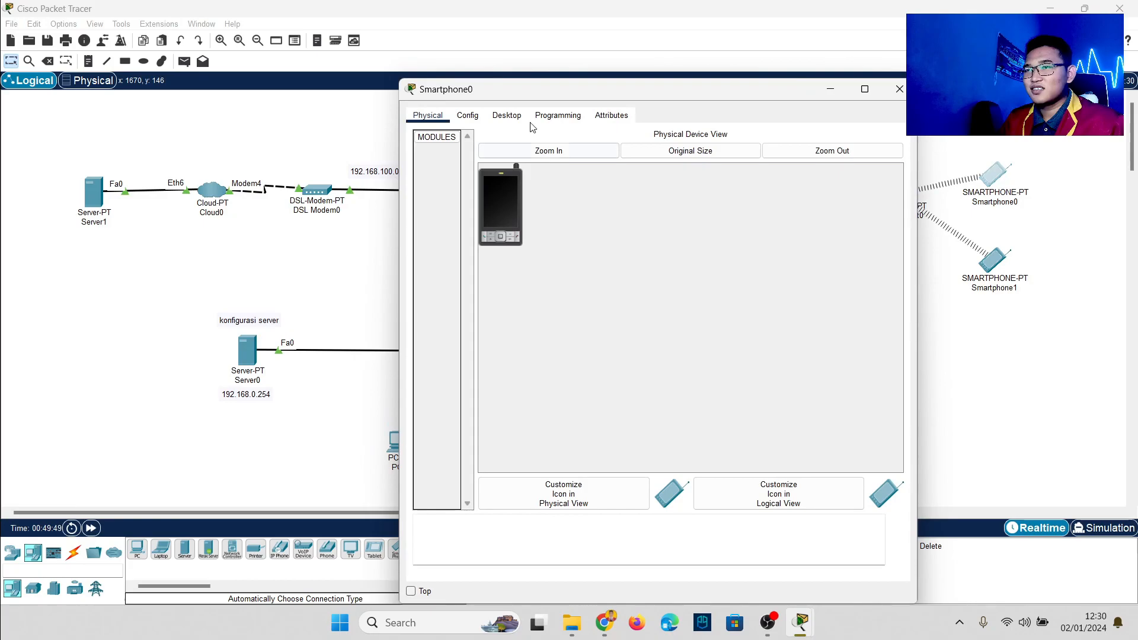
# Step: Make Smartphone0 request a fresh DHCP address by toggling Static then DHCP
pyautogui.click(507, 115)
pyautogui.click(472, 173)
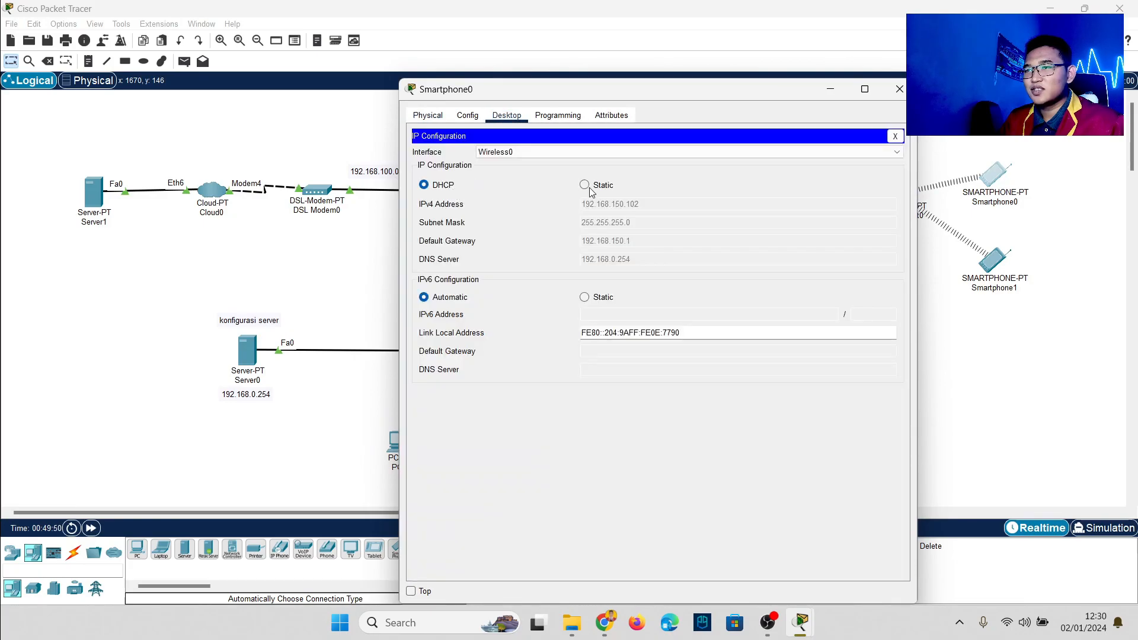
pyautogui.click(585, 185)
pyautogui.click(457, 190)
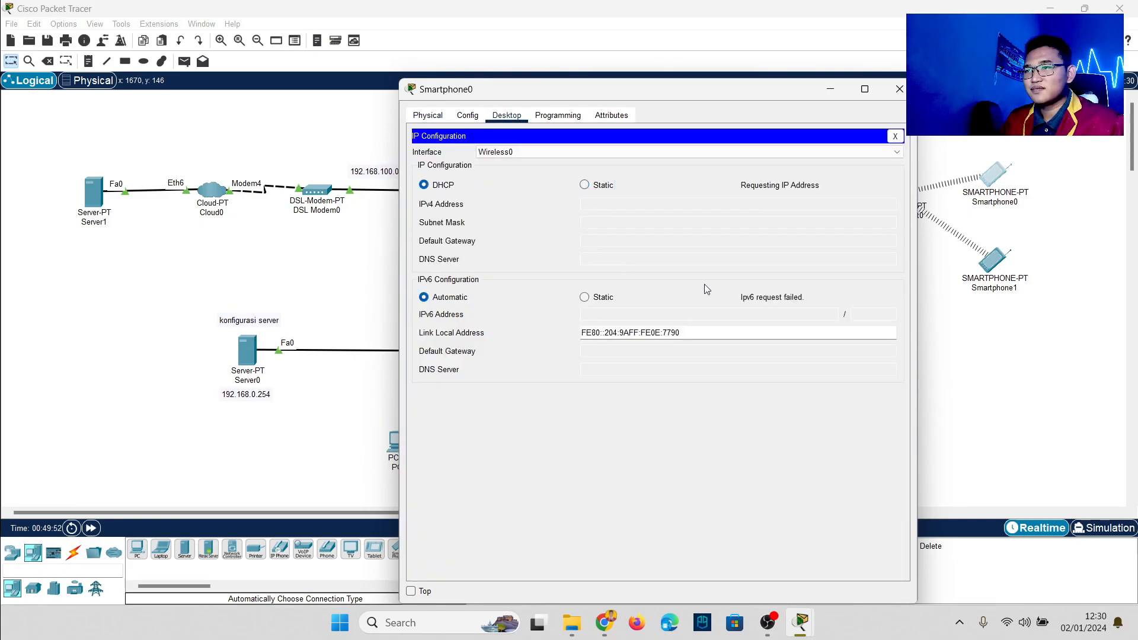
pyautogui.click(988, 389)
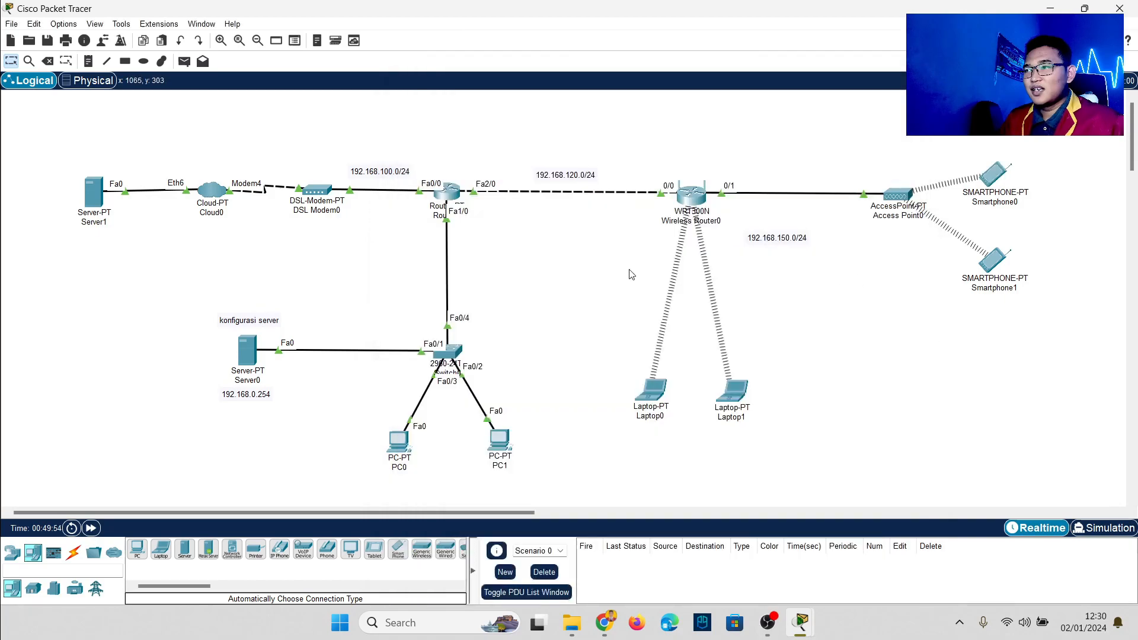
# Step: Send two simple PDU pings from Laptop0 to Server1, the second succeeding, then open Laptop0
pyautogui.click(183, 61)
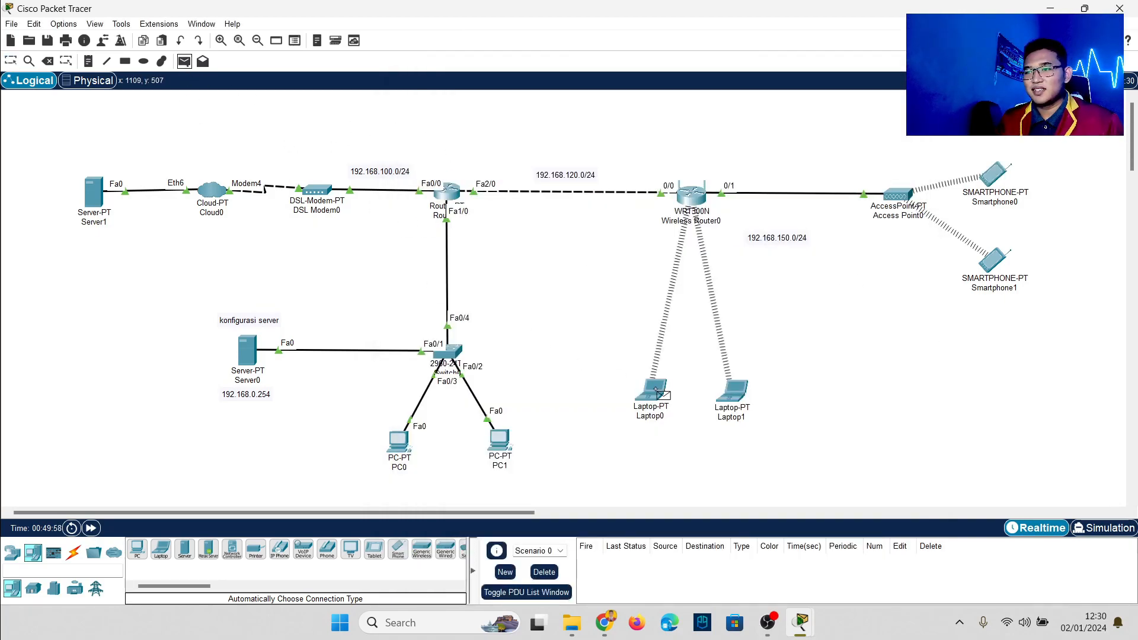
pyautogui.click(655, 390)
pyautogui.click(94, 203)
pyautogui.click(184, 61)
pyautogui.click(655, 394)
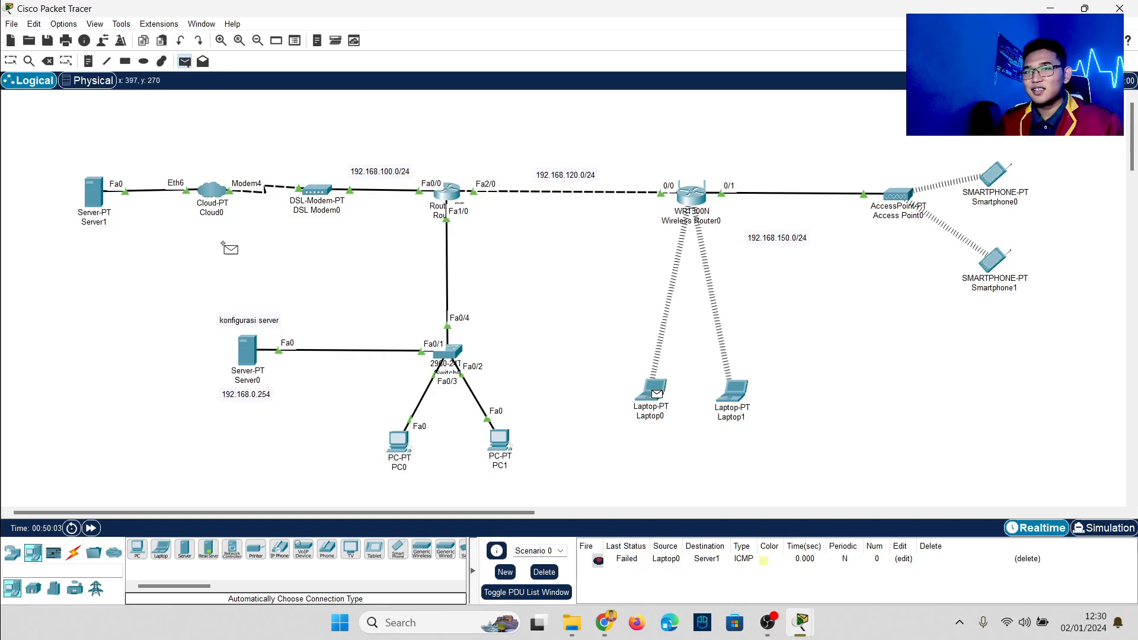
pyautogui.click(102, 203)
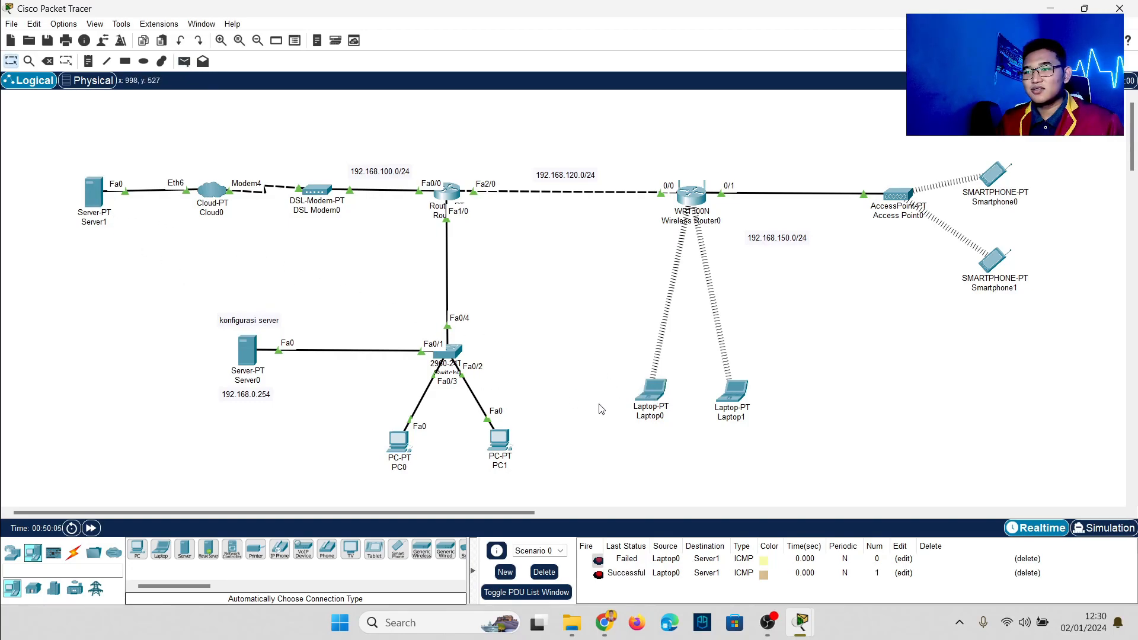
pyautogui.click(649, 397)
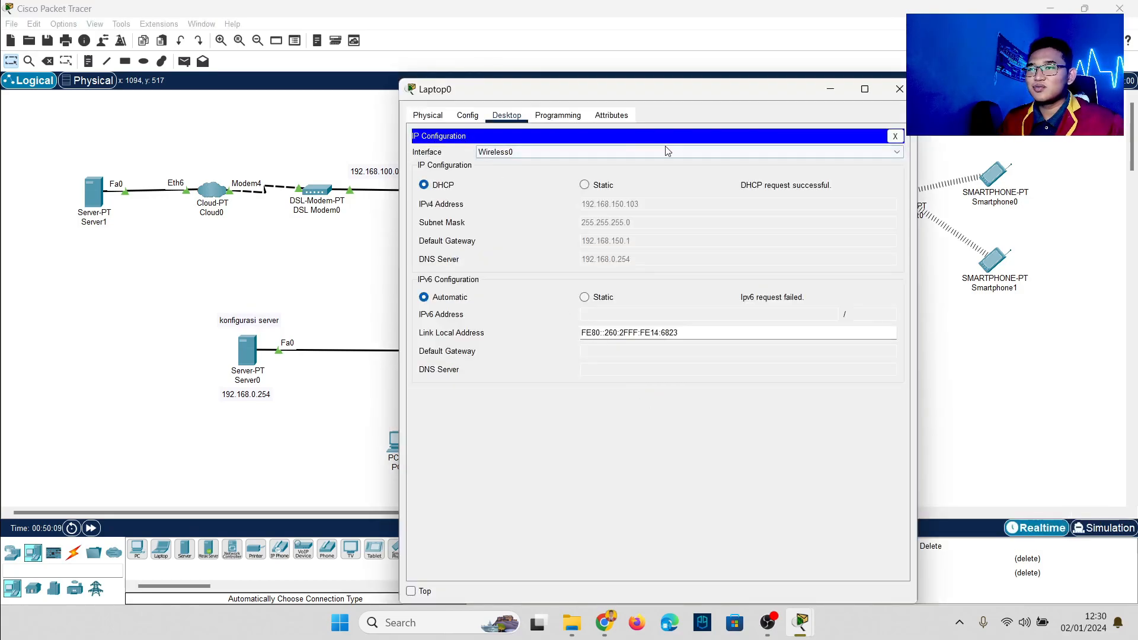
# Step: Load alvisuhartanto.com in Laptop0's web browser
pyautogui.click(895, 137)
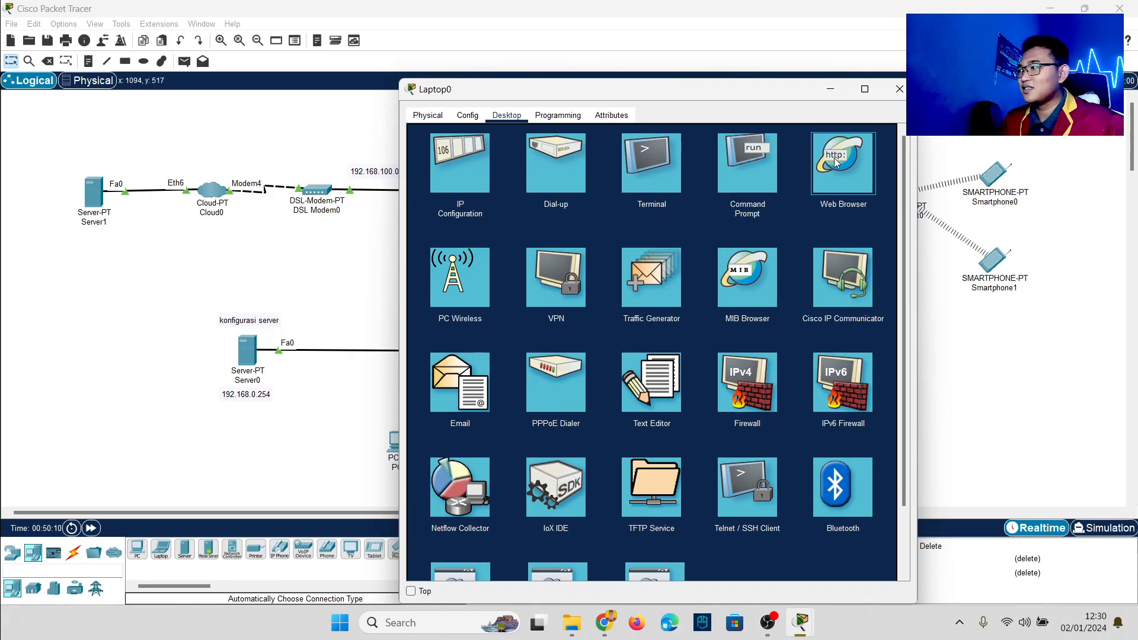
pyautogui.click(811, 209)
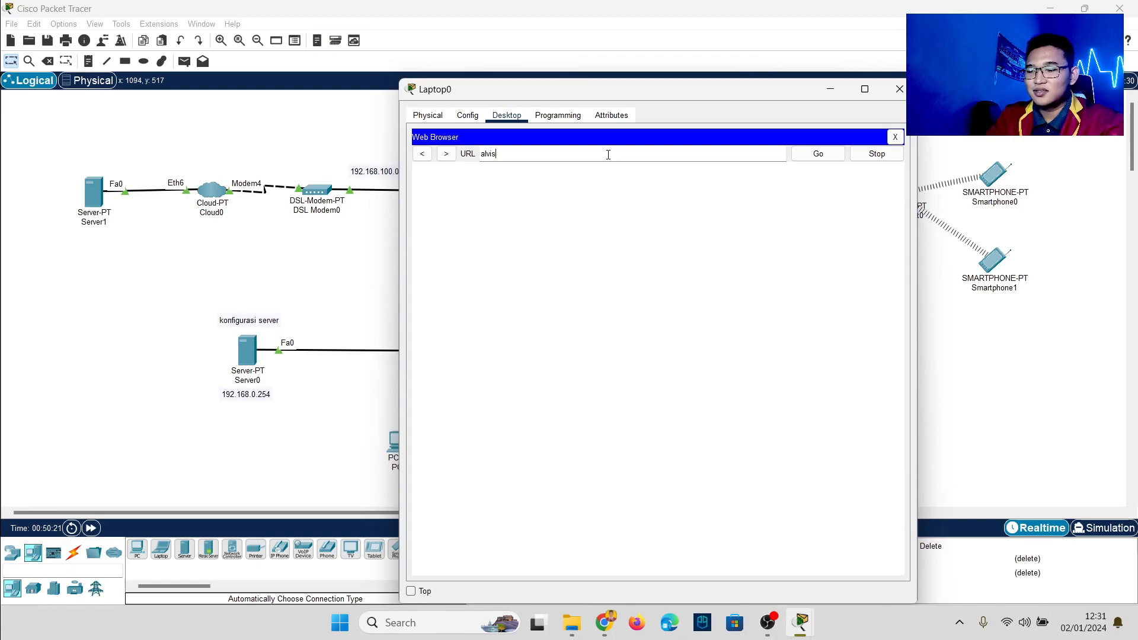
pyautogui.write('alvisuhartanto.com')
pyautogui.press('Return')
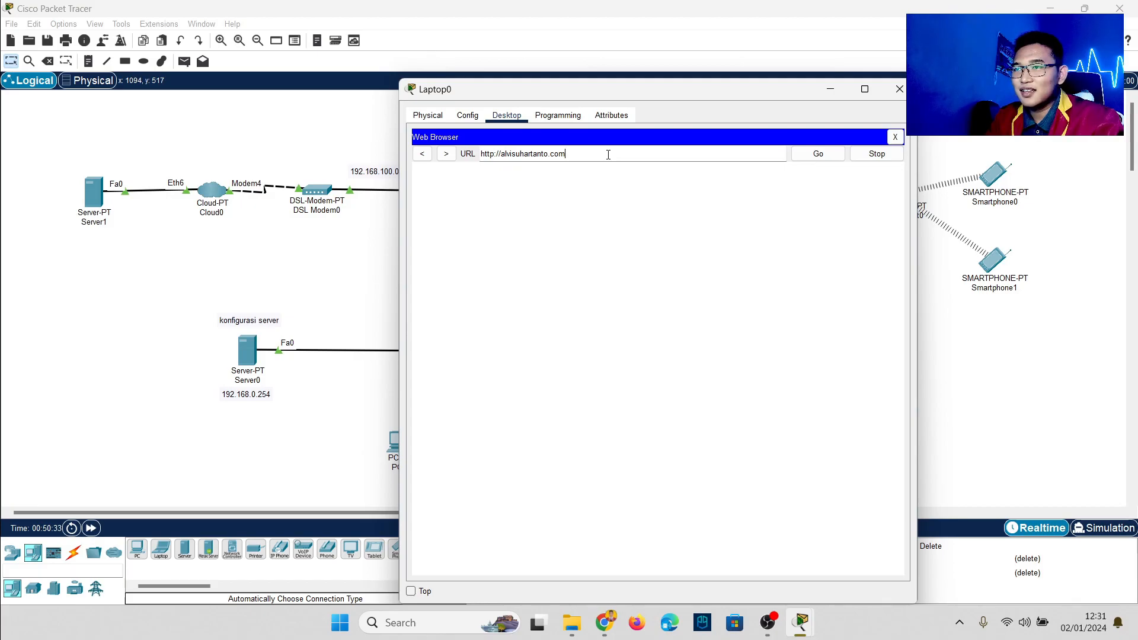
# Step: Return to google.com, then replace the address with alvisuhartanto.com and load it again
pyautogui.press('BackSpace')
pyautogui.press('BackSpace')
pyautogui.press('BackSpace')
pyautogui.press('BackSpace')
pyautogui.press('BackSpace')
pyautogui.press('BackSpace')
pyautogui.press('BackSpace')
pyautogui.press('BackSpace')
pyautogui.press('BackSpace')
pyautogui.press('BackSpace')
pyautogui.press('BackSpace')
pyautogui.press('BackSpace')
pyautogui.press('BackSpace')
pyautogui.press('BackSpace')
pyautogui.press('BackSpace')
pyautogui.press('BackSpace')
pyautogui.press('BackSpace')
pyautogui.press('BackSpace')
pyautogui.press('BackSpace')
pyautogui.press('BackSpace')
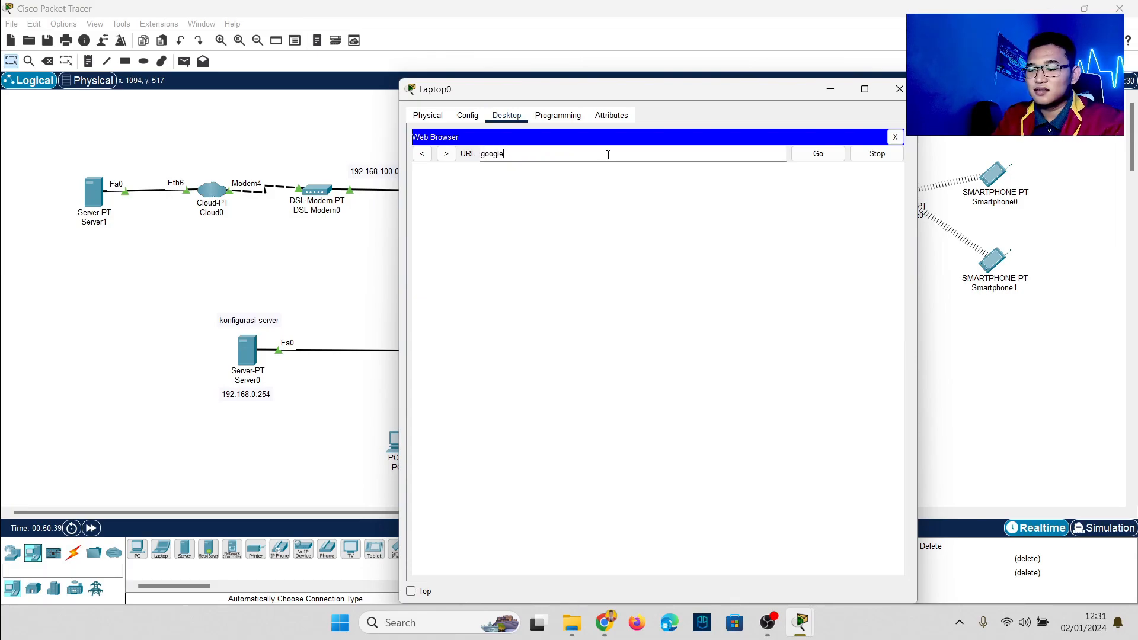
pyautogui.press('Return')
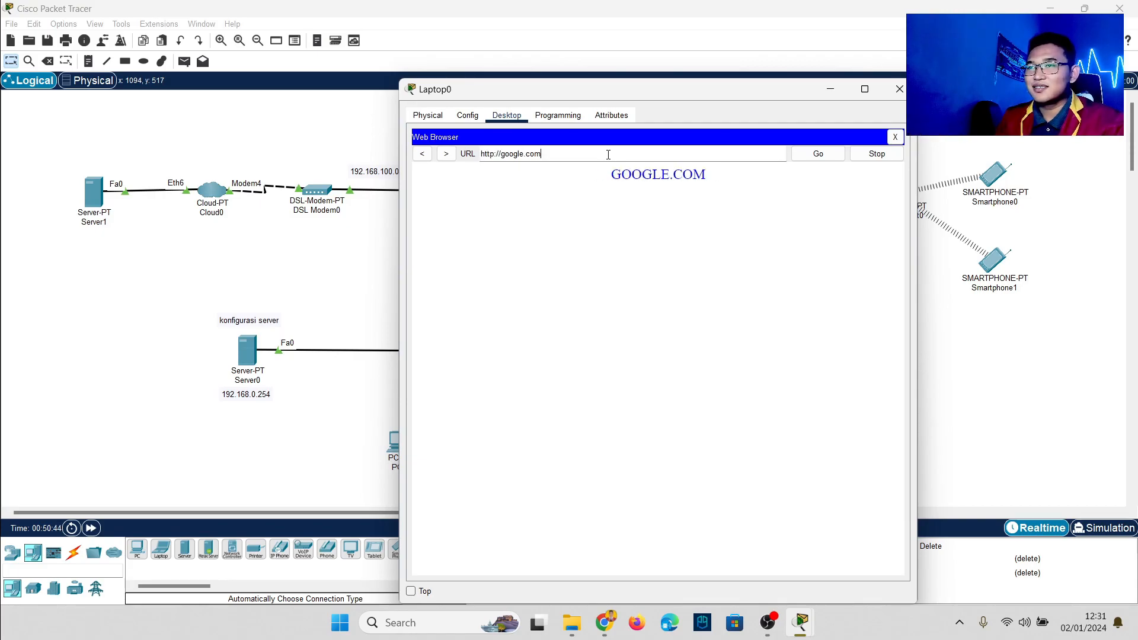
pyautogui.moveTo(609, 154); pyautogui.dragTo(479, 158)
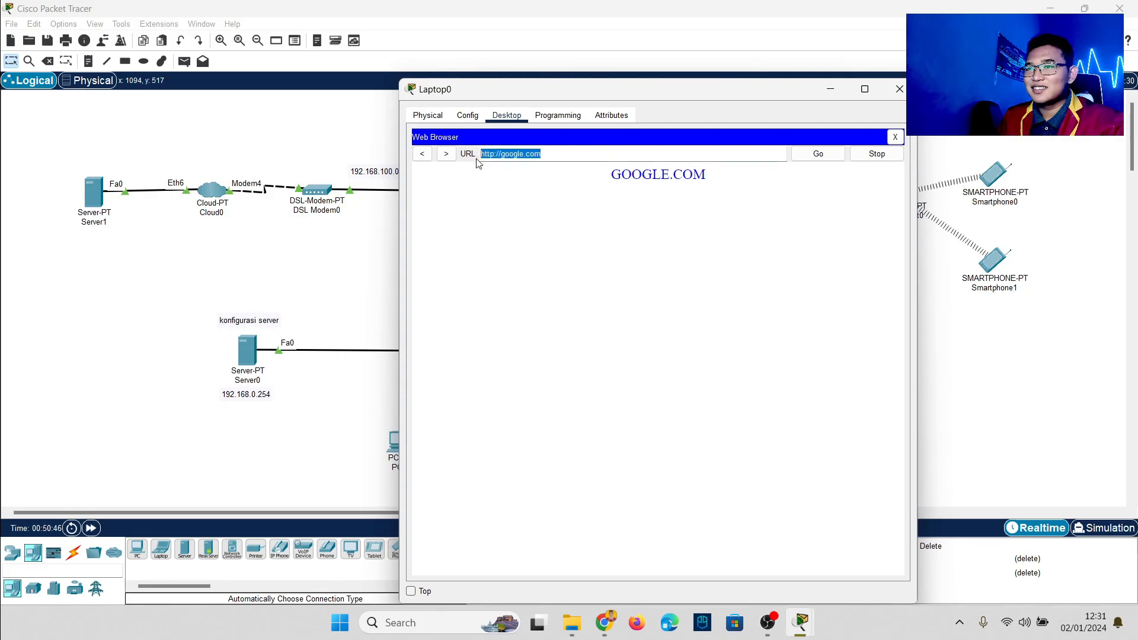
pyautogui.write('al')
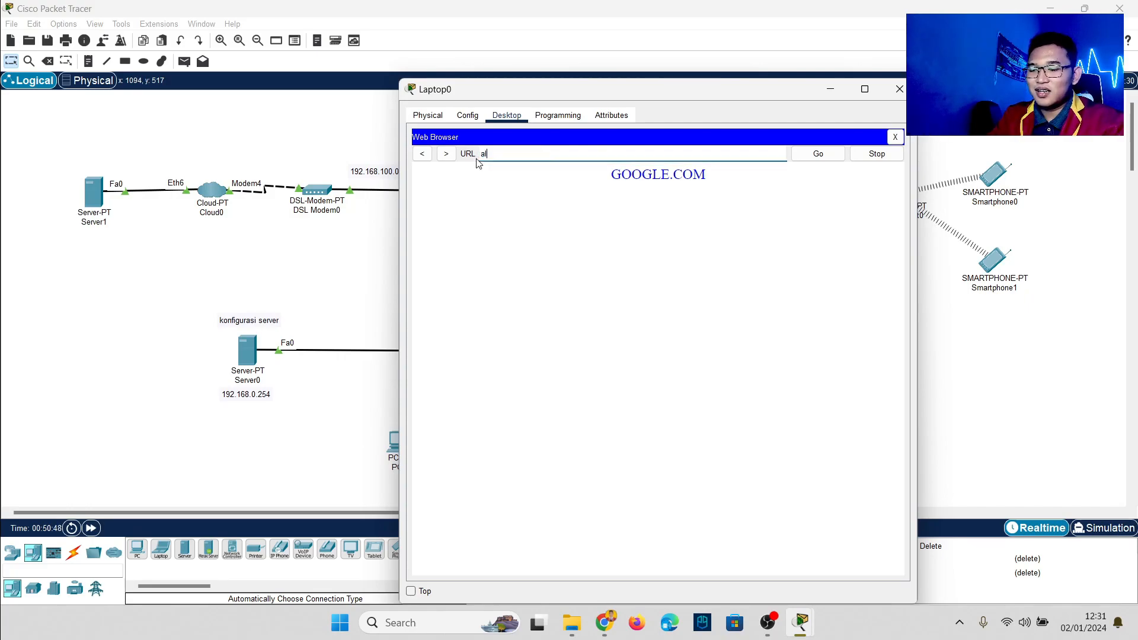
pyautogui.write('visuhartan')
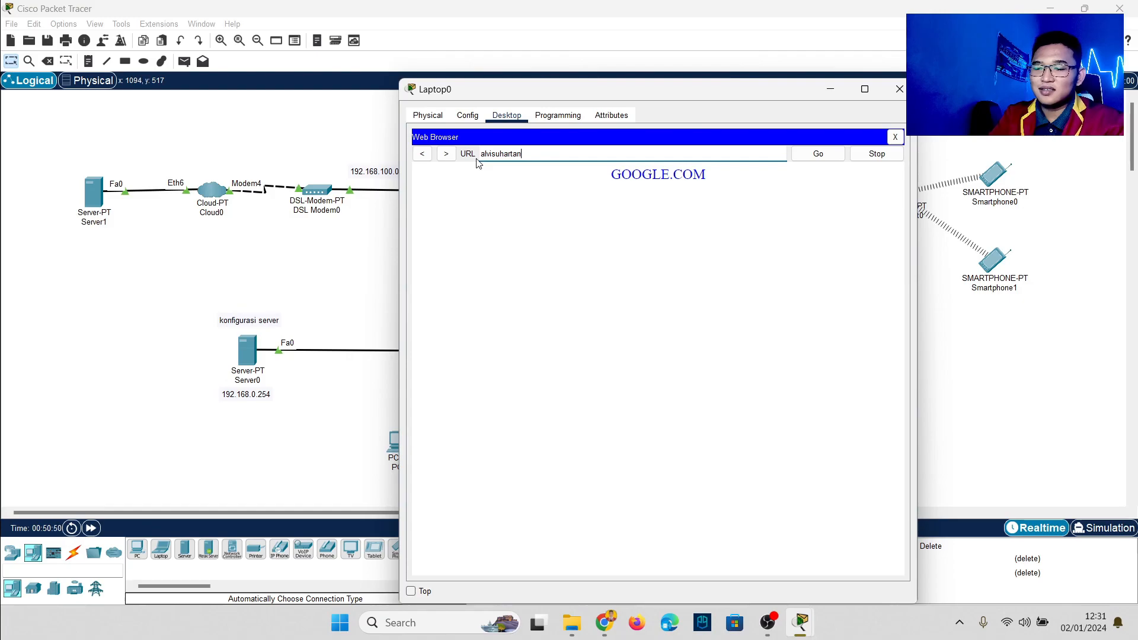
pyautogui.write('to.com')
pyautogui.press('Return')
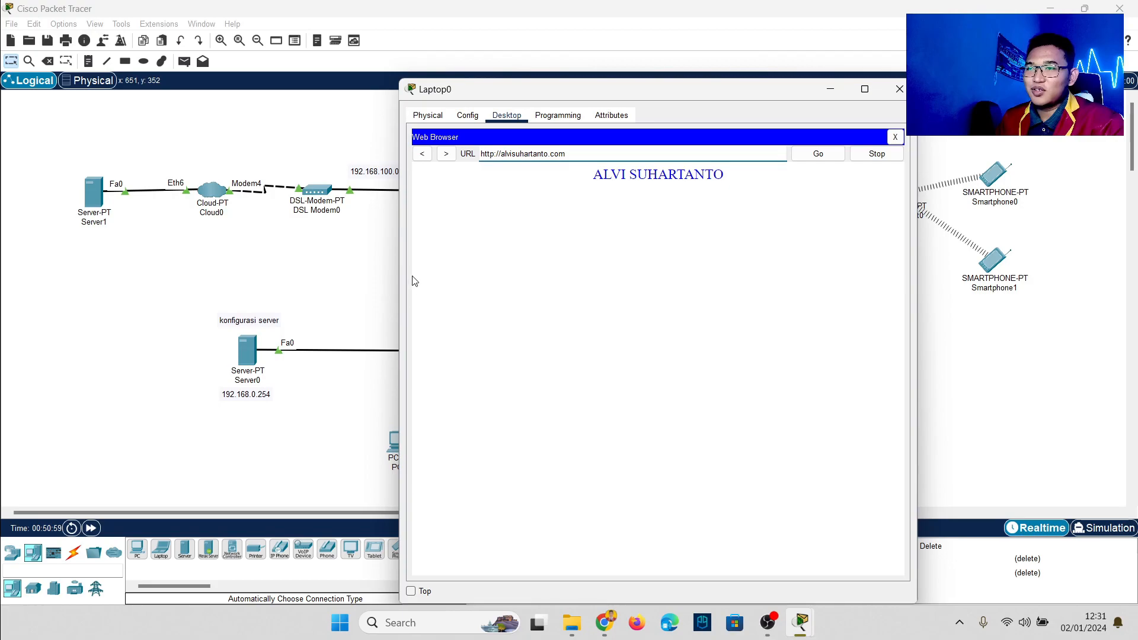
# Step: Ping Server0 from Laptop0, then clear the ping list
pyautogui.click(975, 368)
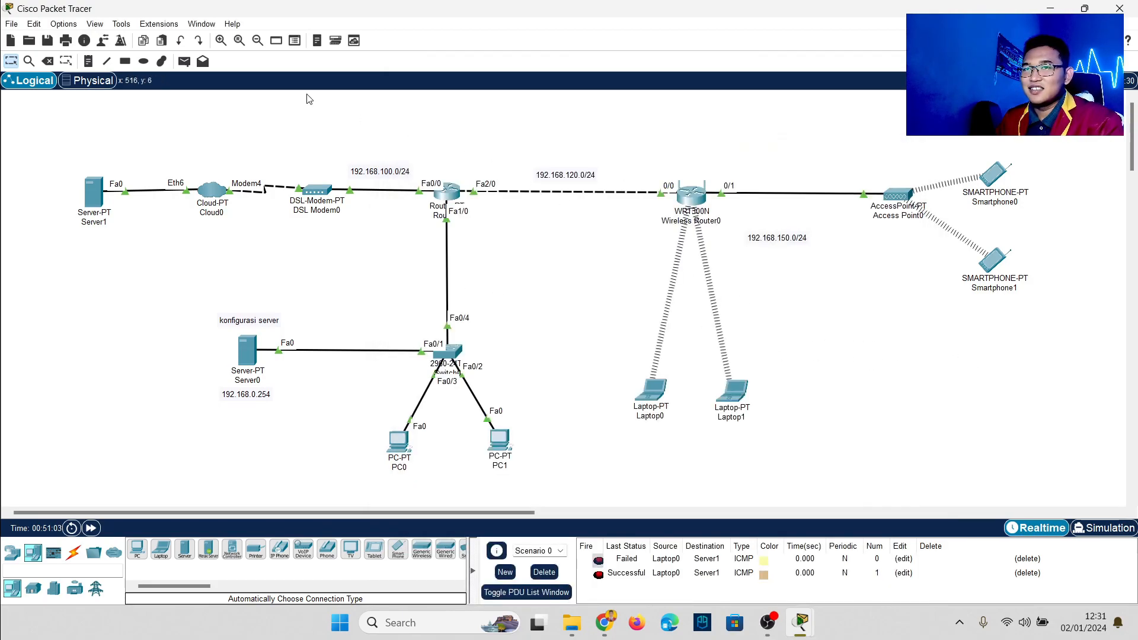
pyautogui.click(185, 61)
pyautogui.click(655, 391)
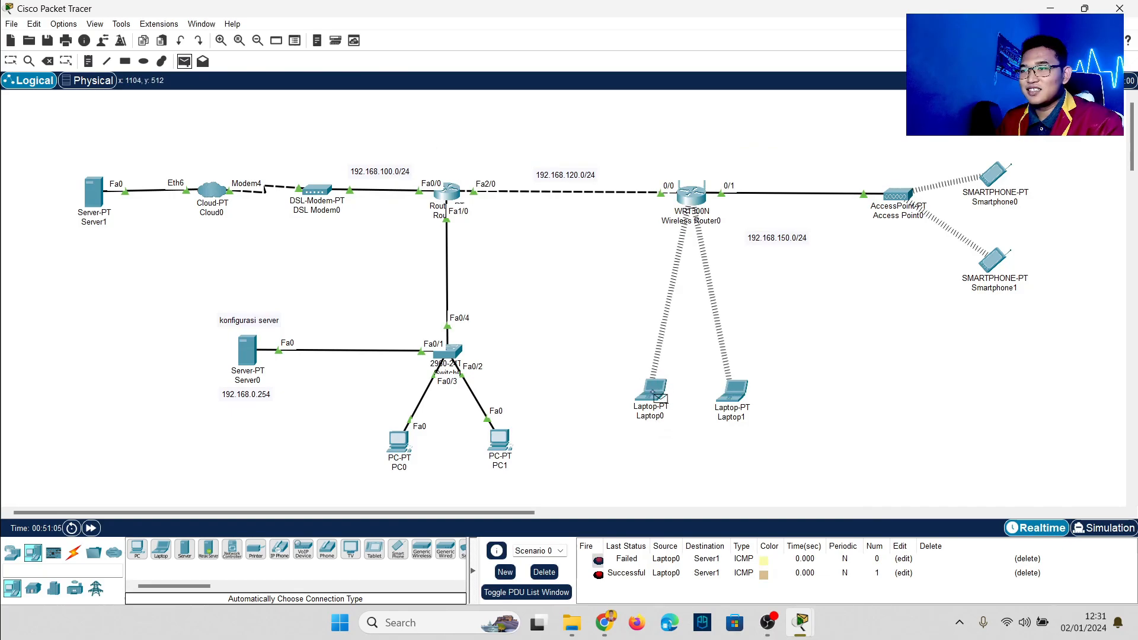
pyautogui.click(252, 355)
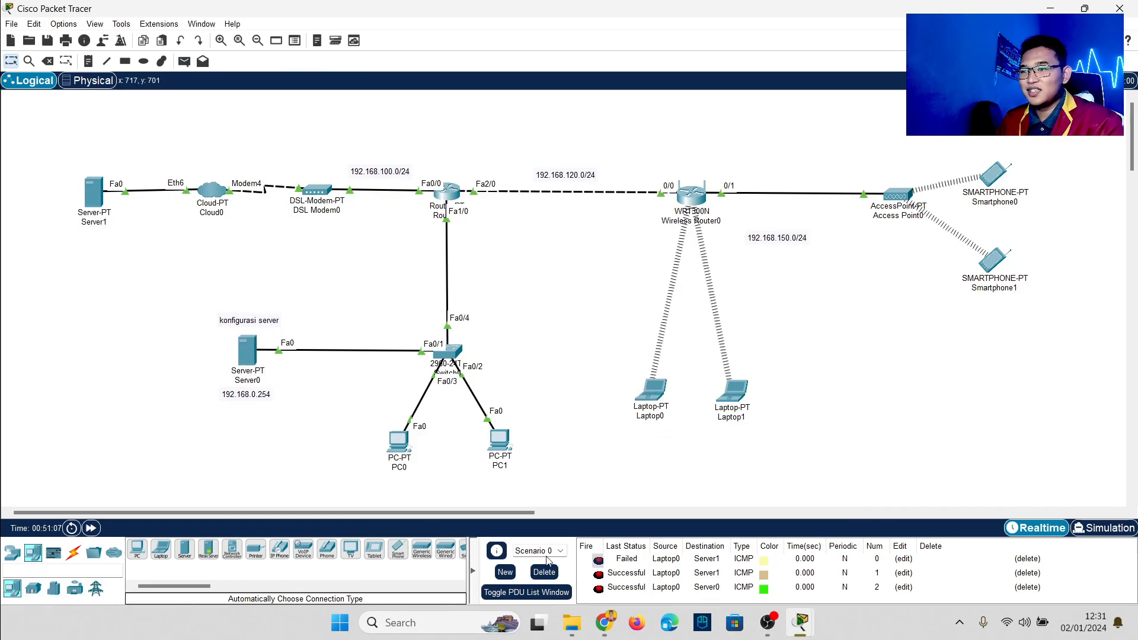
pyautogui.click(544, 573)
# Step: Ping Server1 from Laptop0, Laptop1 and PC1, then clear the results
pyautogui.click(185, 61)
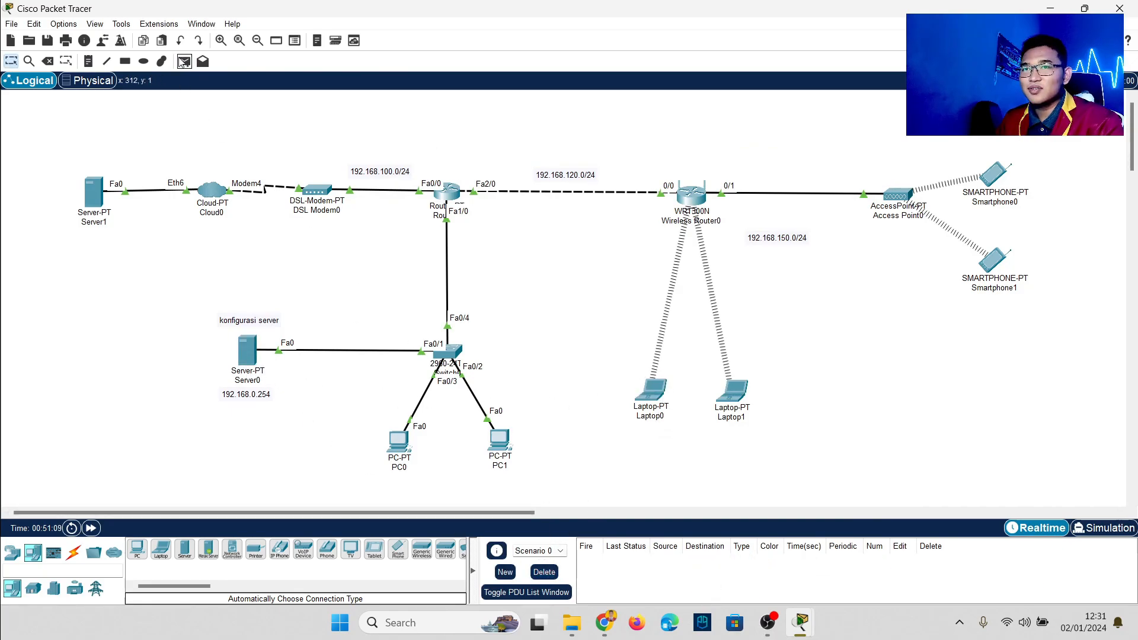
pyautogui.click(650, 394)
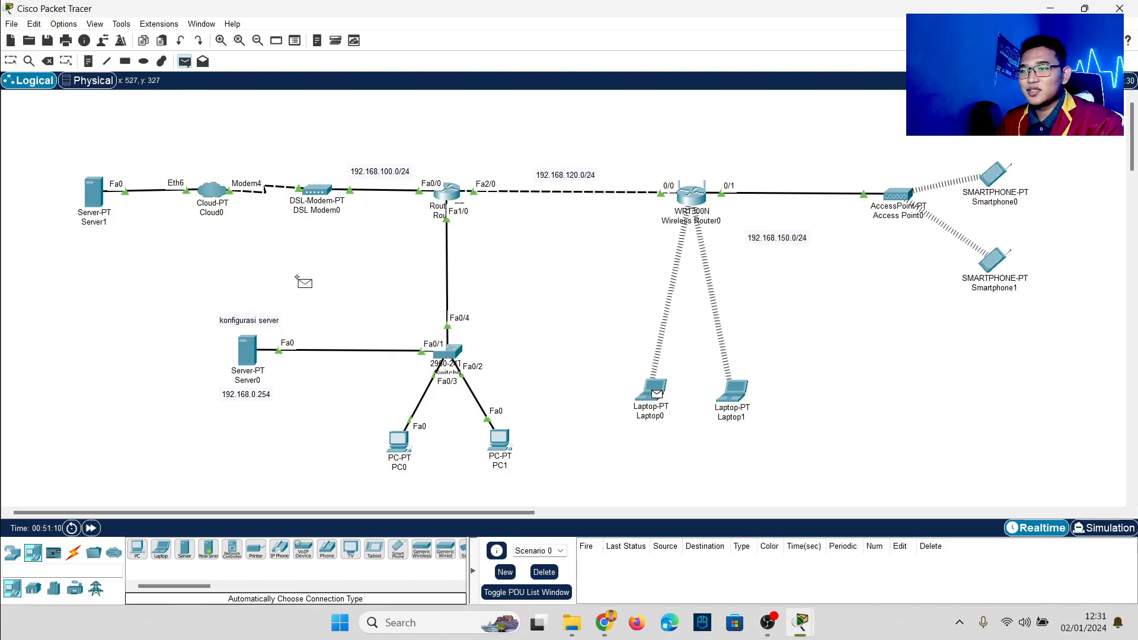
pyautogui.click(98, 201)
pyautogui.click(185, 61)
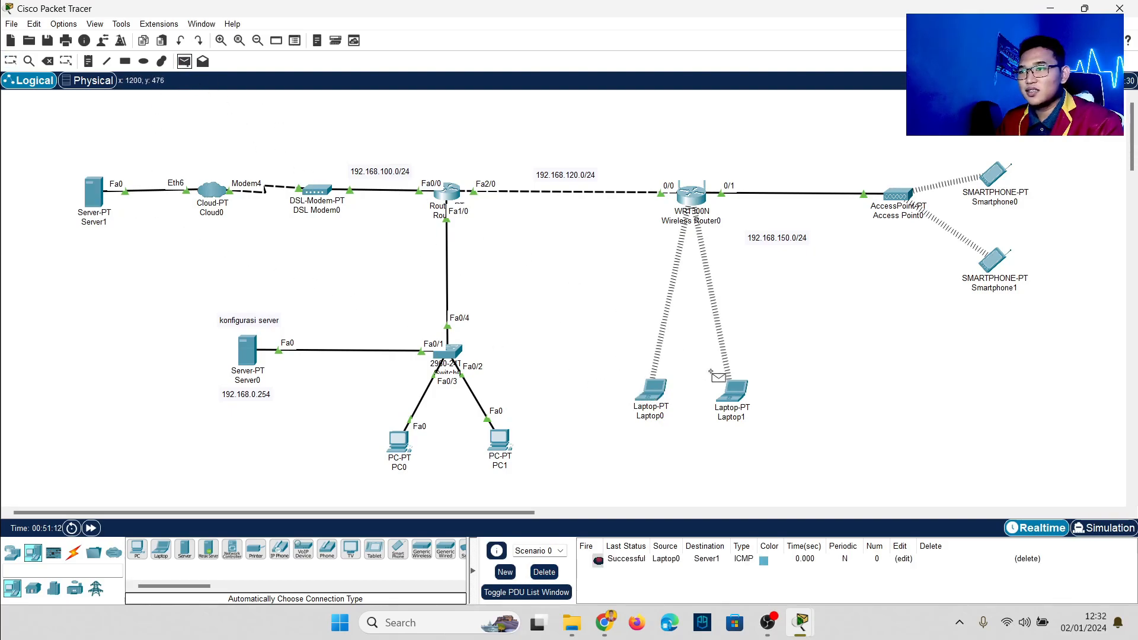
pyautogui.click(732, 389)
pyautogui.click(99, 199)
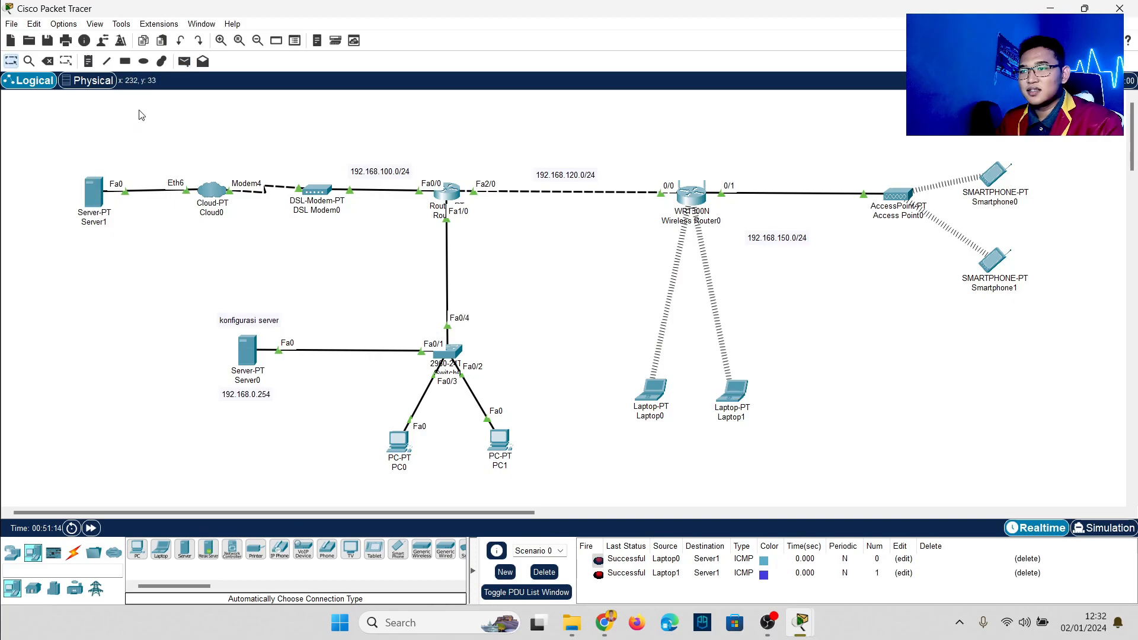
pyautogui.click(184, 61)
pyautogui.click(501, 441)
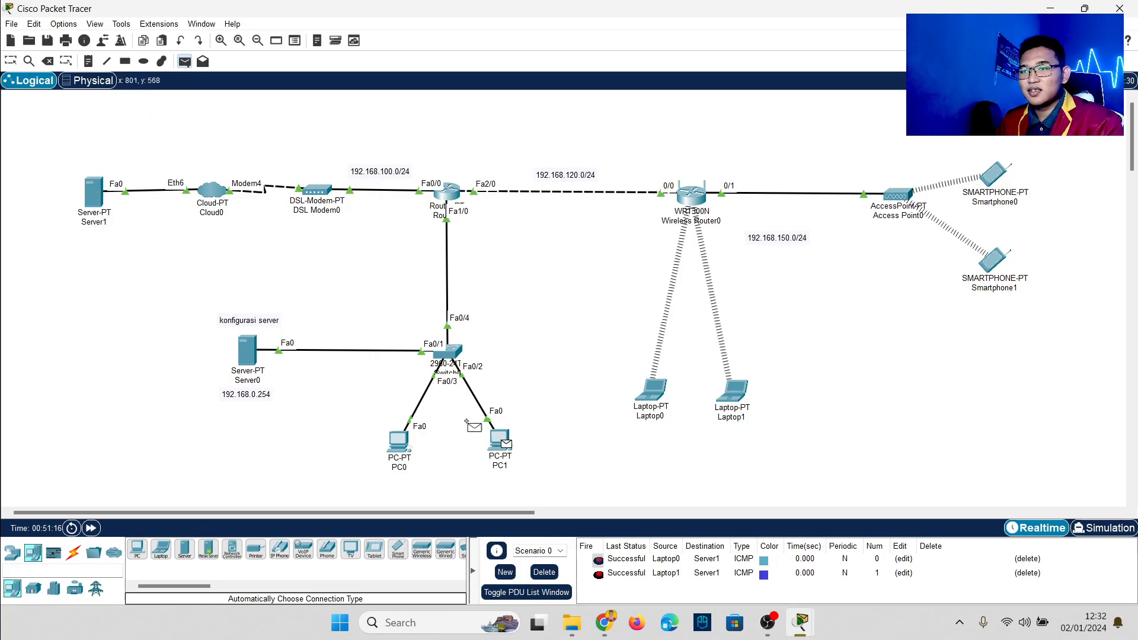
pyautogui.click(93, 192)
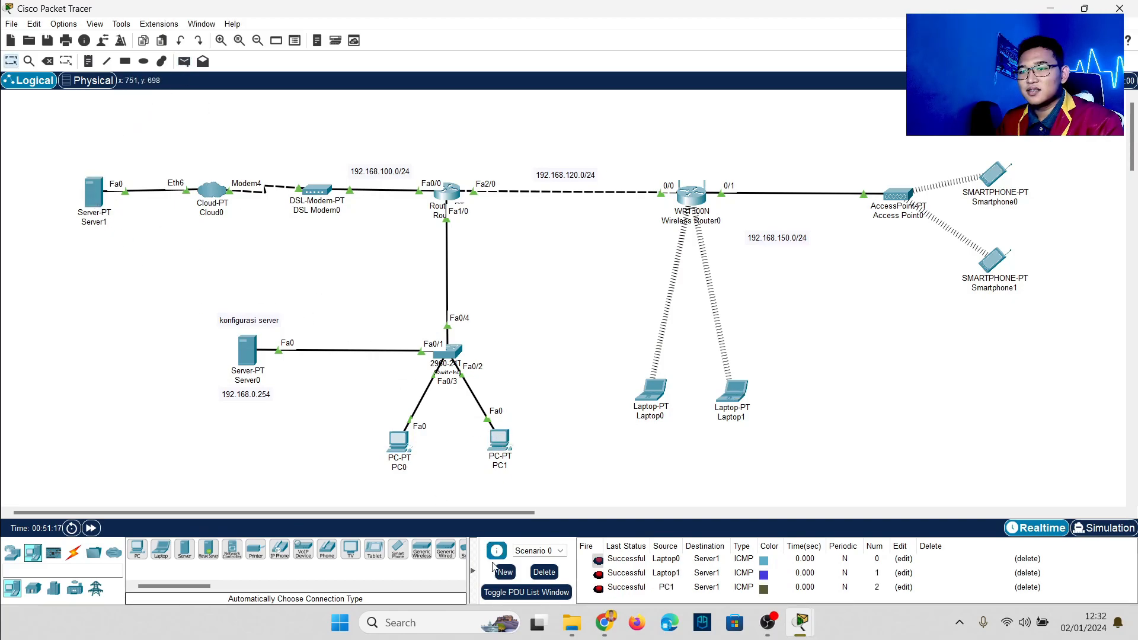
pyautogui.click(543, 573)
# Step: Ping Laptop0 from PC0 twice, then clear the failed pings
pyautogui.click(184, 61)
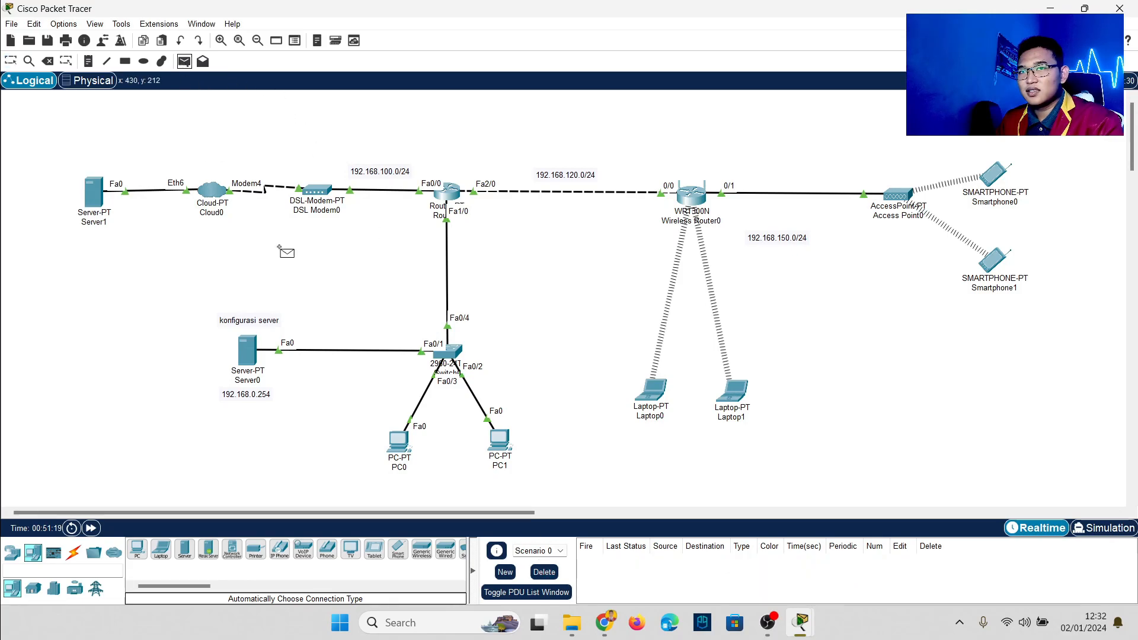
pyautogui.click(399, 435)
pyautogui.click(653, 392)
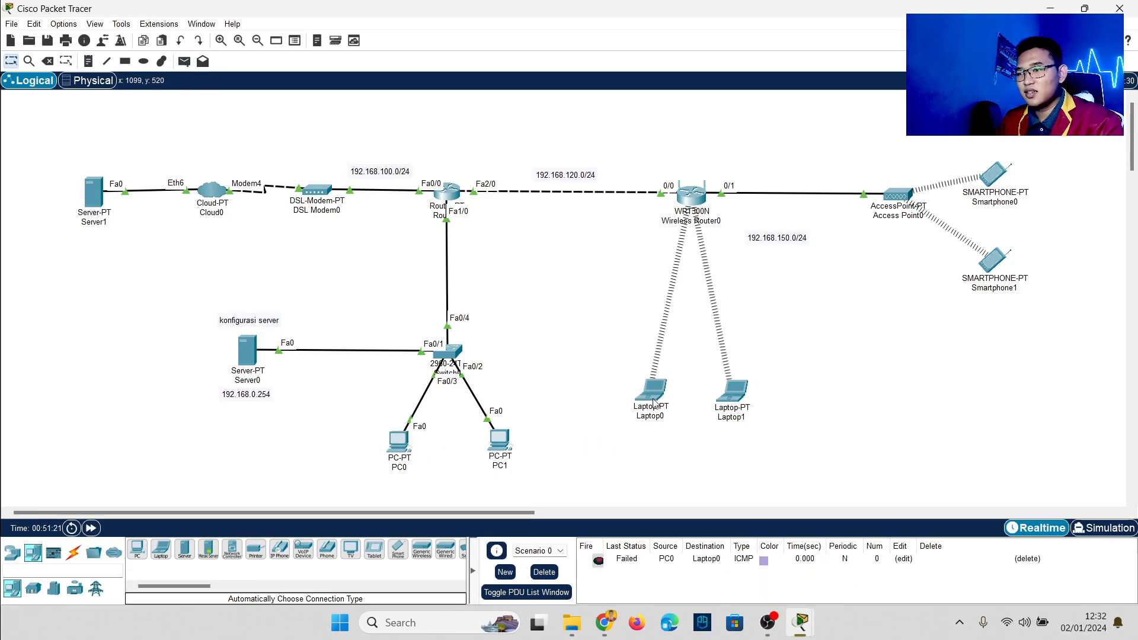
pyautogui.click(184, 62)
pyautogui.click(399, 441)
pyautogui.click(655, 398)
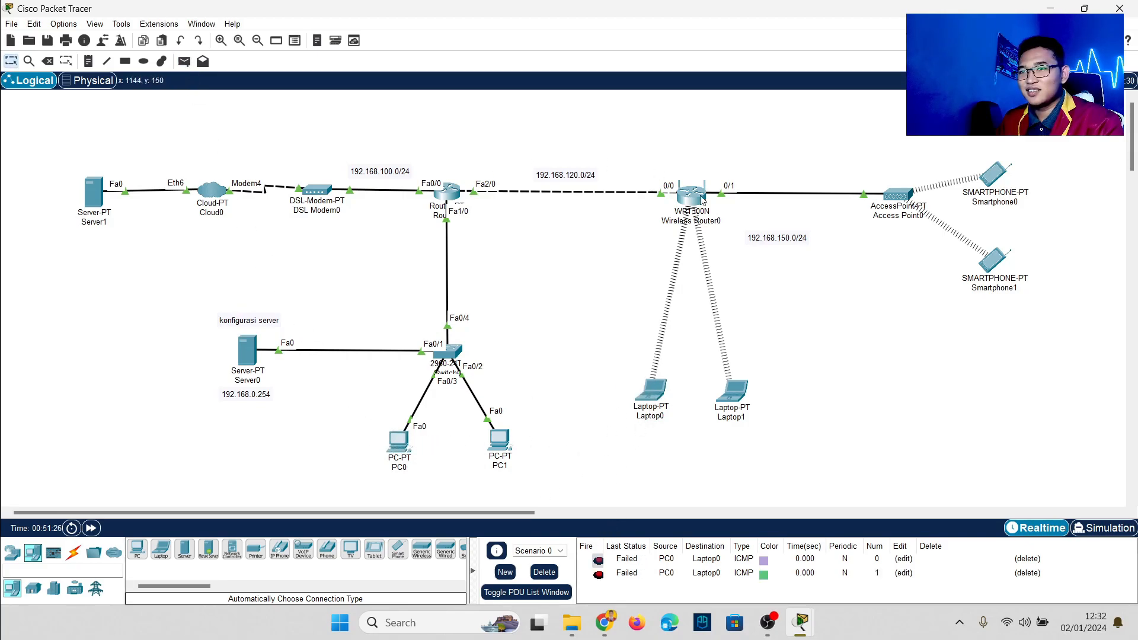
pyautogui.click(544, 573)
# Step: Ping PC0 from Laptop0 and clear it, then ping Server1 from Smartphone1
pyautogui.click(186, 62)
pyautogui.click(656, 392)
pyautogui.click(398, 440)
pyautogui.click(544, 572)
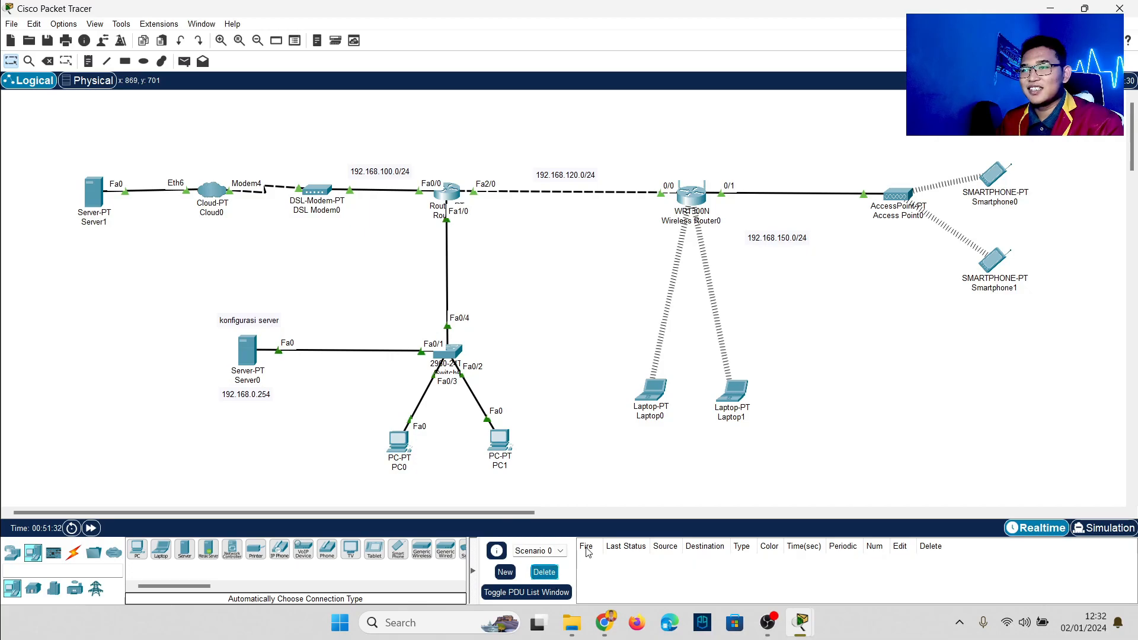
pyautogui.click(183, 61)
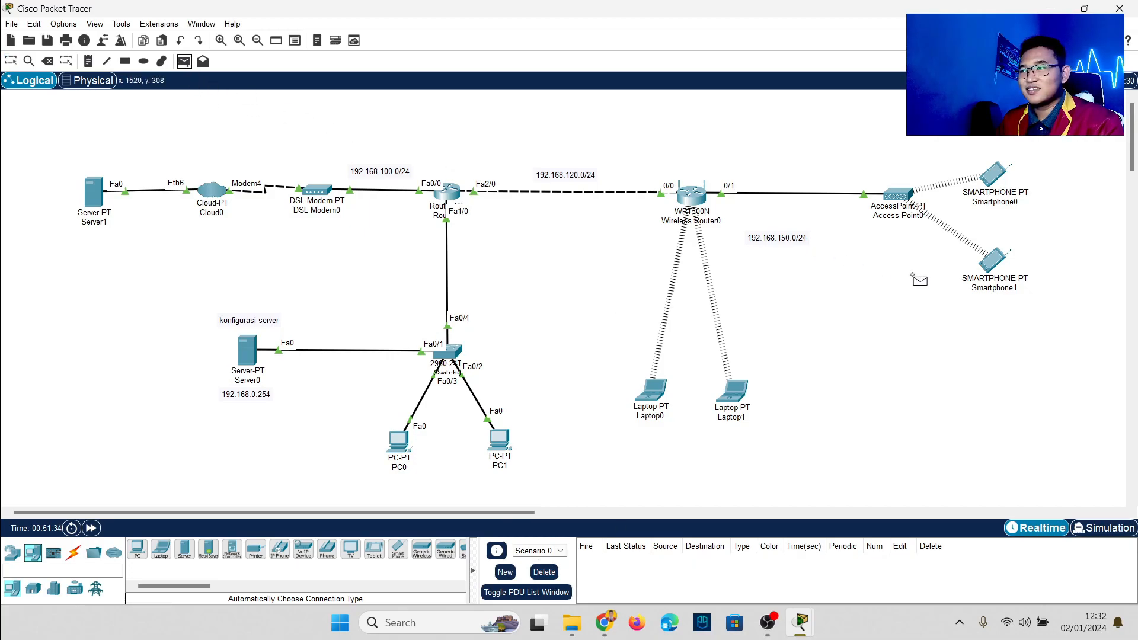
pyautogui.click(996, 261)
pyautogui.click(98, 205)
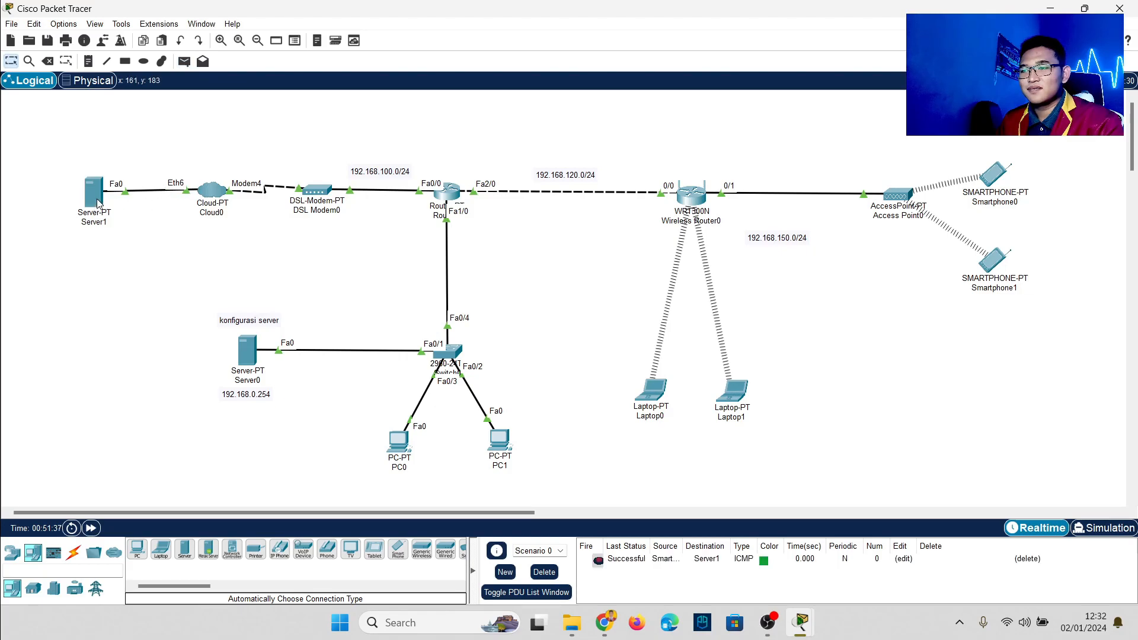
# Step: Load google.com in Smartphone1's web browser
pyautogui.click(997, 265)
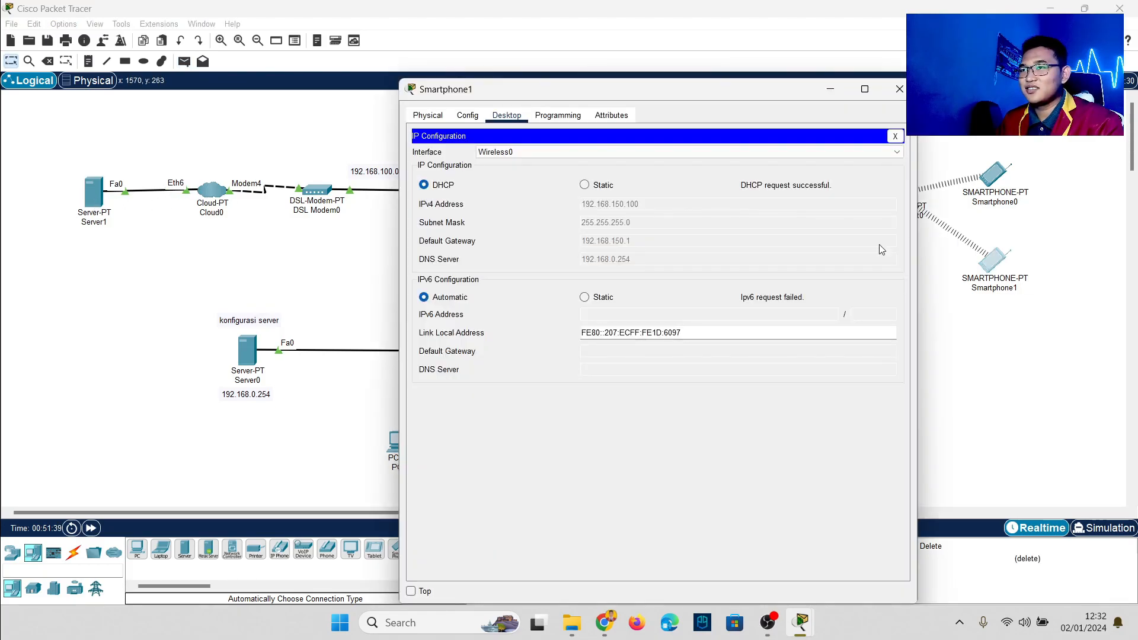
pyautogui.click(896, 137)
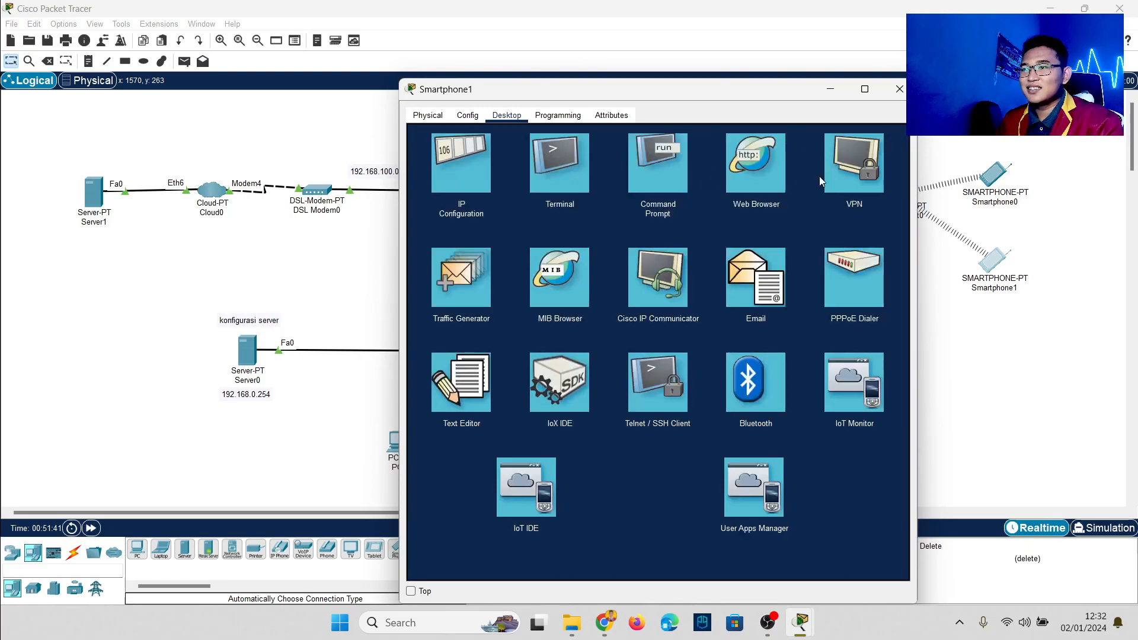
pyautogui.click(763, 172)
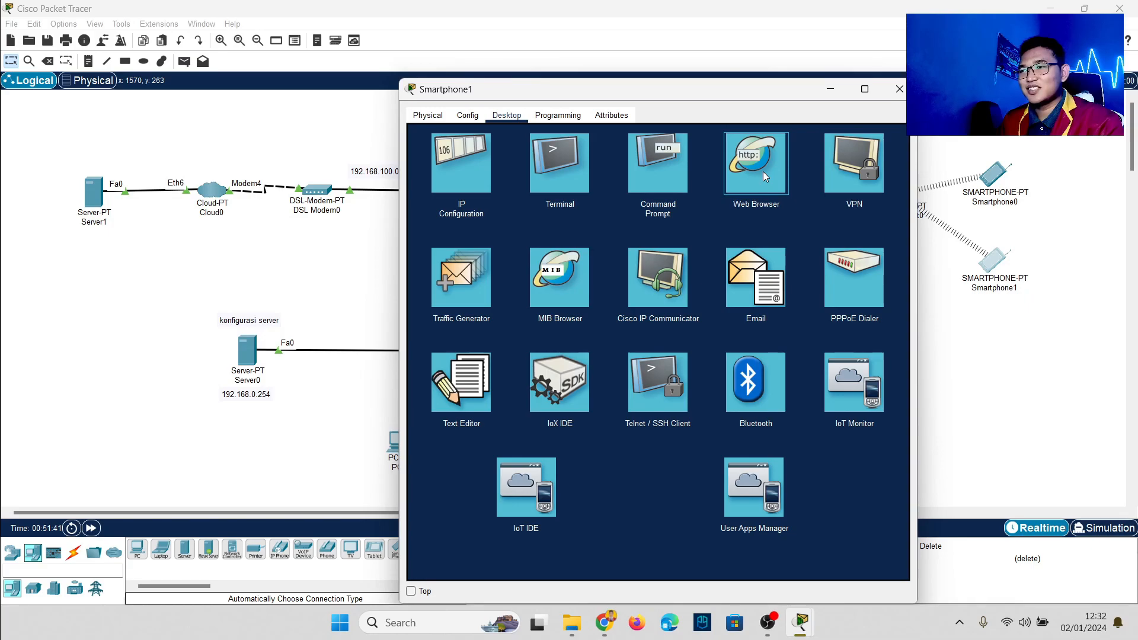
pyautogui.click(763, 172)
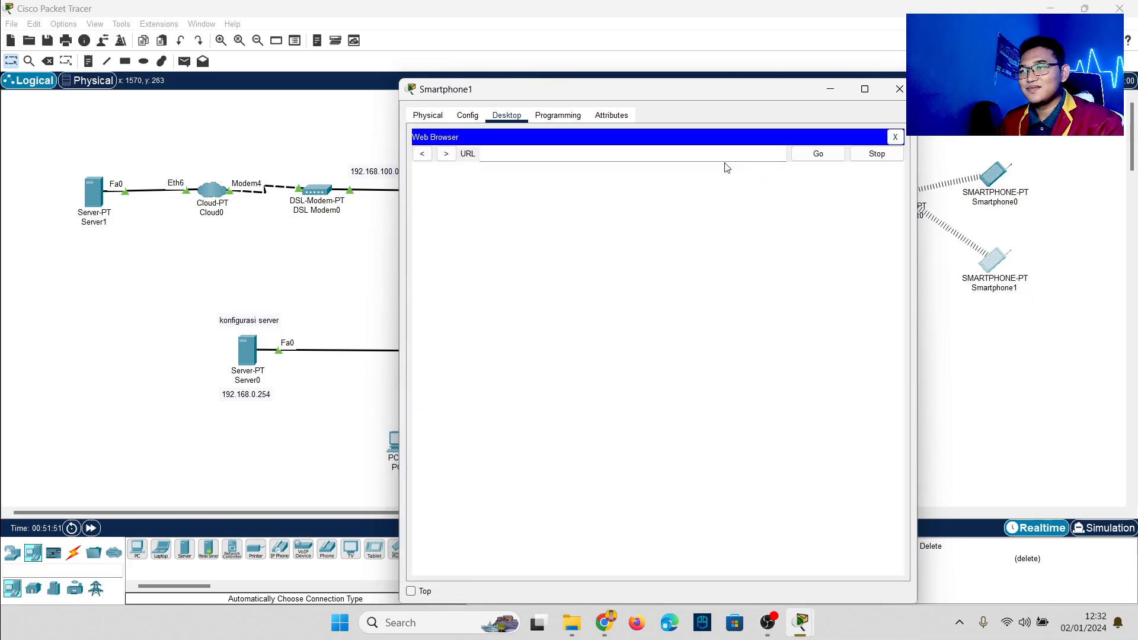
pyautogui.write('googl')
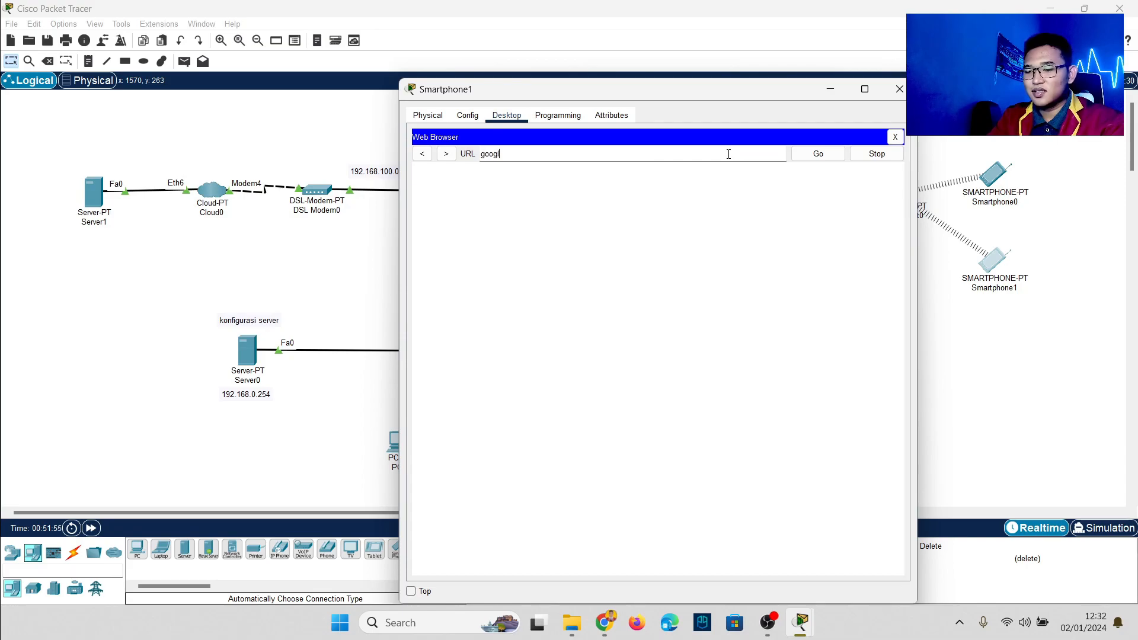
pyautogui.write('e.com')
pyautogui.press('Return')
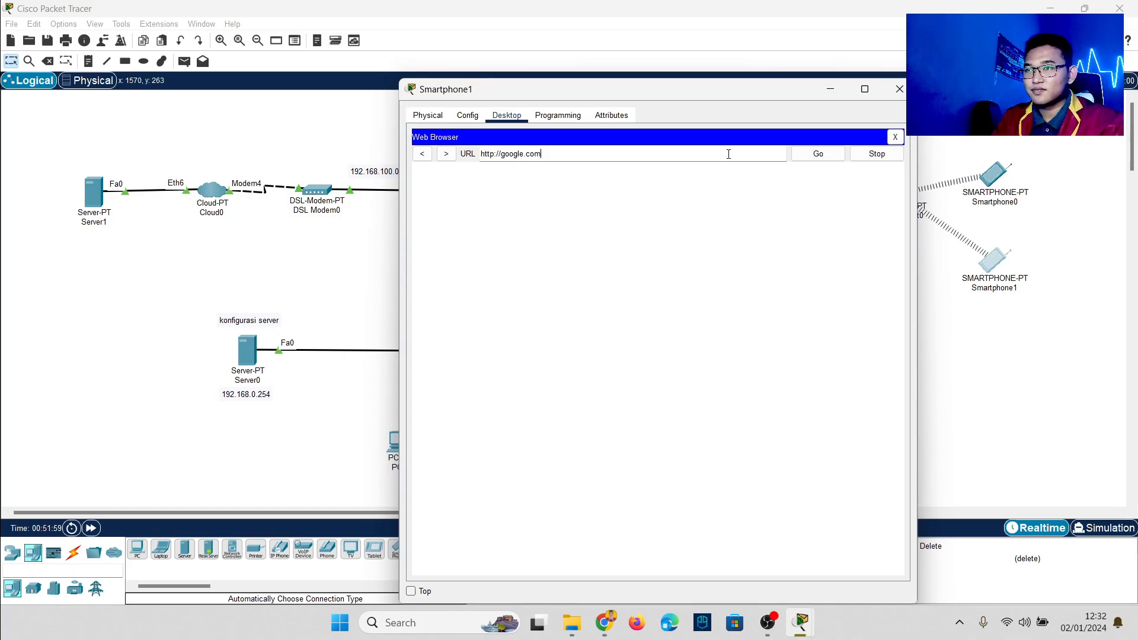
# Step: Load alvisuhartanto.com in Smartphone1's browser and close its window
pyautogui.press('BackSpace')
pyautogui.press('BackSpace')
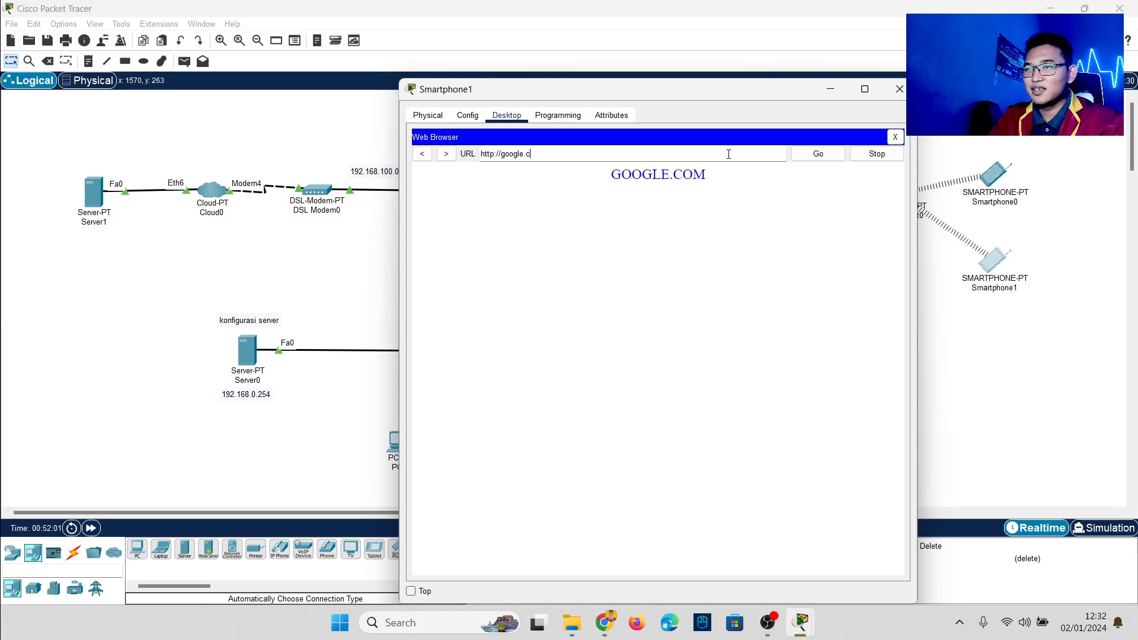
pyautogui.write('alvisuhartant')
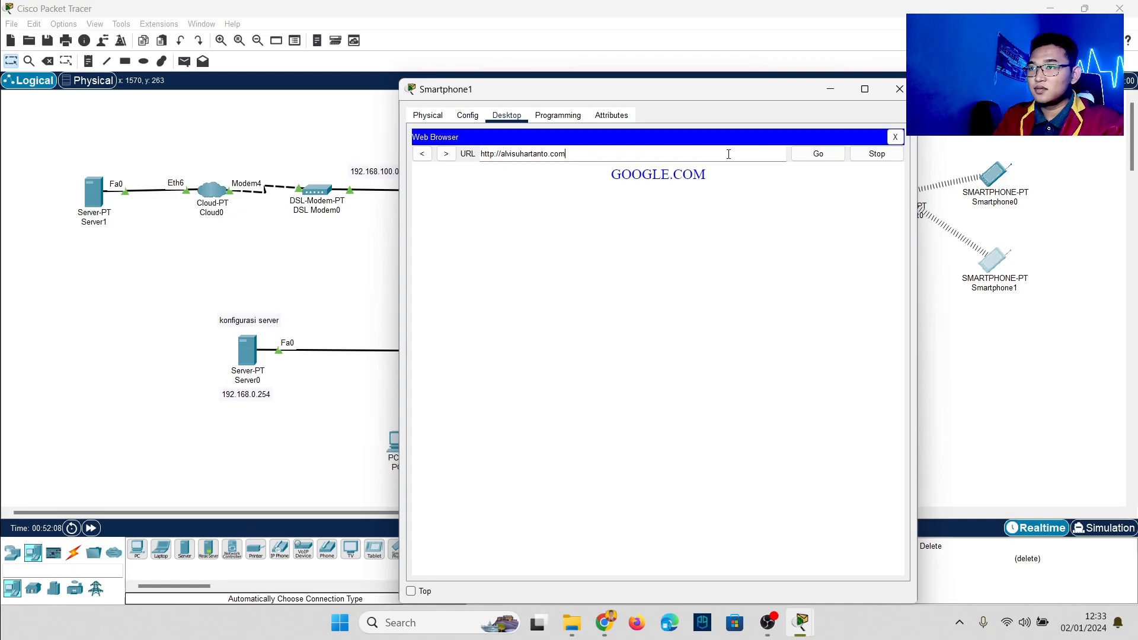
pyautogui.press('Return')
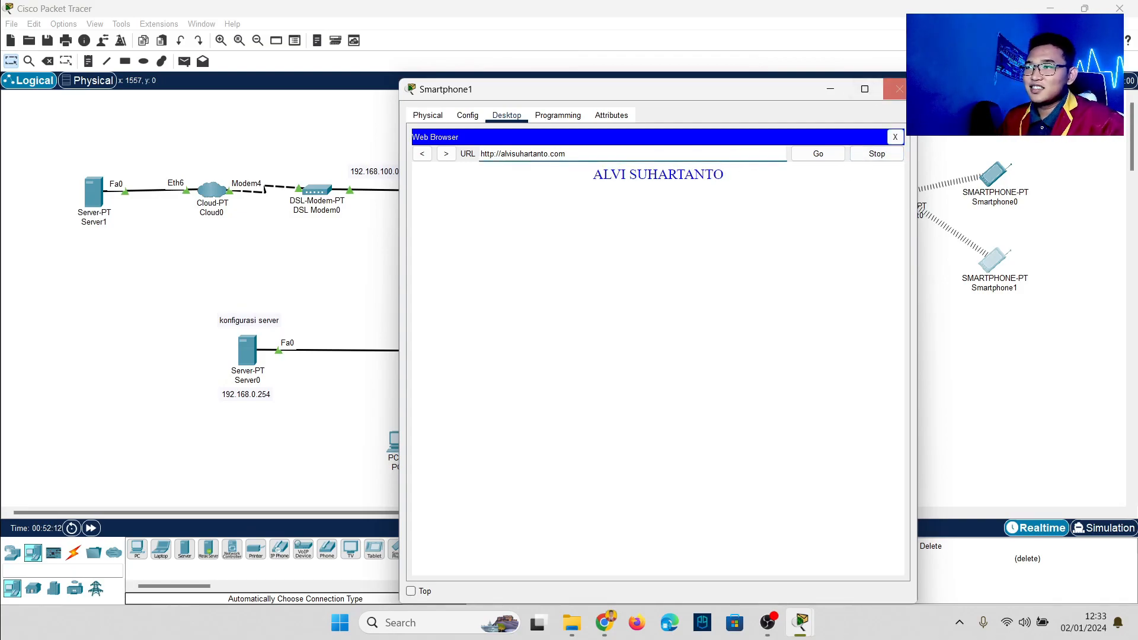
pyautogui.click(899, 89)
# Step: Highlight the whole topology, the servers, PC0 and PC1, Wireless Router0 and Access Point0 in turn
pyautogui.moveTo(46, 131); pyautogui.dragTo(1081, 468)
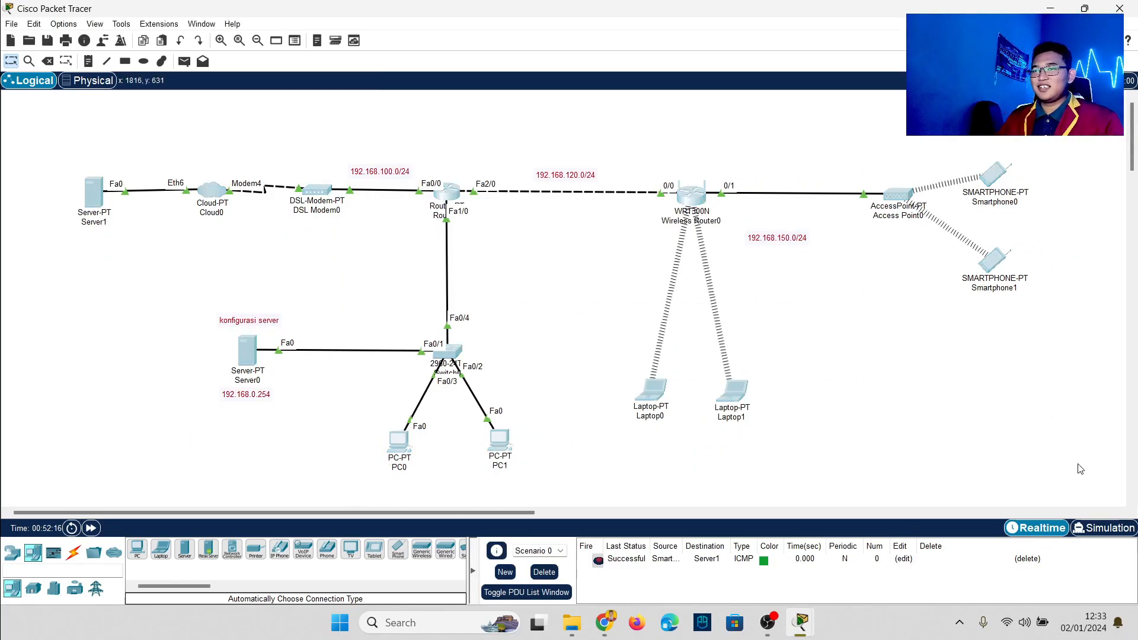
pyautogui.moveTo(16, 140); pyautogui.dragTo(214, 375)
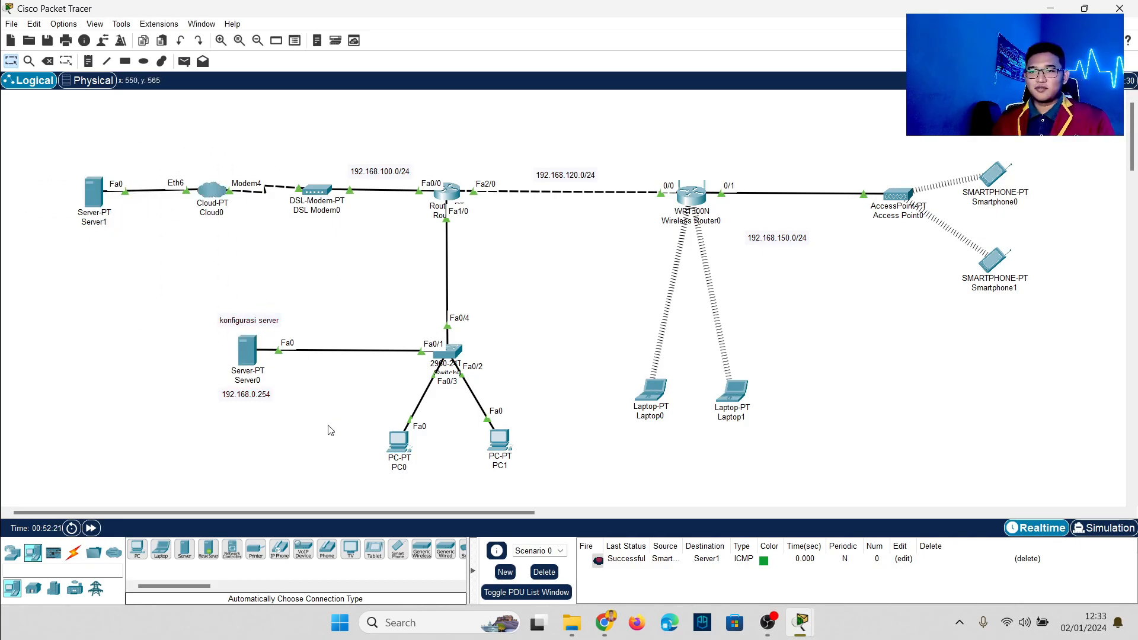
pyautogui.moveTo(331, 408); pyautogui.dragTo(586, 465)
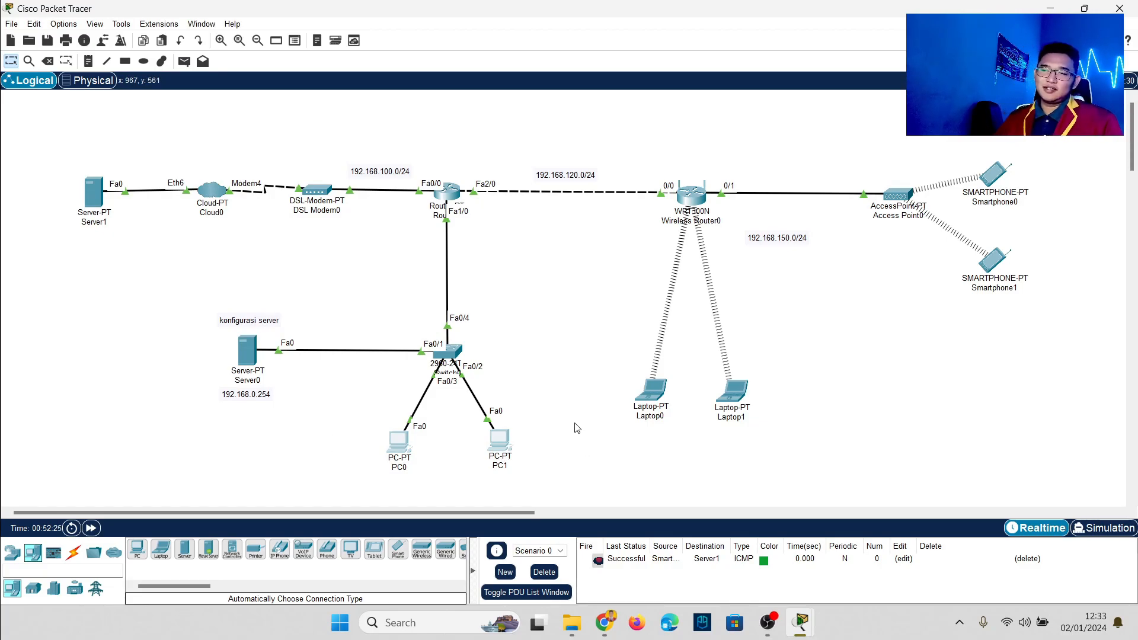
pyautogui.click(544, 358)
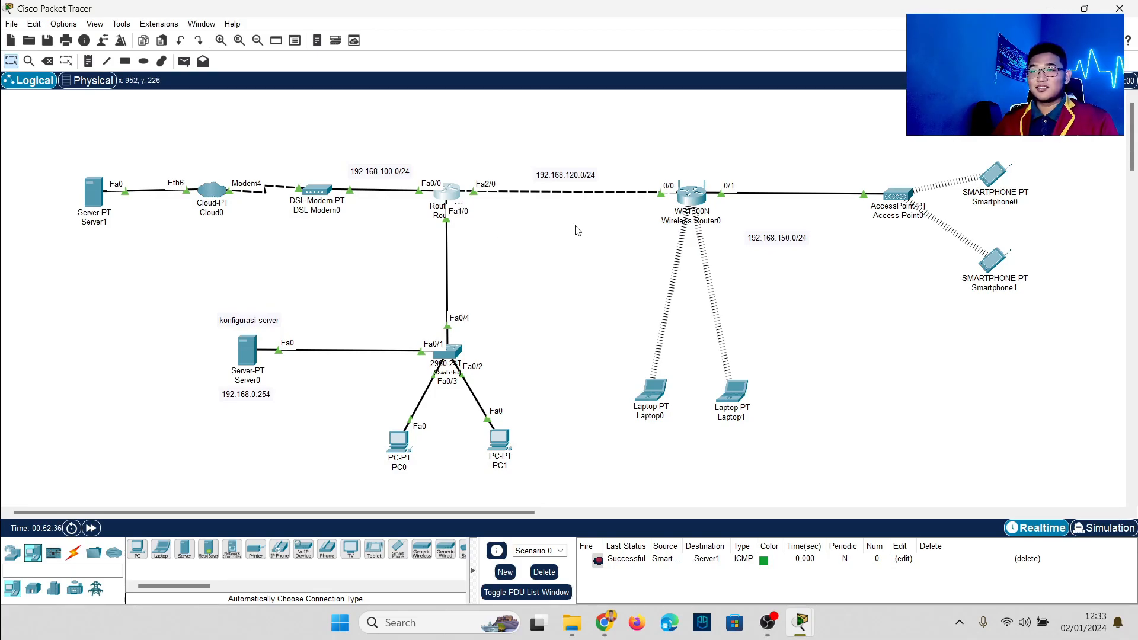
pyautogui.moveTo(633, 155); pyautogui.dragTo(742, 267)
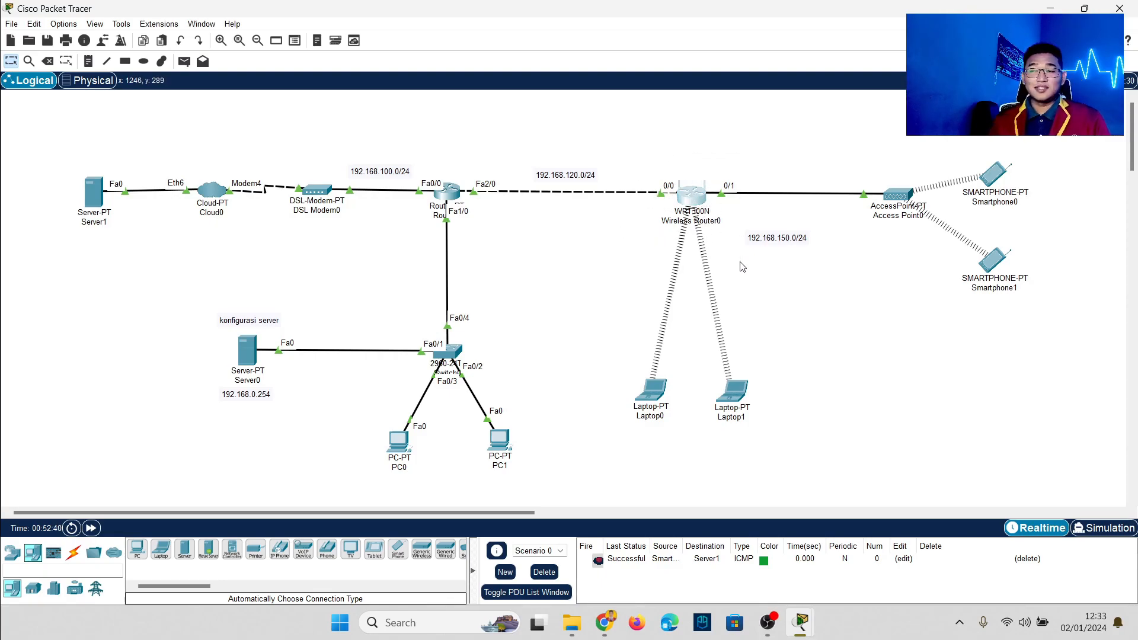
pyautogui.click(747, 267)
pyautogui.moveTo(829, 169); pyautogui.dragTo(936, 215)
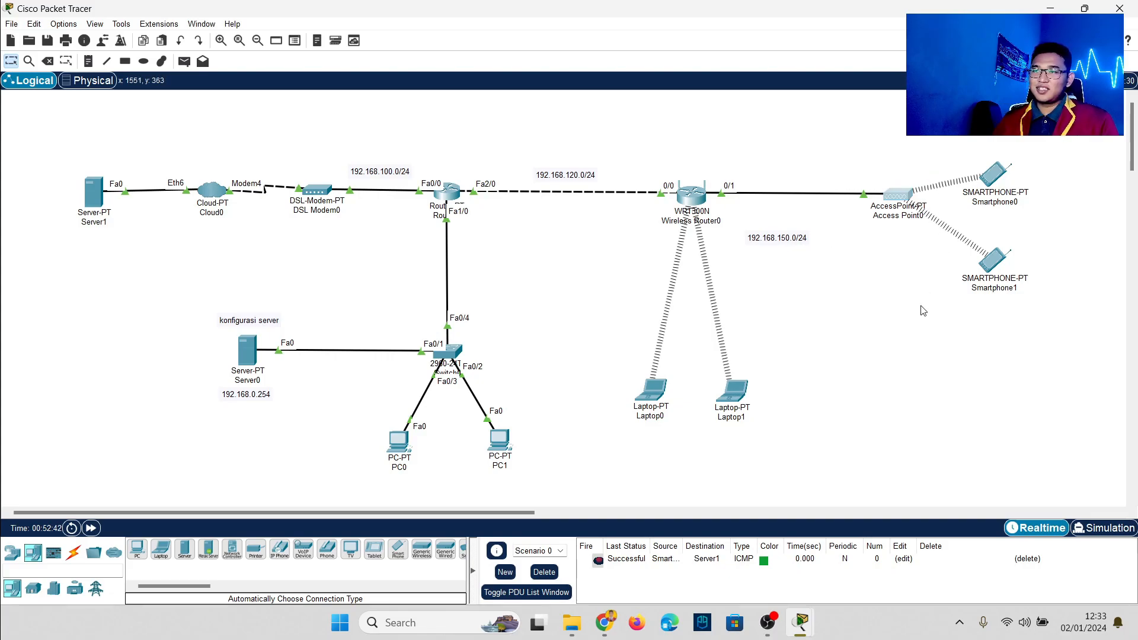